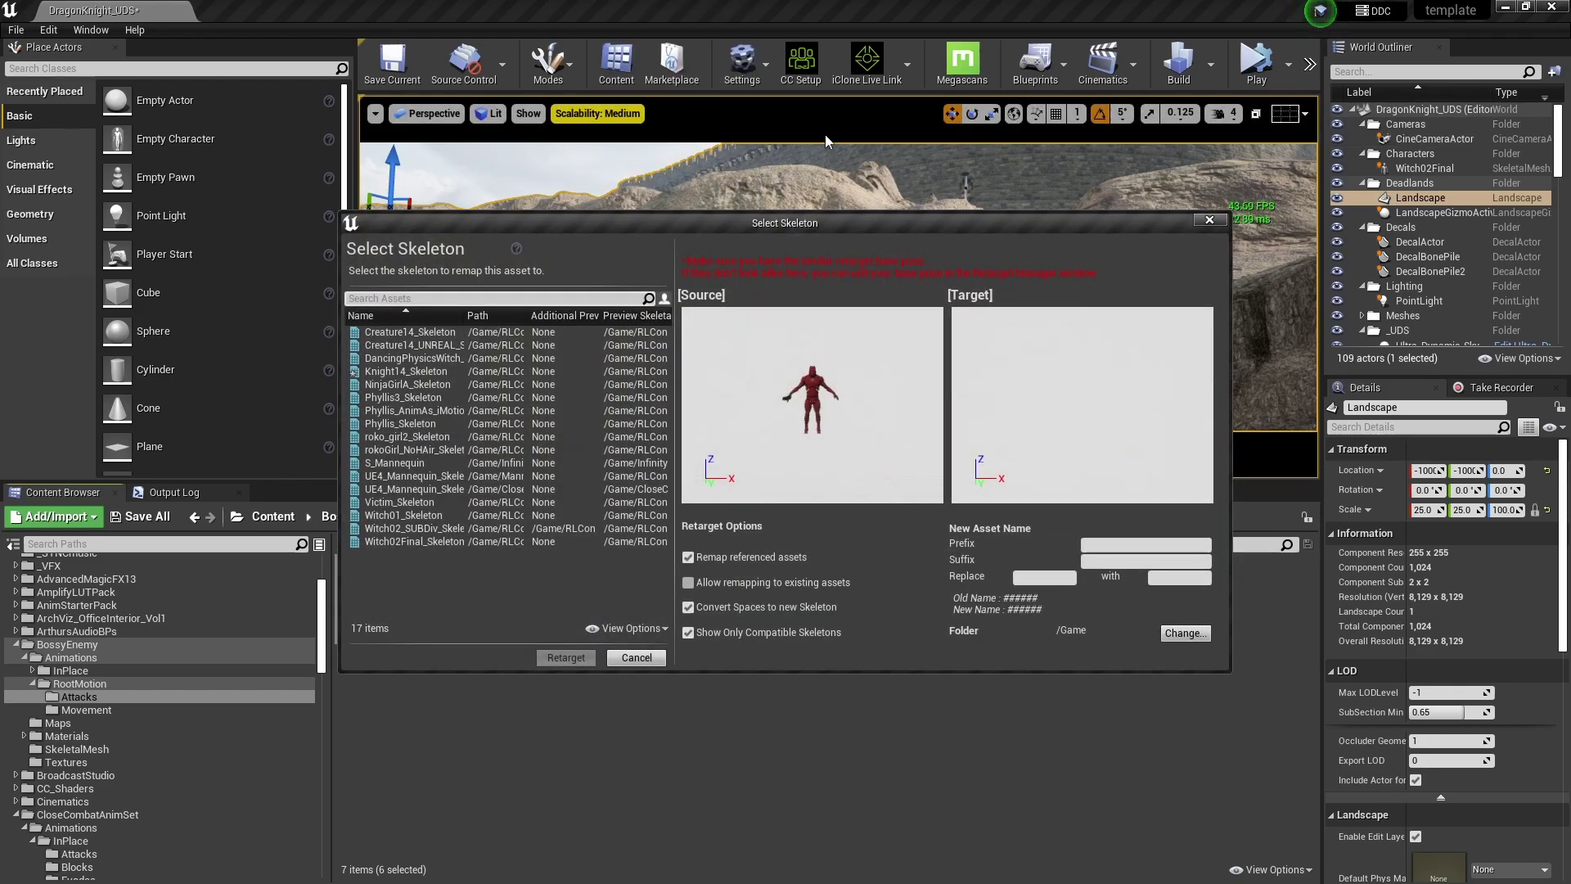
Step: Choose Knight14_Skeleton as the retarget skeleton and set the new assets' folder to RLContent/Knight14/Animations/Attacks
left_click(423, 371)
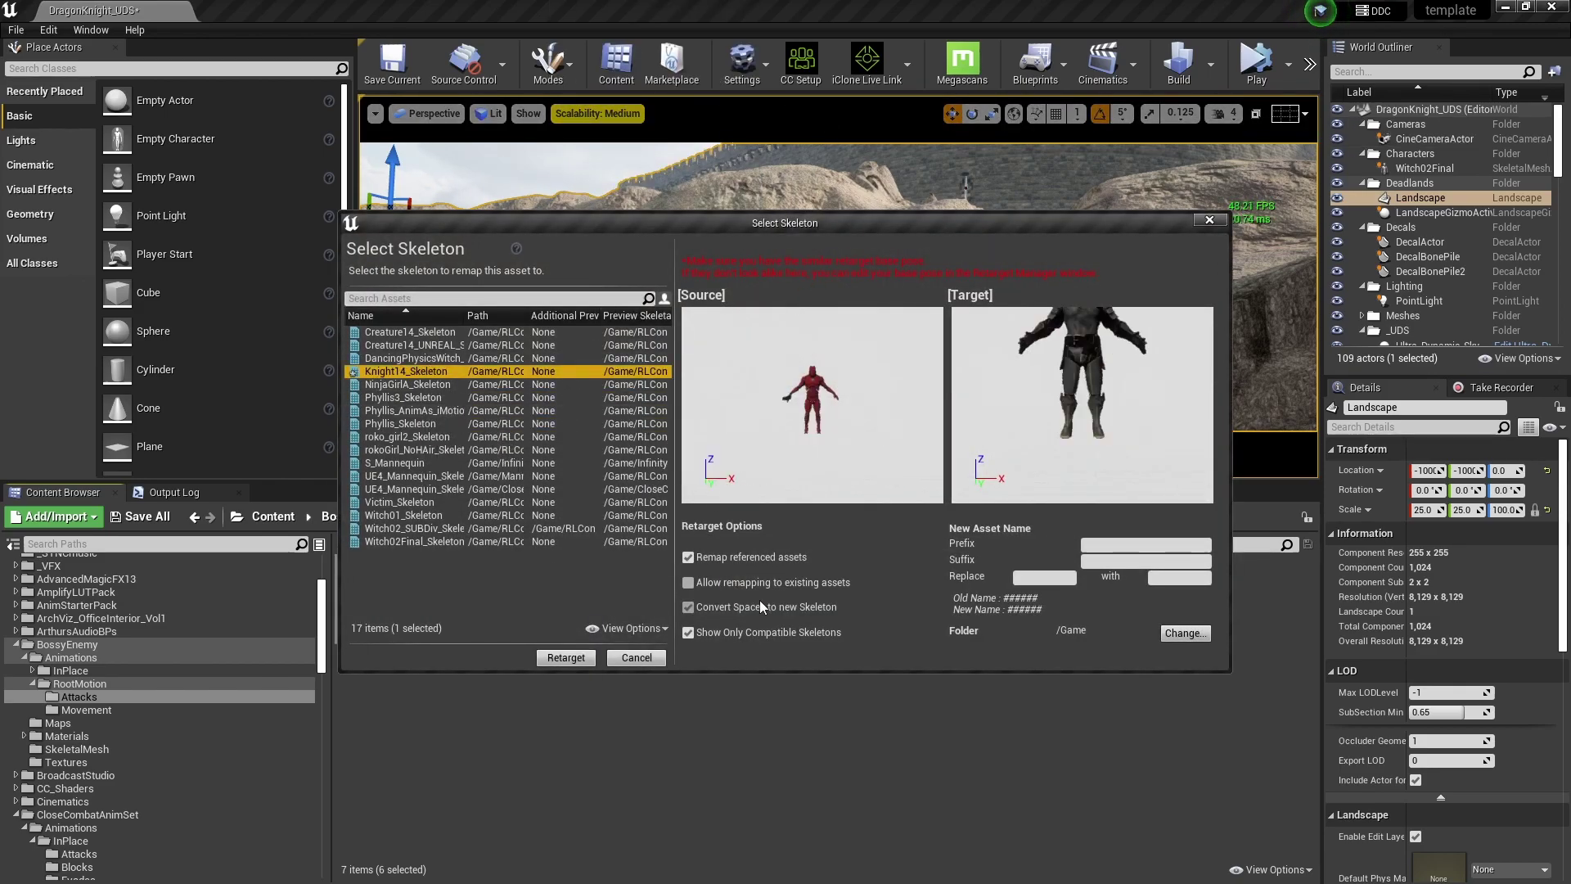
left_click(1185, 633)
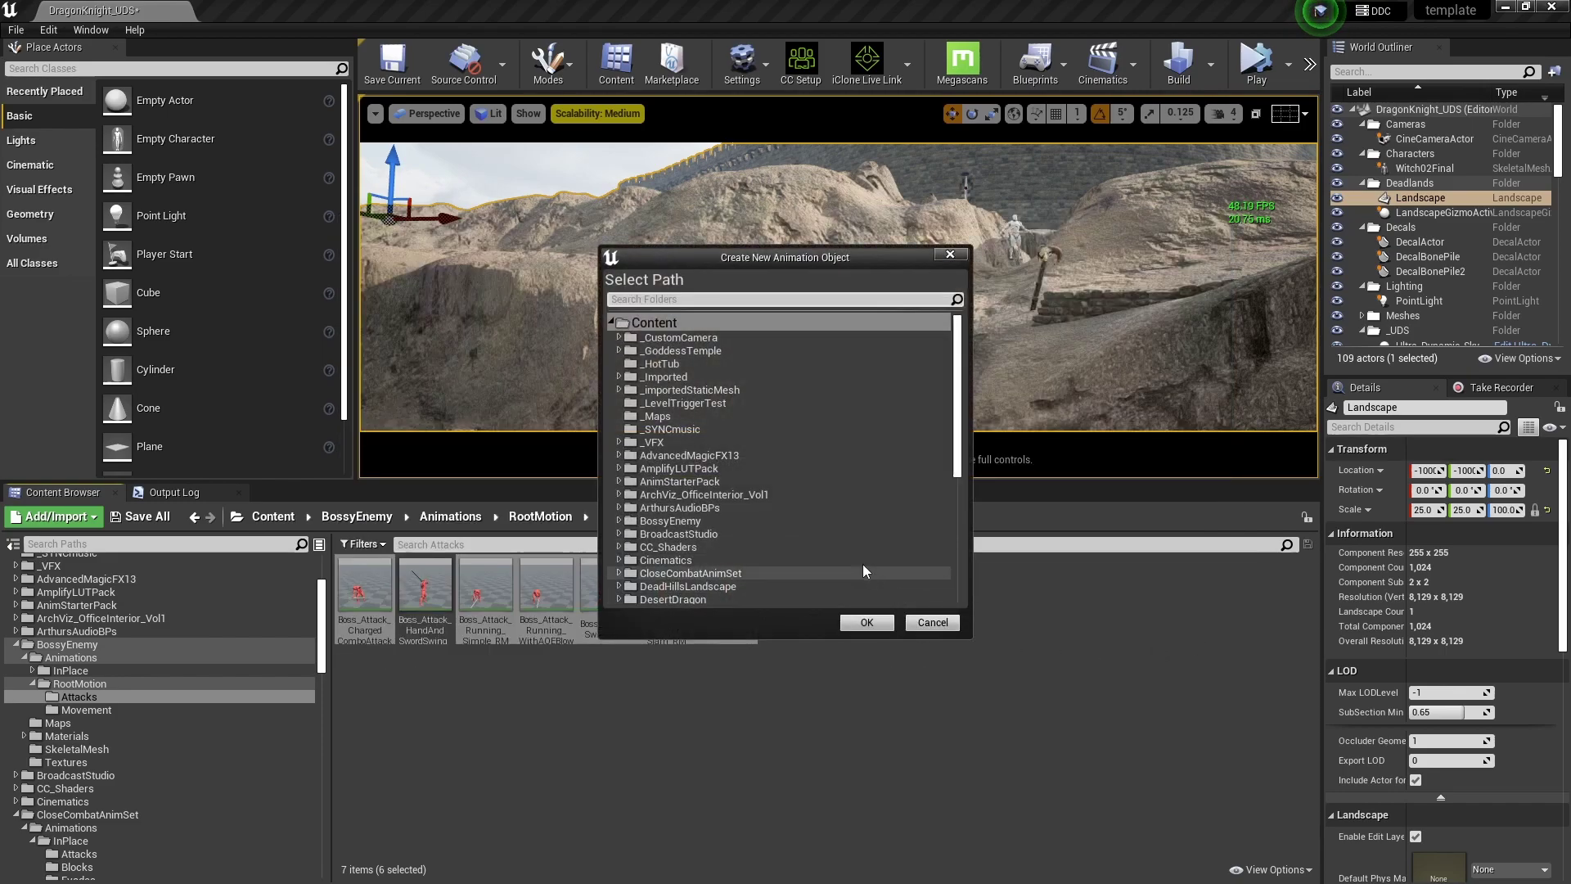
scroll(859, 565, "down", 7)
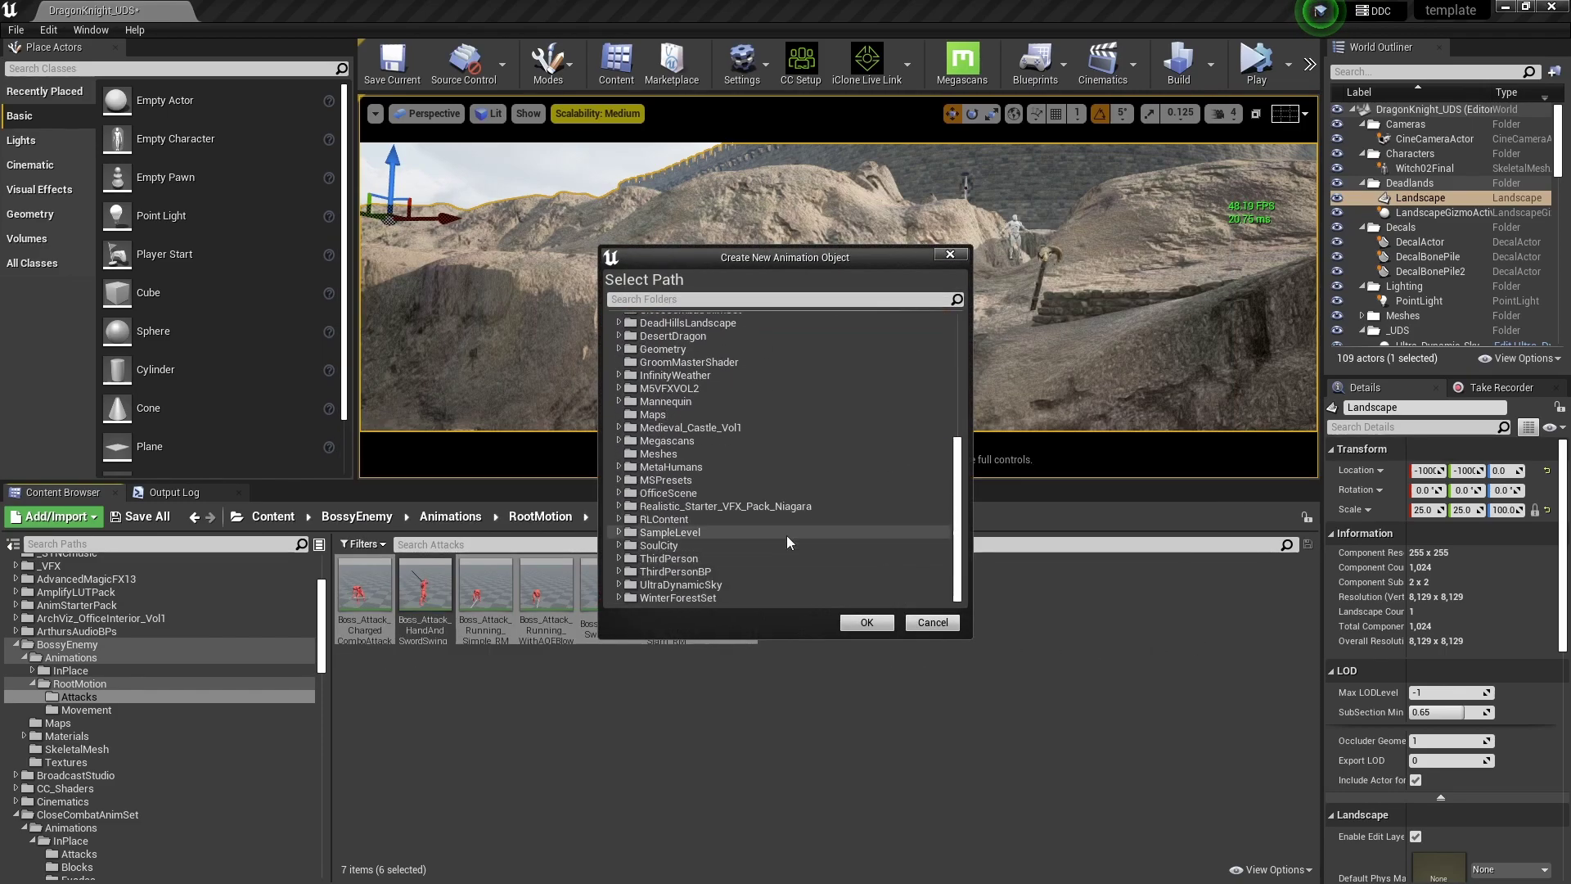
left_click(620, 519)
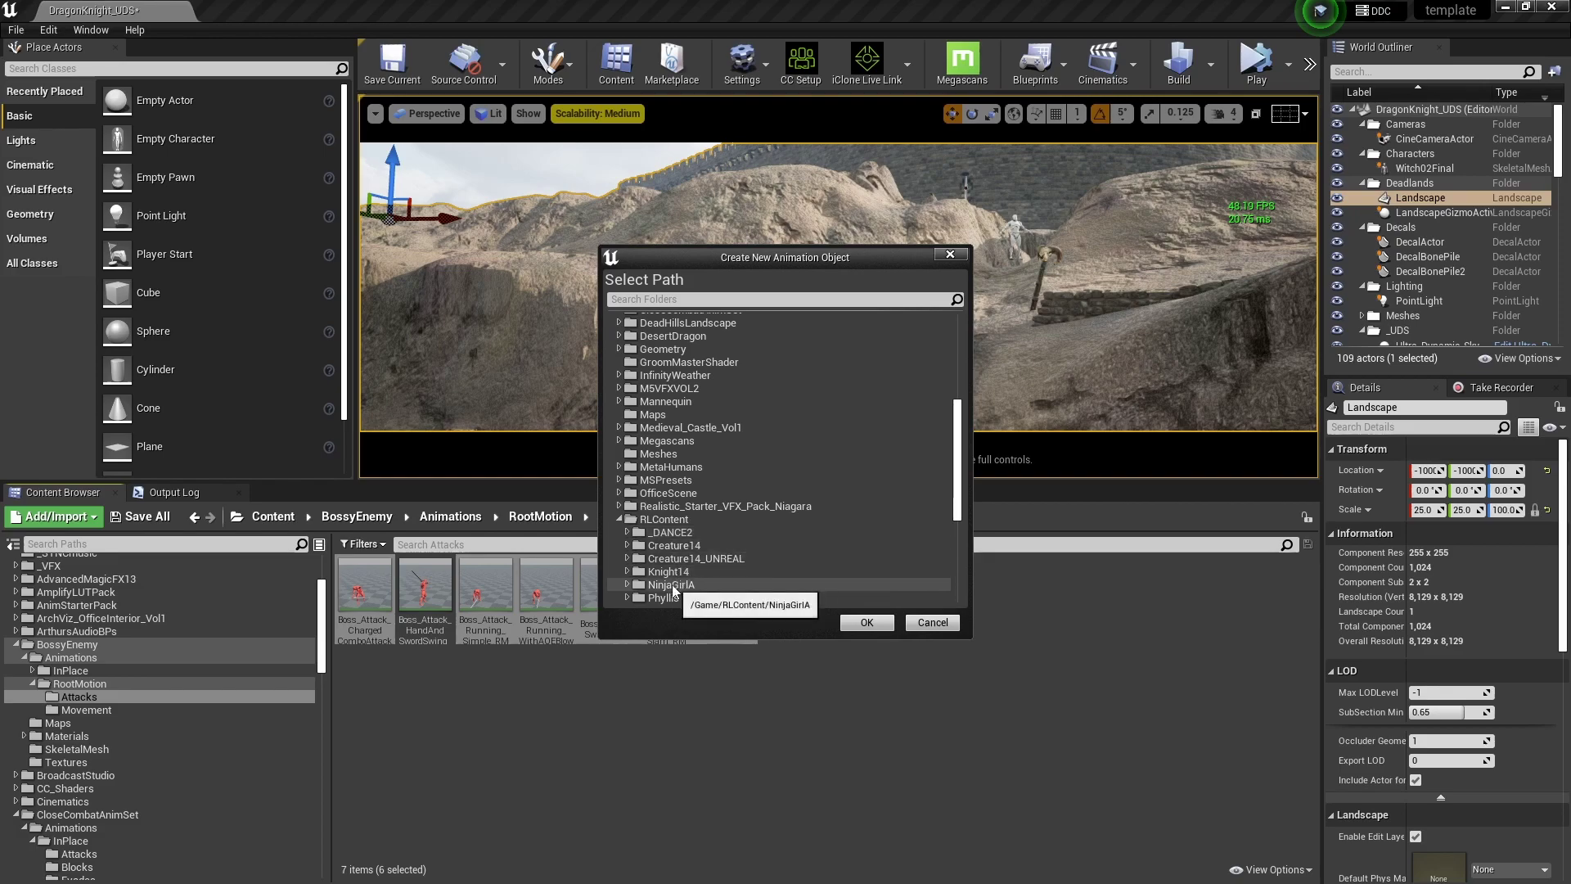
scroll(673, 585, "down", 1)
left_click(628, 545)
scroll(639, 540, "down", 1)
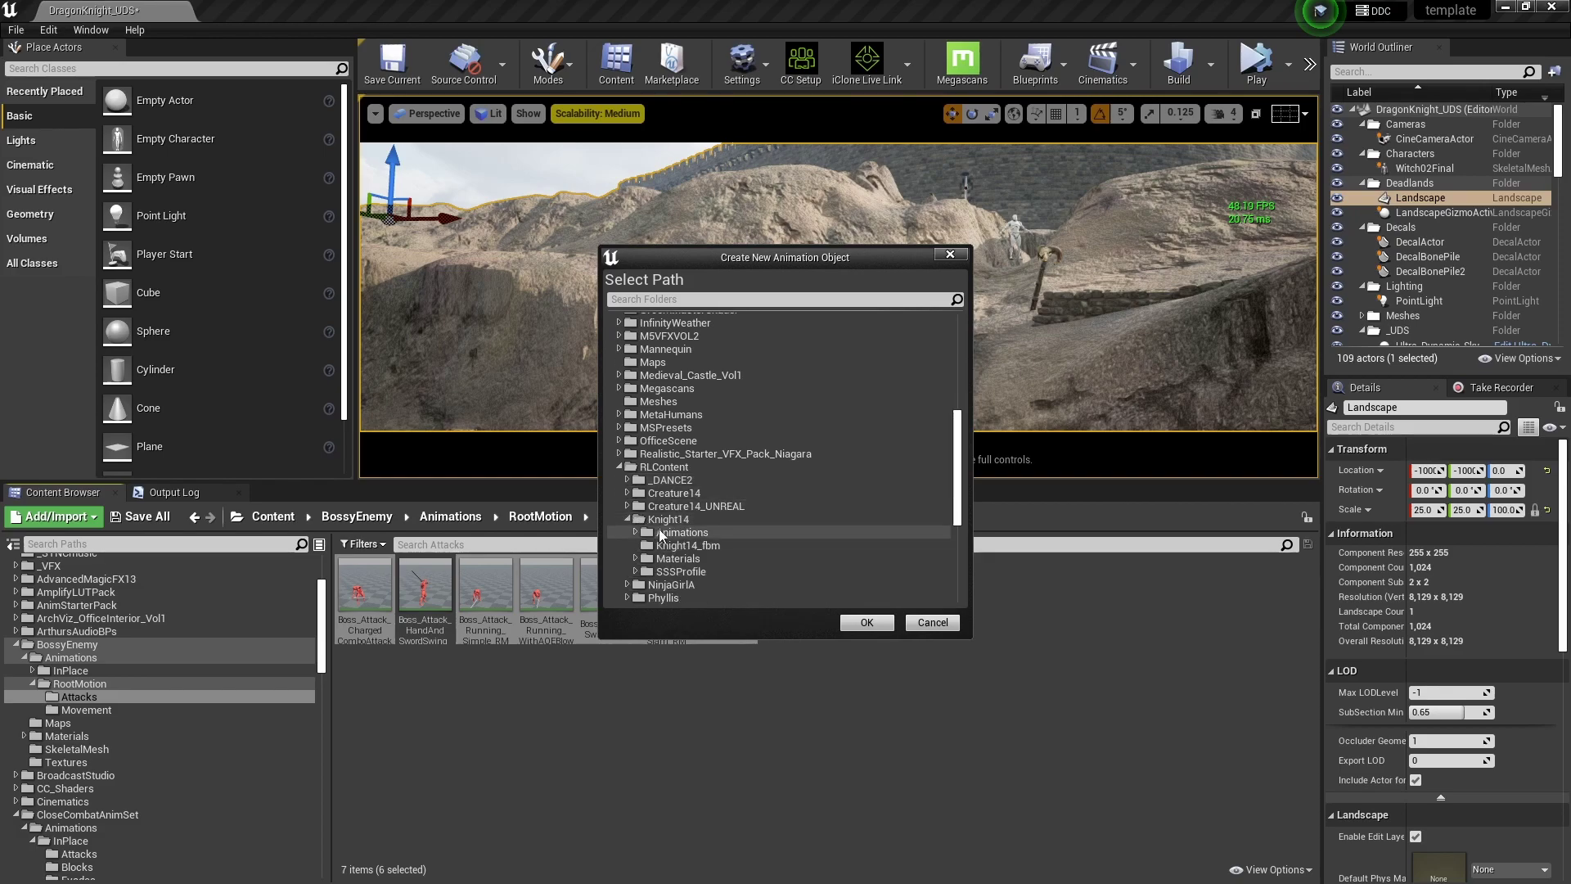
left_click(659, 535)
double_click(659, 534)
left_click(669, 546)
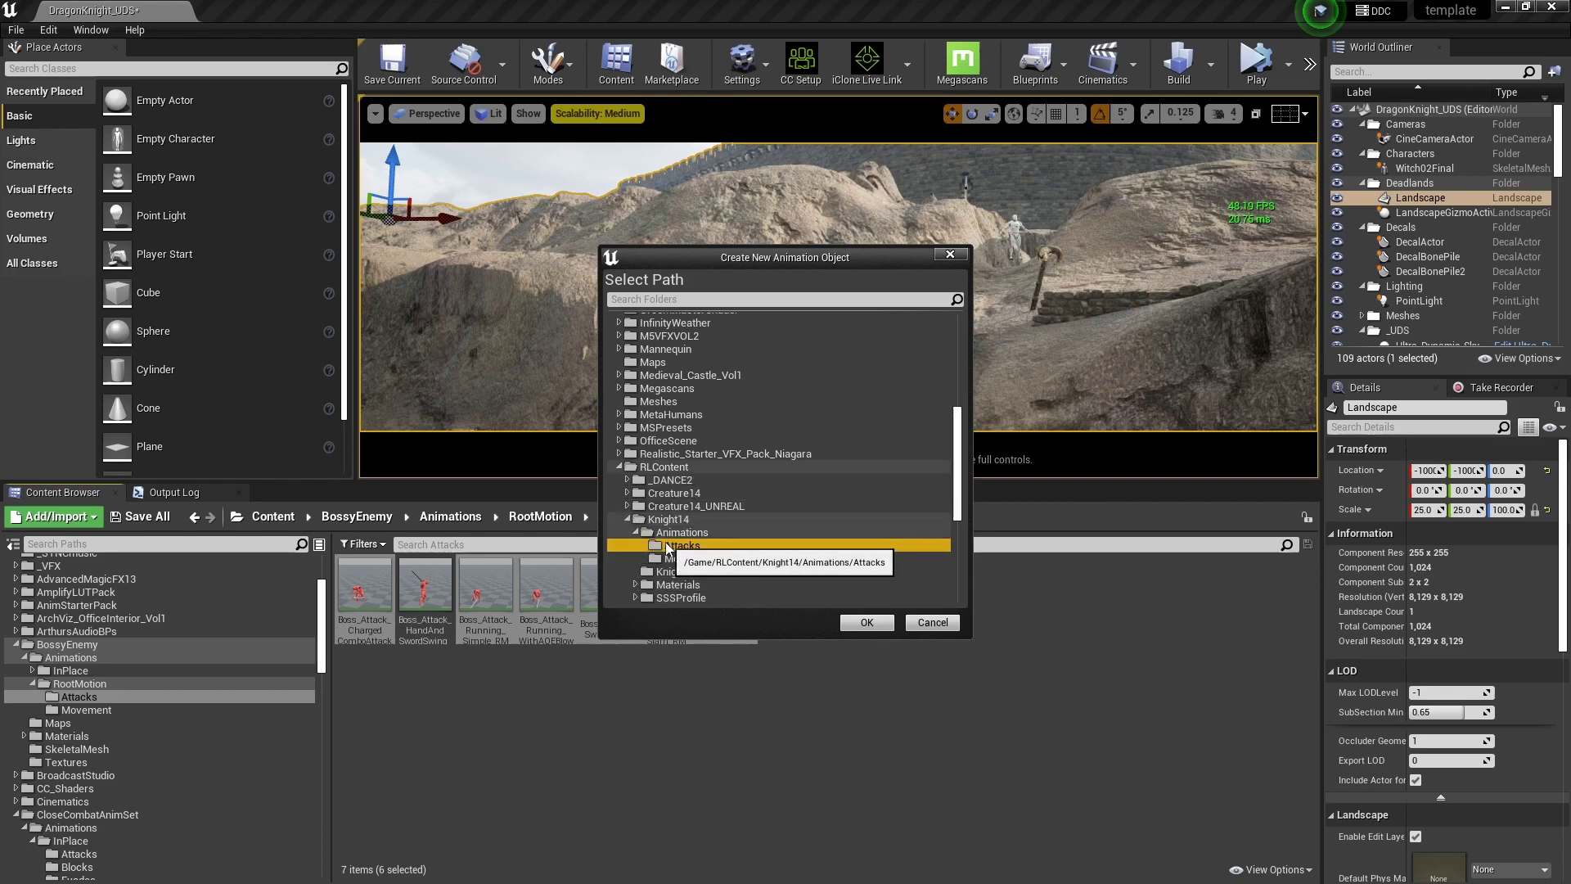
left_click(868, 624)
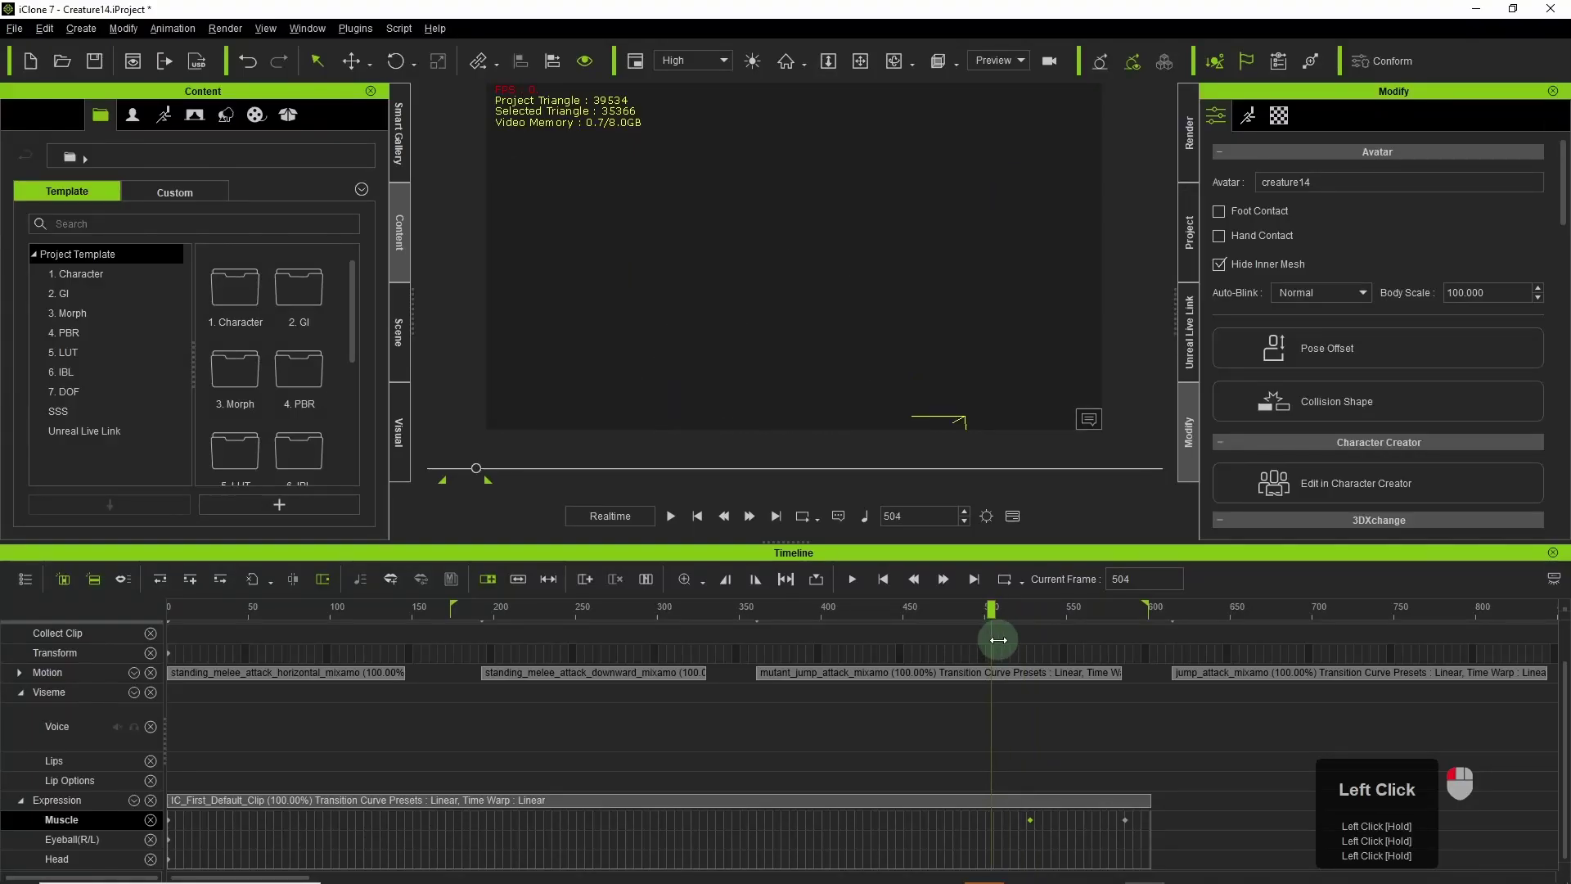
Step: Switch to iClone, scrub the creature14 timeline to frame 557 and open an export option
left_click_drag(993, 631, 1077, 680)
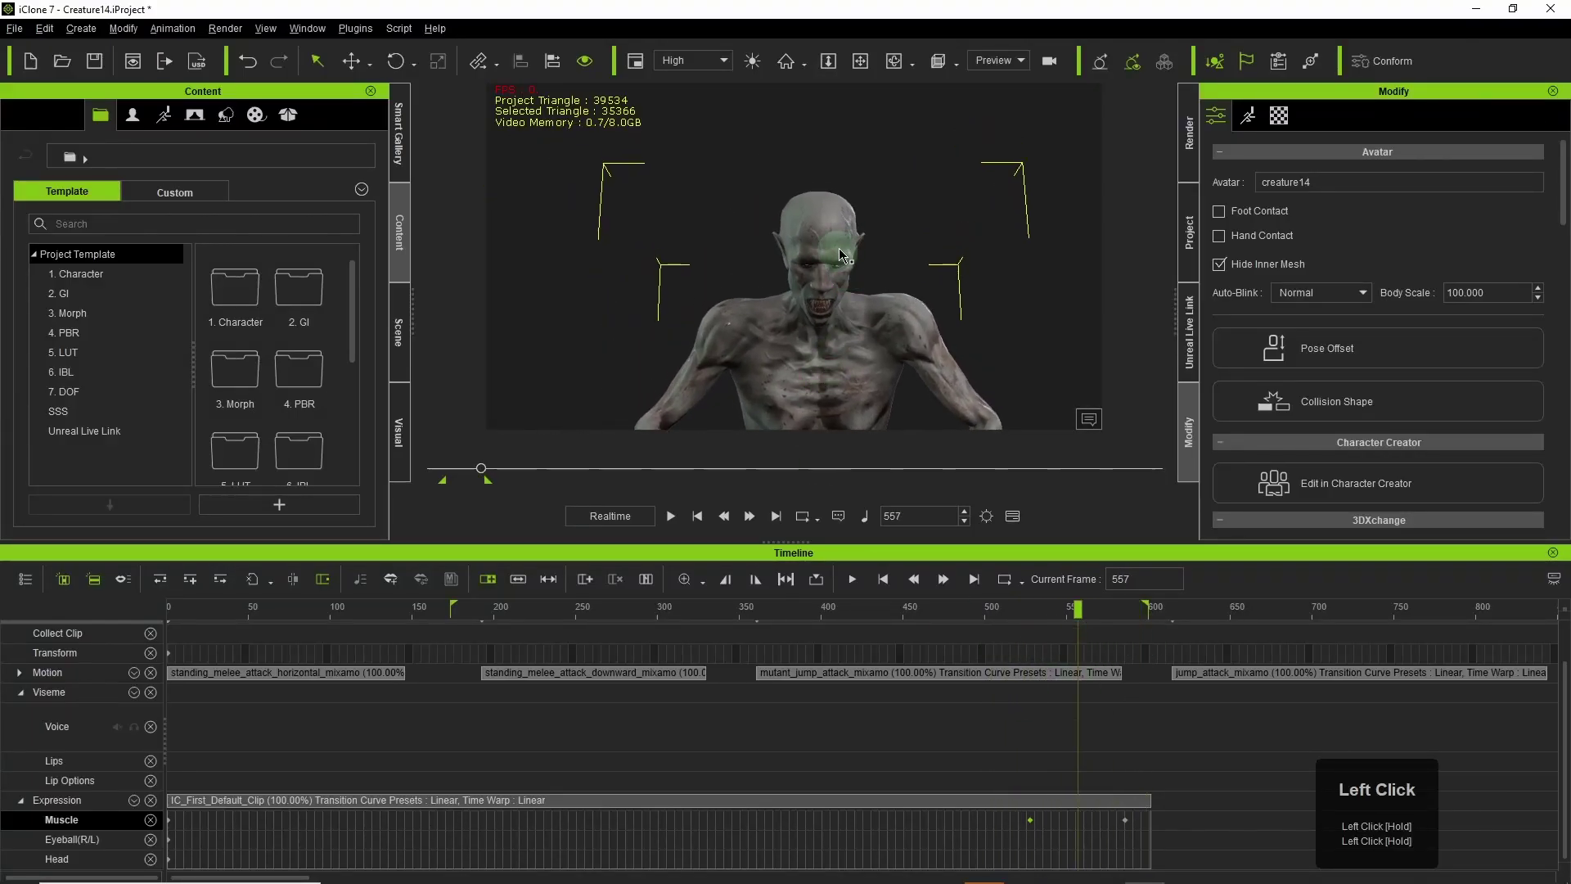
left_click(14, 27)
mouse_move(82, 161)
left_click(262, 187)
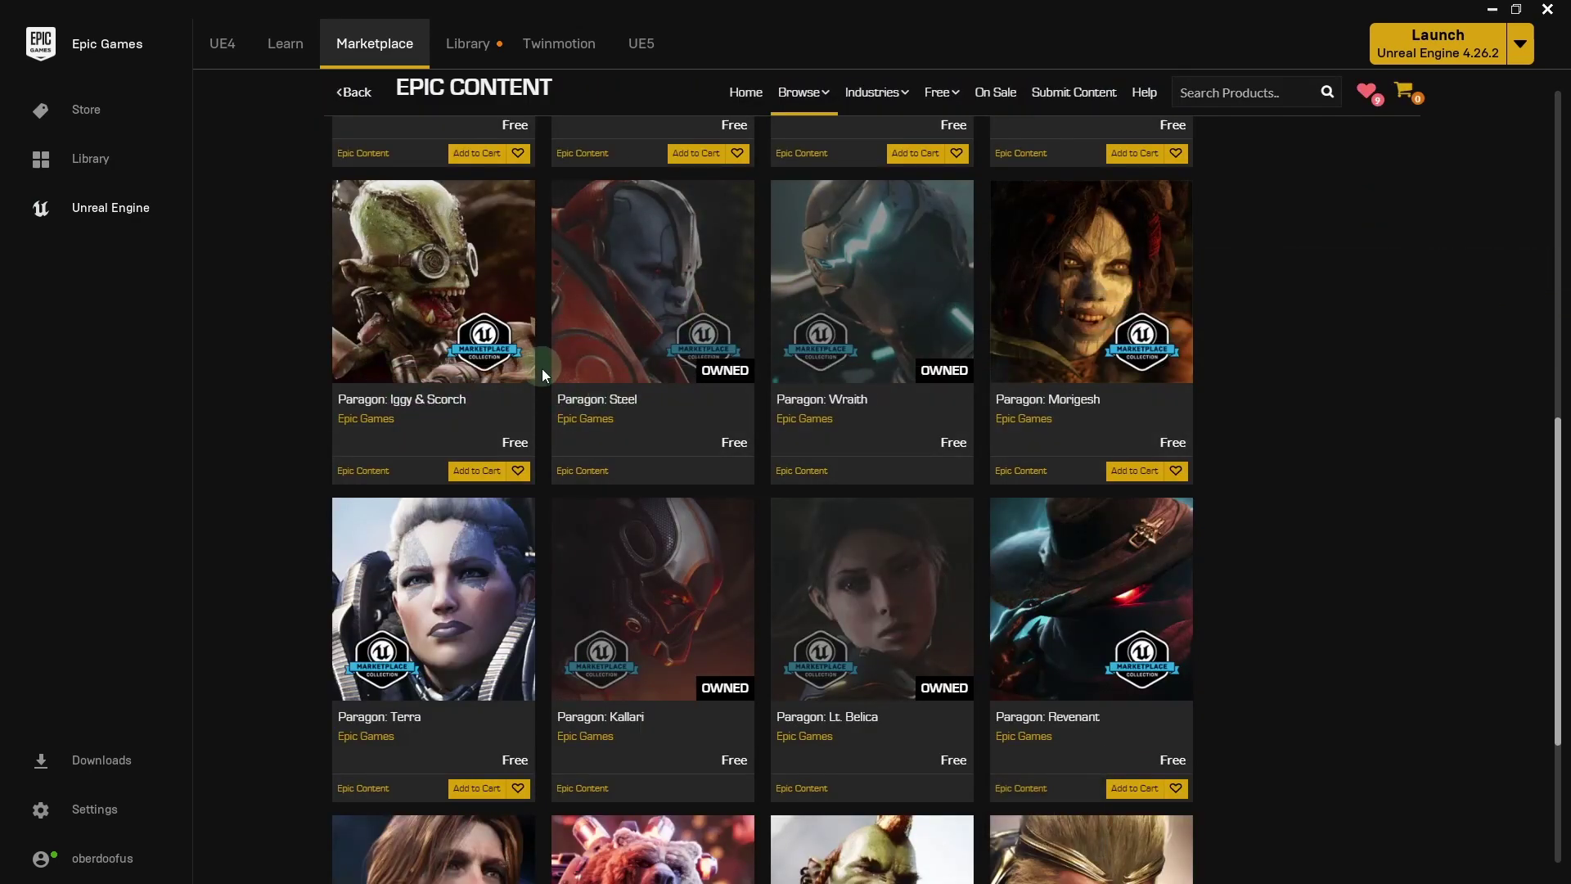
Step: Switch to the Epic Games marketplace, open Paragon: Lt. Belica and examine the number of animations in its technical details
scroll(833, 366, "down", 3)
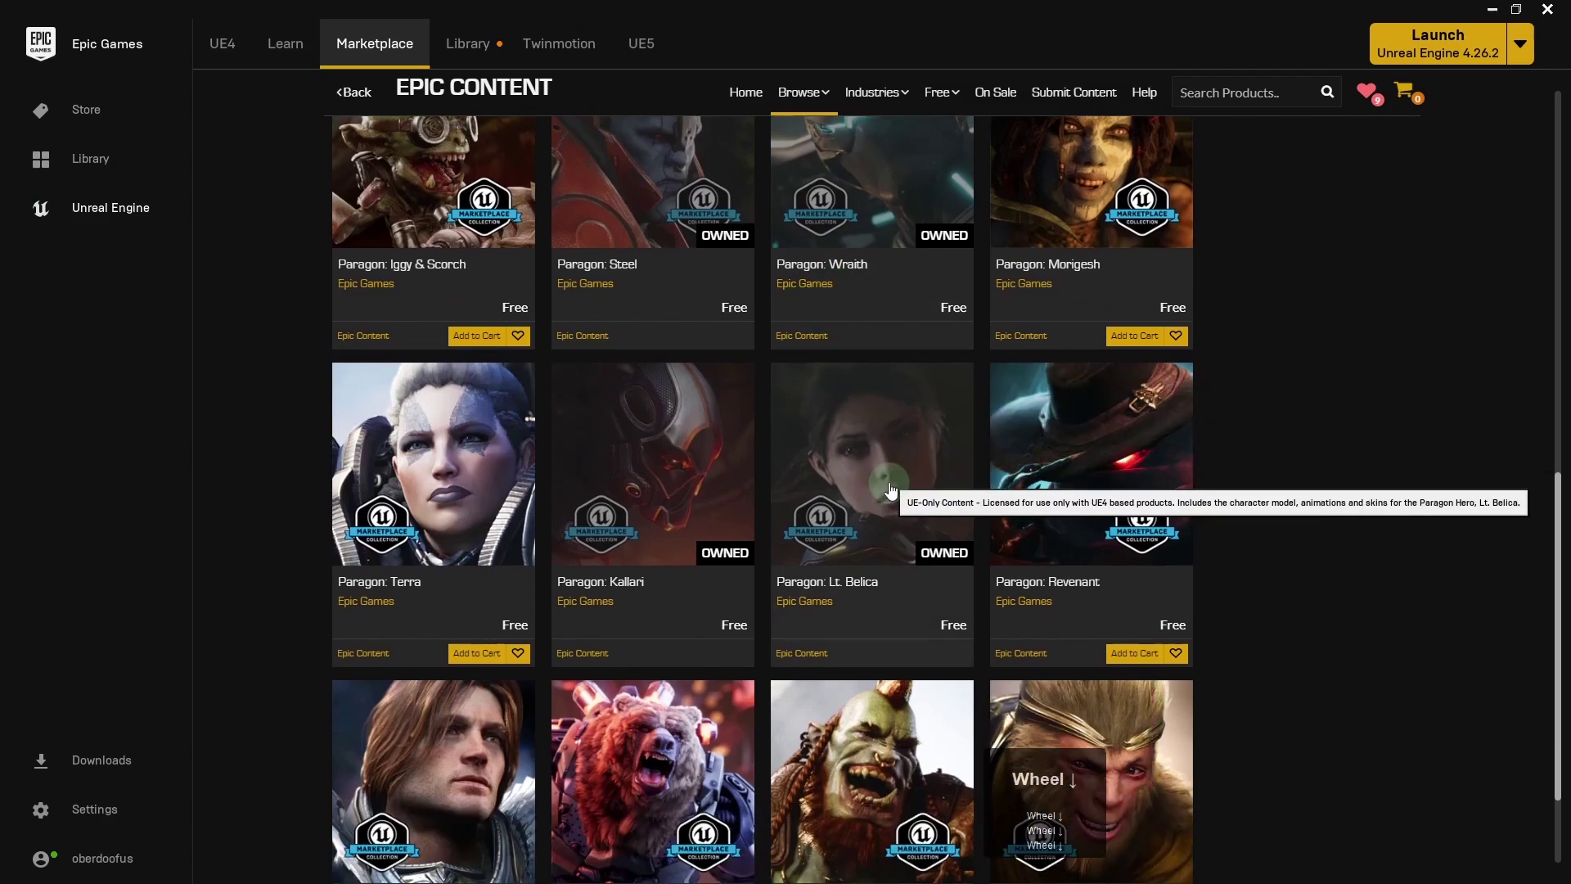
left_click(891, 490)
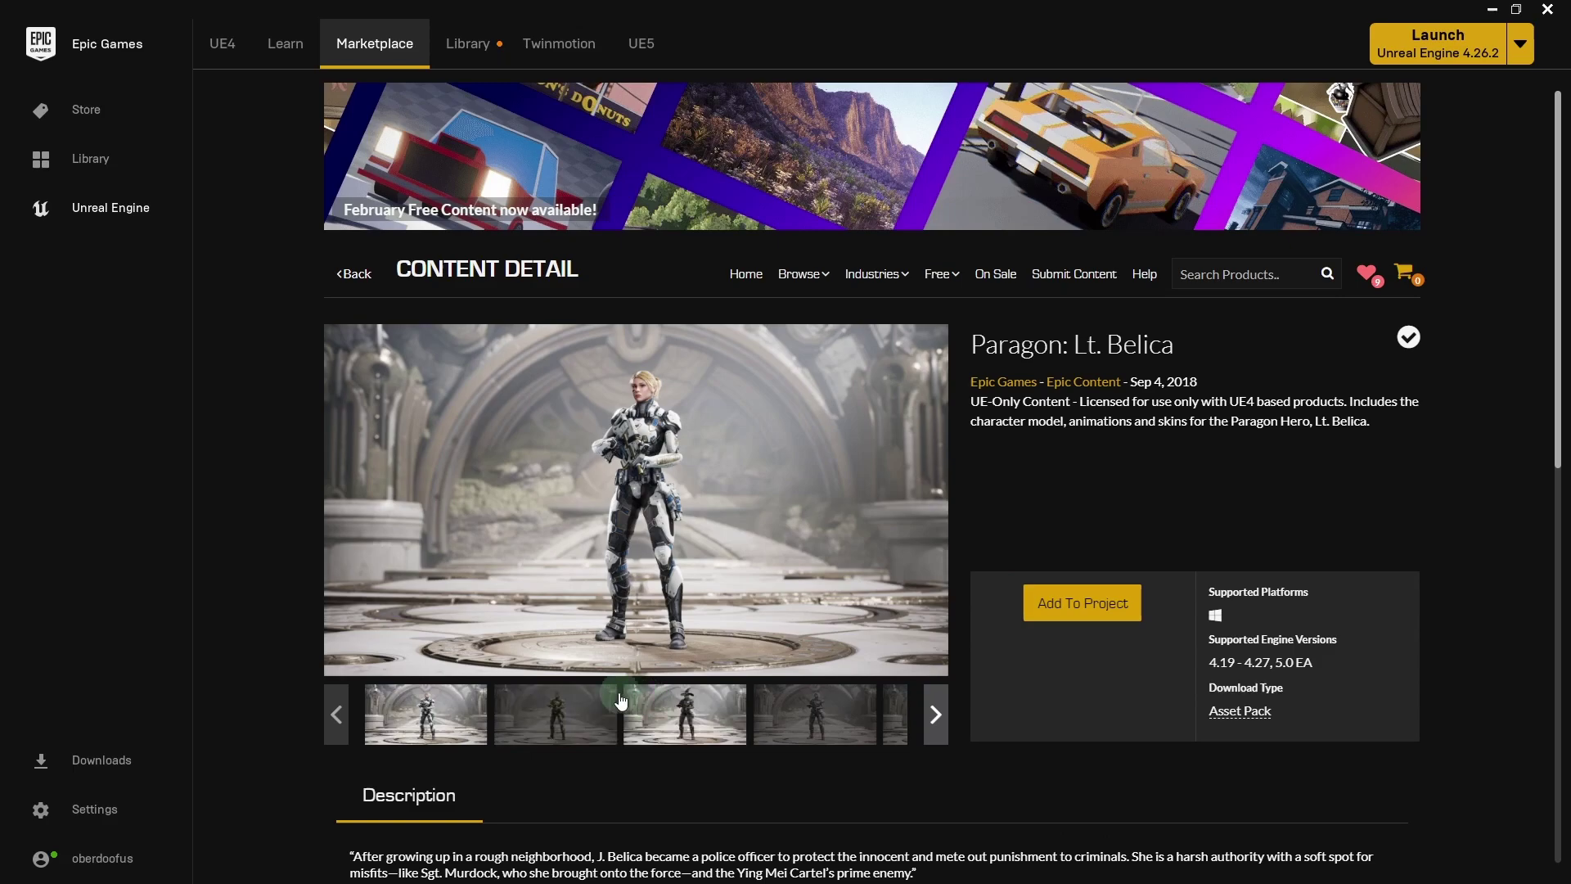
scroll(604, 648, "down", 5)
scroll(604, 648, "down", 1)
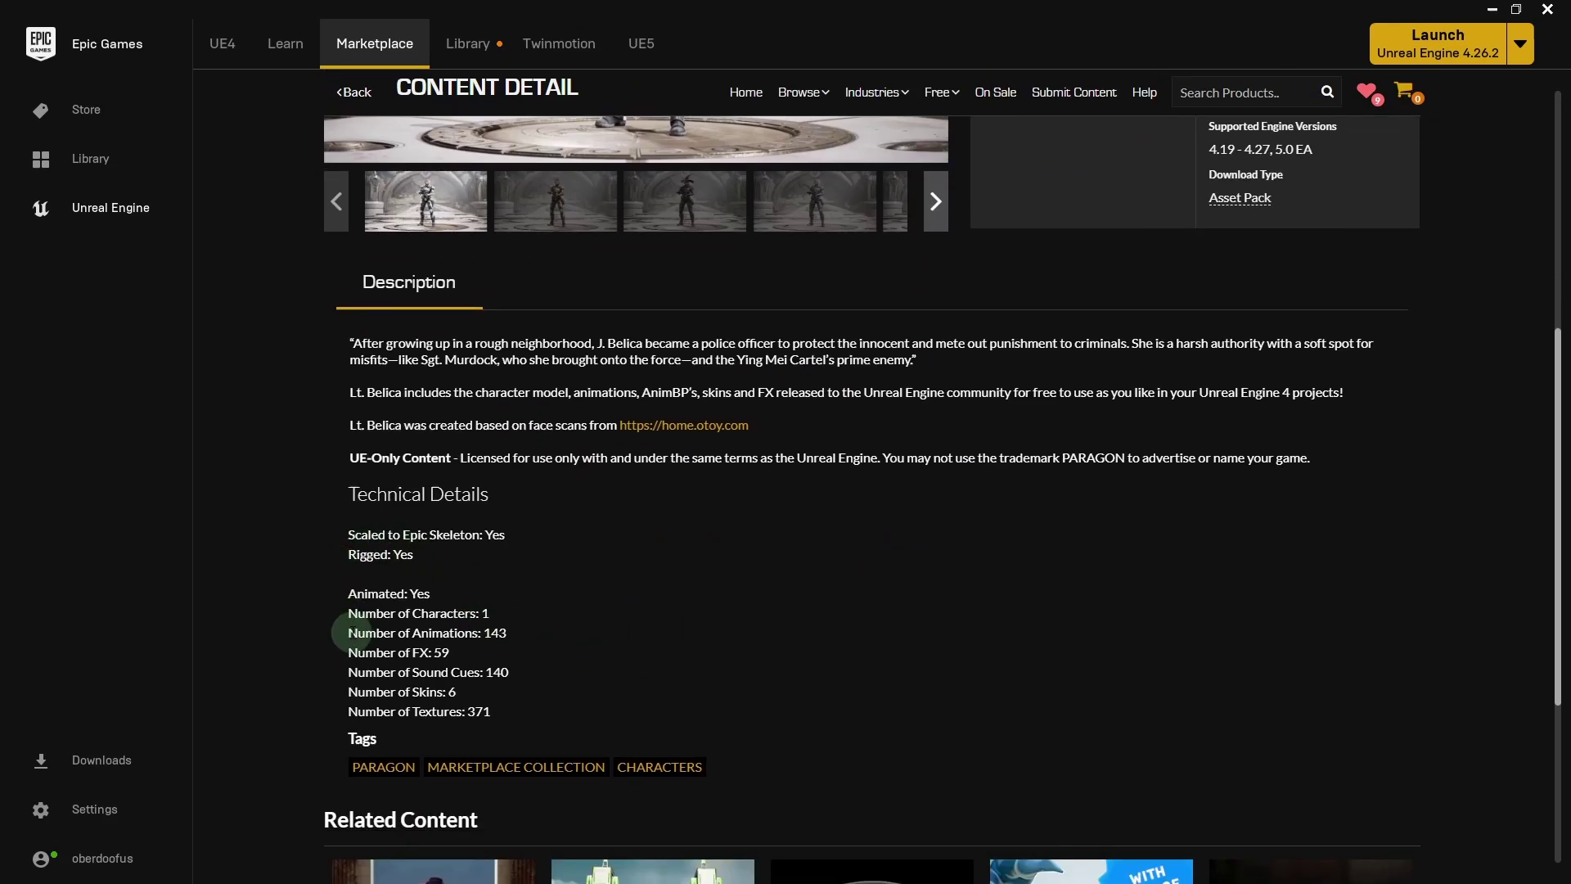
left_click_drag(350, 633, 1023, 645)
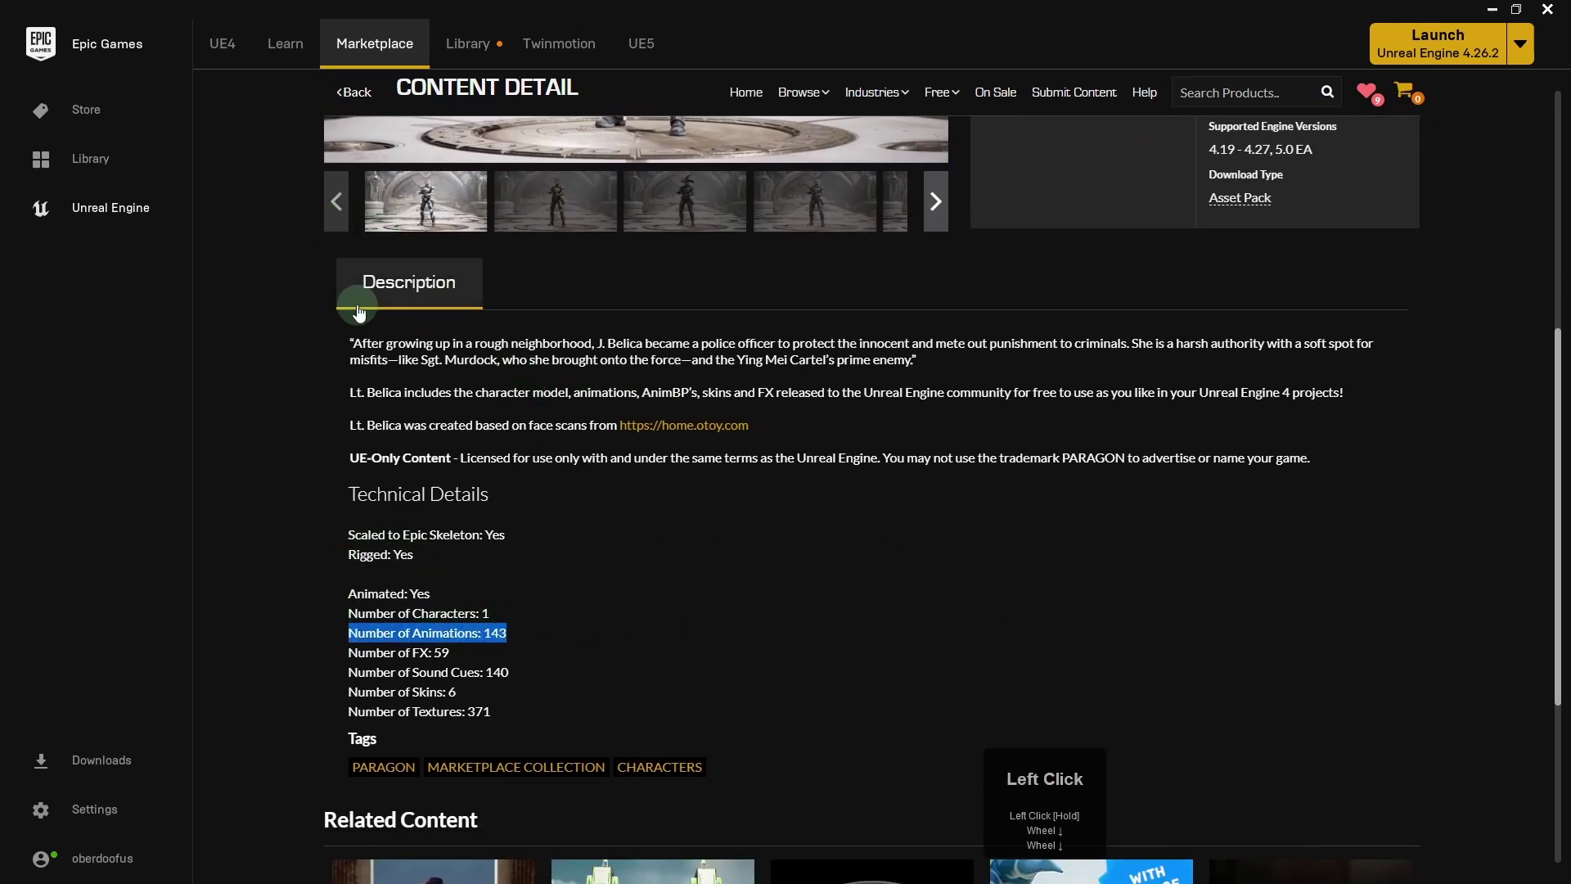
scroll(370, 306, "up", 3)
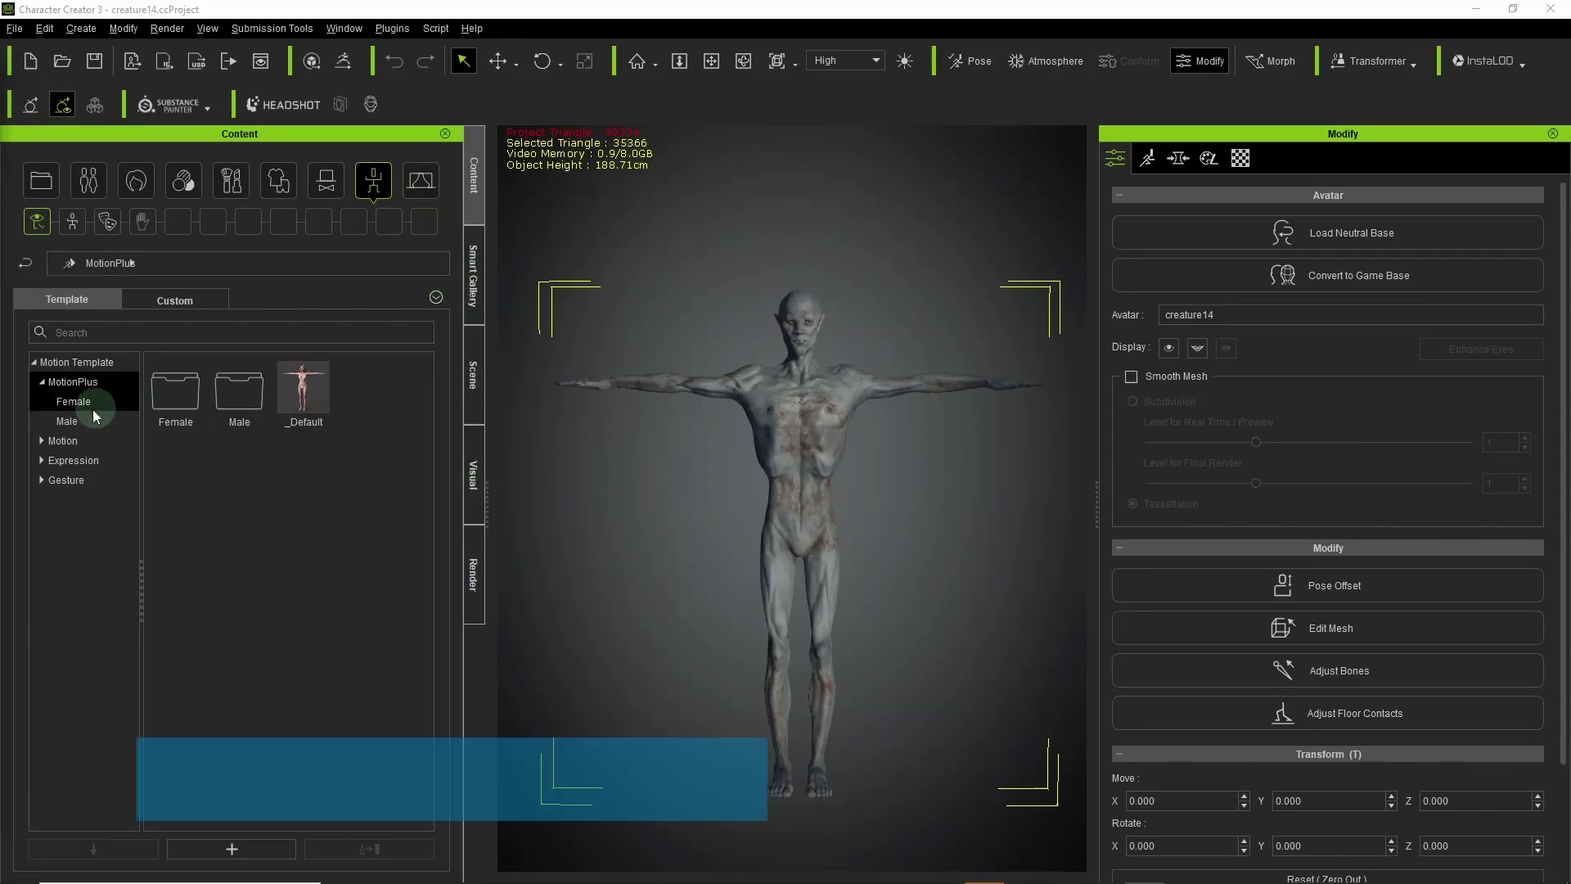
Step: Switch to Character Creator 3 and apply the _Open A_UE4 pose from the Motion templates to the creature14 avatar
left_click(79, 385)
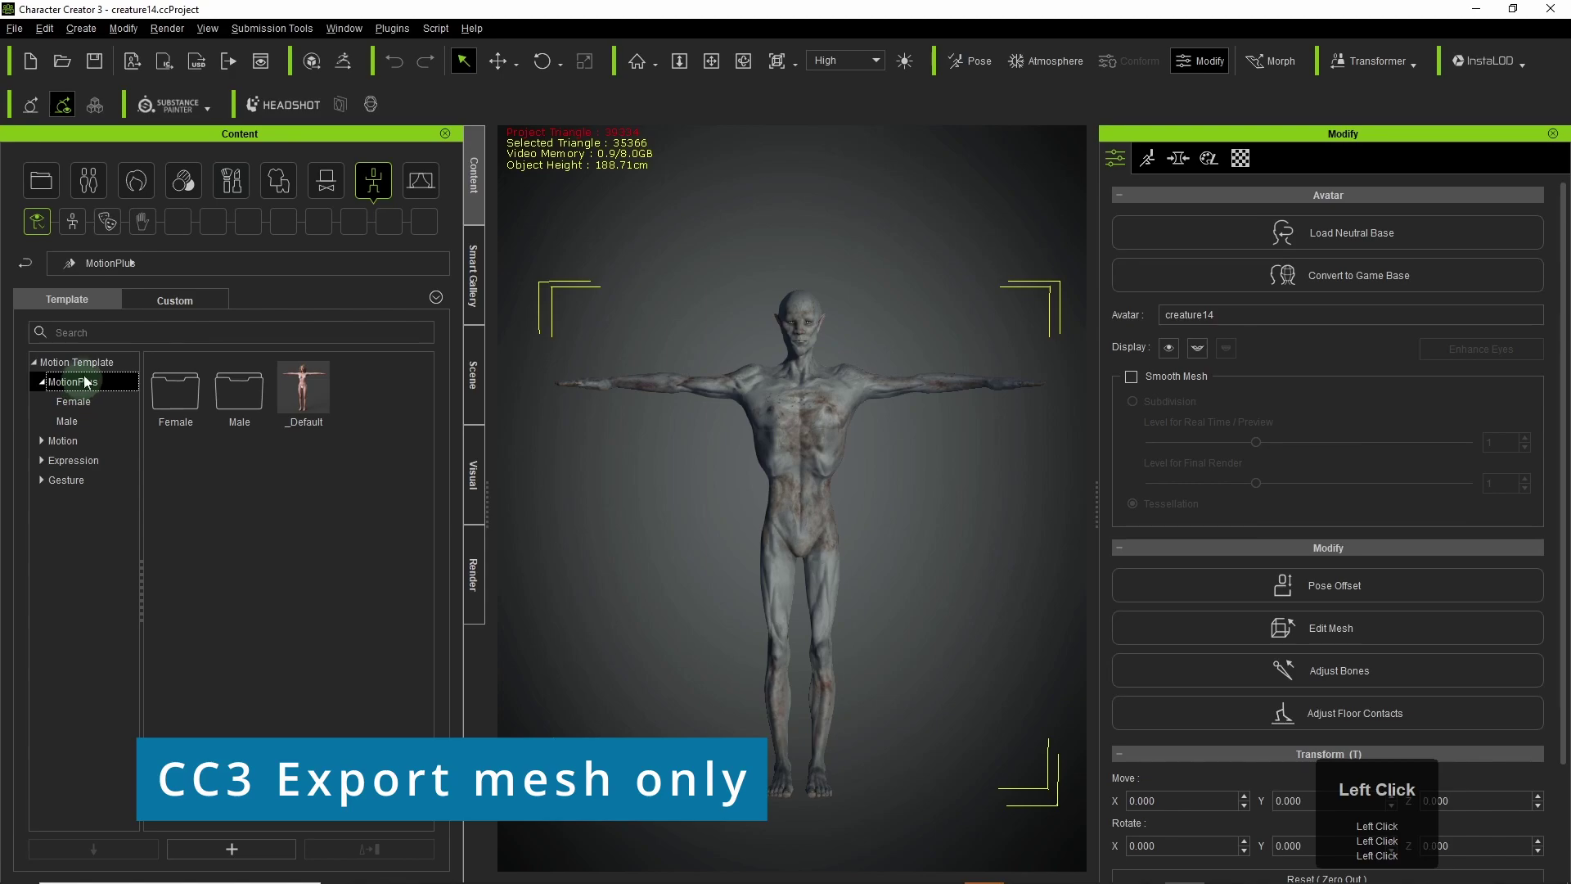
left_click(85, 401)
left_click(75, 422)
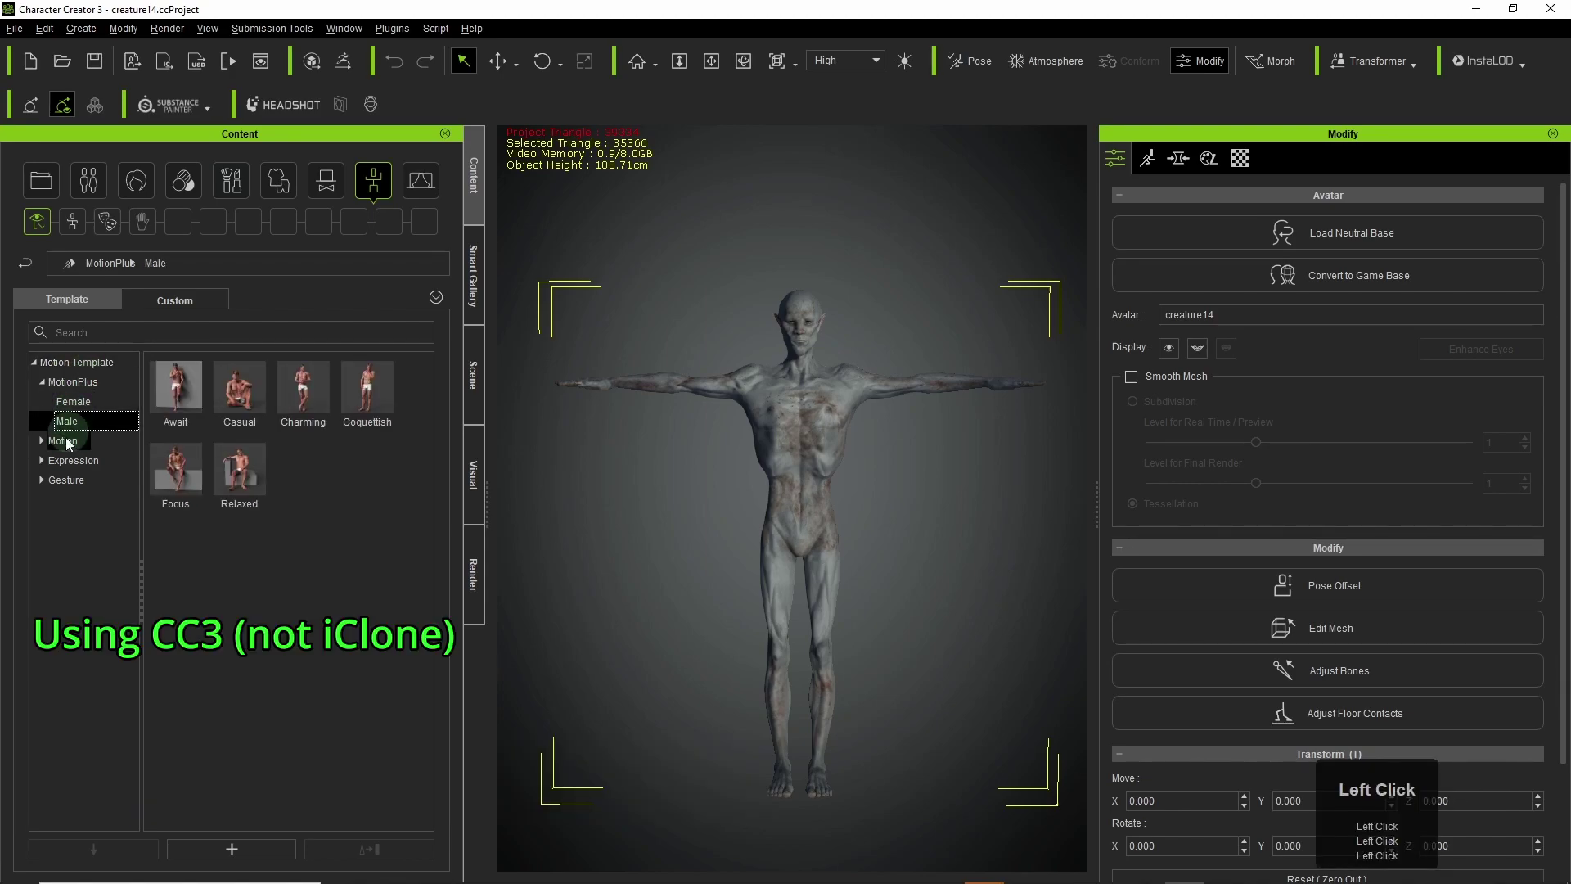
left_click(46, 383)
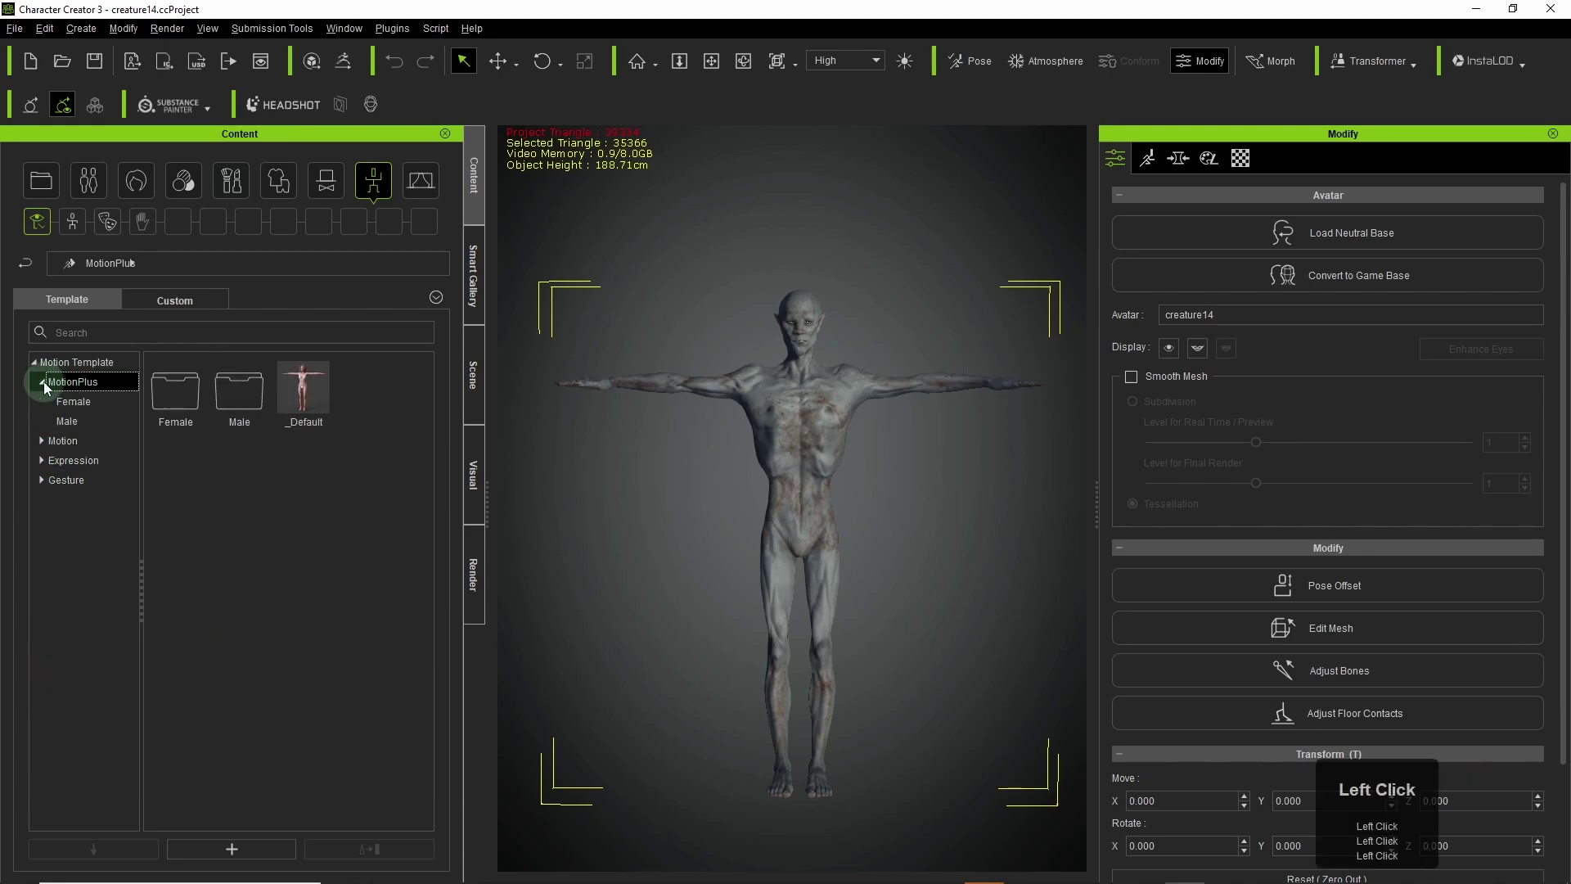
left_click(42, 442)
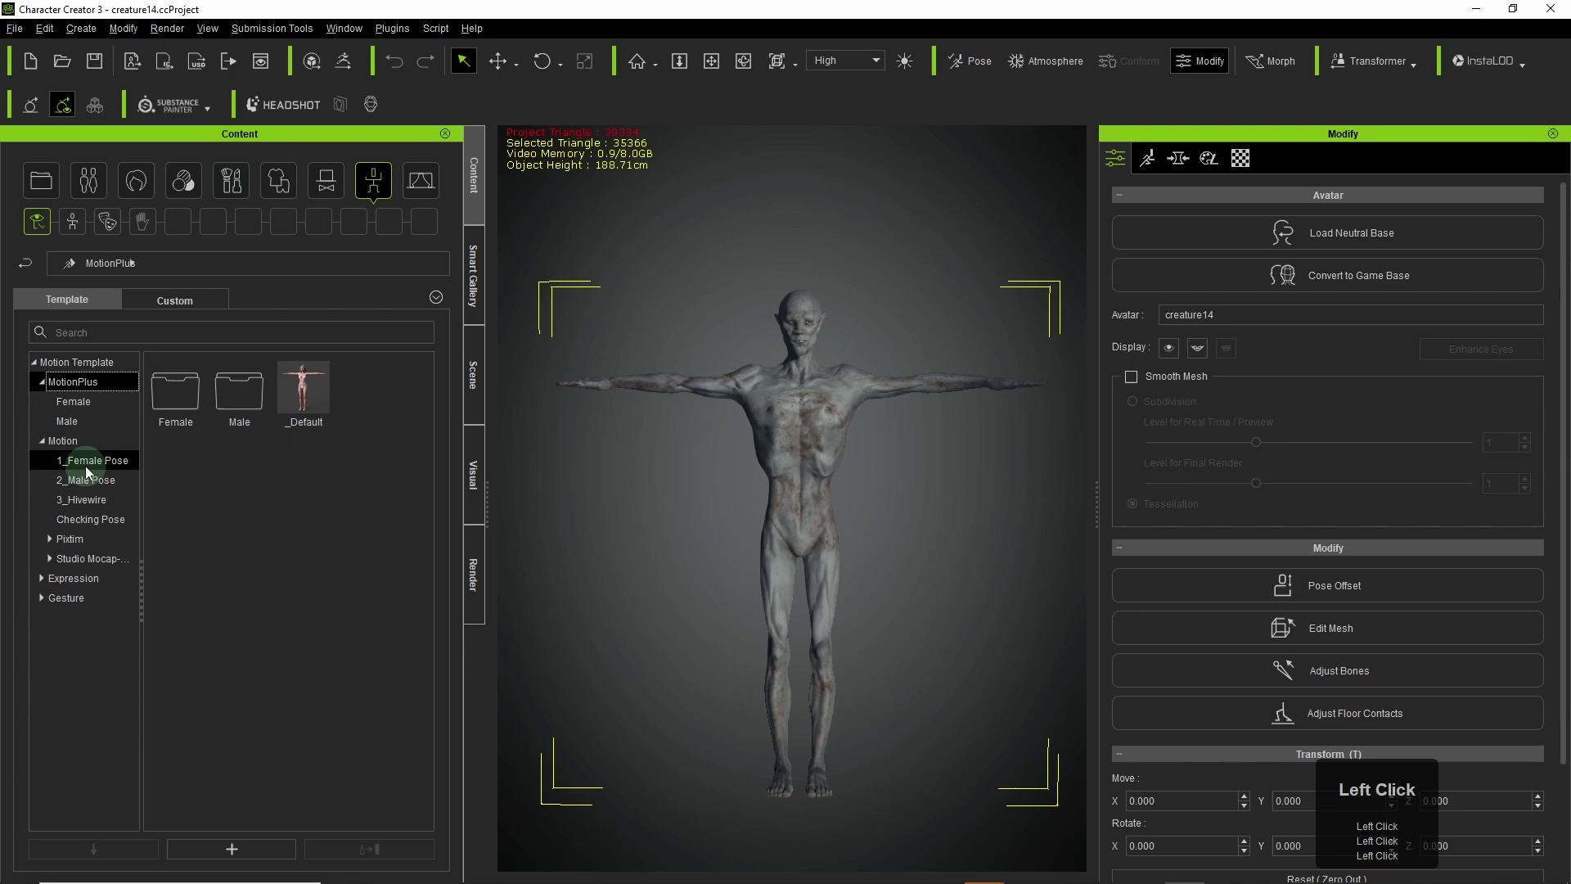
left_click(73, 441)
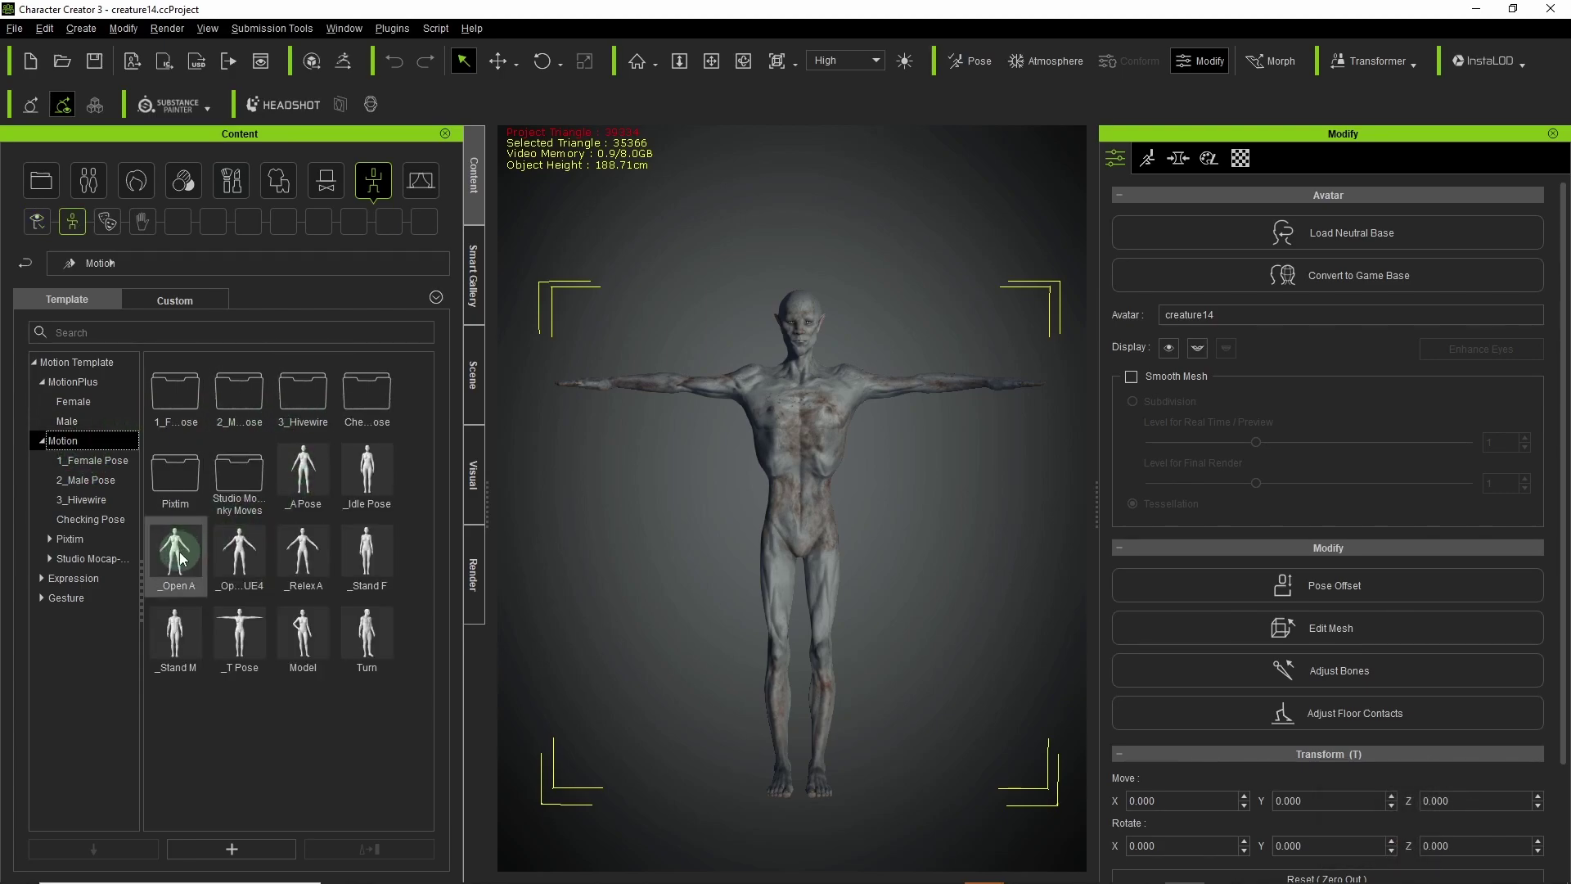
mouse_move(185, 593)
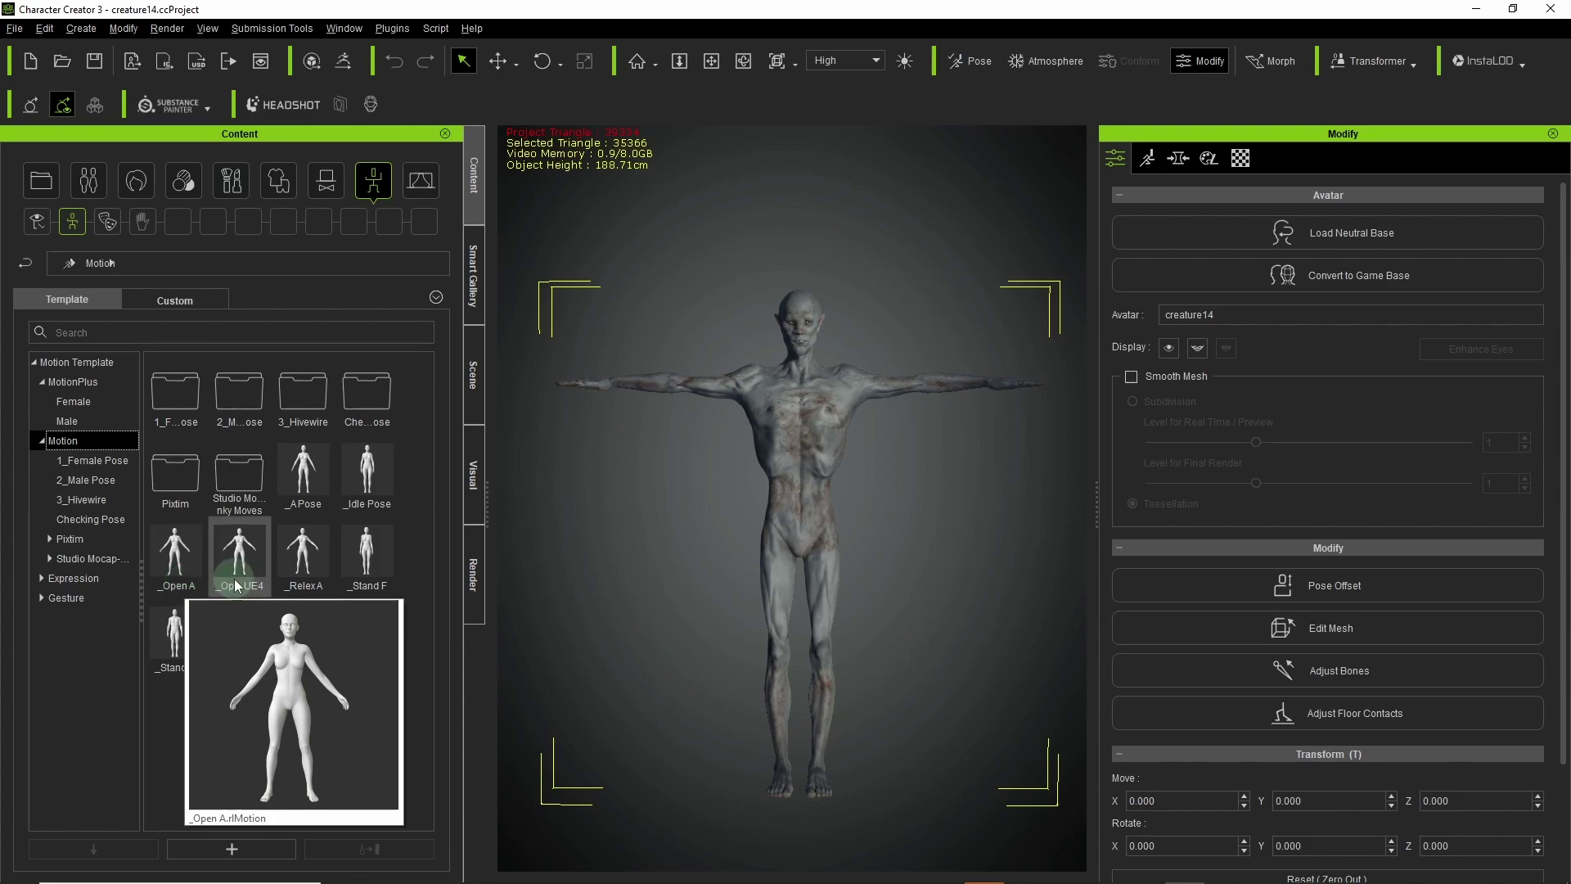
mouse_move(239, 588)
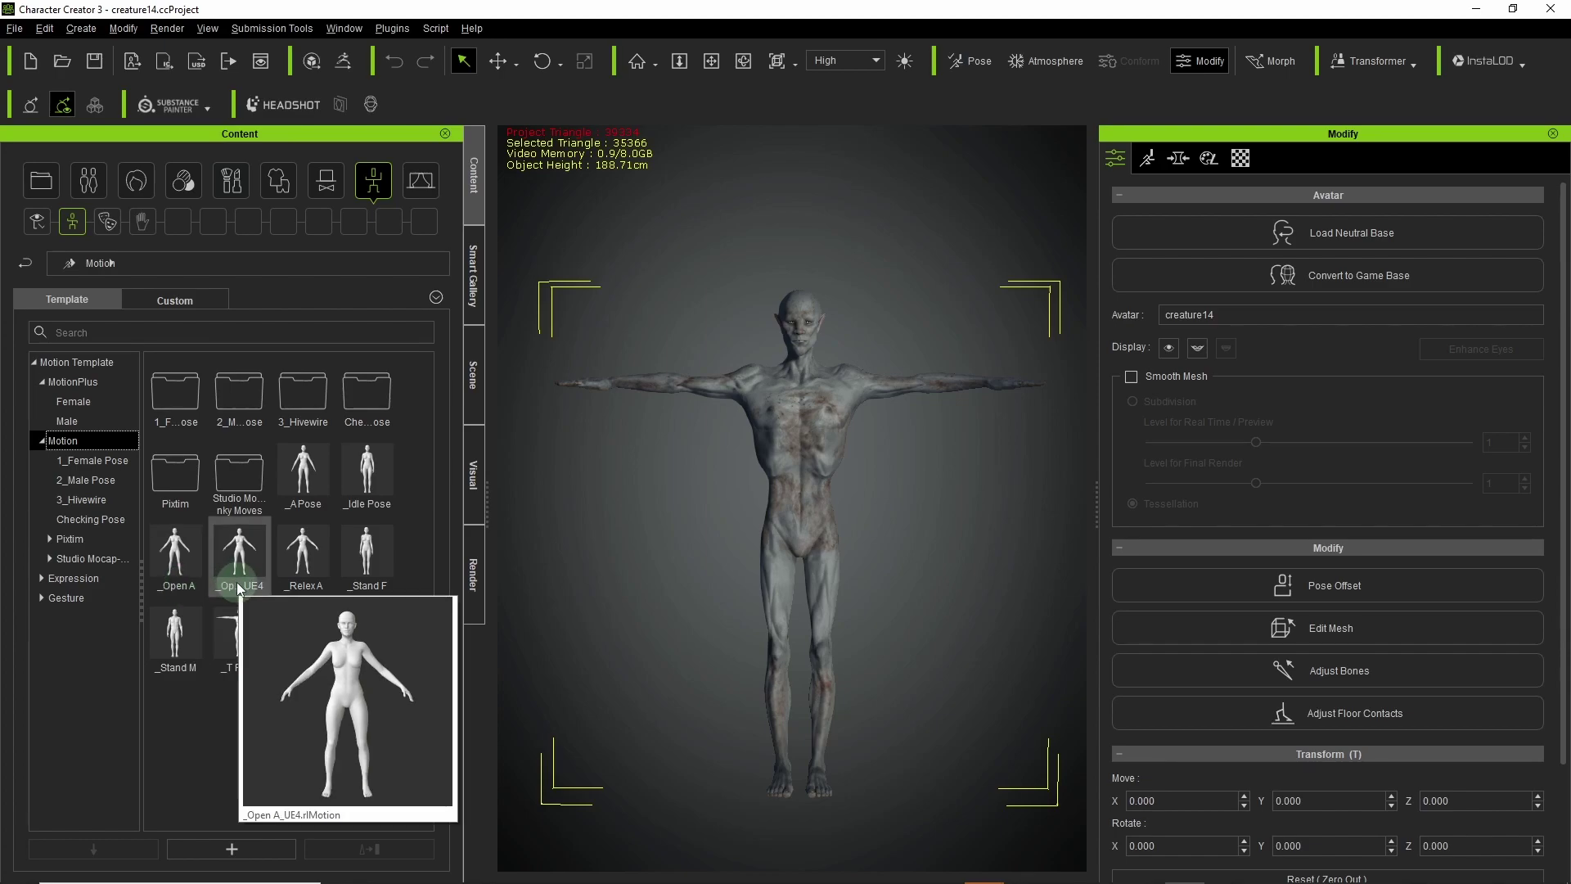
left_click(246, 570)
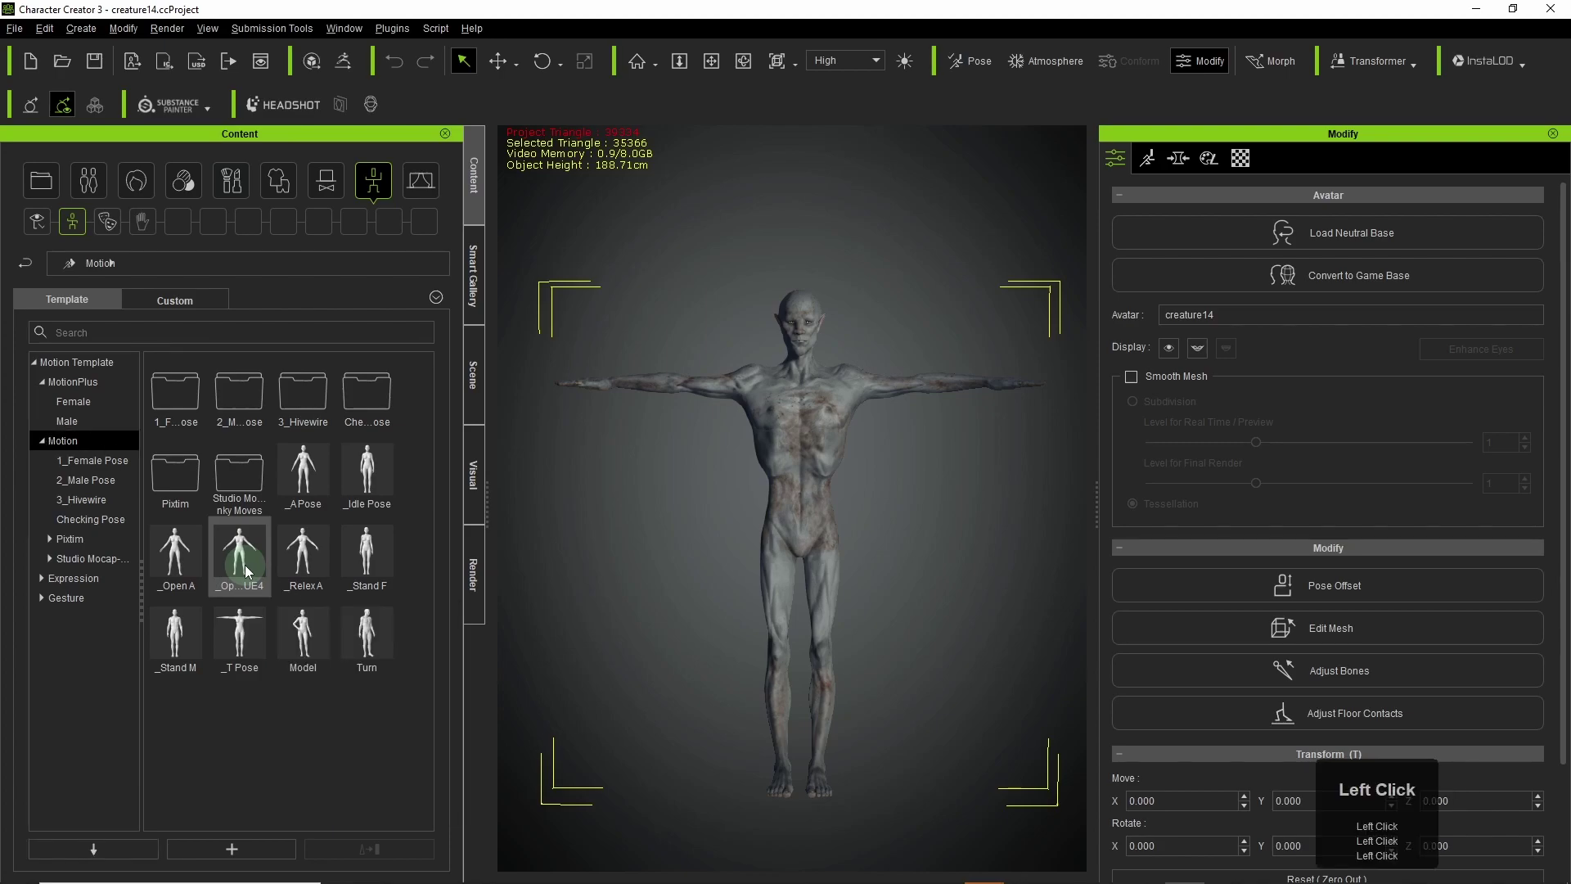
double_click(246, 571)
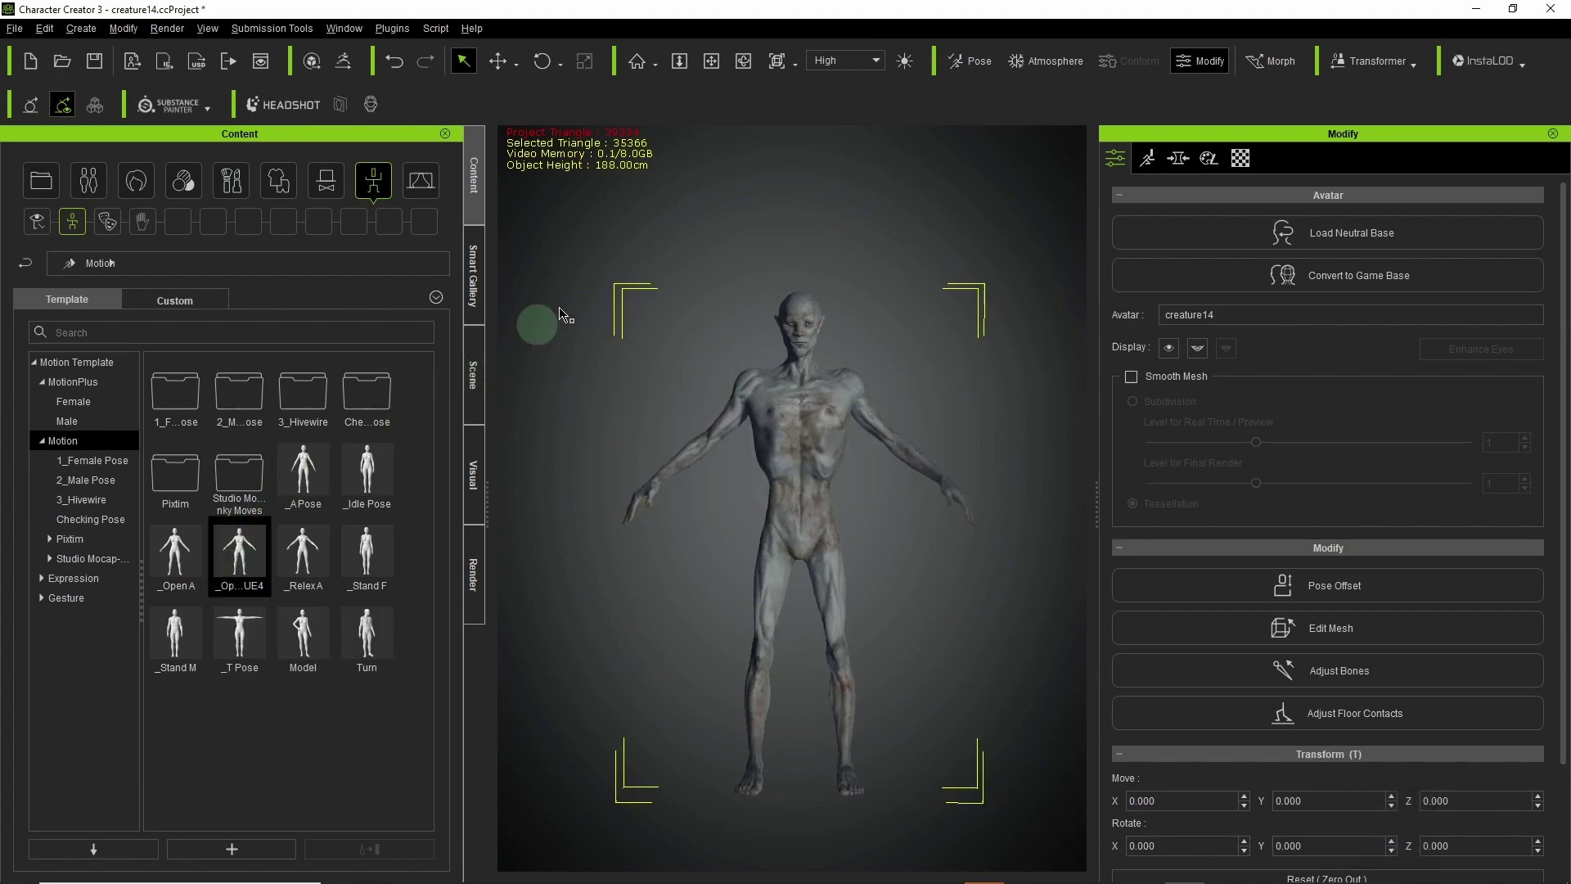
Step: Set up a clothed-character FBX export with the motion set to Current Pose and Delete Hidden Faces enabled
left_click(14, 27)
mouse_move(66, 182)
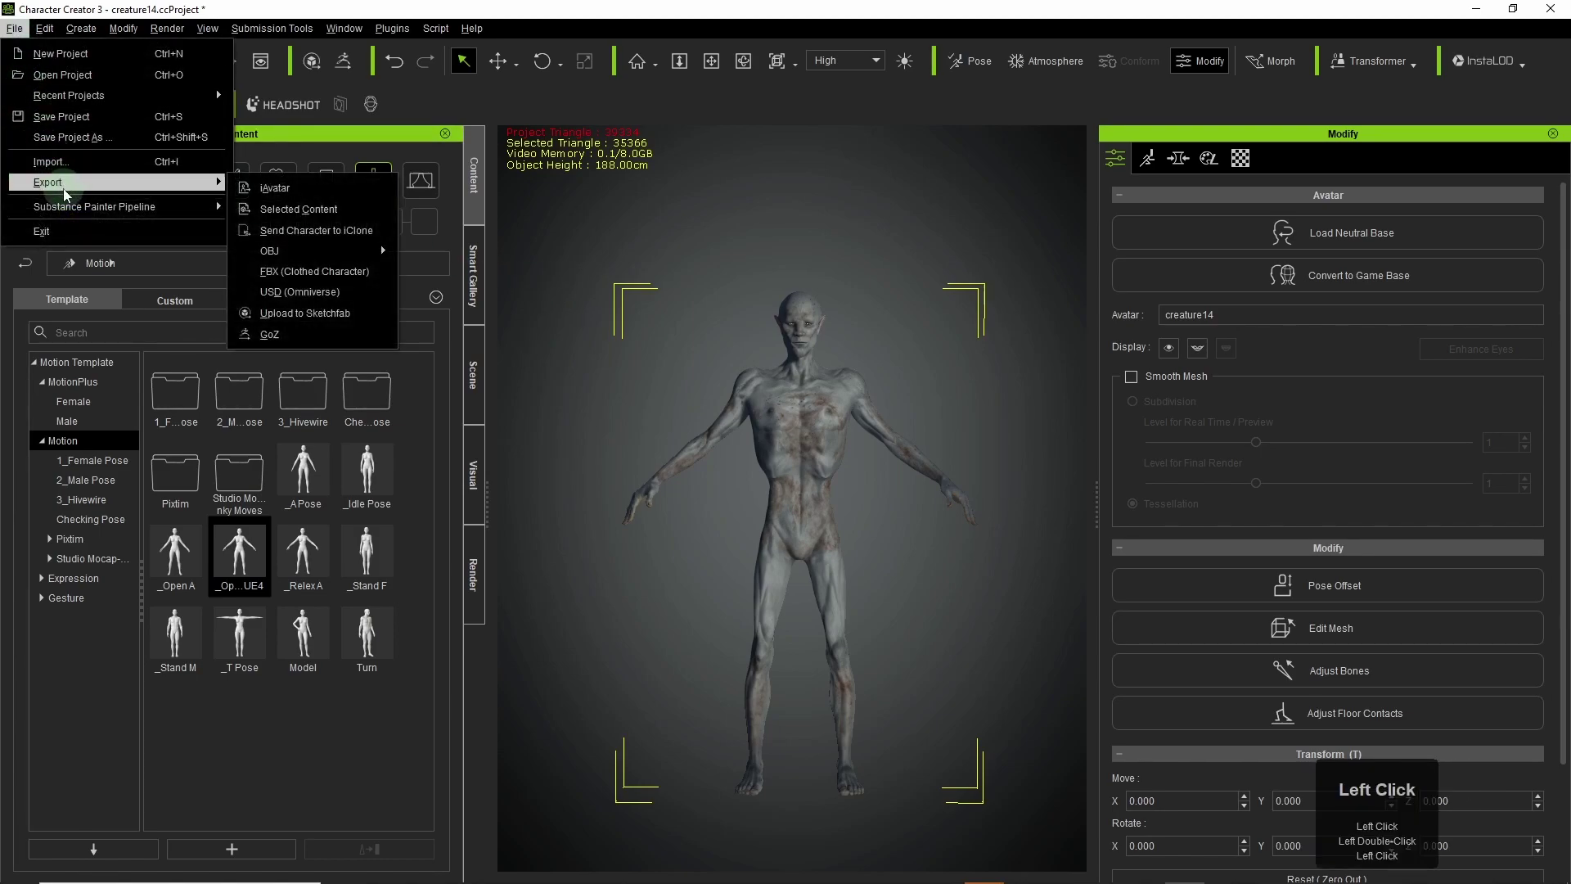
left_click(338, 271)
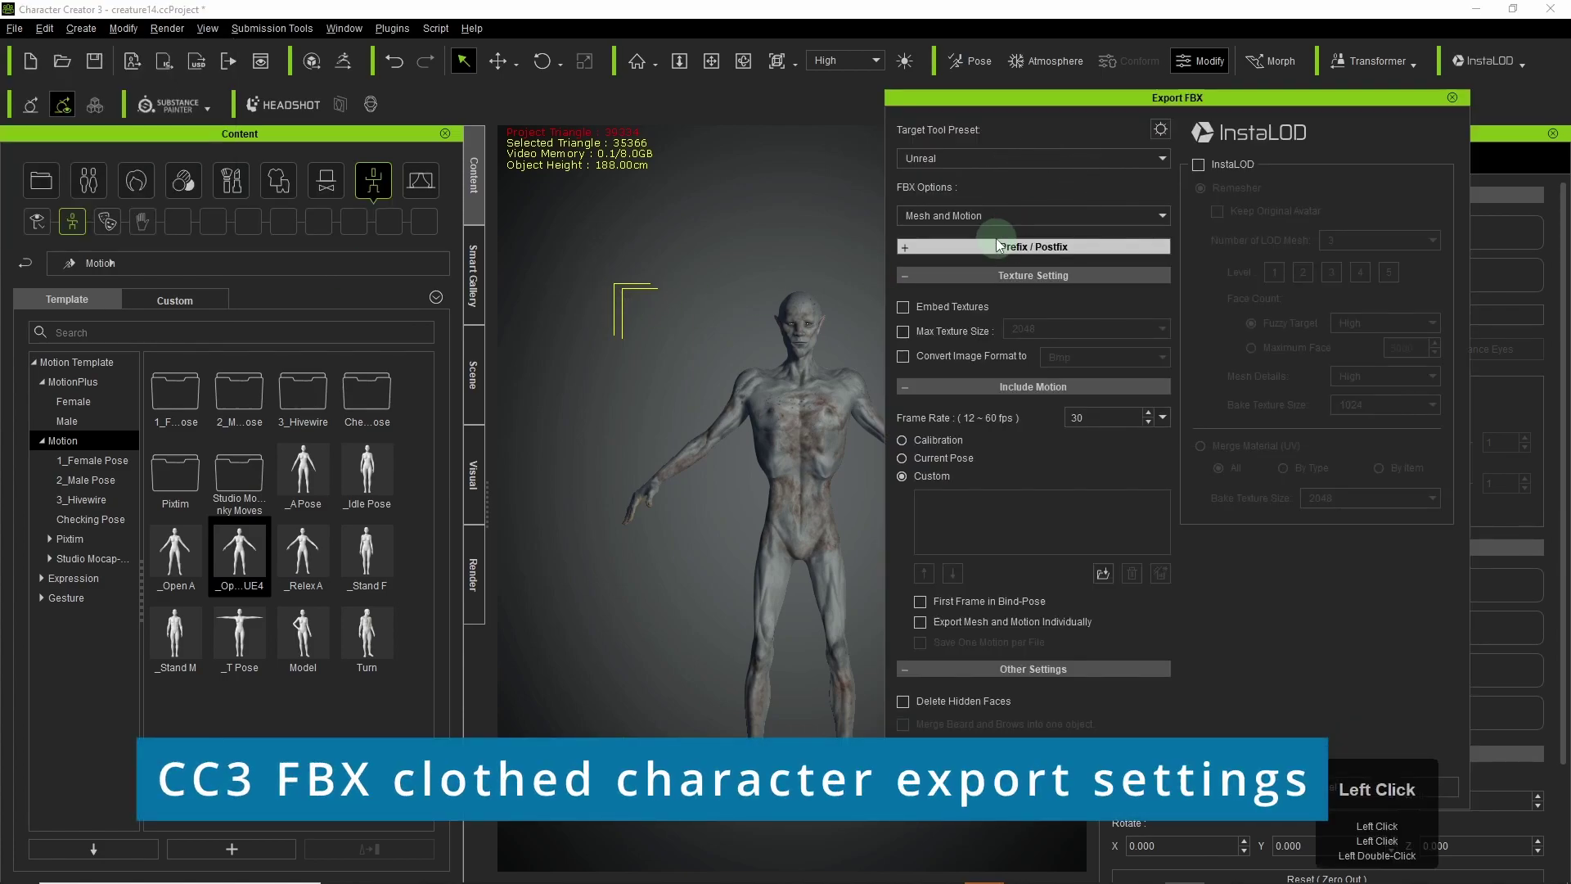
left_click(907, 463)
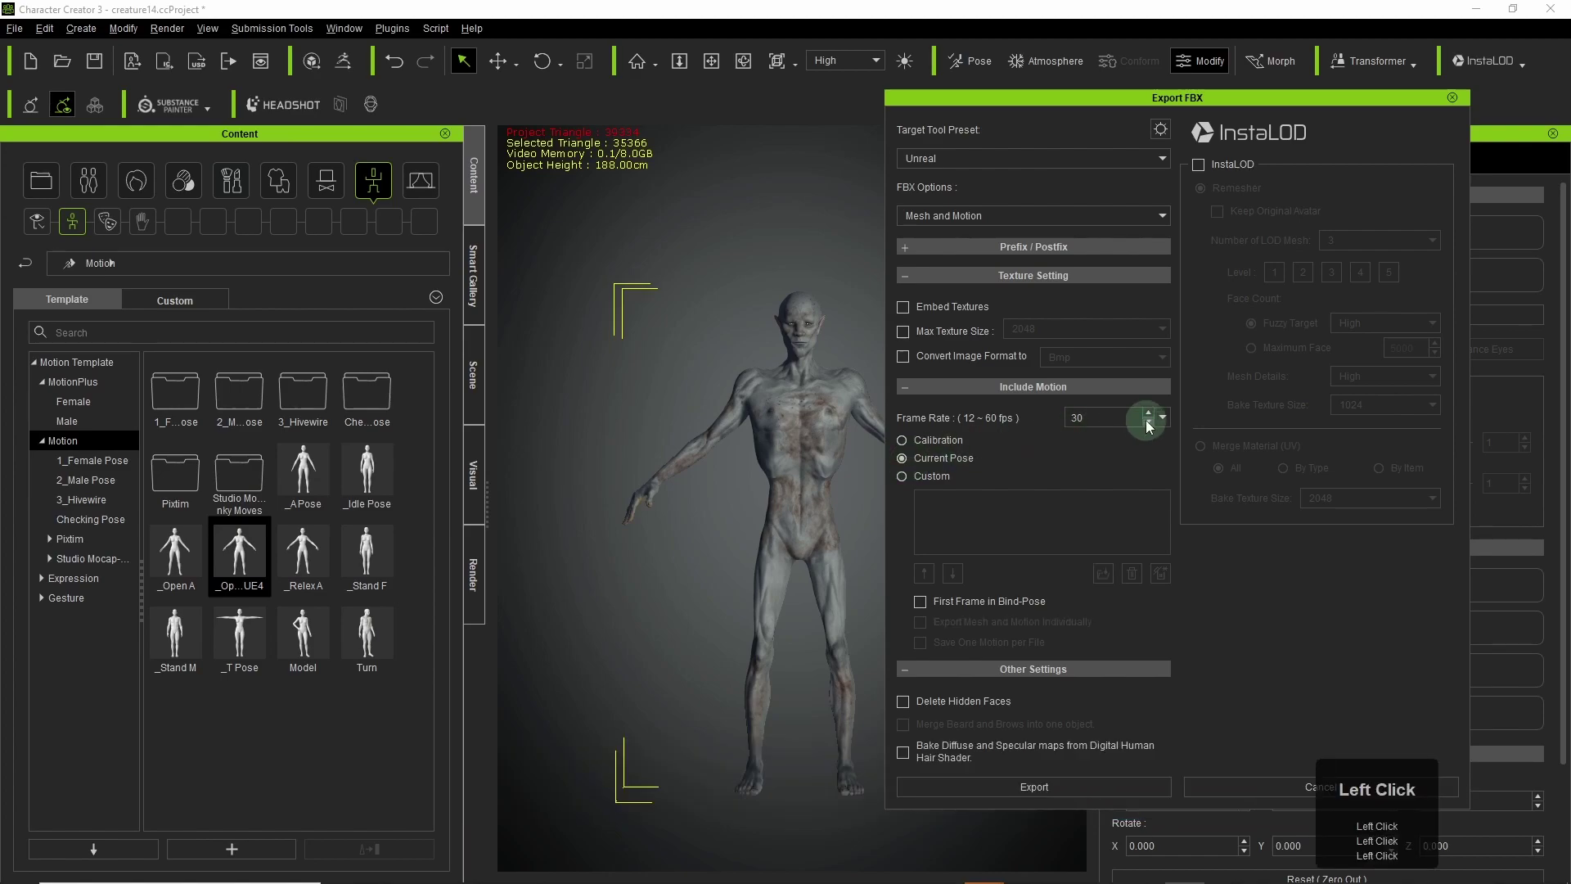
double_click(1089, 417)
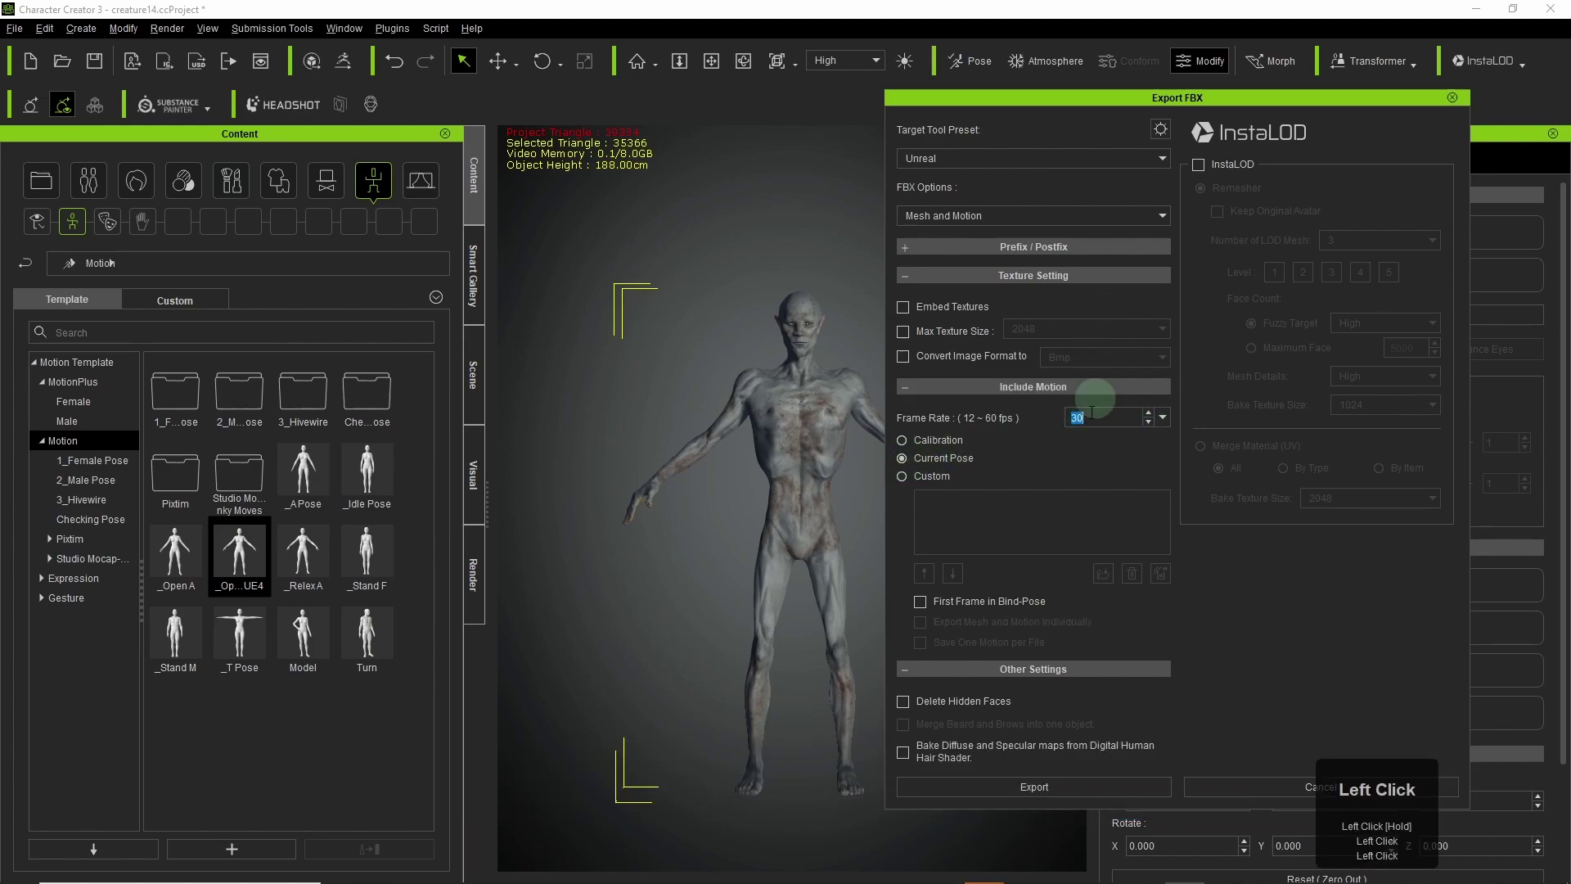
left_click(903, 700)
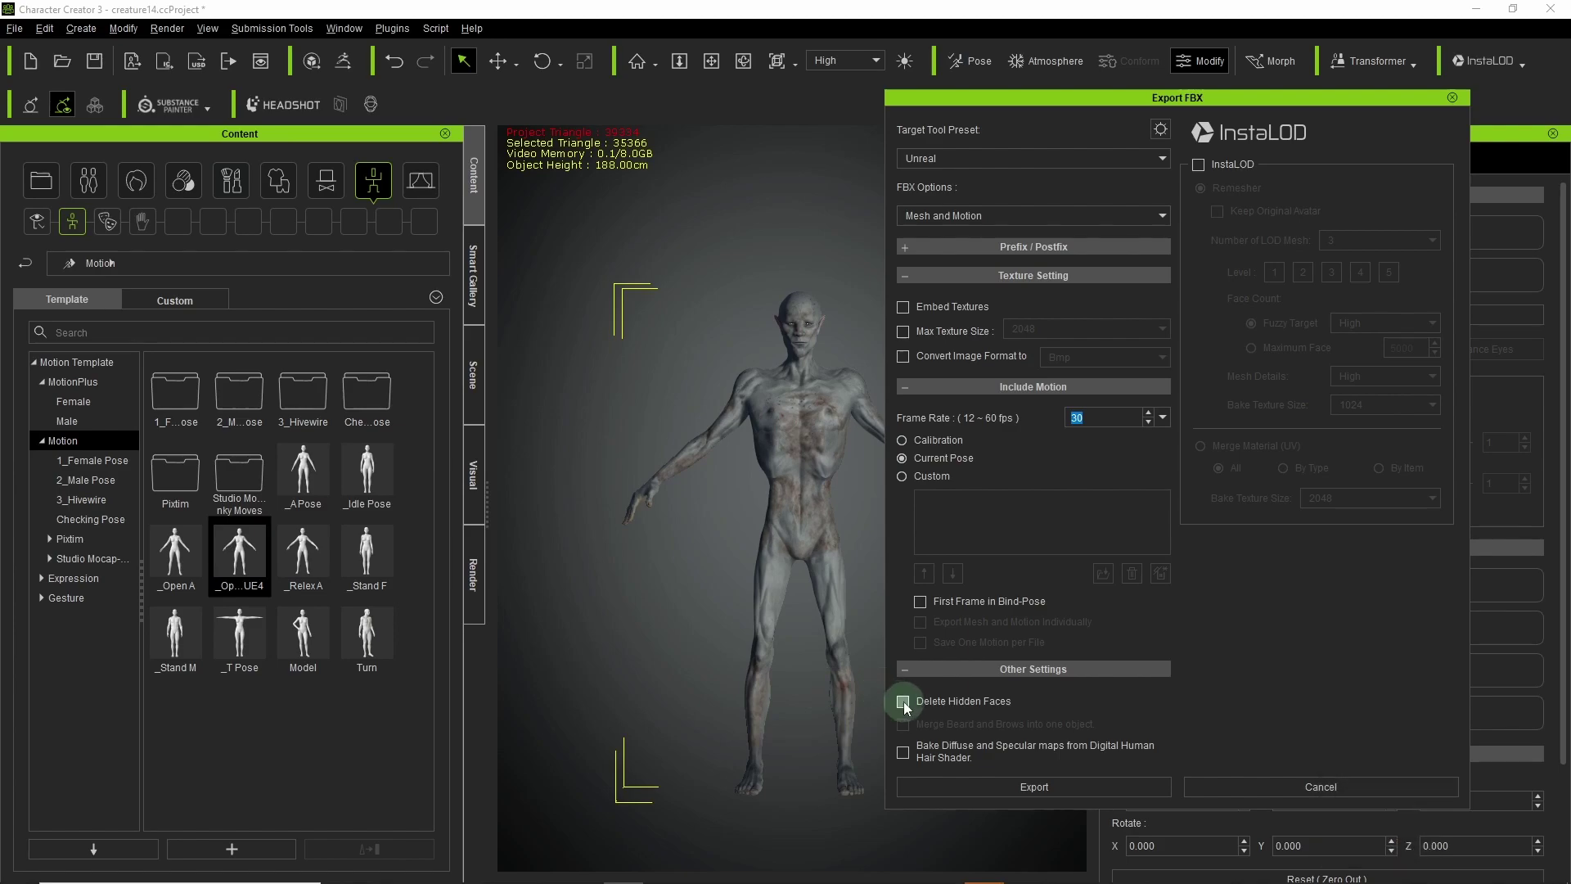
left_click(903, 700)
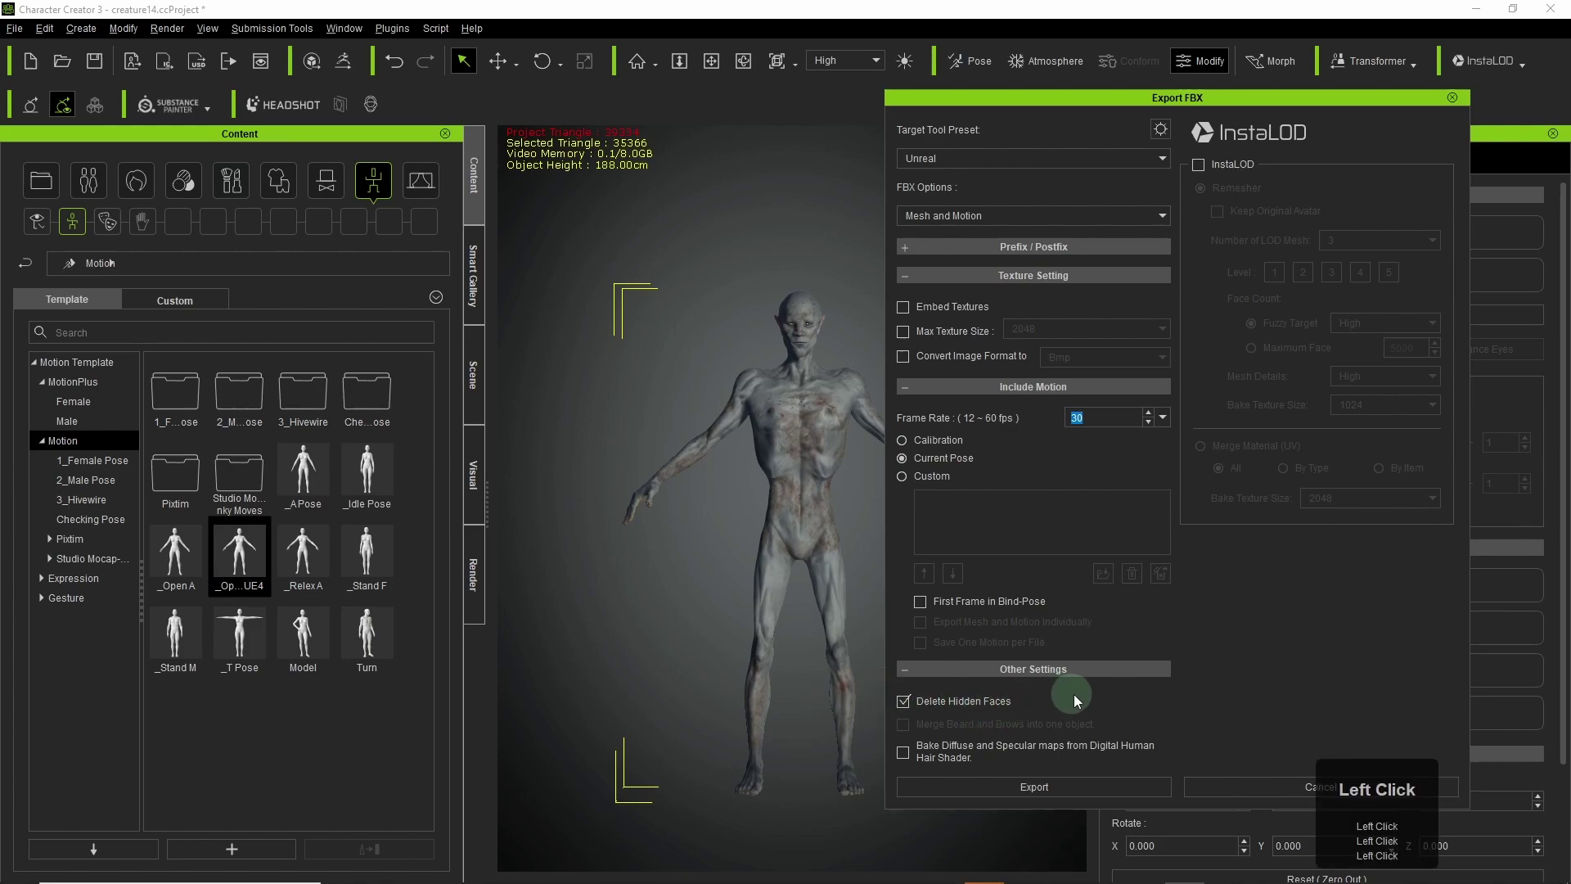
Step: Export the FBX, reusing an existing file's name in the save dialog with _unreal added before the extension
left_click(1055, 794)
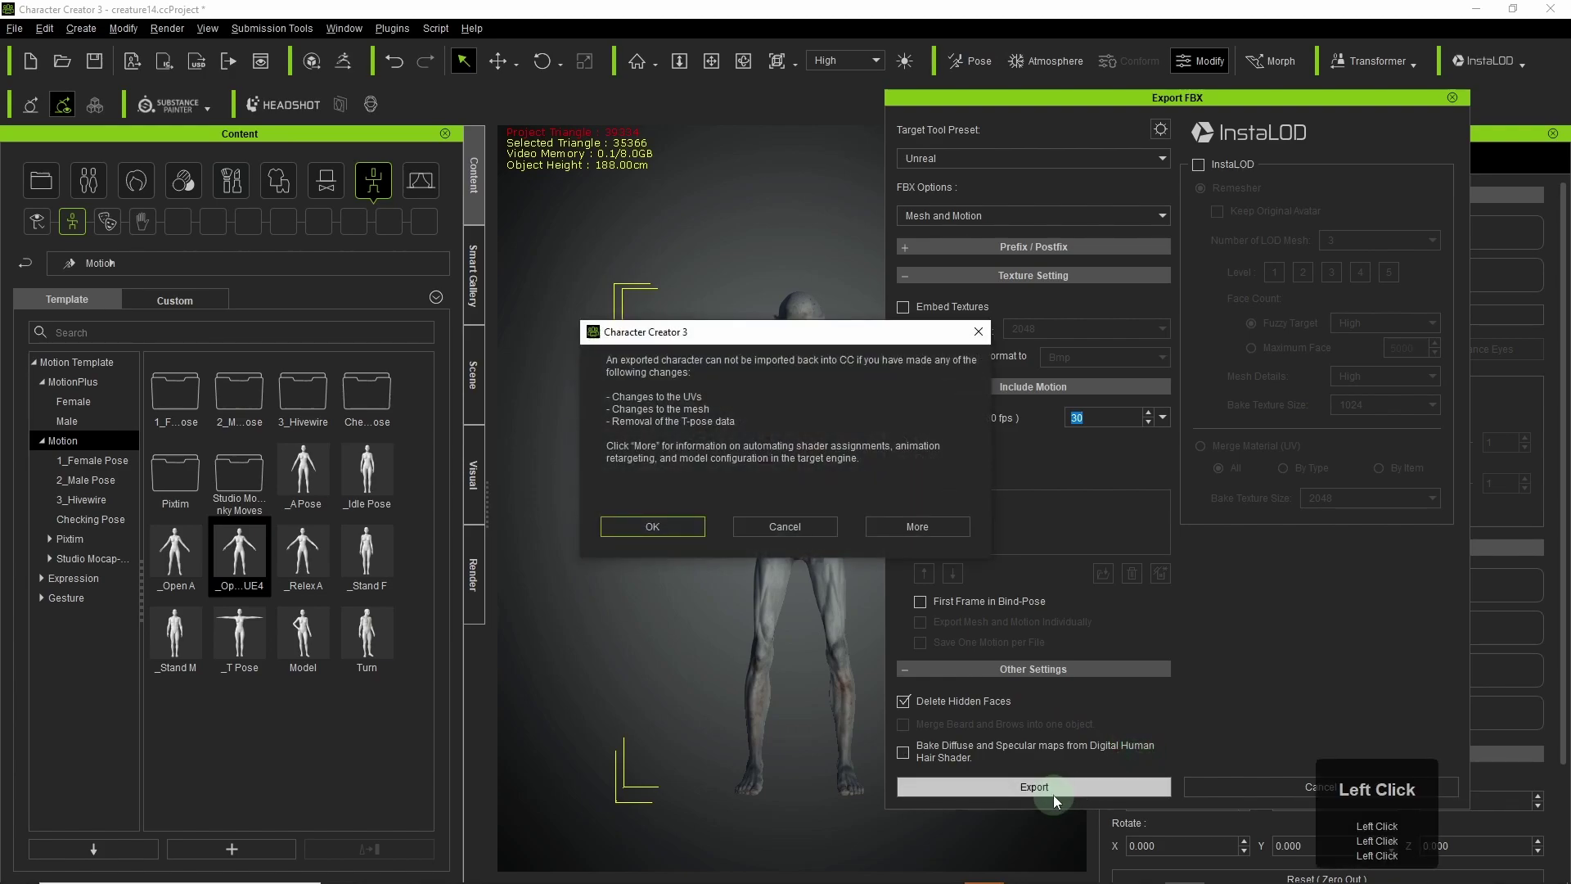
left_click(653, 526)
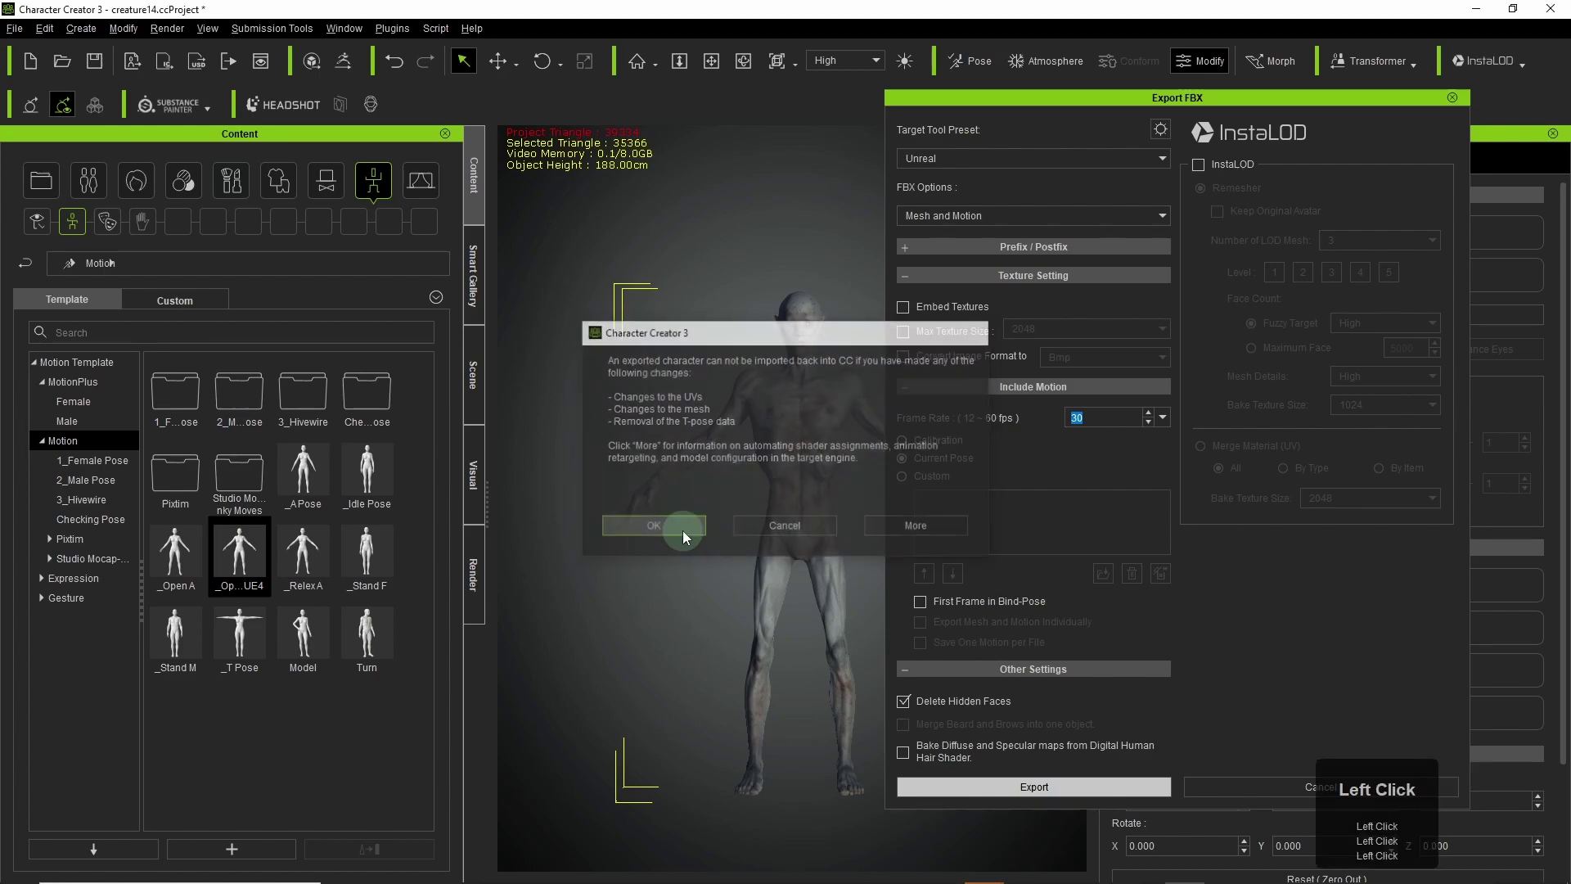
scroll(973, 409, "down", 3)
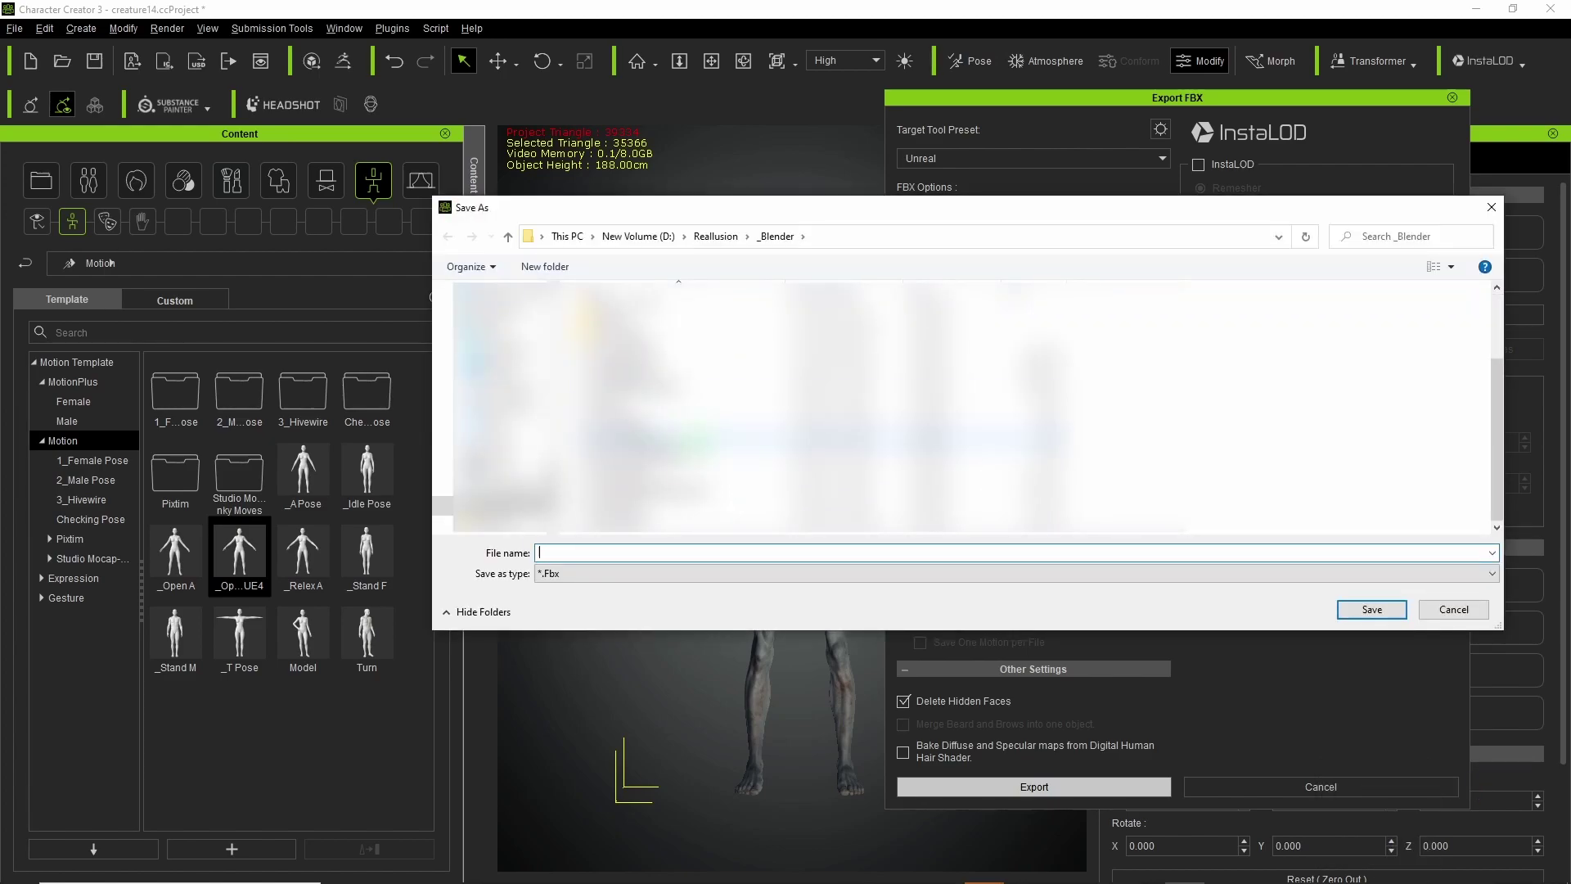
left_click(623, 355)
key("Left")
key("Left")
key("Left")
key("Left")
type("_unreal")
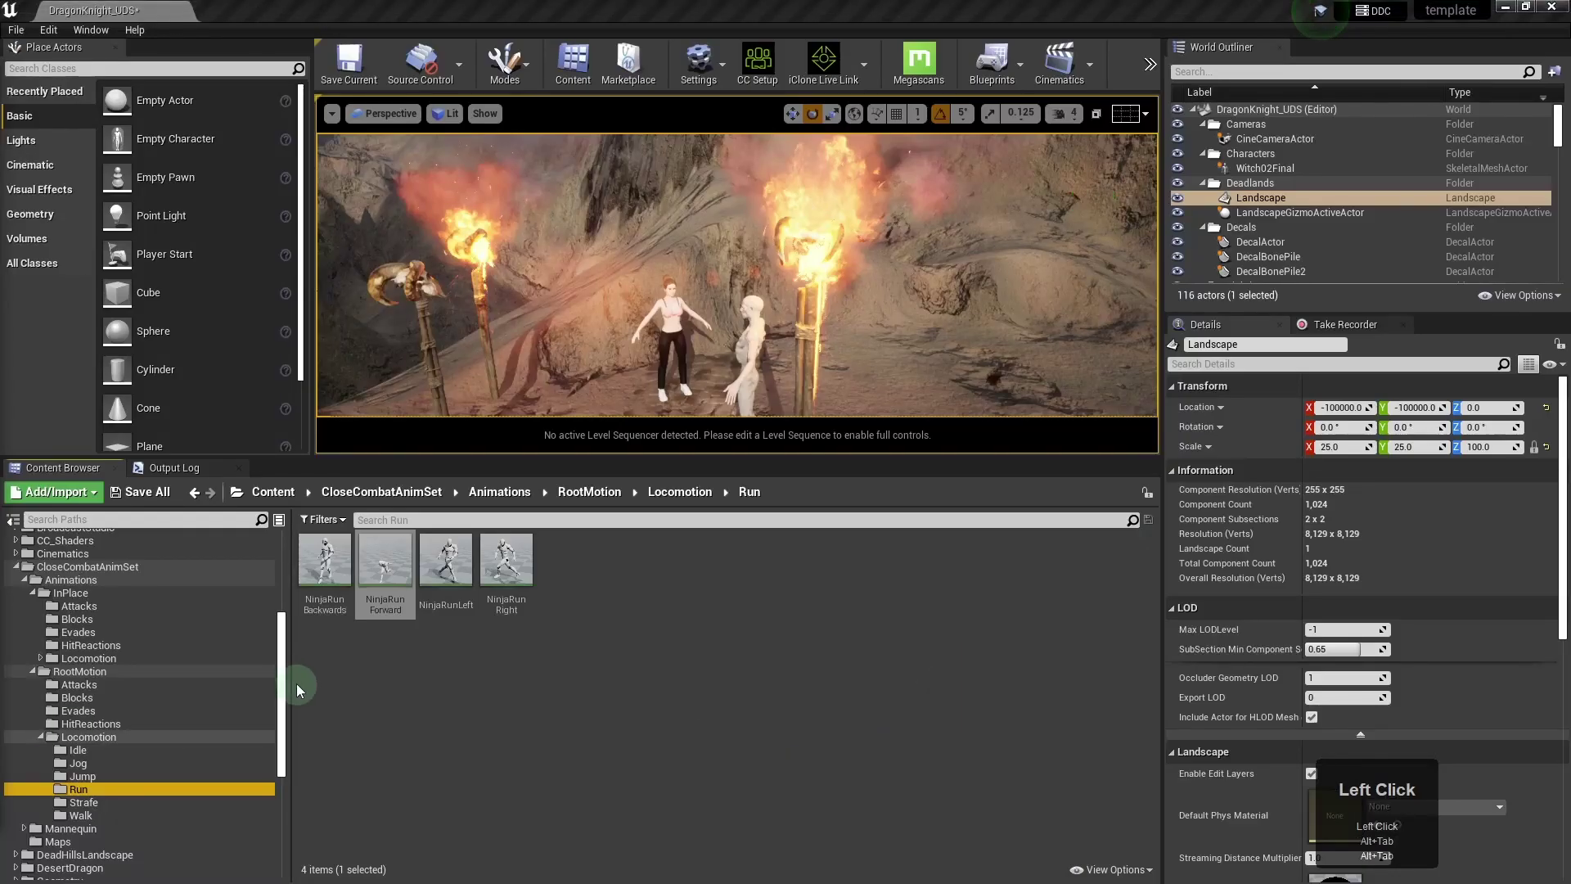
Step: Create a content folder named Creature14_UNREAL inside RLContent and open it
left_click_drag(298, 778, 273, 814)
double_click(95, 798)
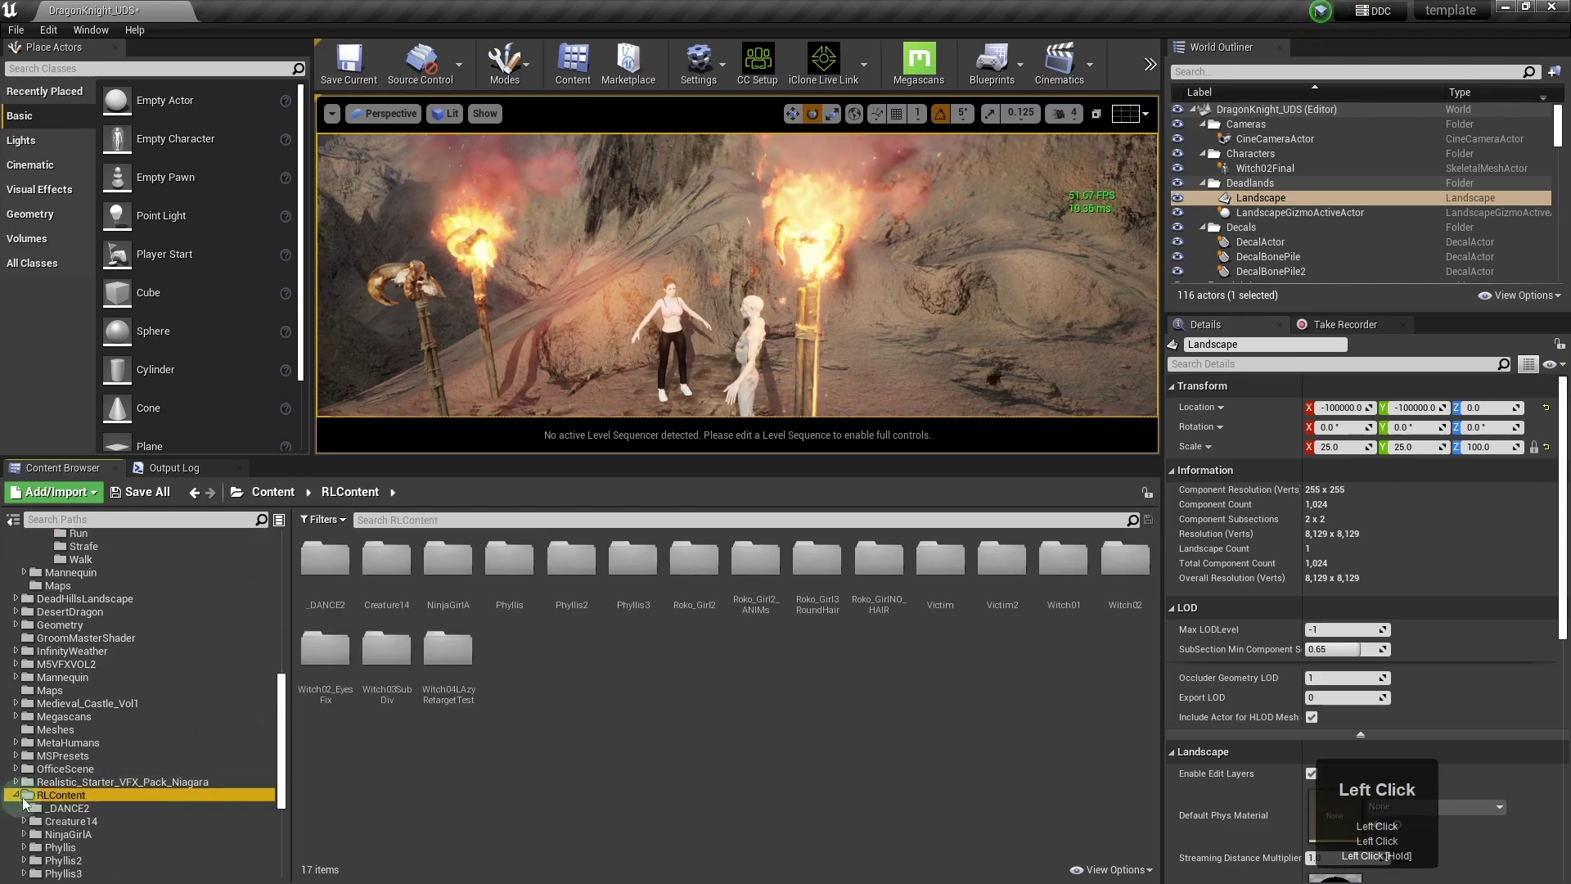
right_click(663, 691)
left_click(718, 199)
type("Creatur")
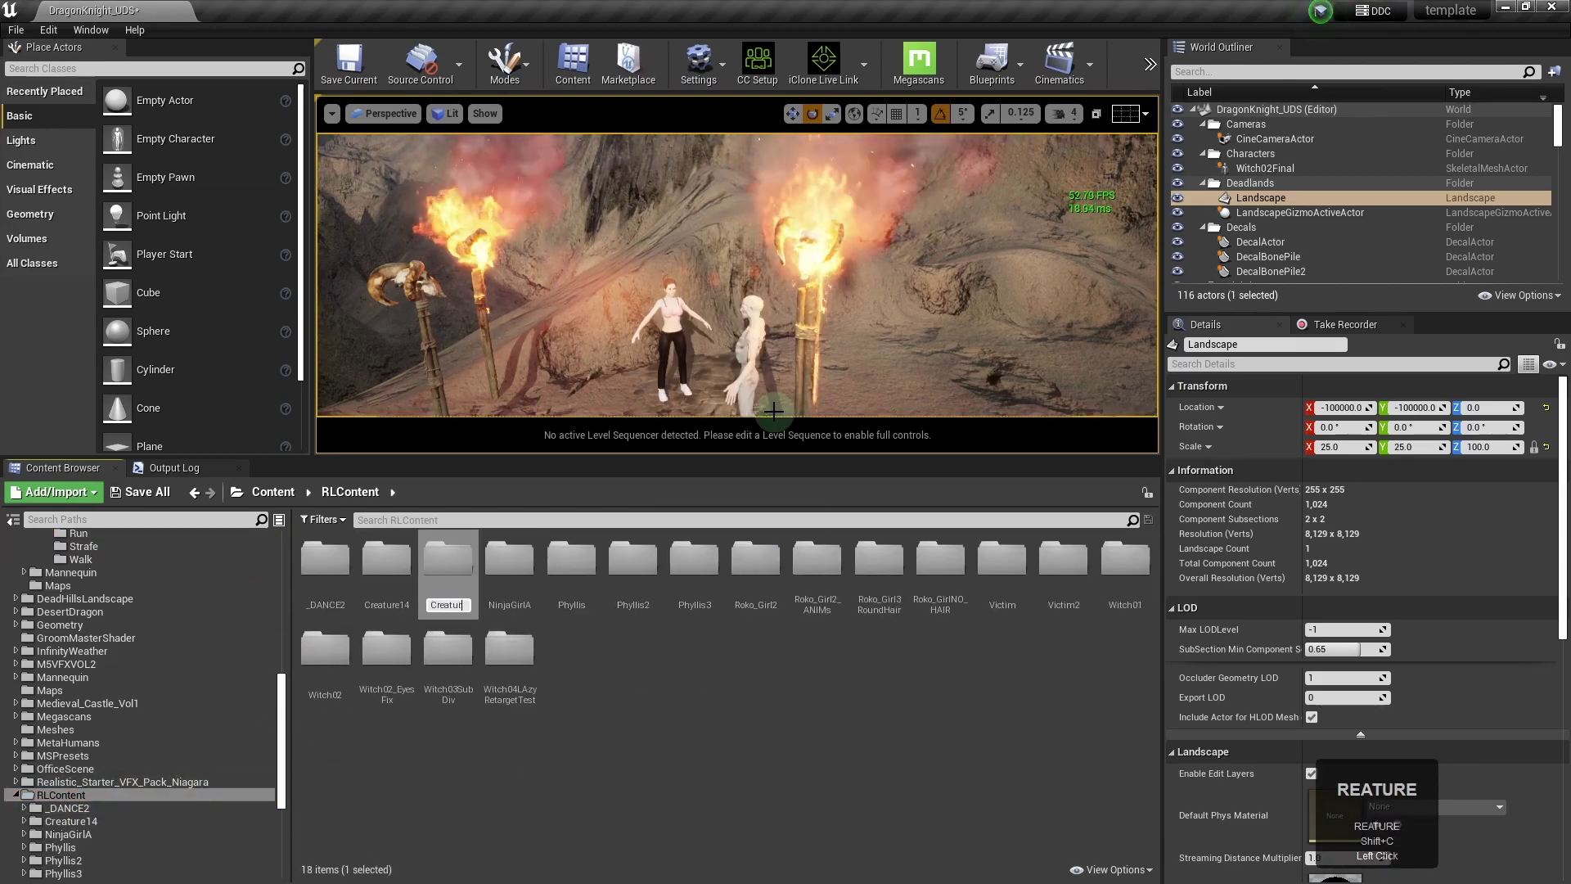
type("e14_UNREAL")
key("Return")
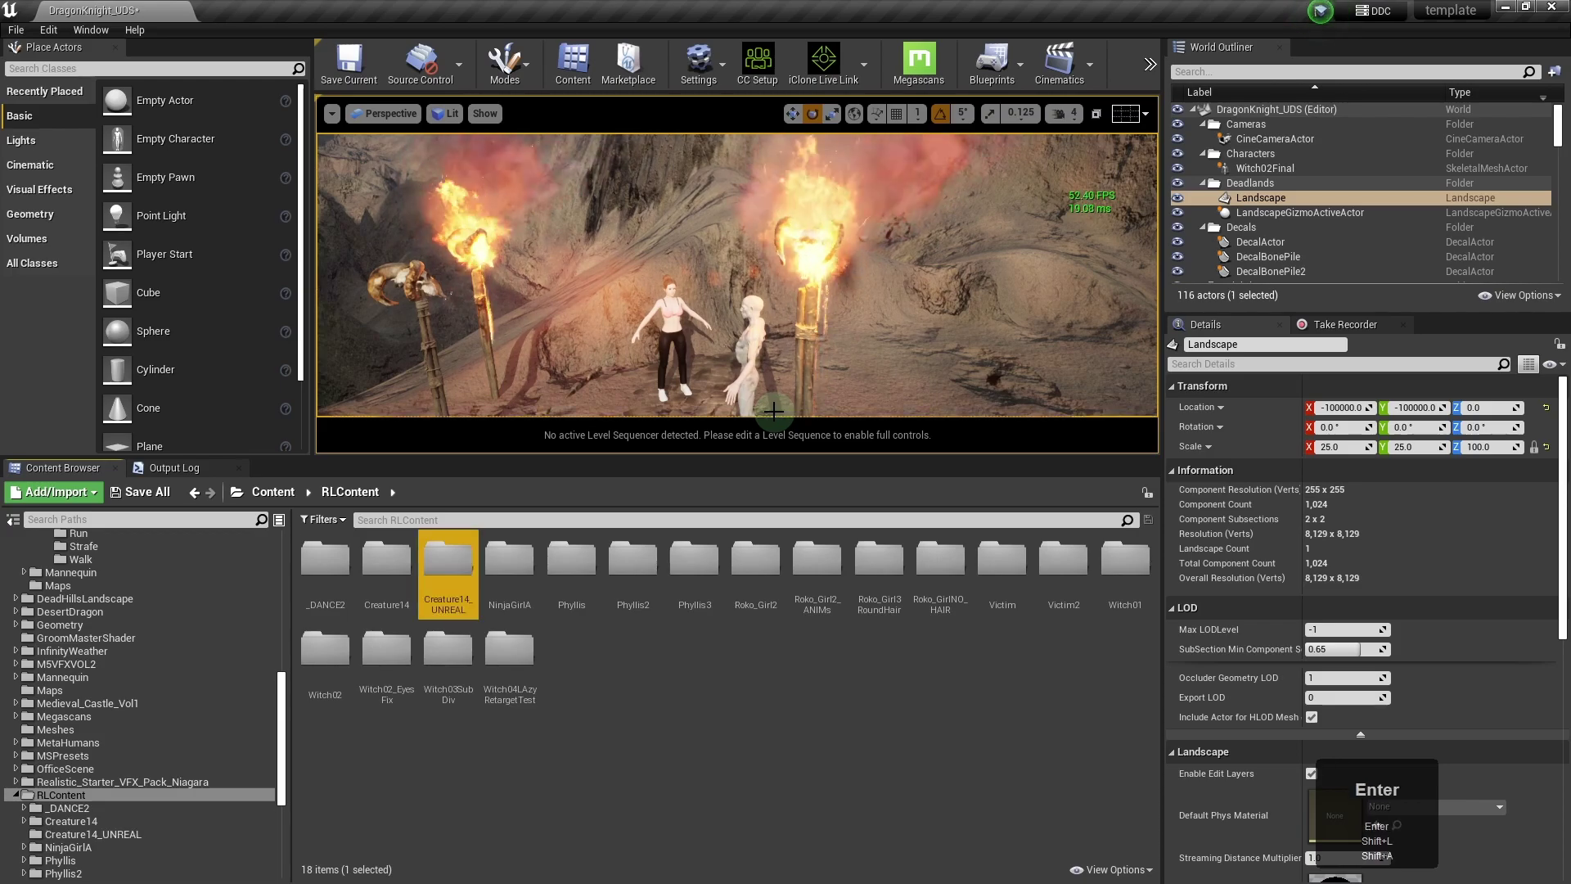
double_click(448, 560)
left_click(439, 614)
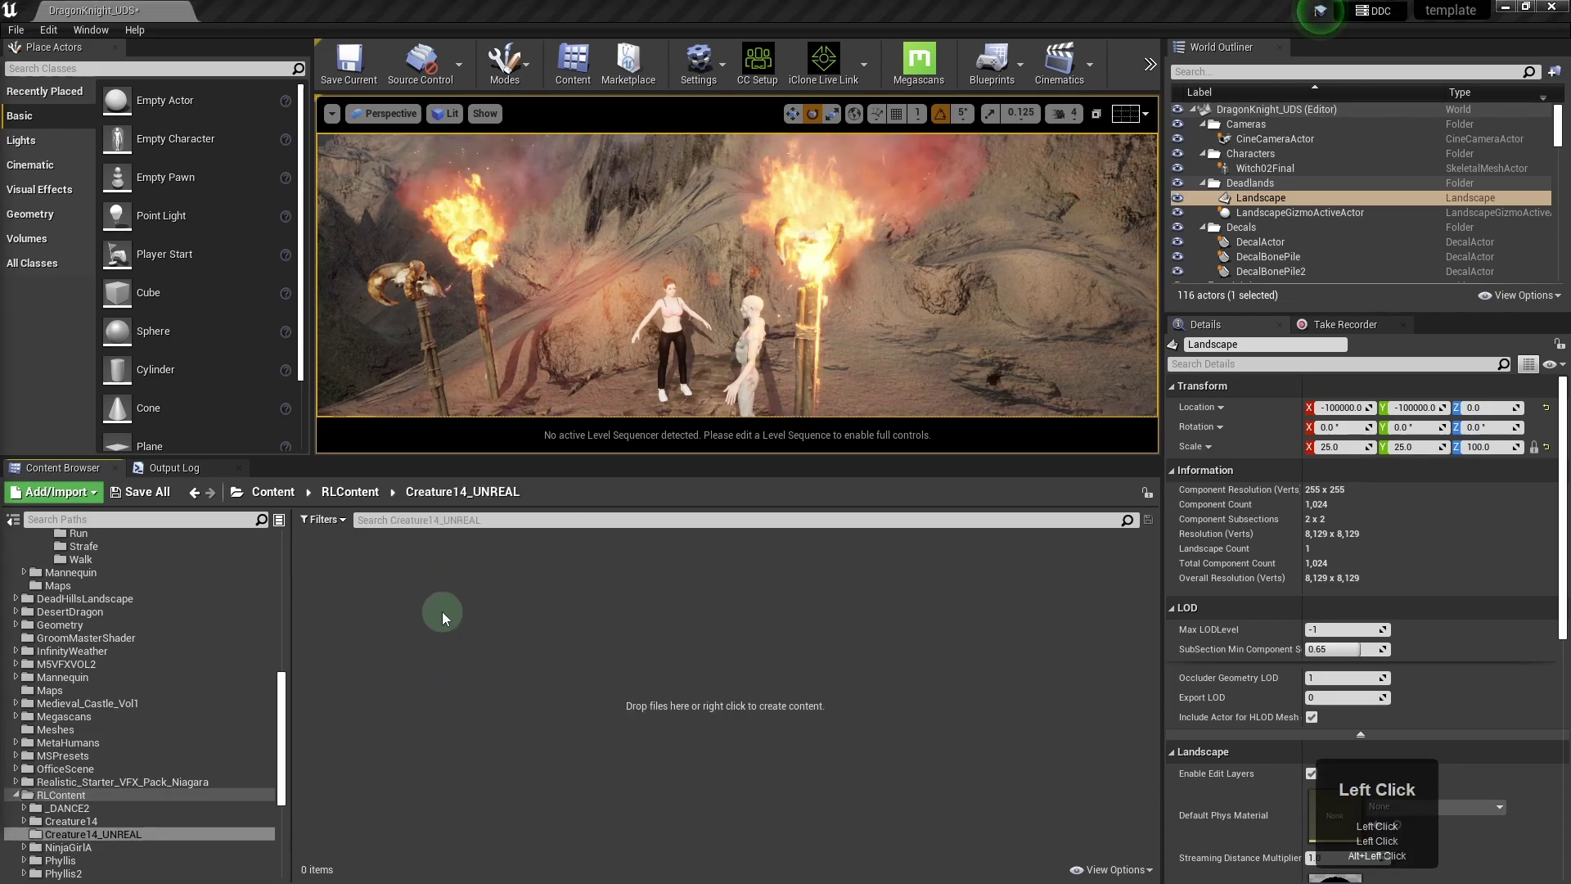
Step: Import Creature14_UNREAL.fbx from the Reallusion/_exportsForUnreal folder with Character Creator & iClone Auto Setup enabled and the HQ Shader type
right_click(439, 613)
left_click(491, 117)
left_click(251, 44)
scroll(393, 233, "down", 4)
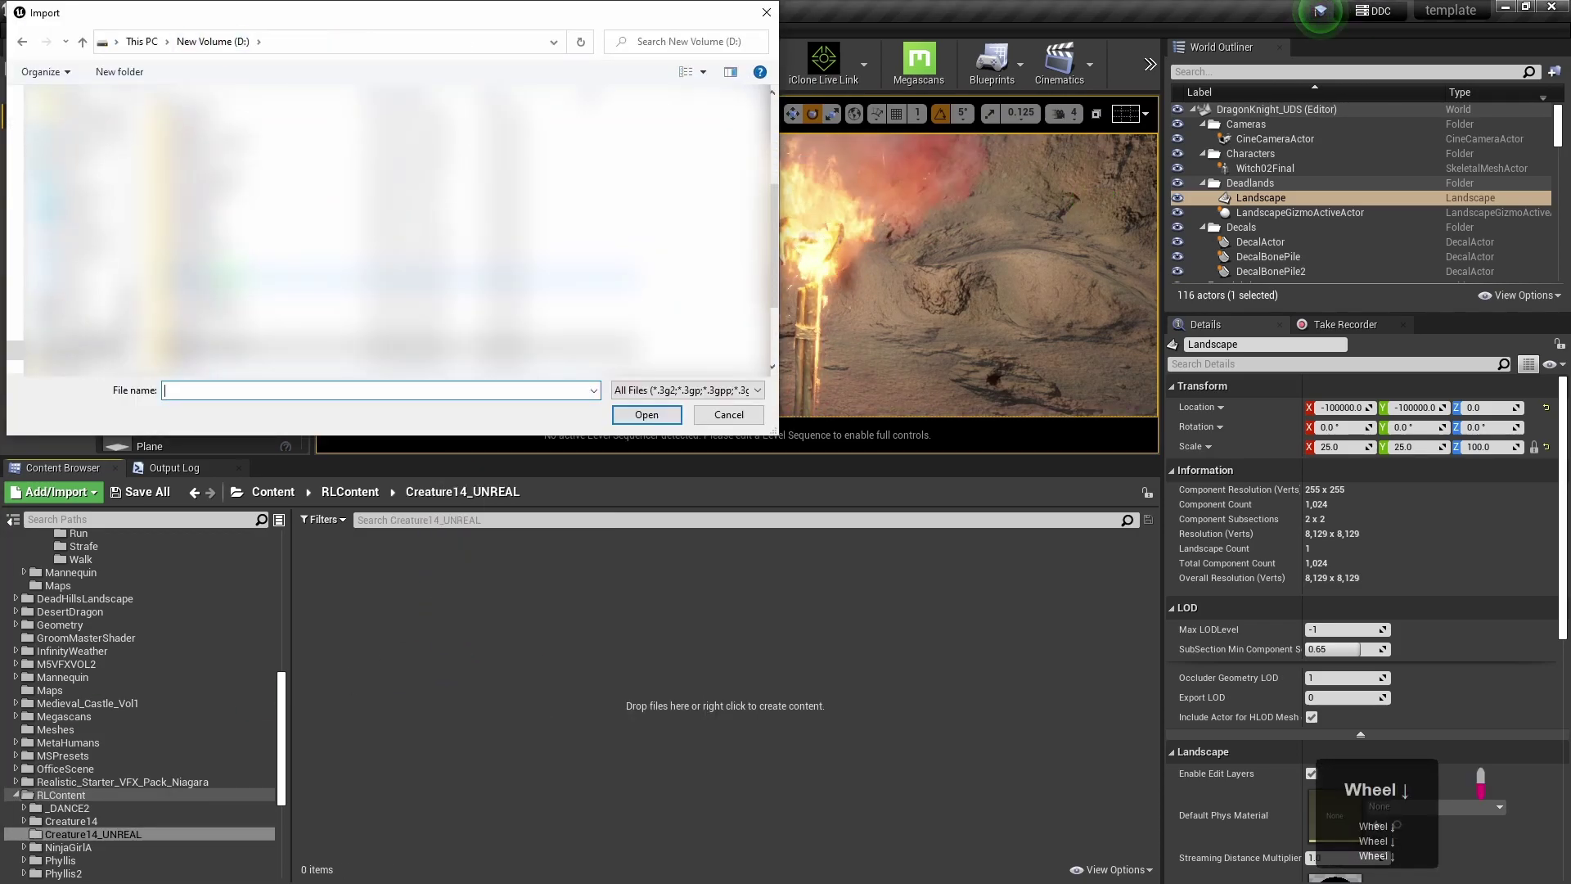
double_click(331, 288)
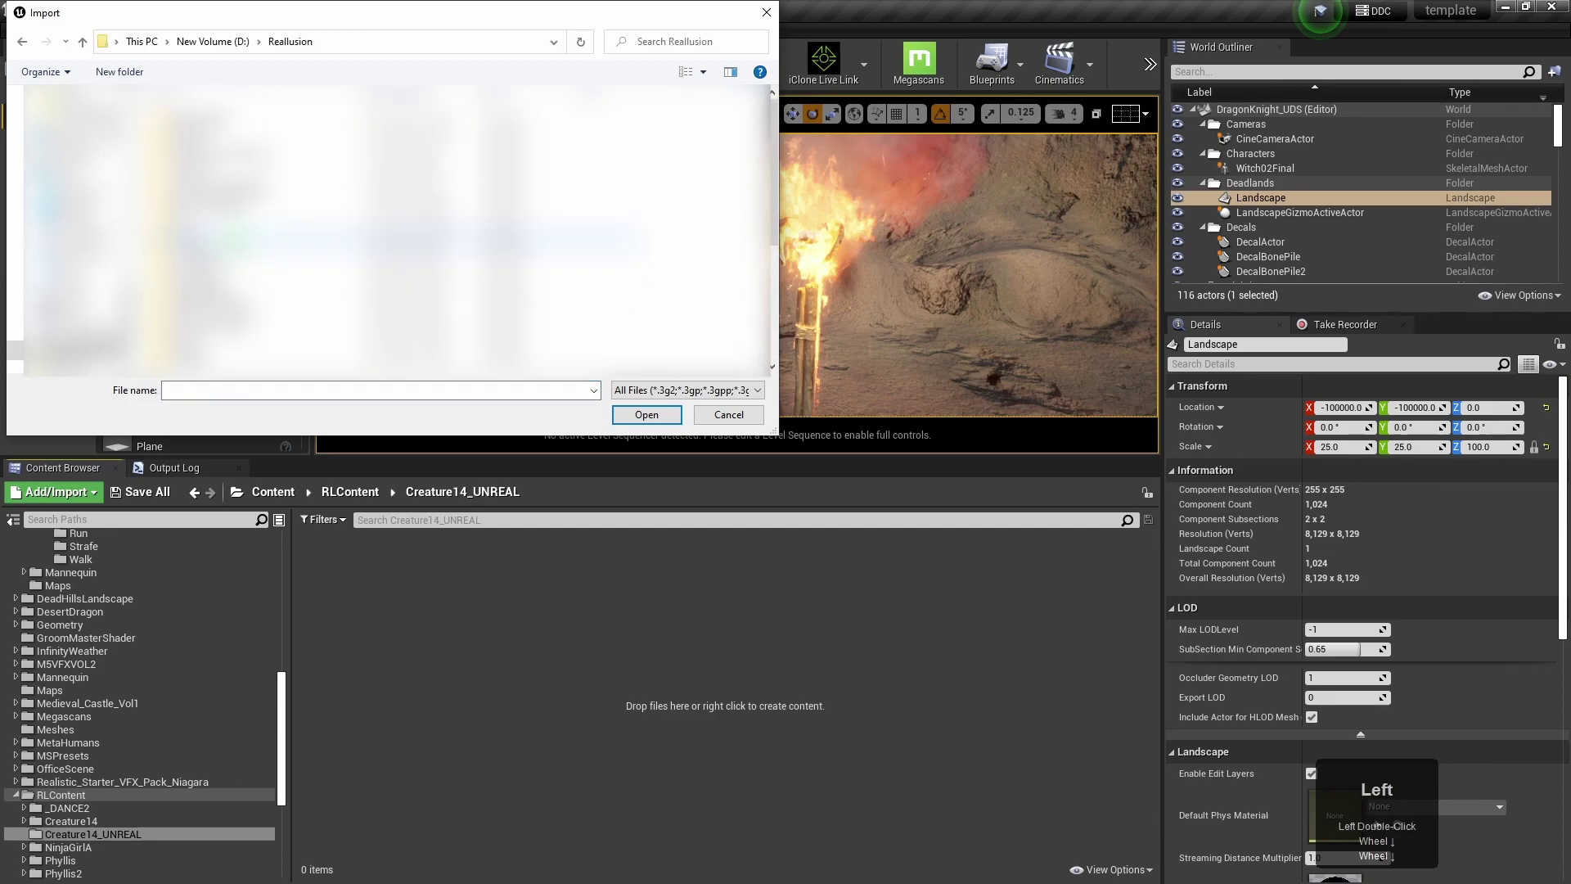
double_click(315, 169)
left_click(311, 119)
left_click(646, 415)
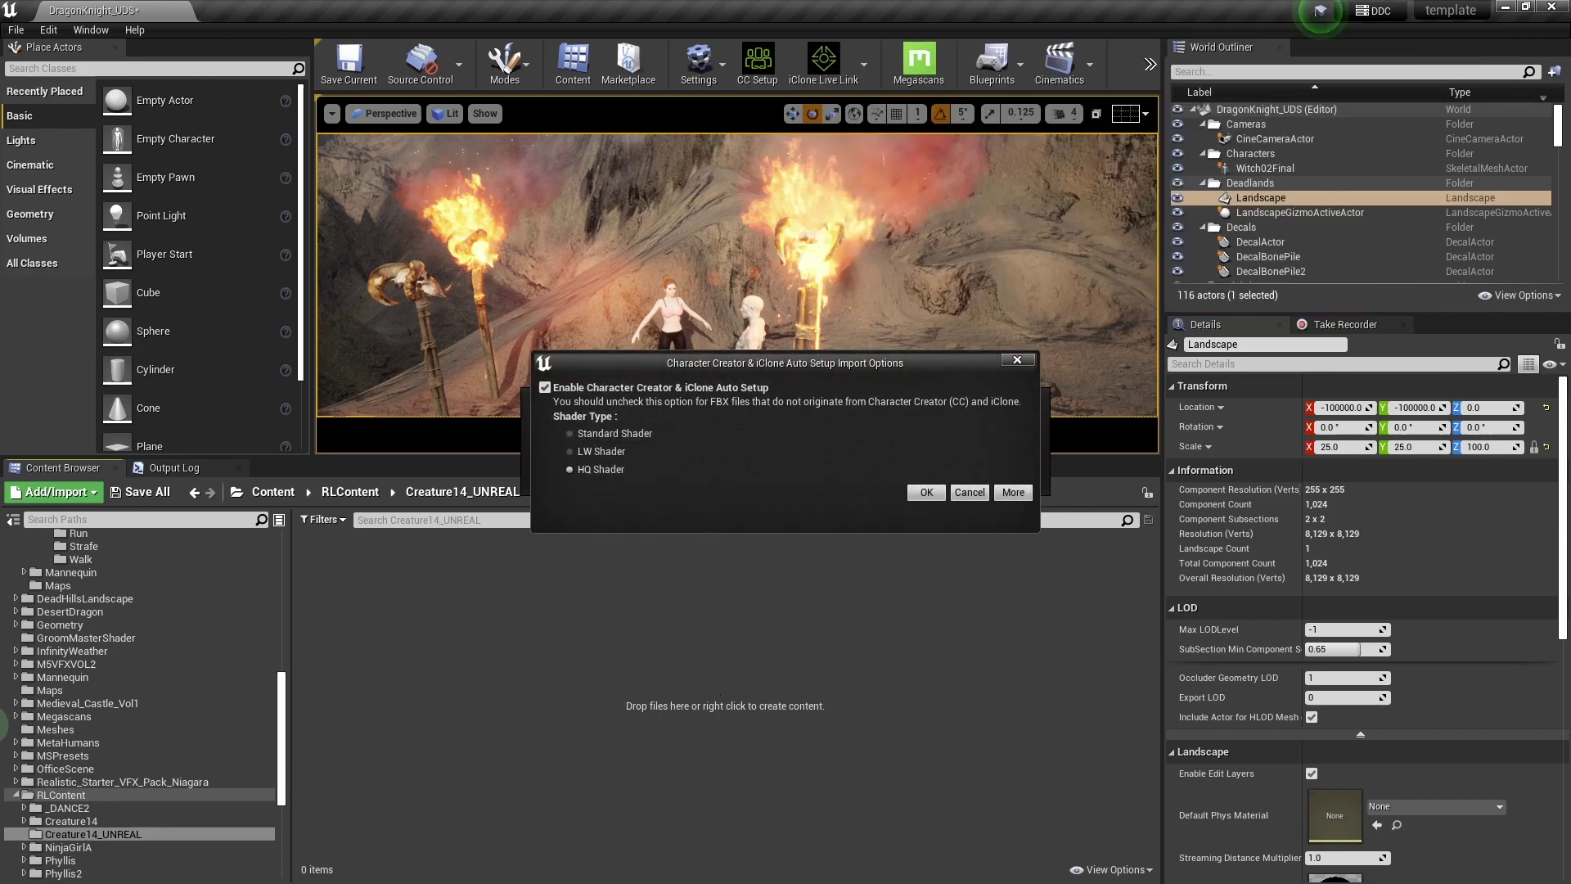
left_click(926, 492)
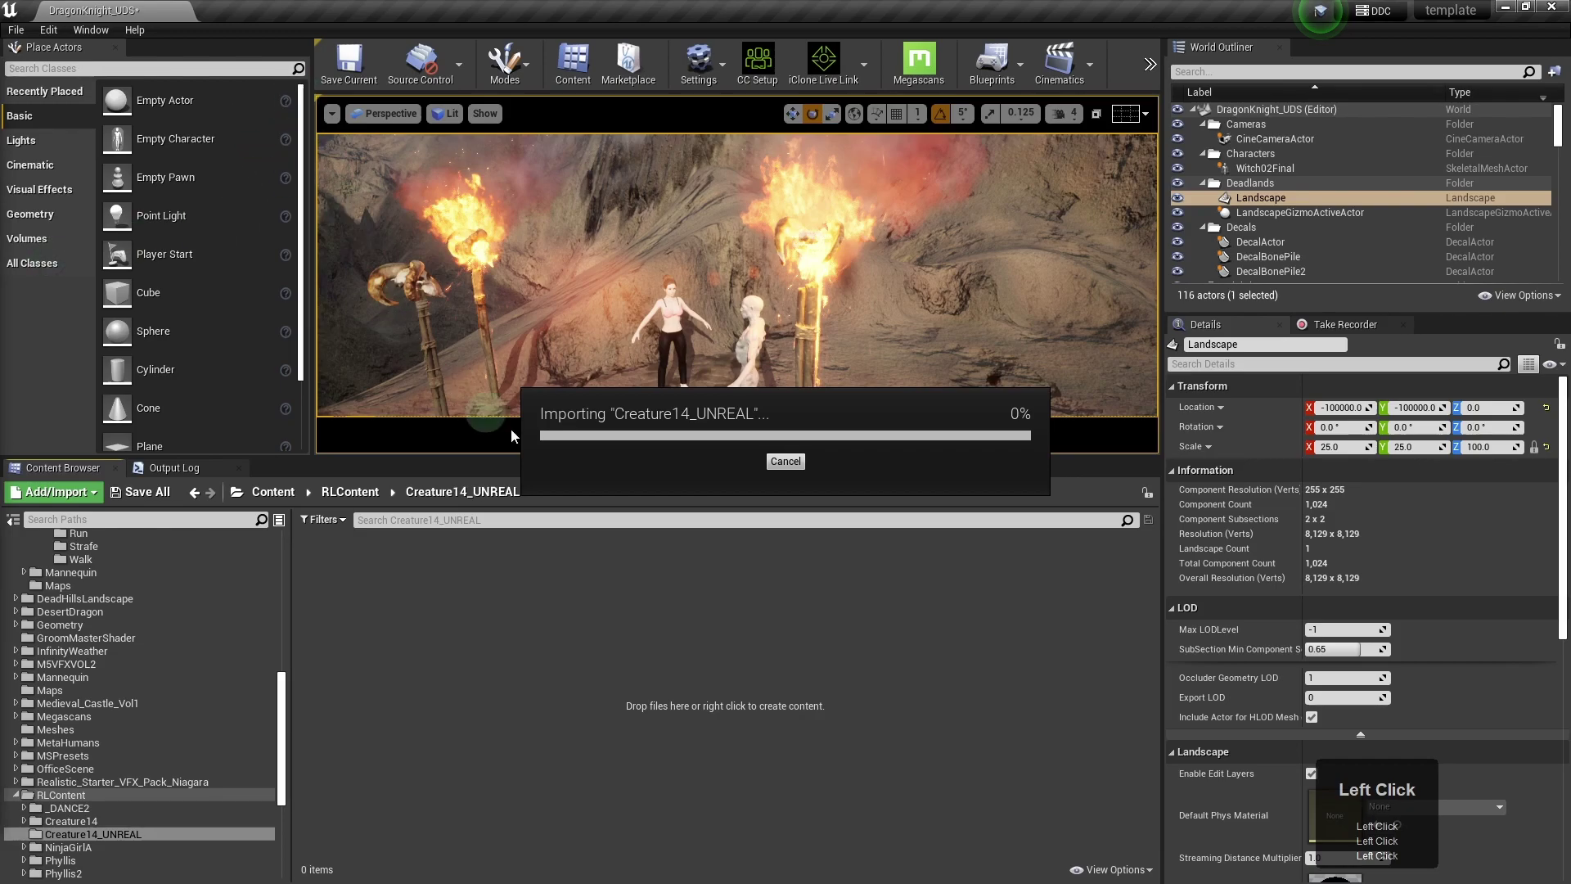
left_click(542, 573)
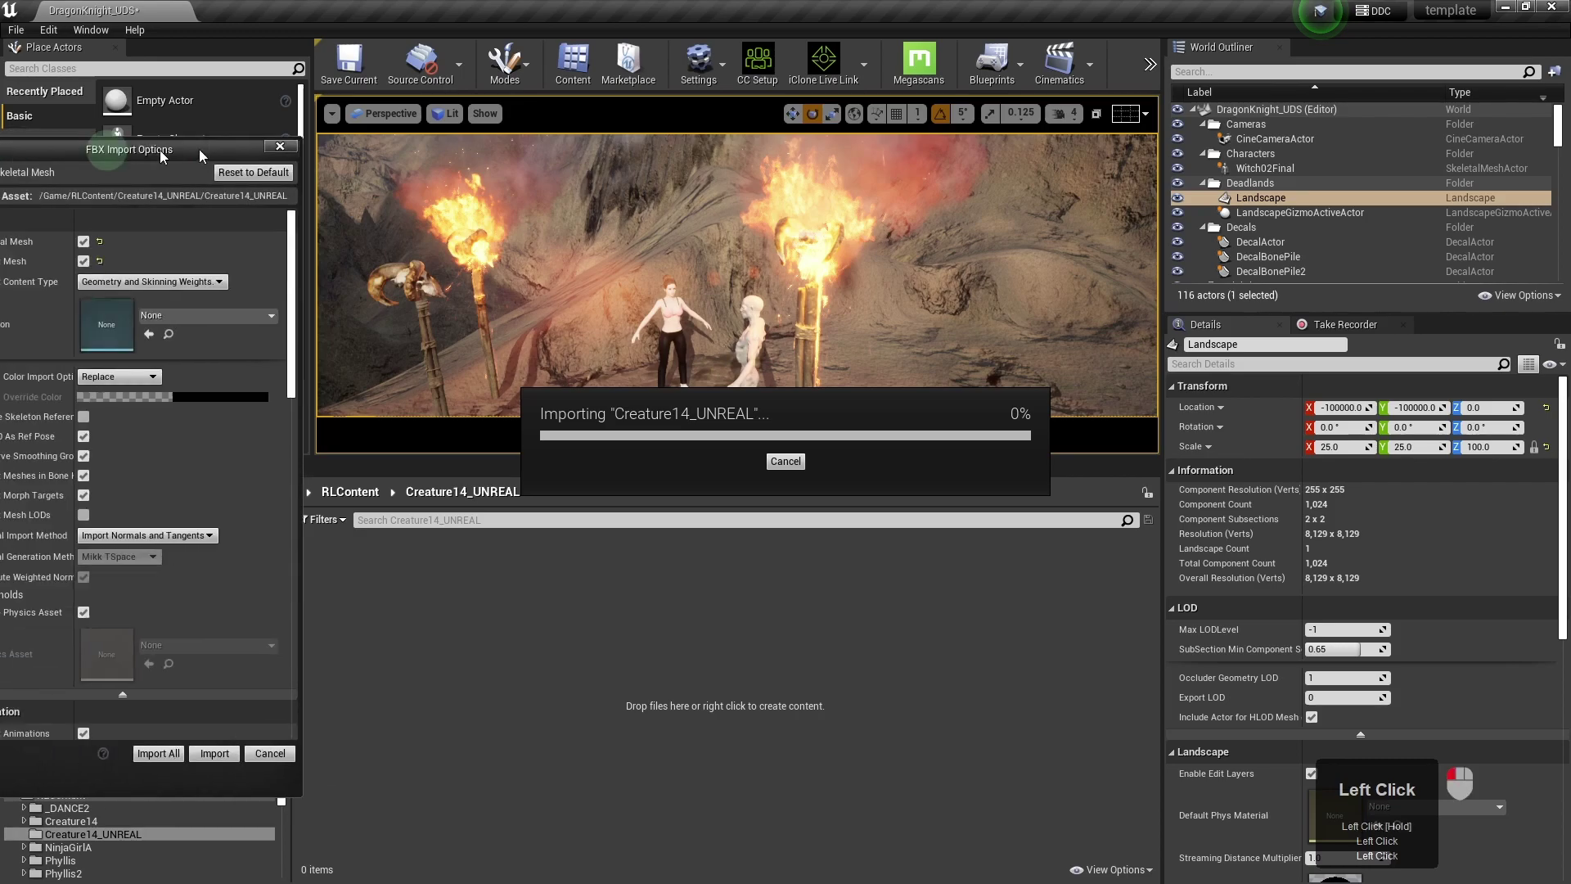
Step: Review the FBX import options, keep Use T0 As Ref Pose, morph targets, physics asset and animations enabled, and import all
left_click_drag(164, 151, 468, 171)
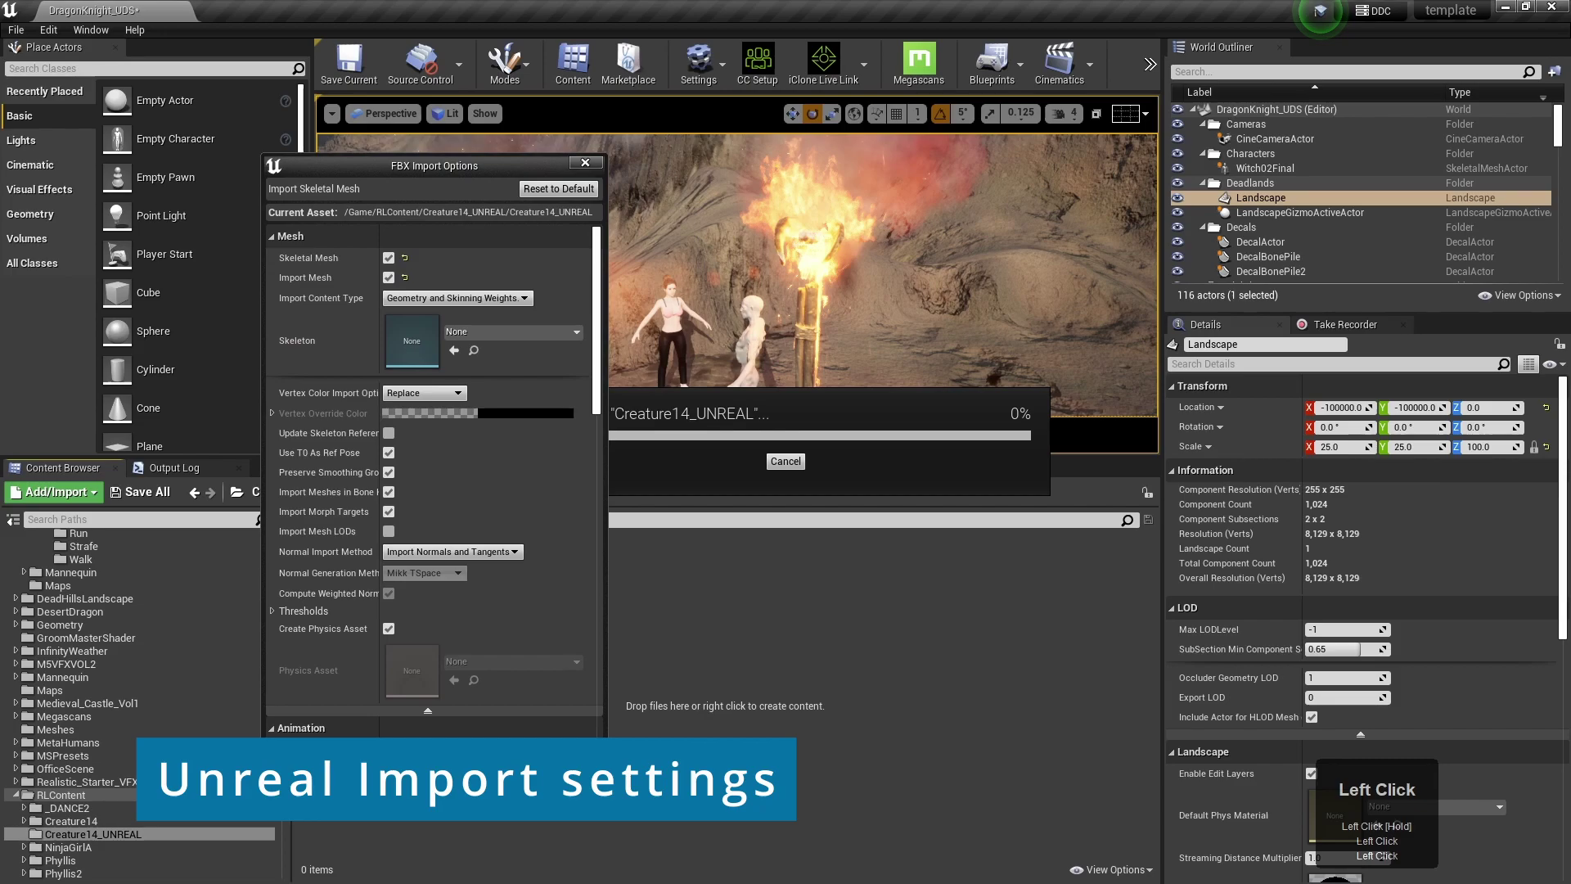
left_click_drag(468, 172, 468, 171)
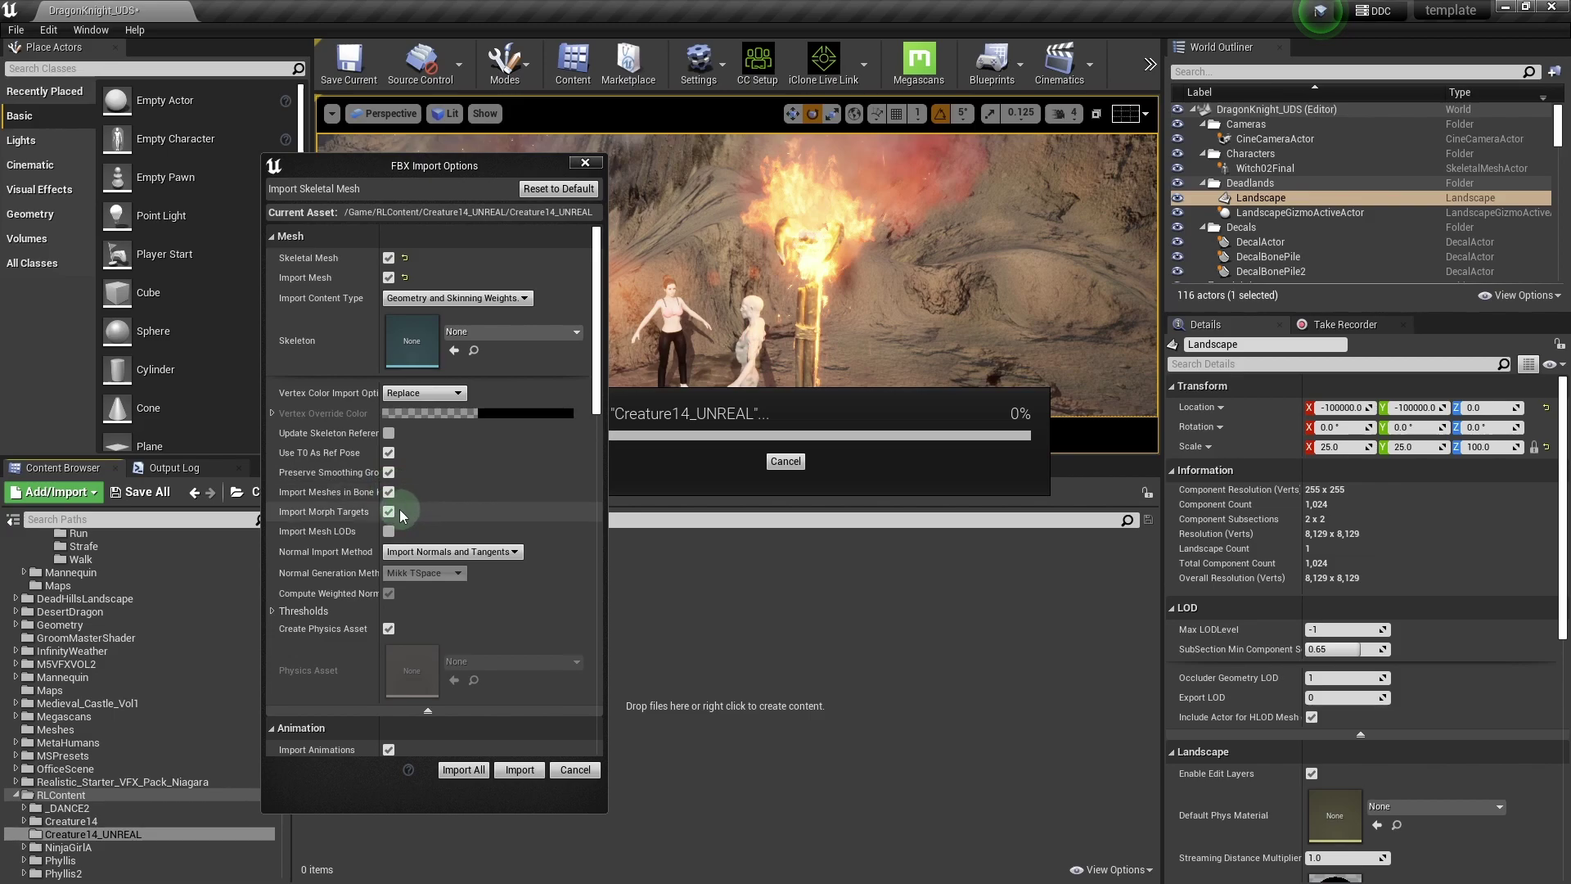
left_click(1394, 825)
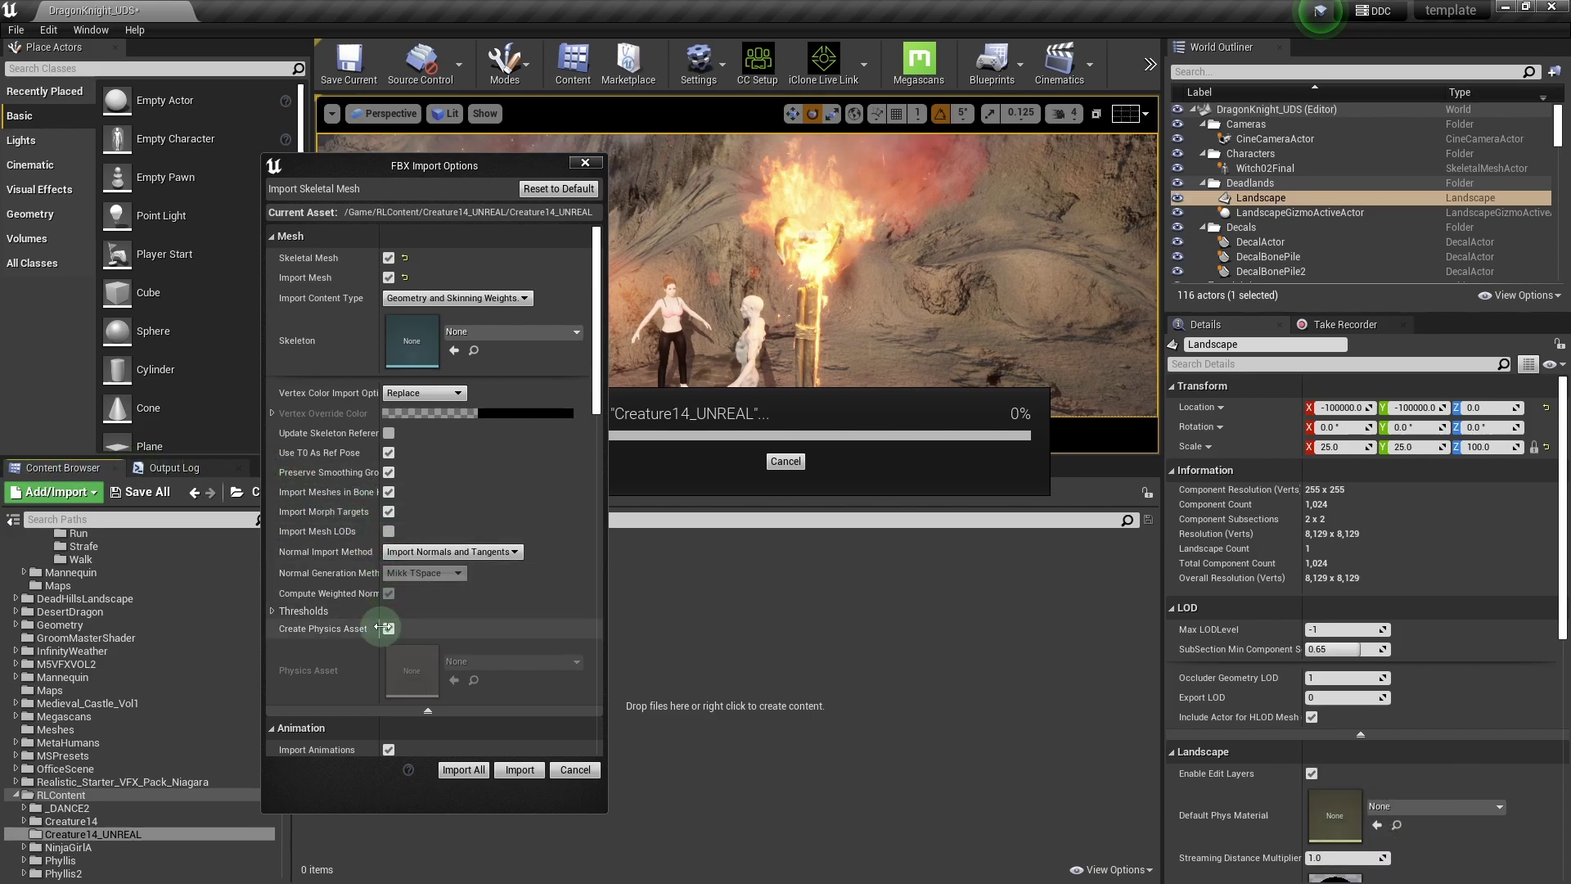
scroll(463, 561, "down", 4)
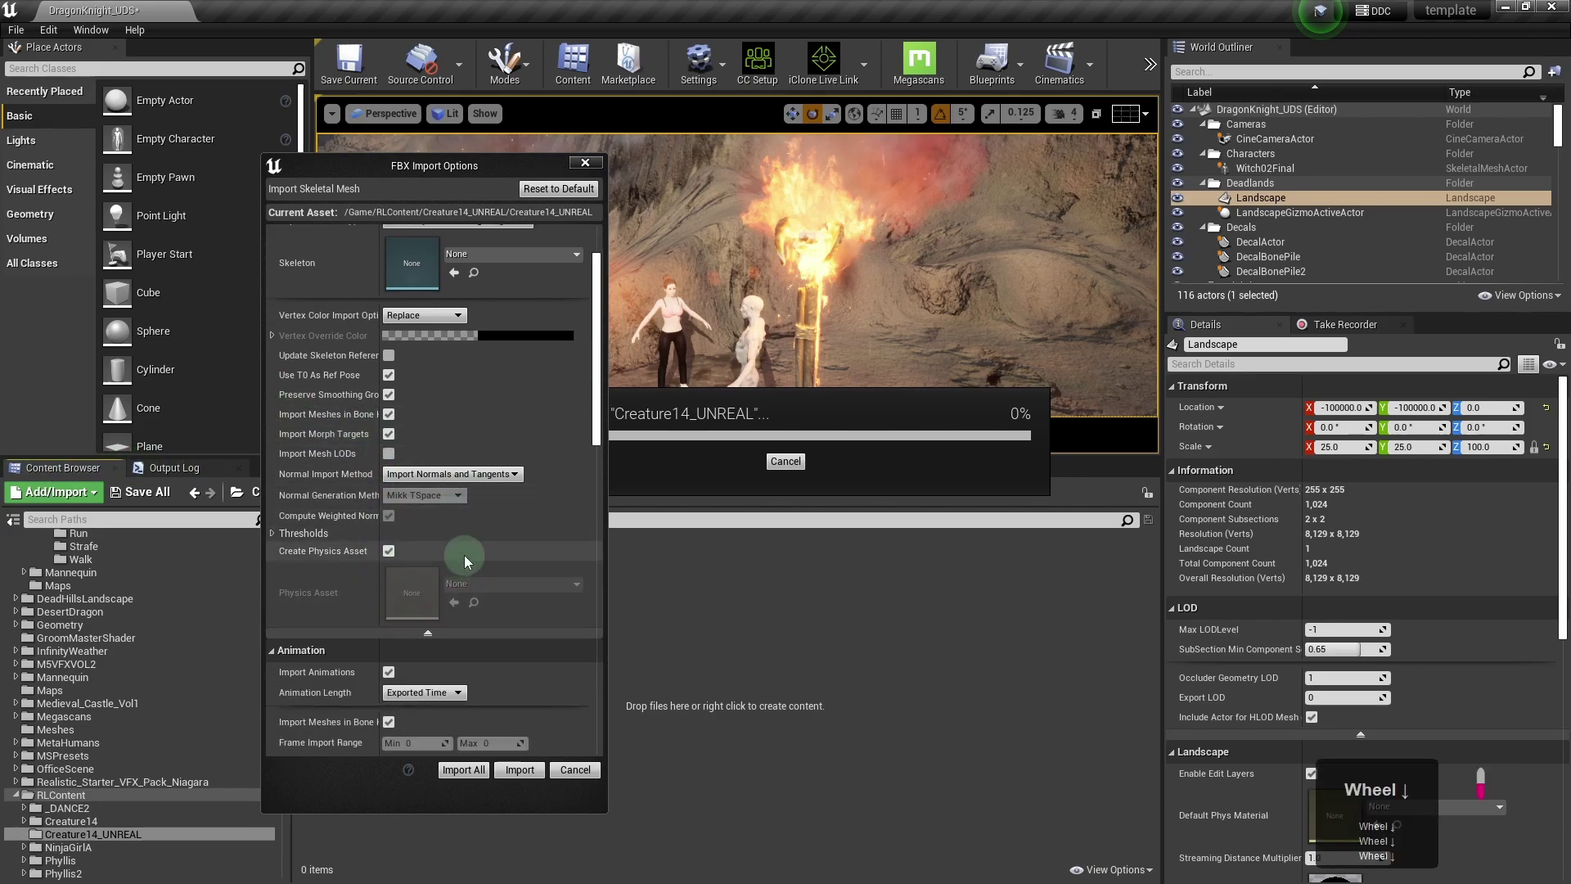
double_click(318, 572)
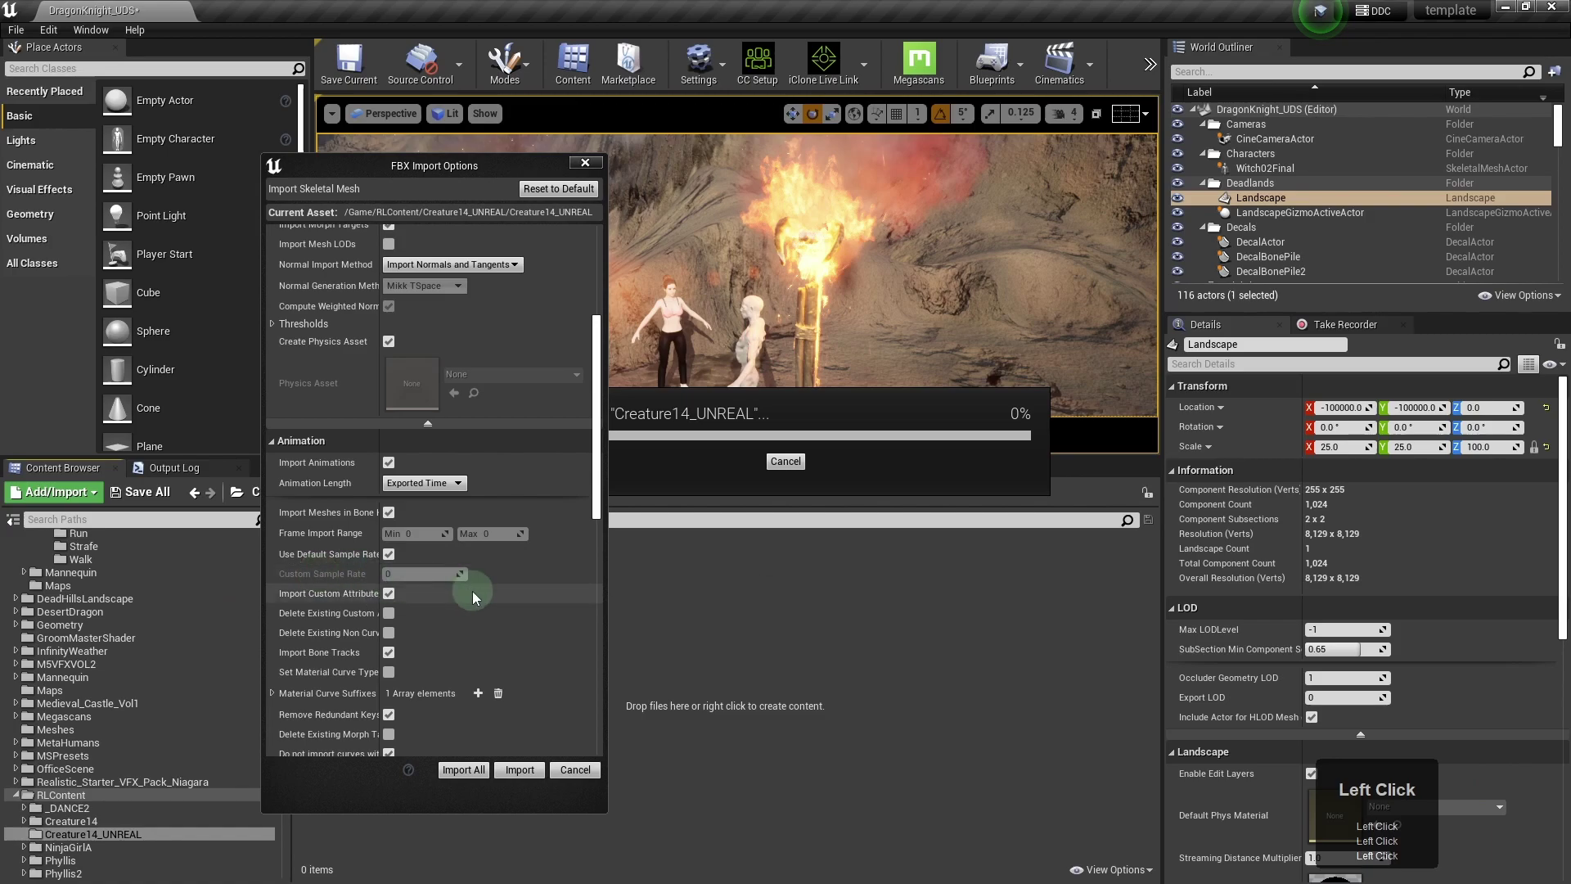
scroll(479, 596, "down", 1)
scroll(479, 596, "down", 2)
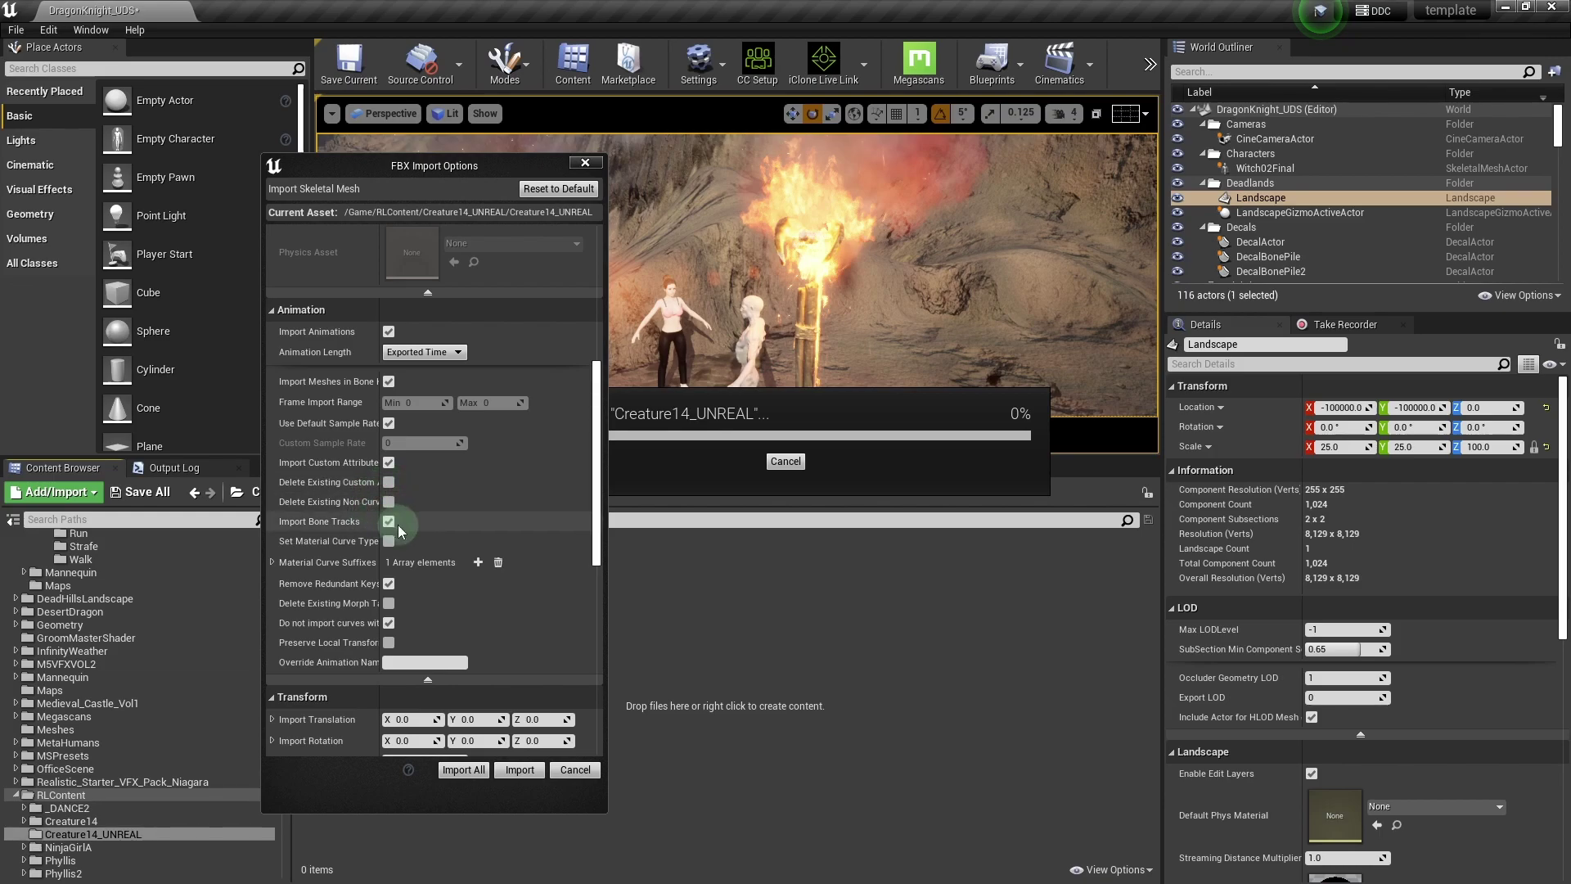
left_click(458, 771)
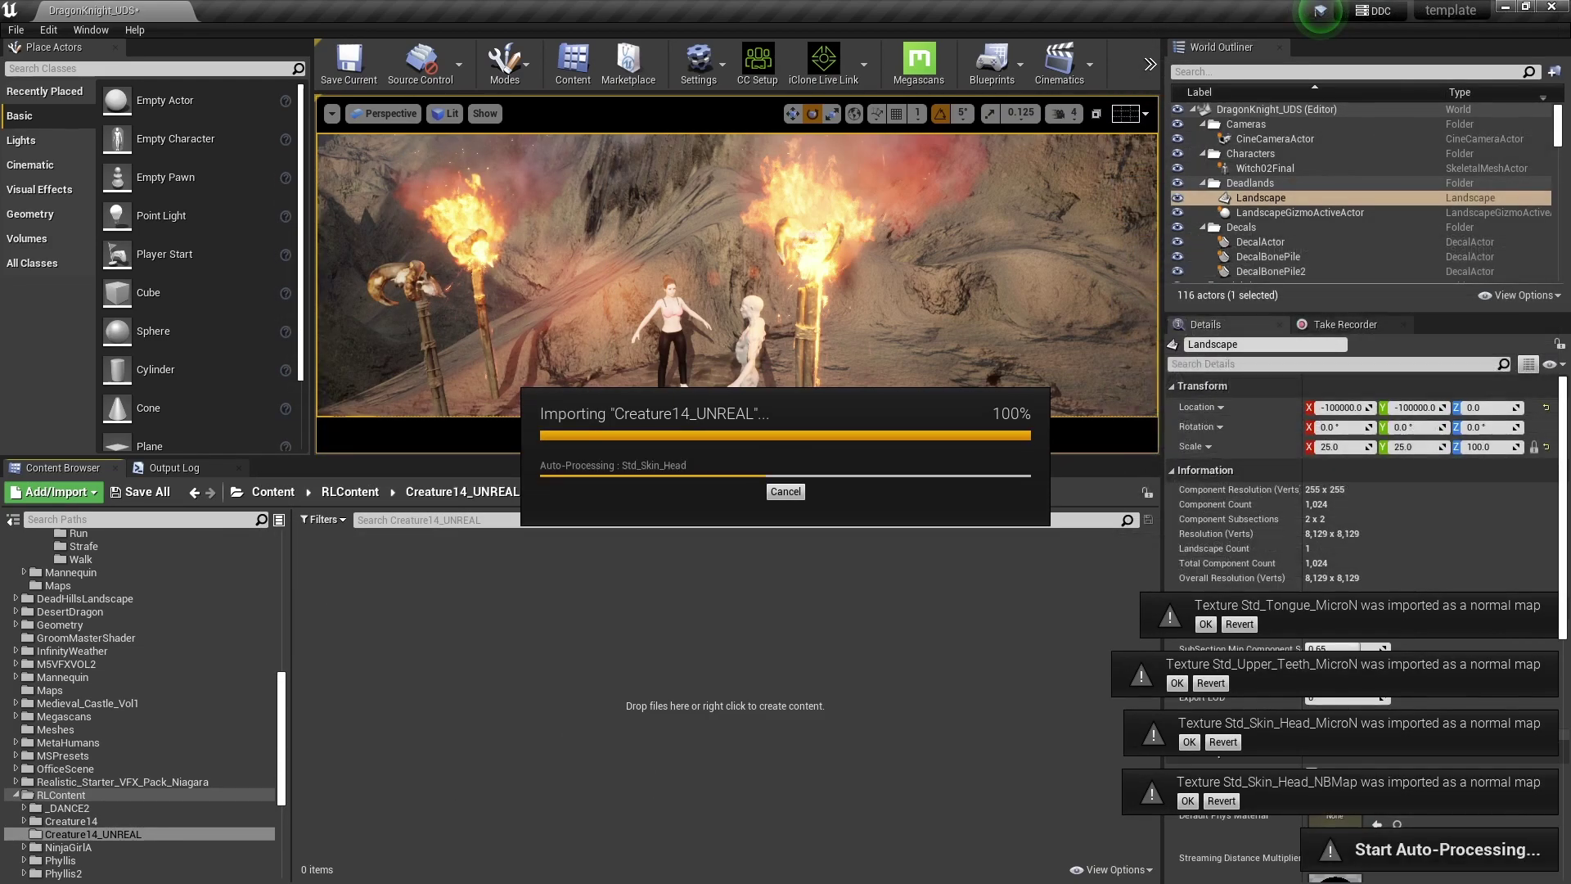
left_click(720, 640)
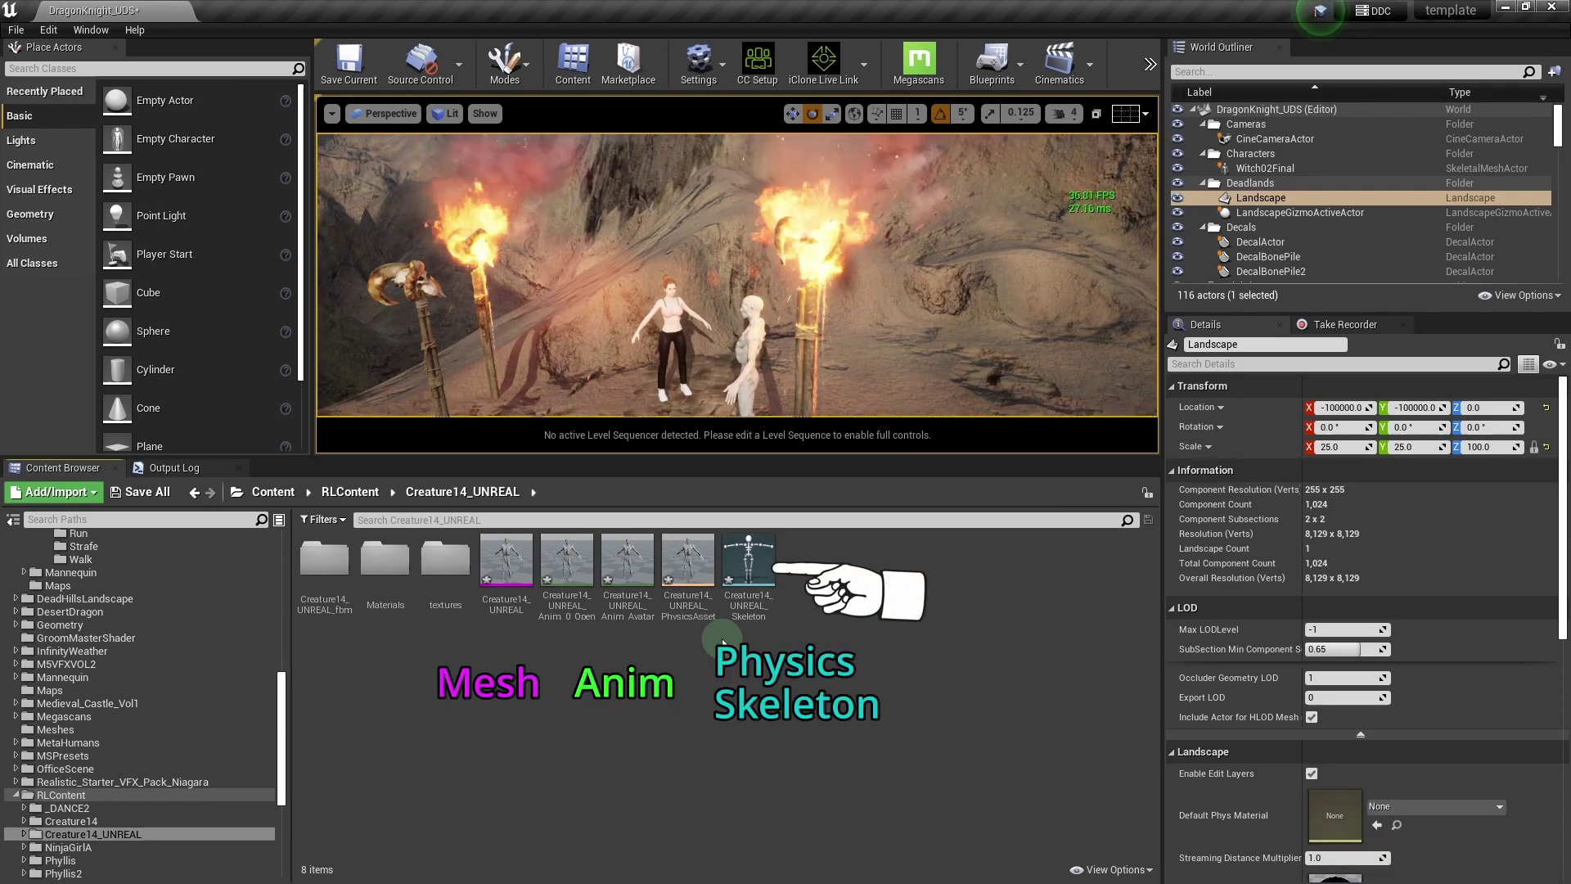
Step: Open the Creature14_UNREAL skeleton, show its Retarget Manager and widen that panel
double_click(734, 595)
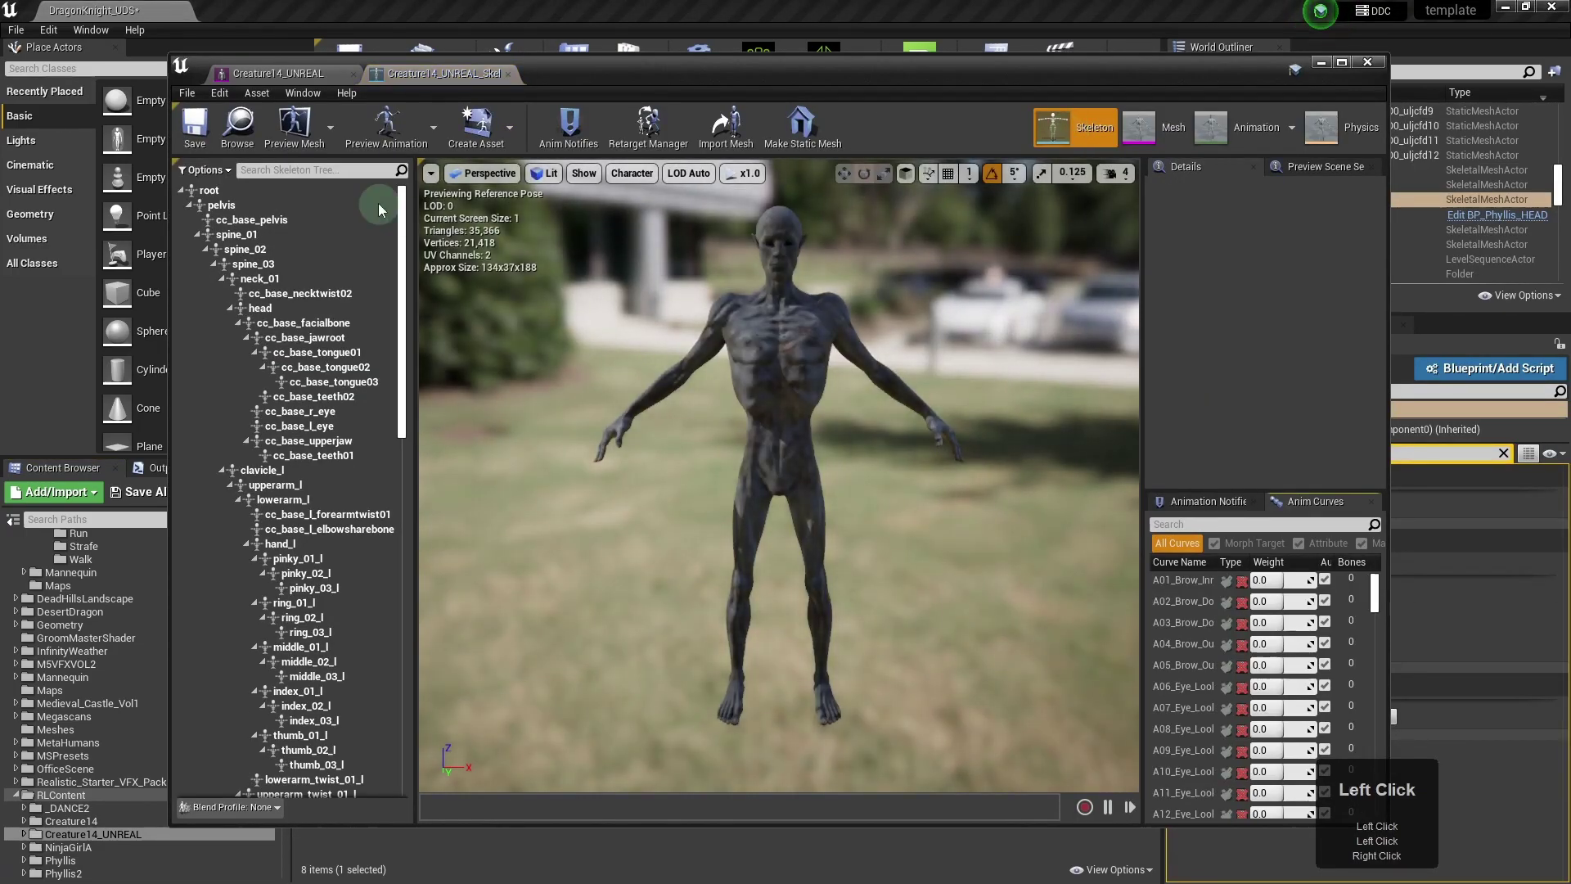
left_click(313, 95)
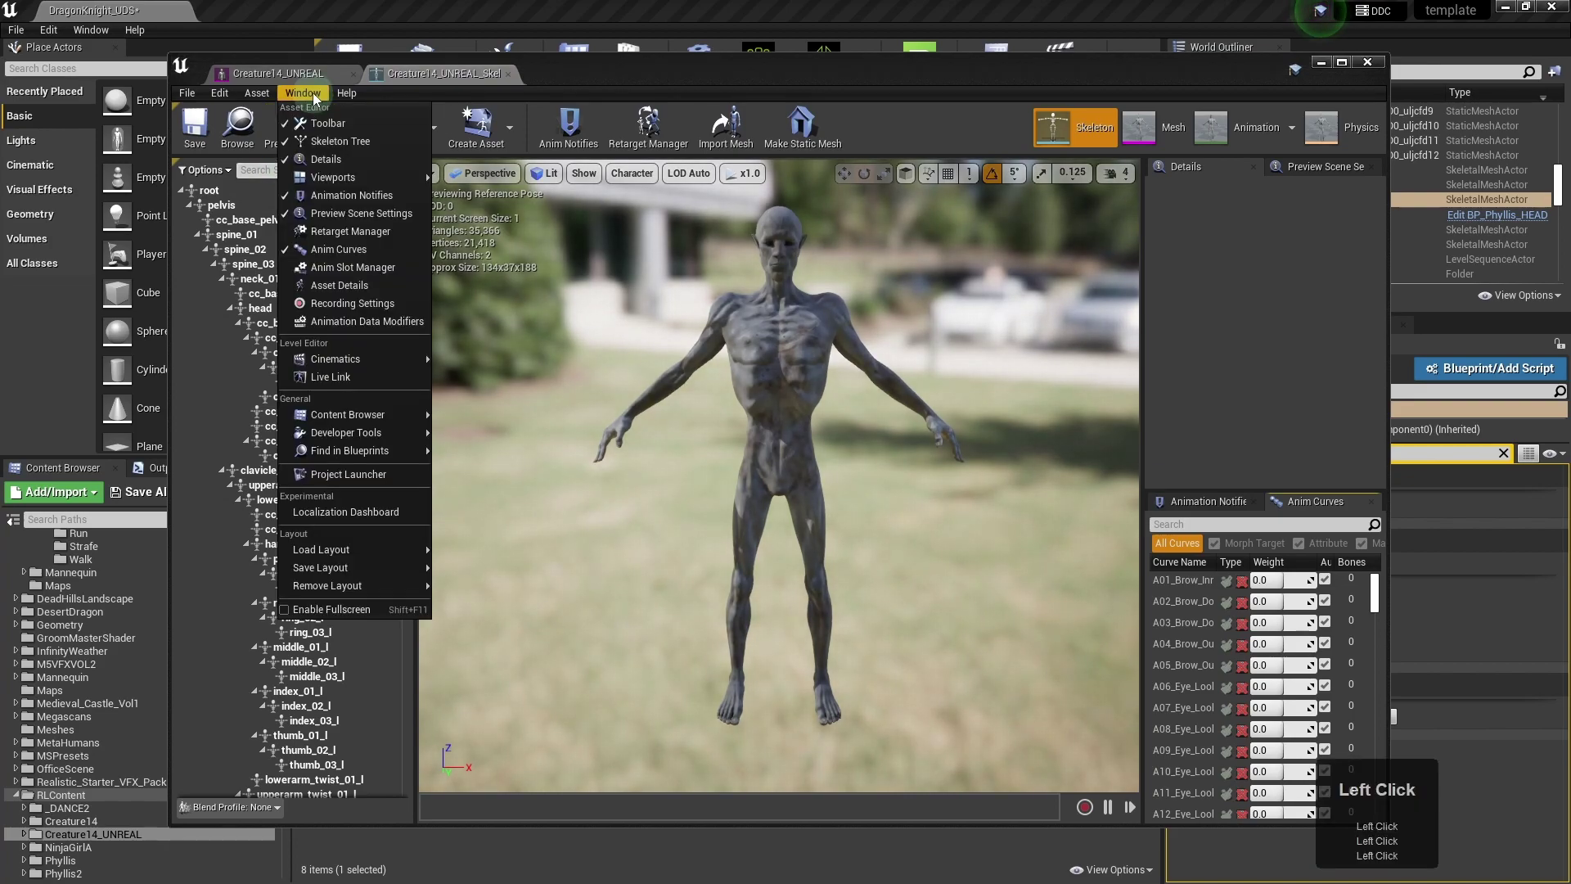
left_click(347, 230)
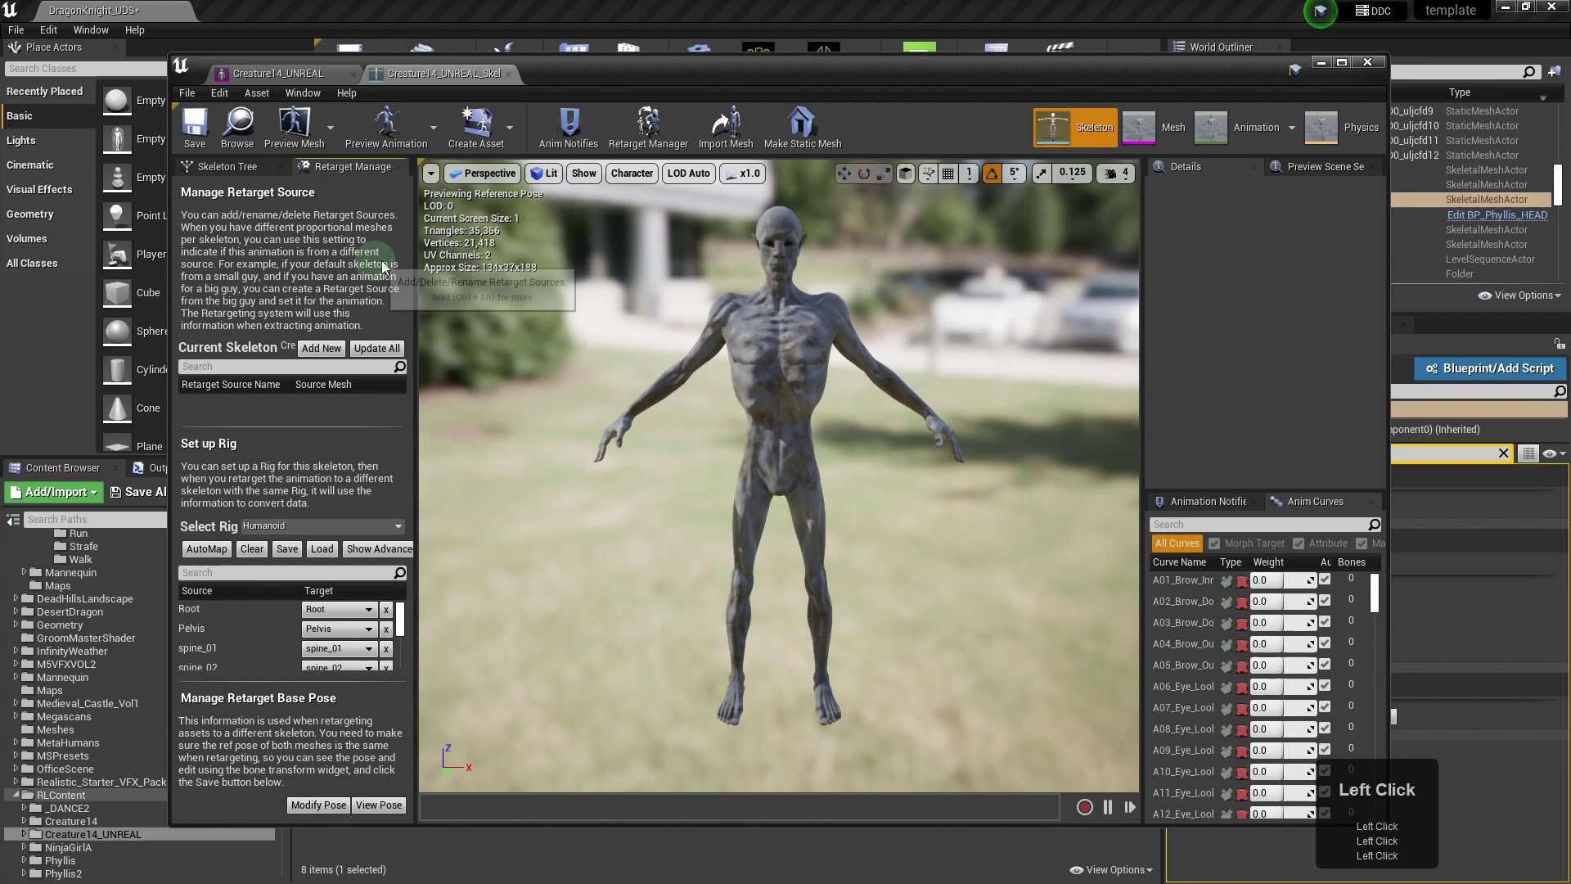
left_click_drag(417, 289, 457, 289)
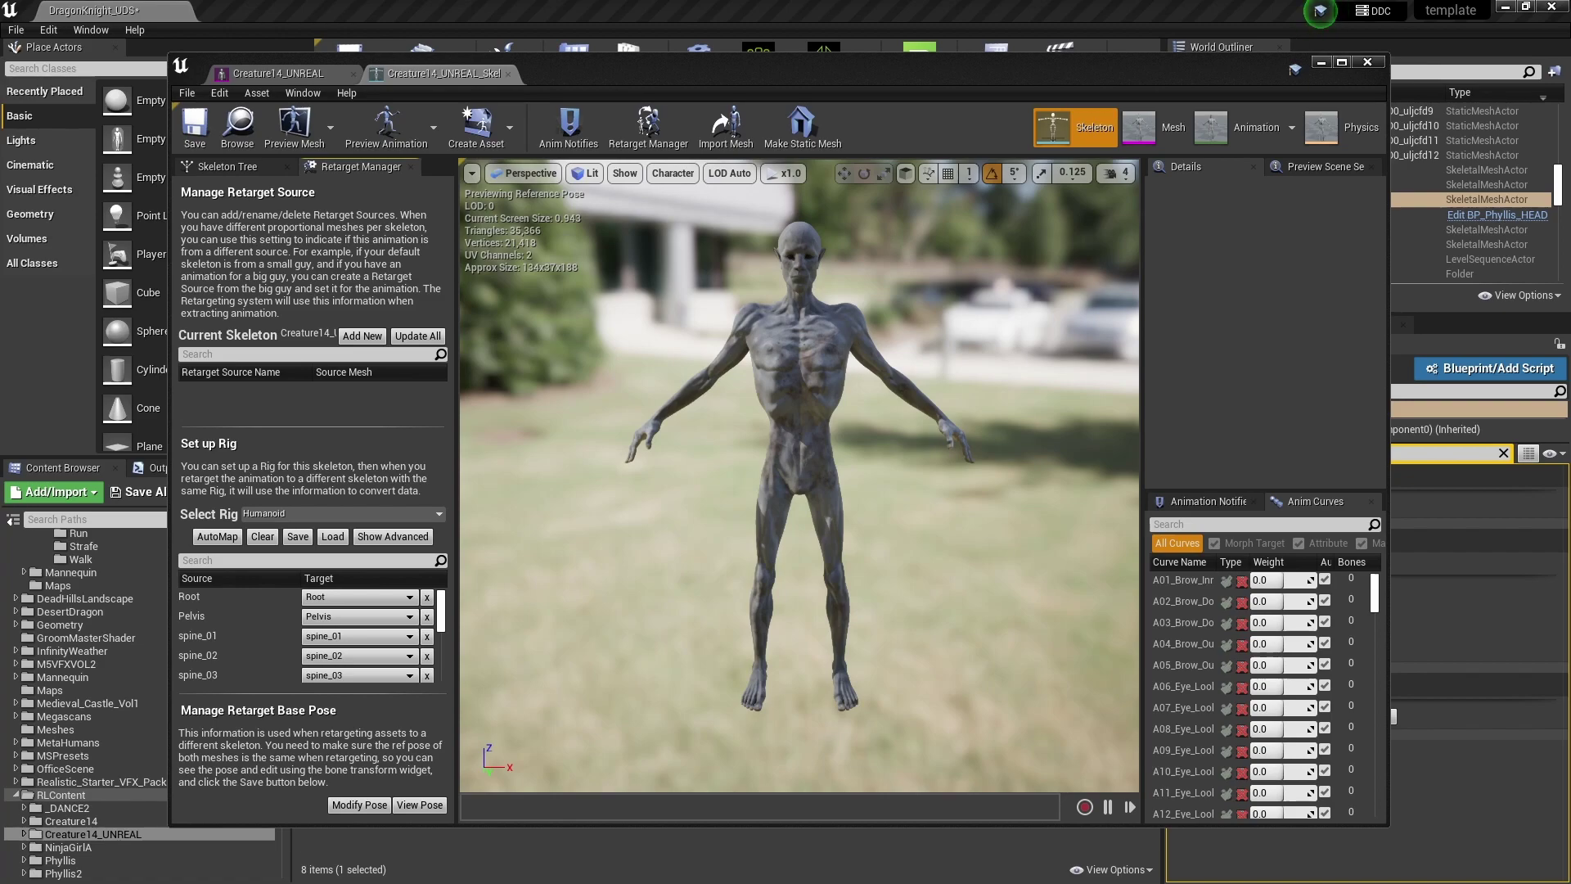
left_click(307, 211)
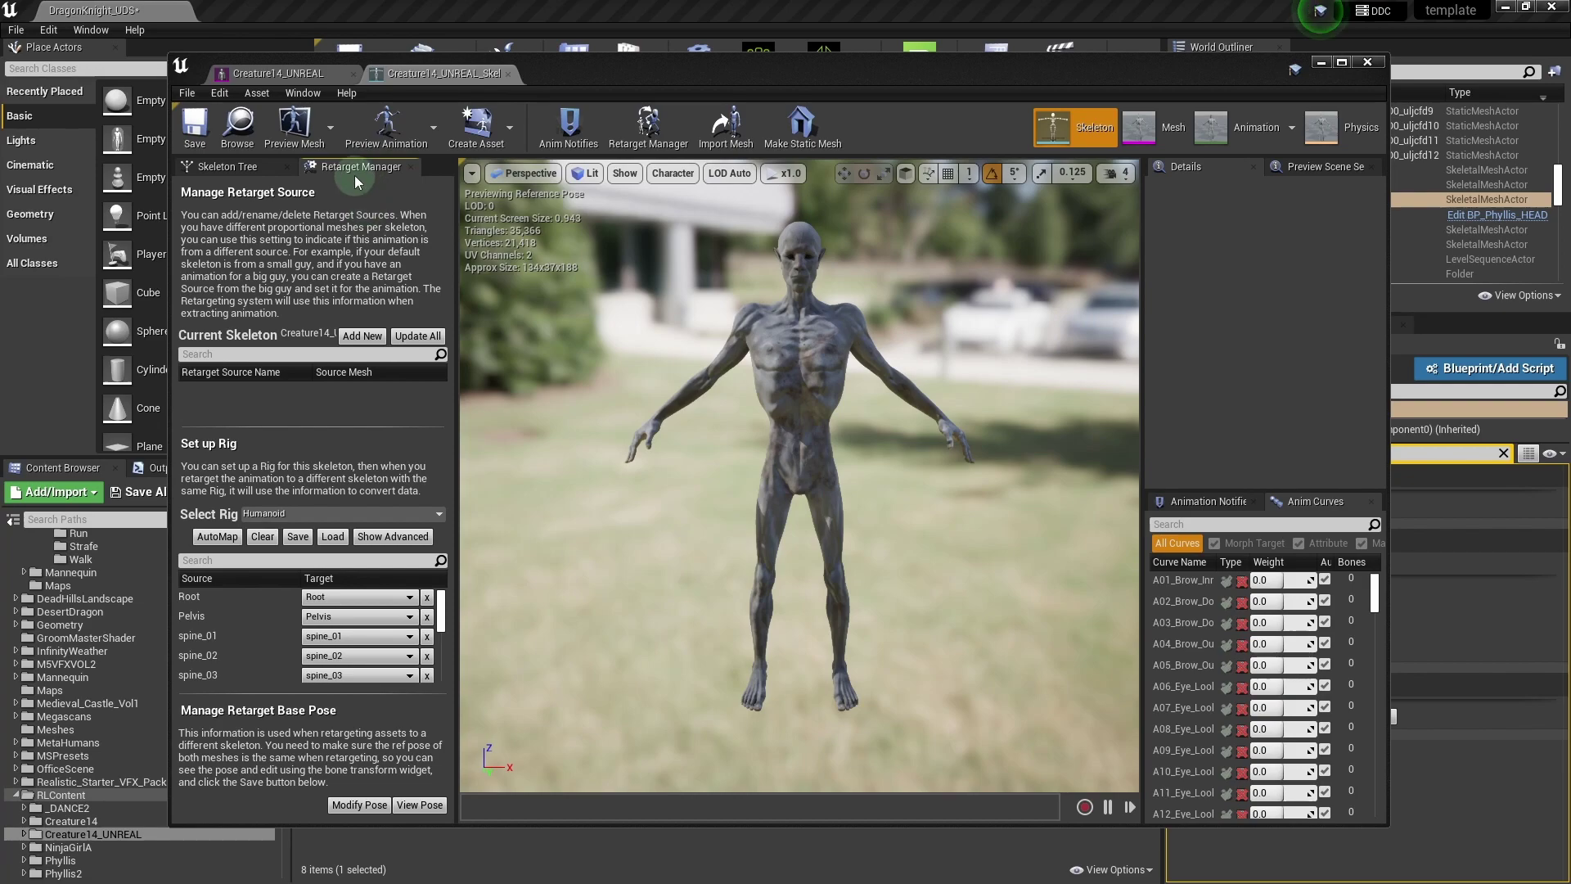
Step: Turn on Show Retargeting Options in the skeleton tree and examine the translation retargeting modes from root to the IK bones
left_click(223, 166)
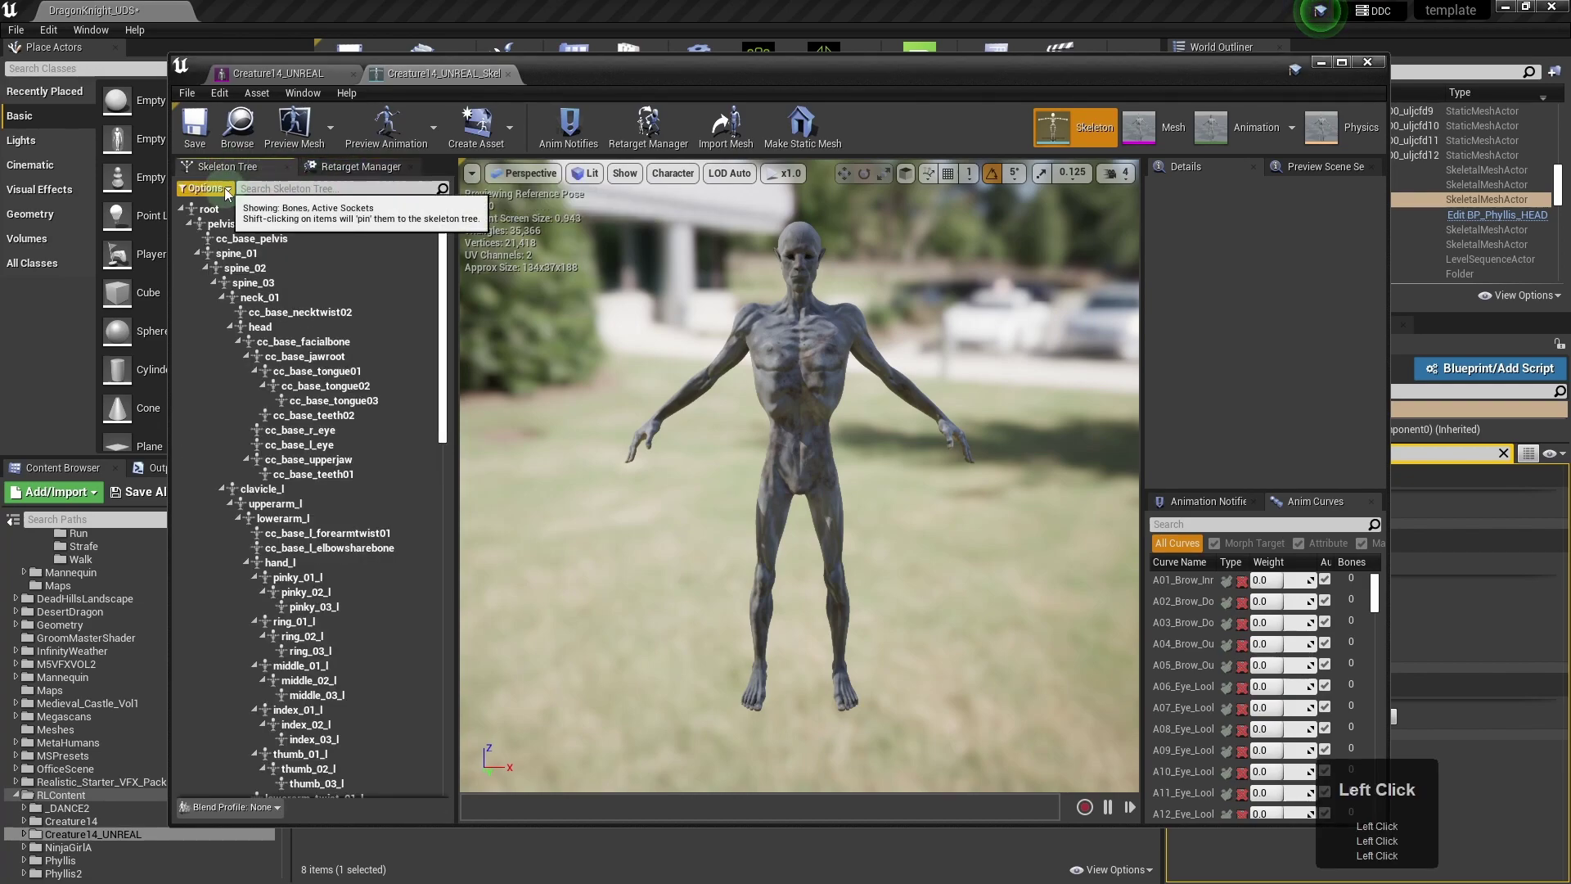
left_click(226, 190)
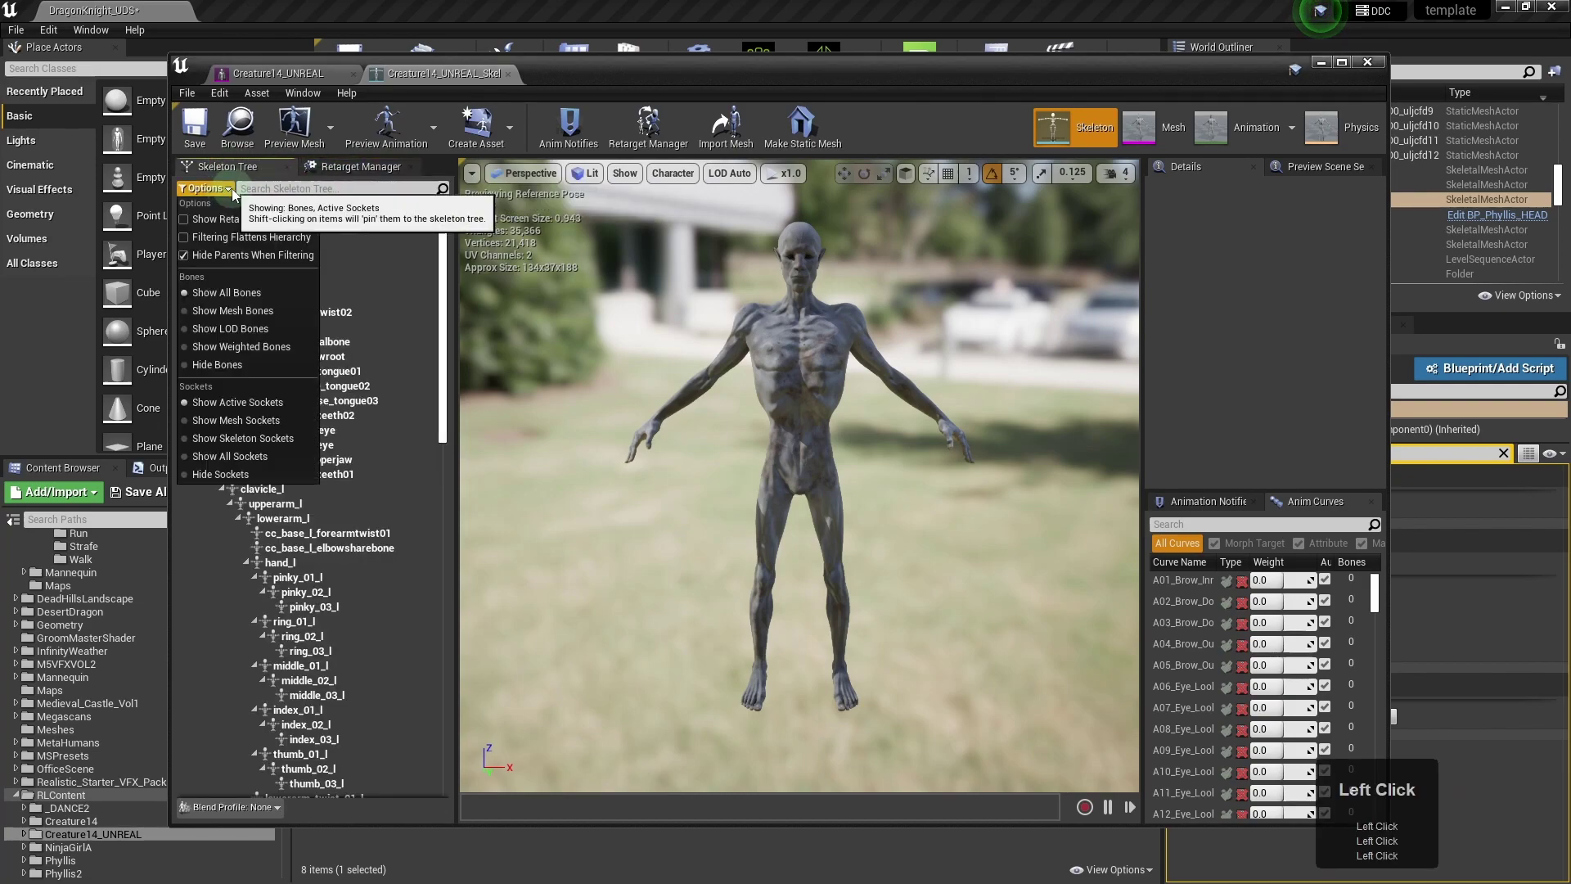
left_click(189, 222)
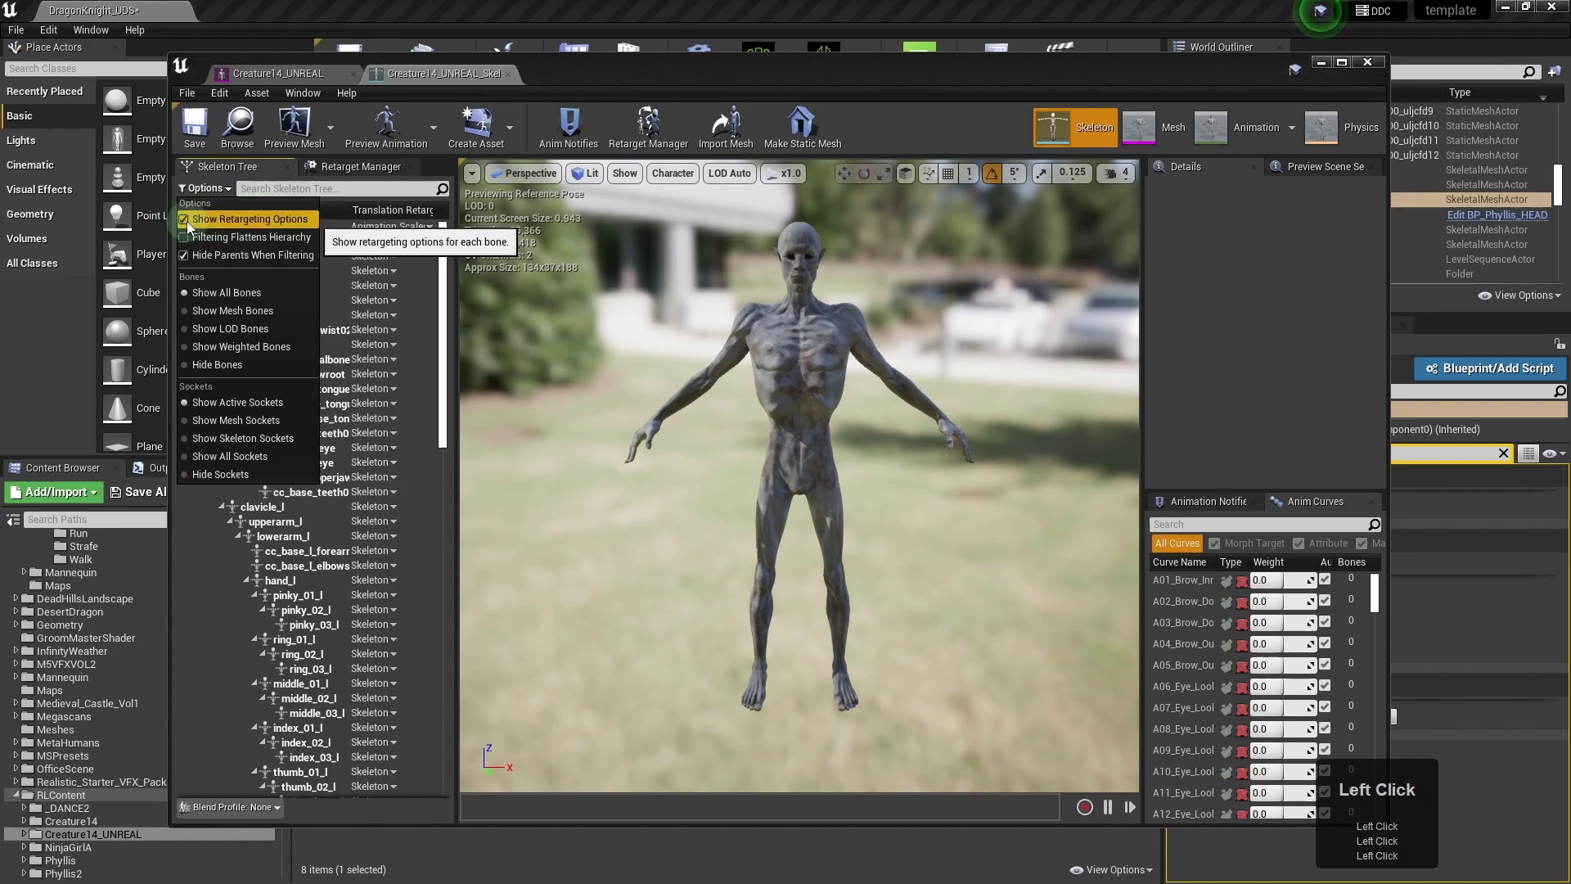
left_click(443, 296)
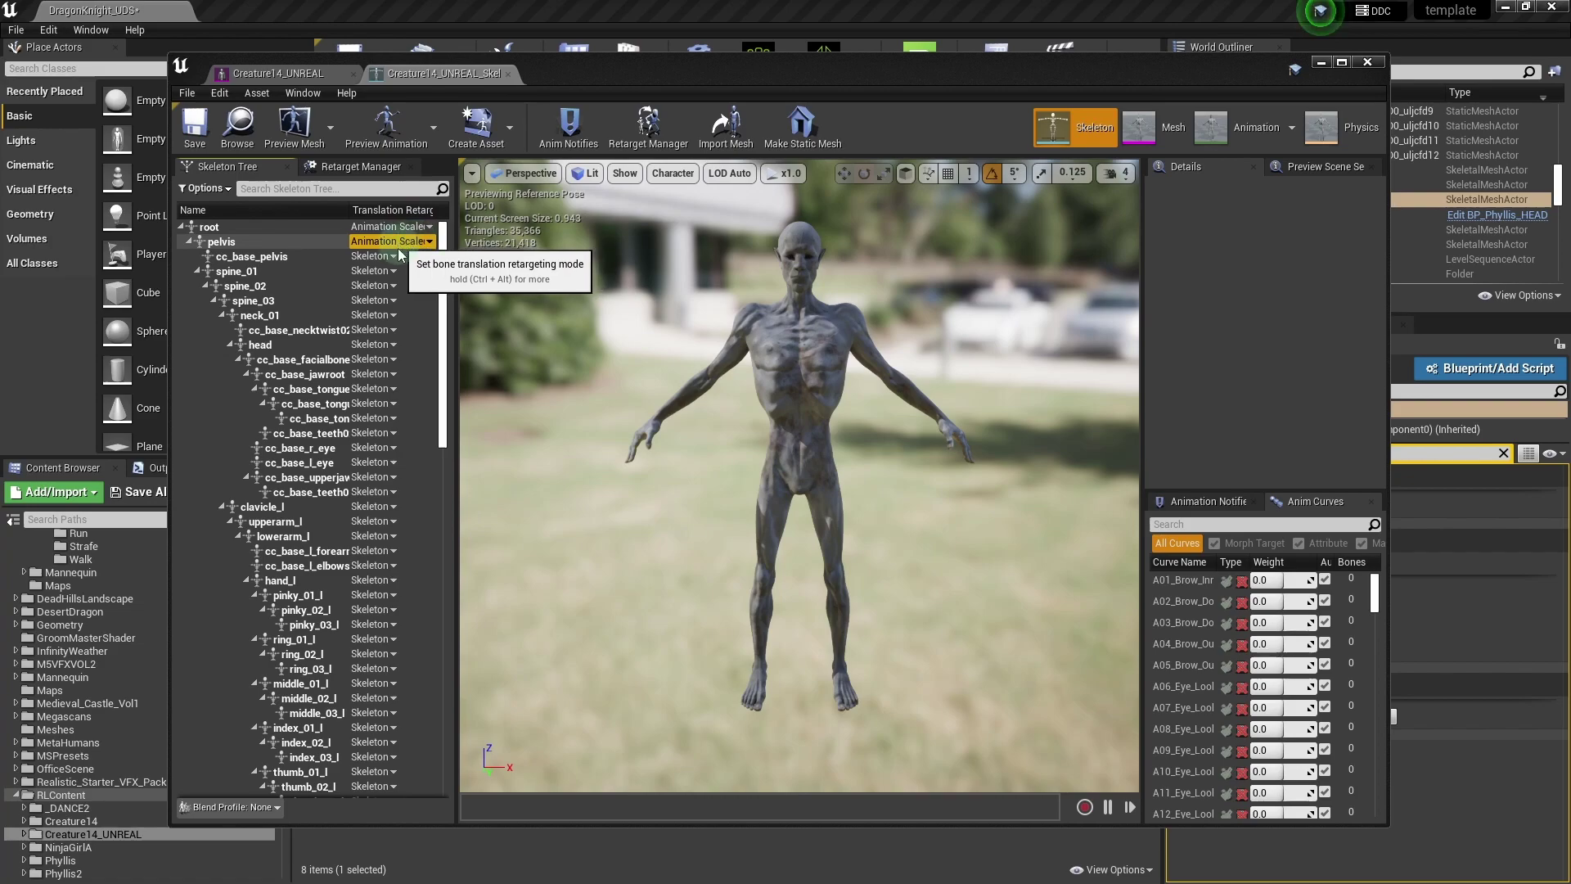
left_click(392, 285)
left_click_drag(441, 370, 451, 776)
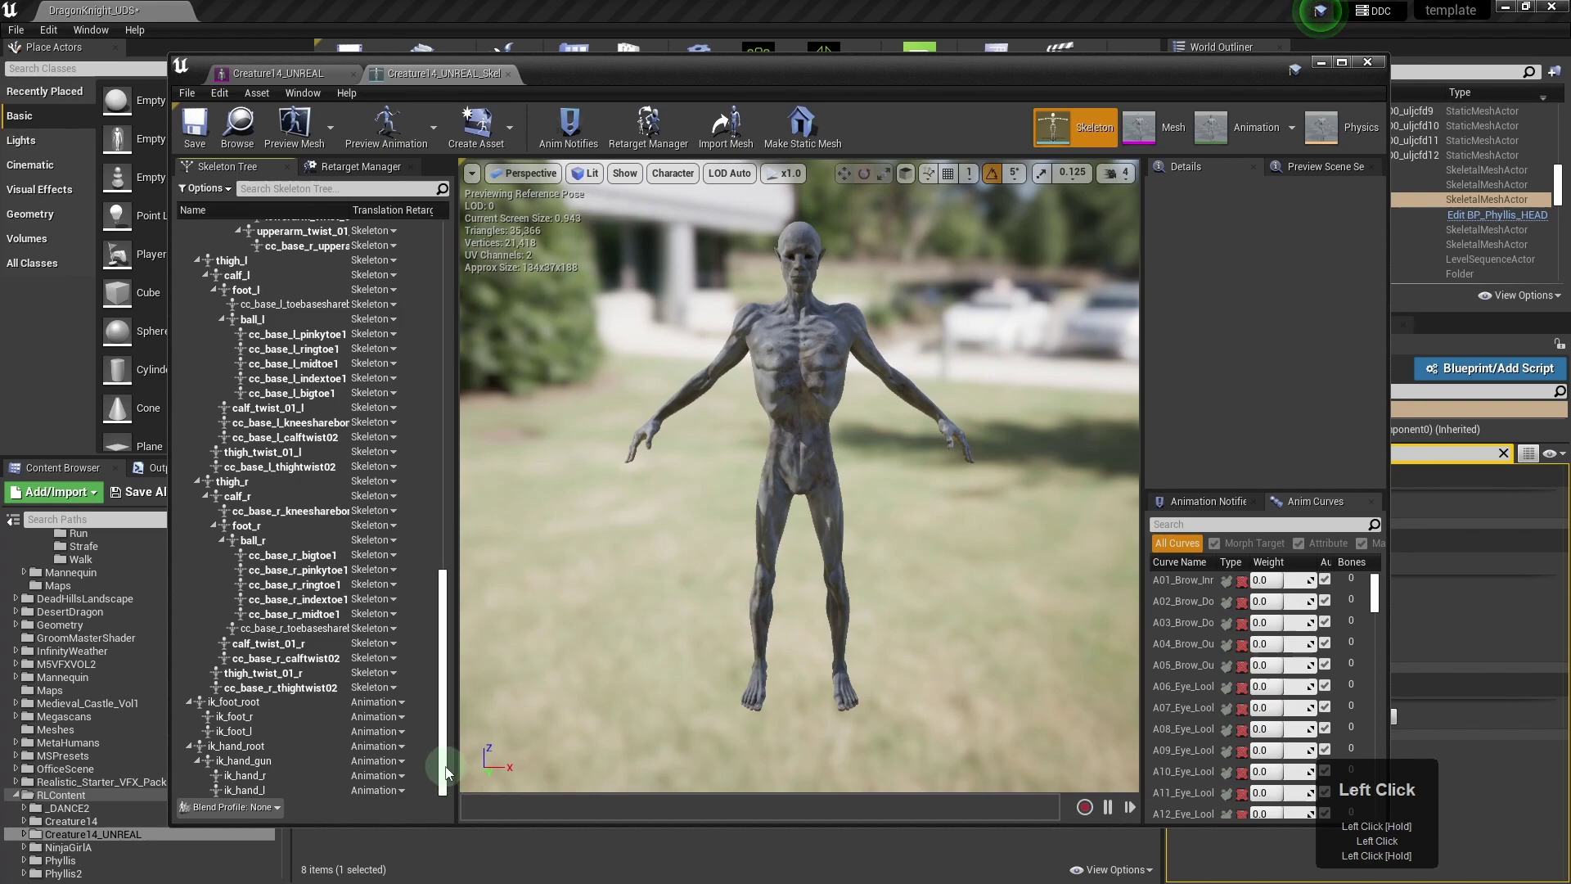
left_click_drag(440, 769, 442, 417)
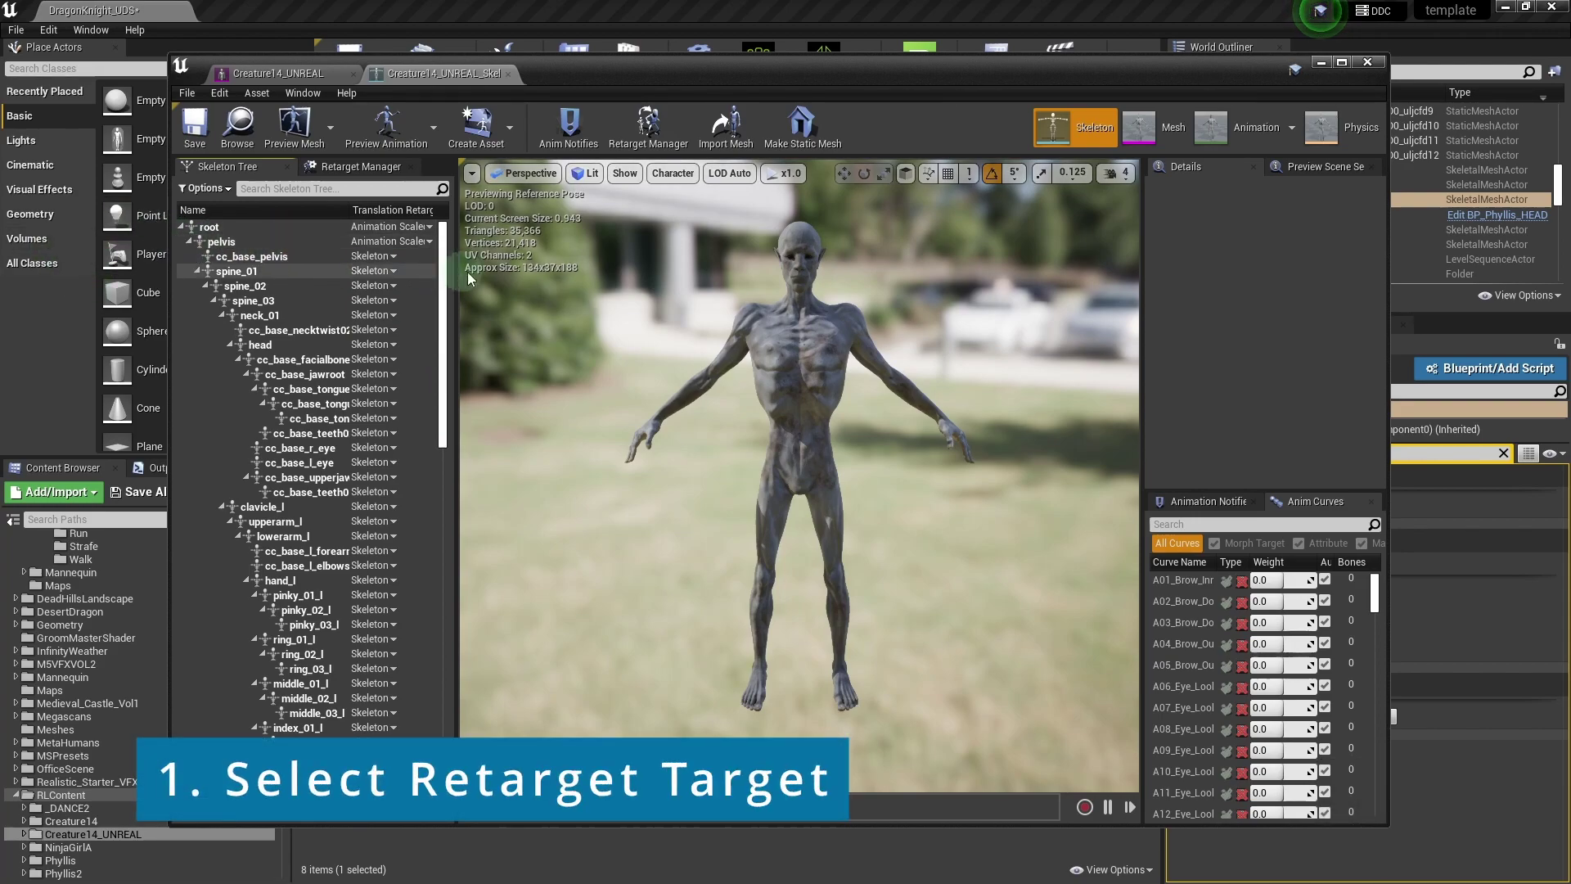
Step: Add the Creature14_UNREAL skeletal mesh as a new retarget source in the Retarget Manager
left_click(358, 168)
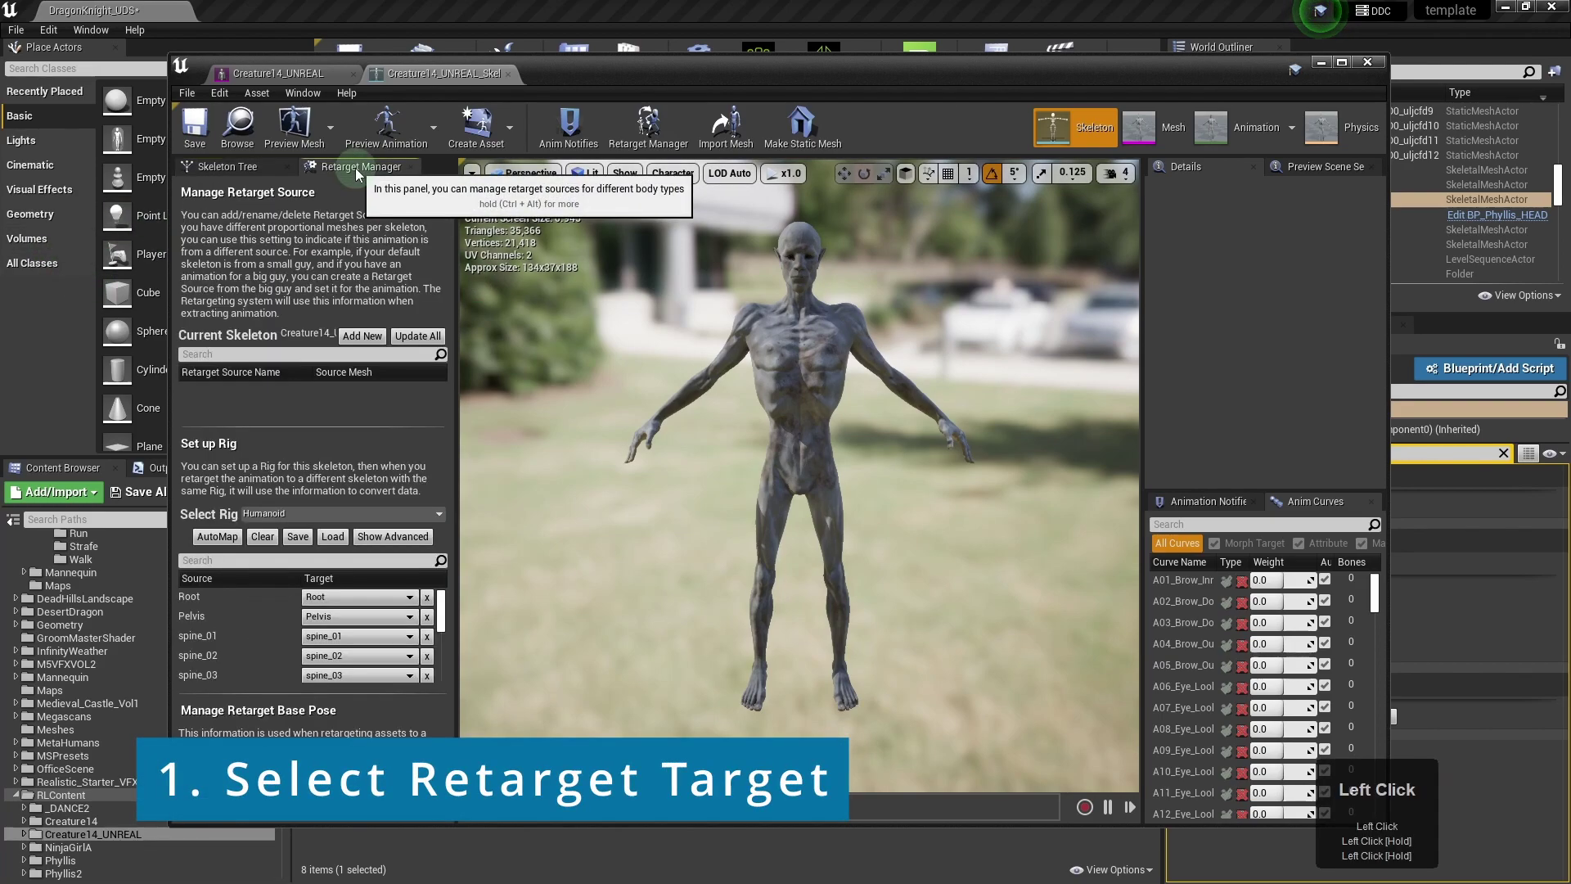
left_click(363, 338)
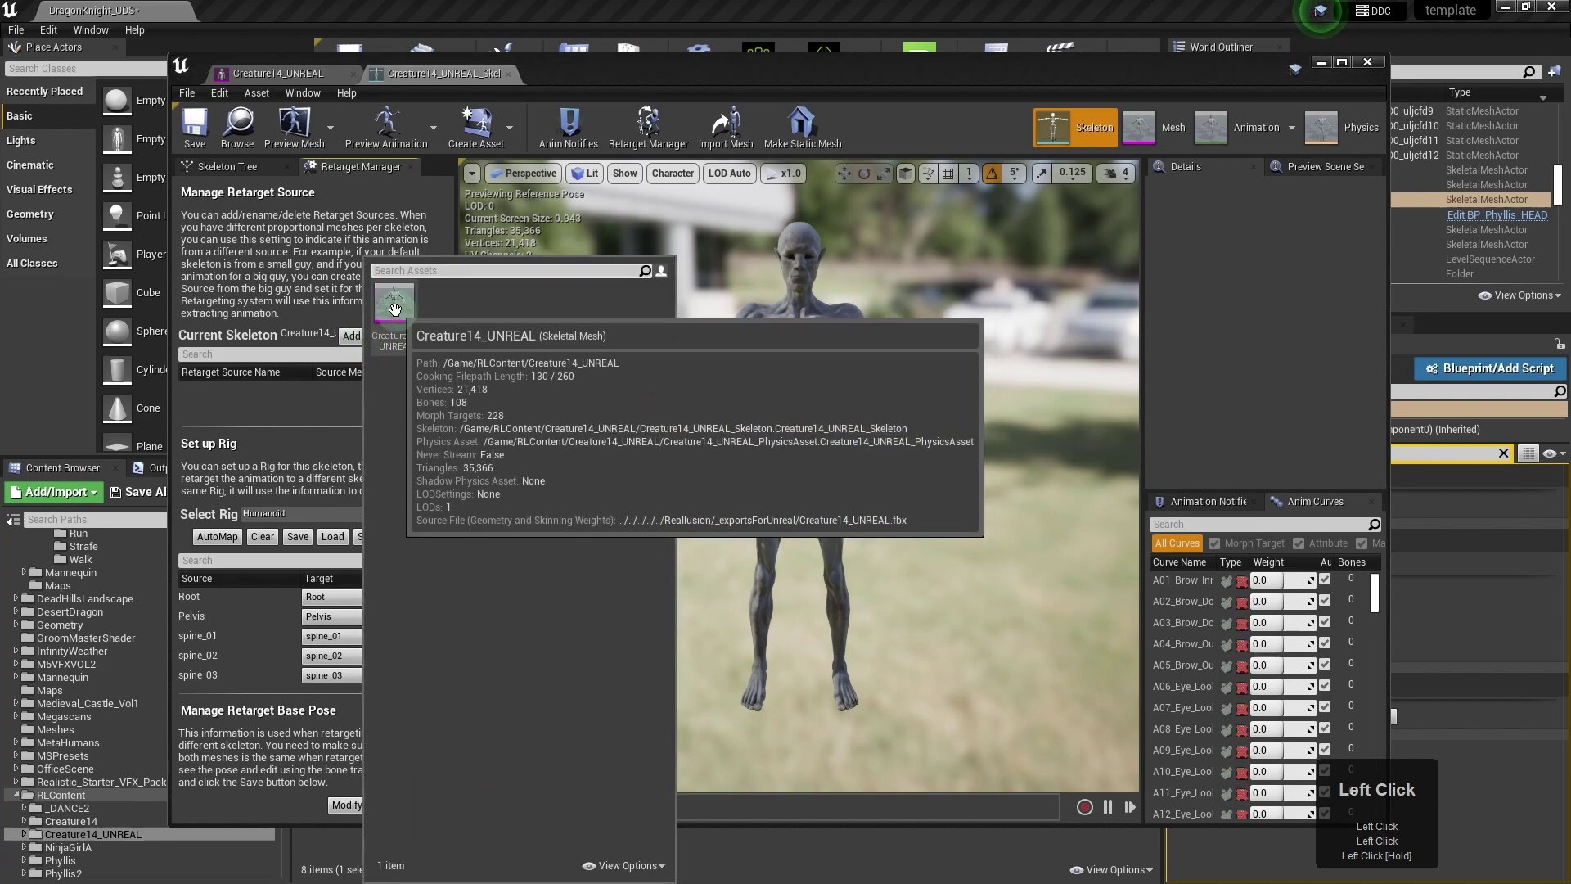
left_click(394, 310)
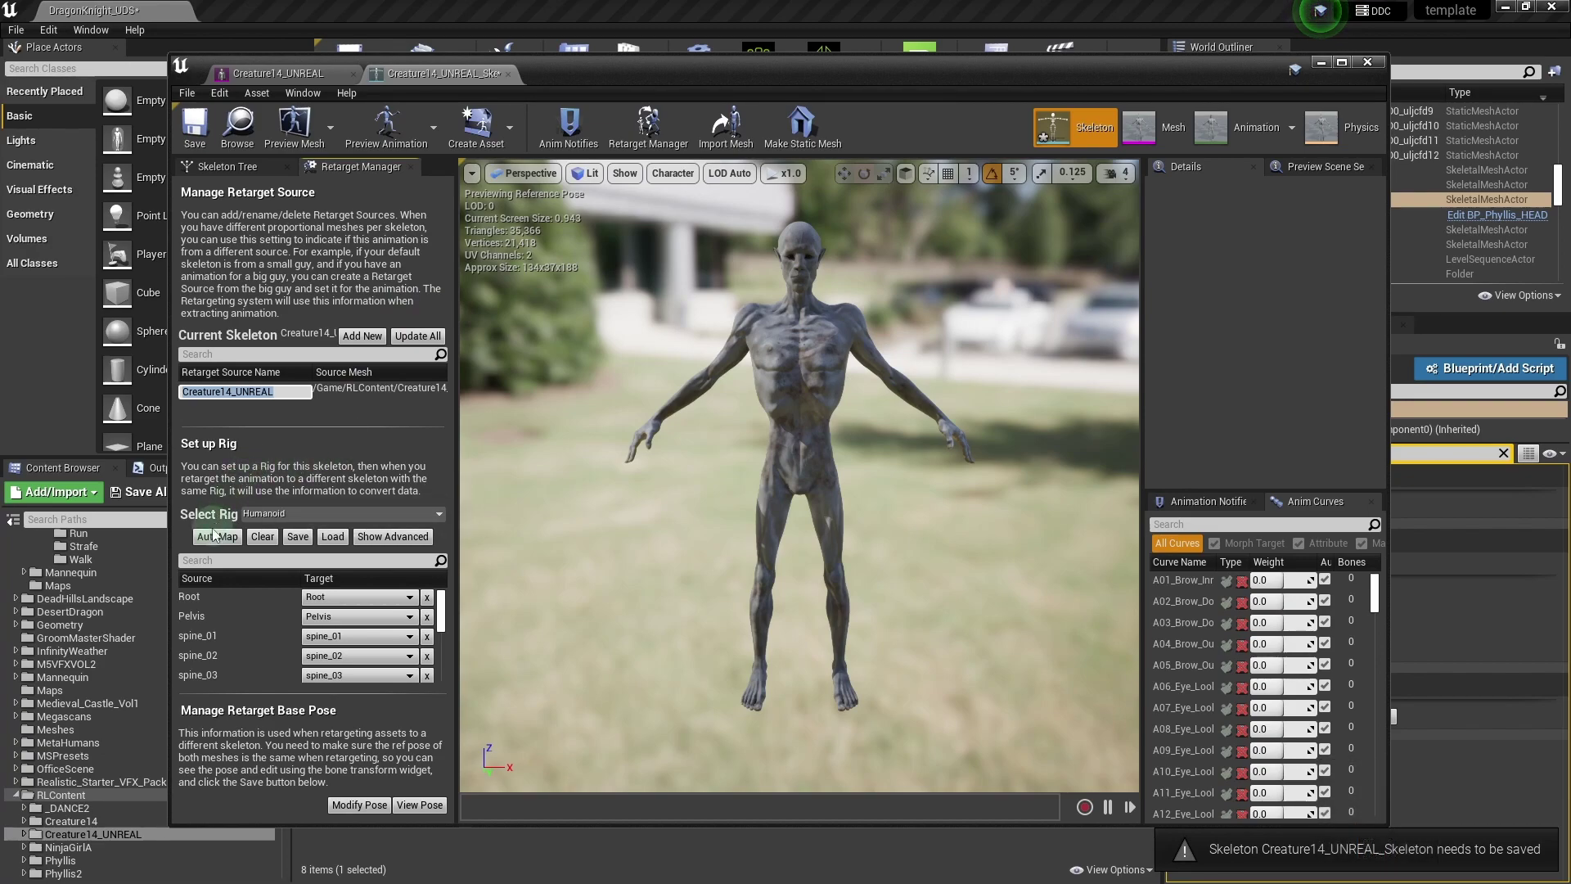
Step: Check the rig choices while keeping Humanoid, select the Creature14_UNREAL retarget source, and minimise the skeleton editor
left_click(435, 513)
left_click(434, 514)
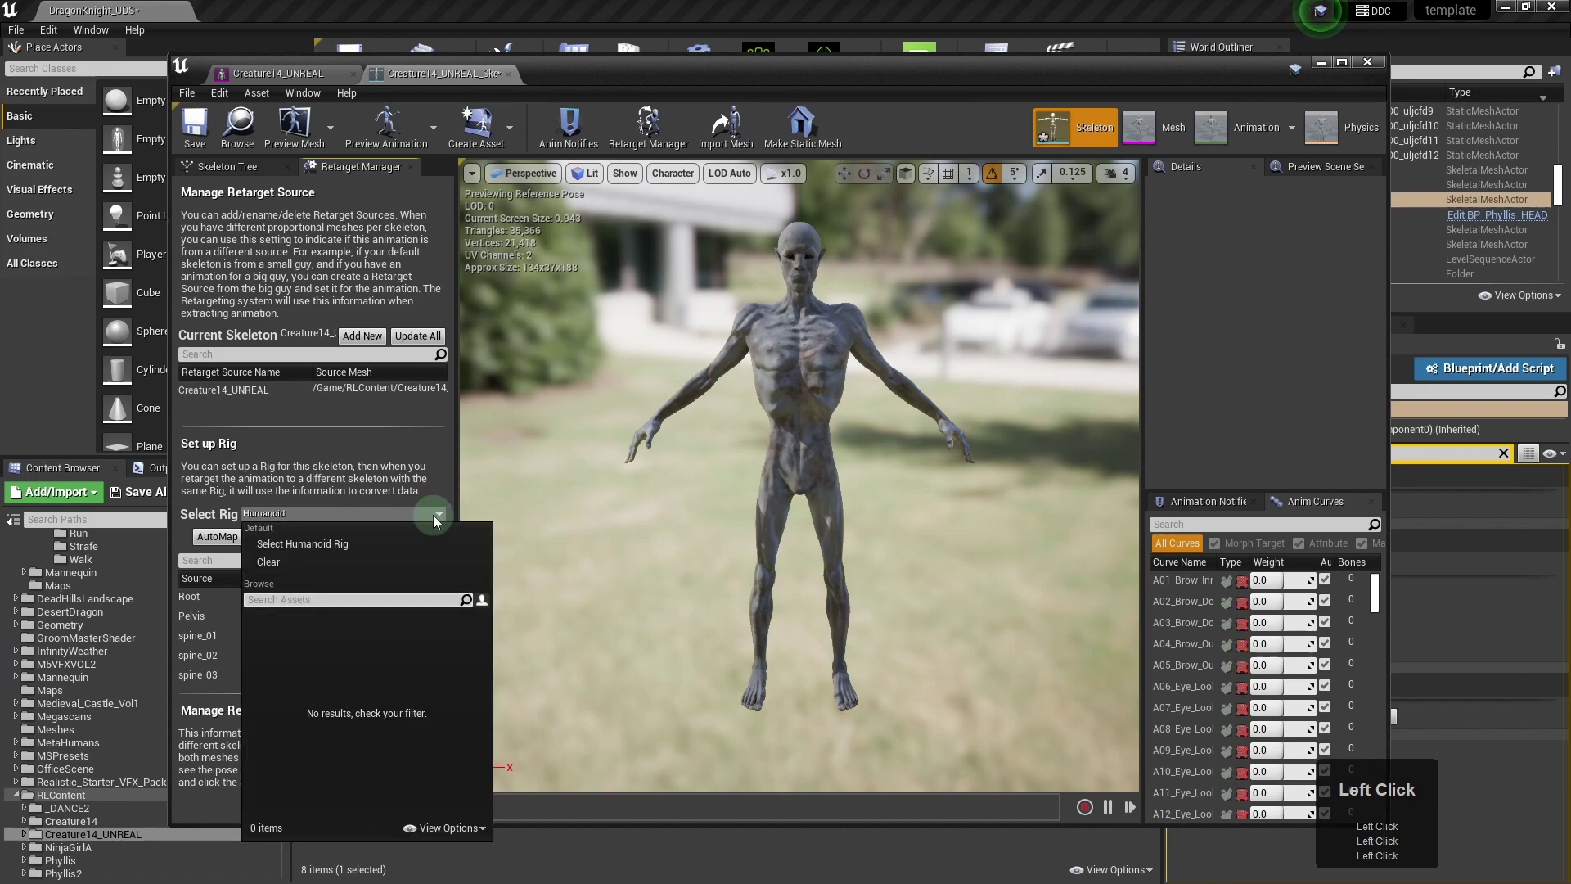
left_click(314, 481)
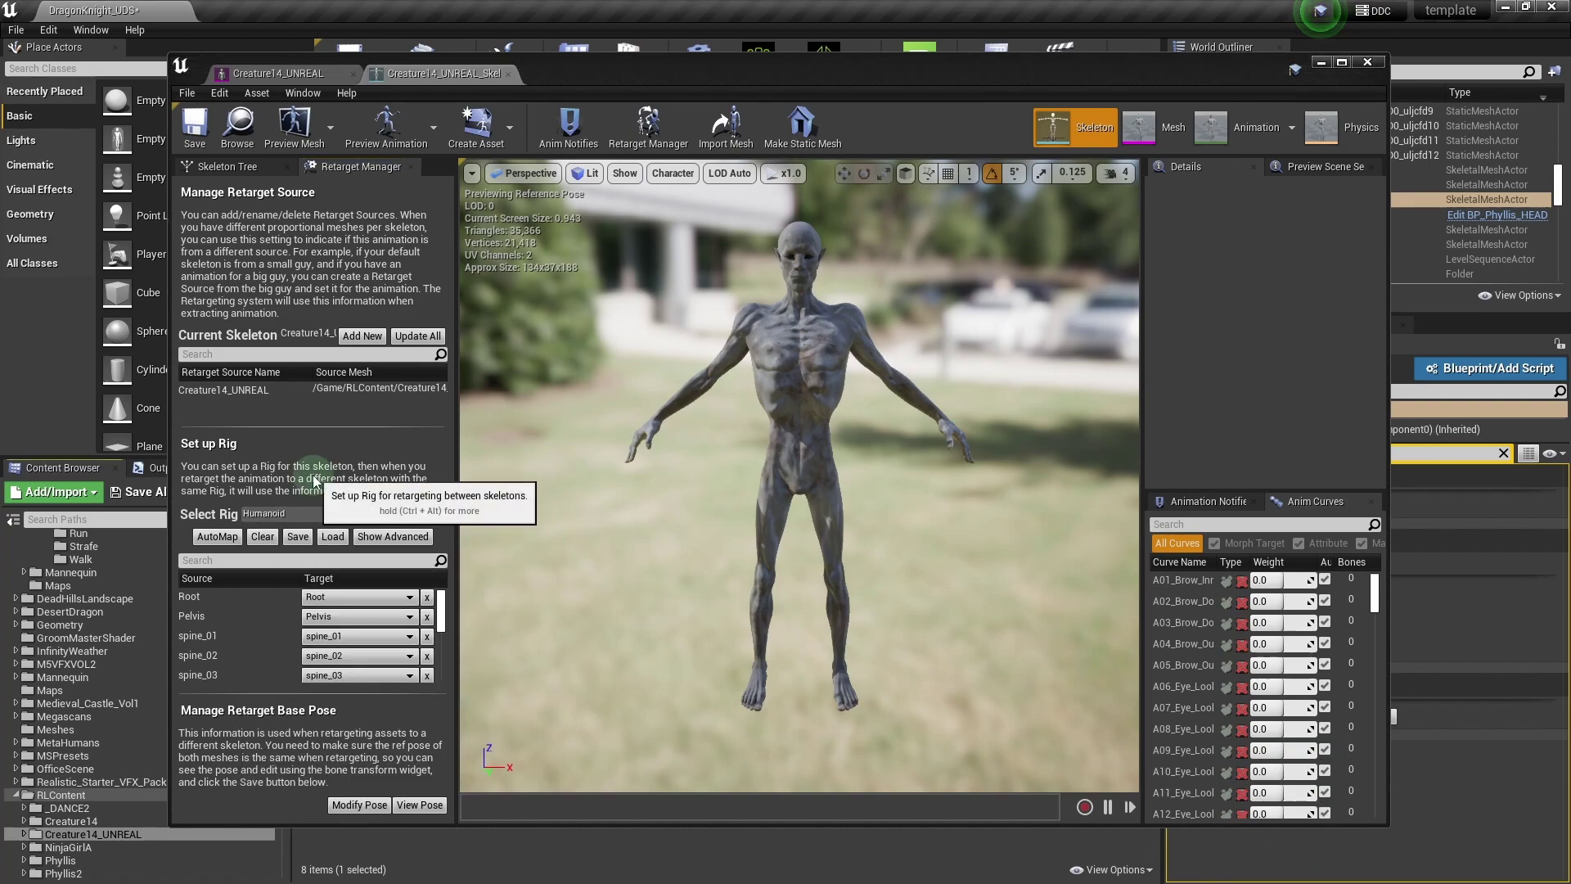
left_click(240, 393)
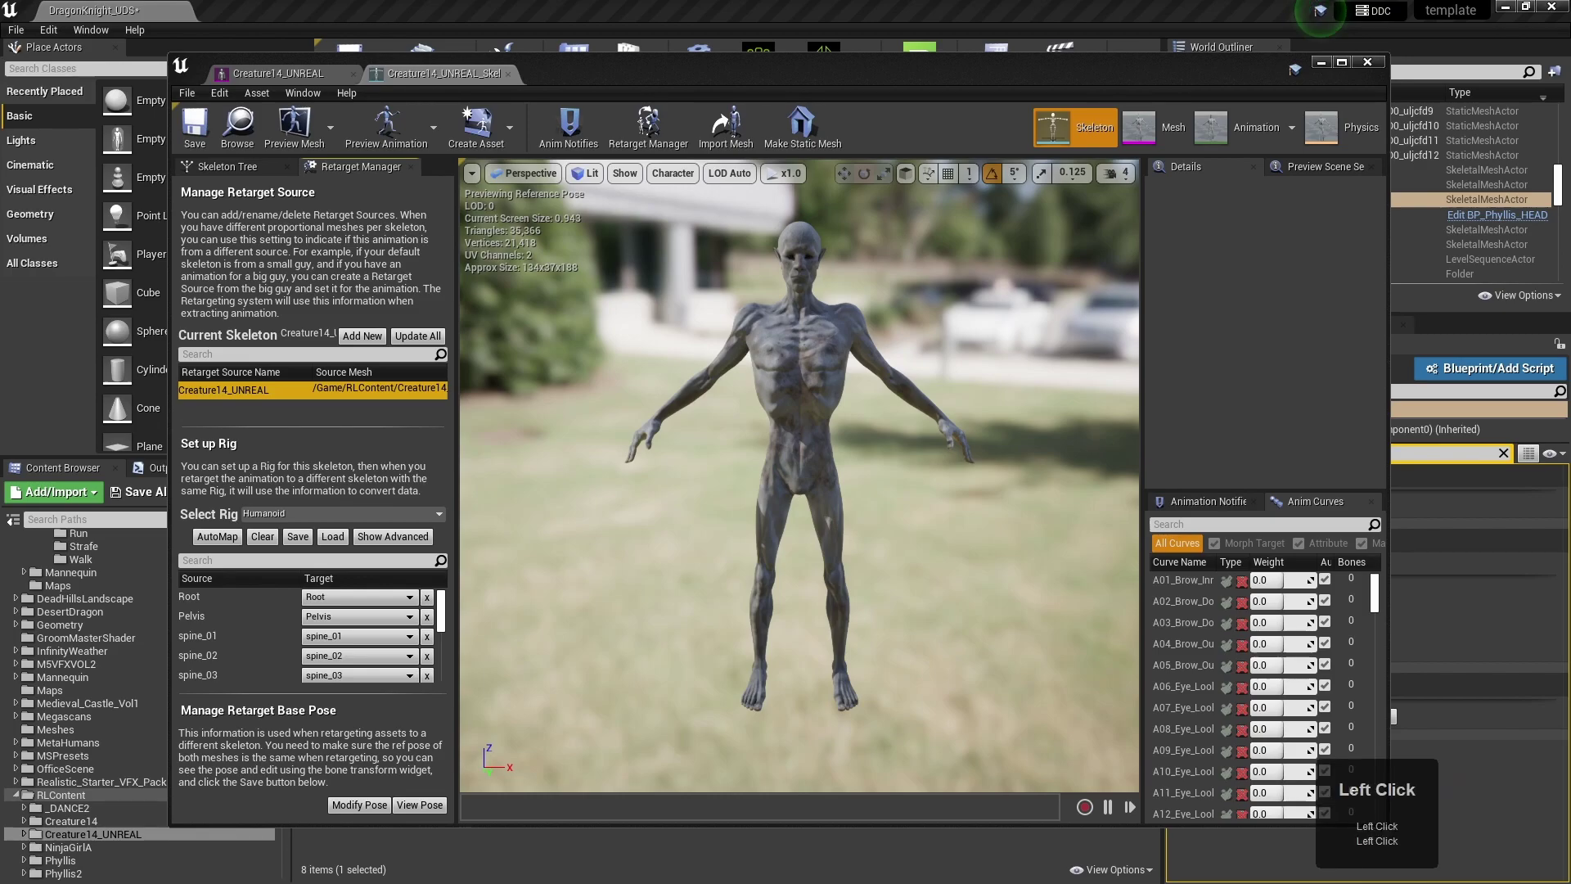
left_click(1322, 66)
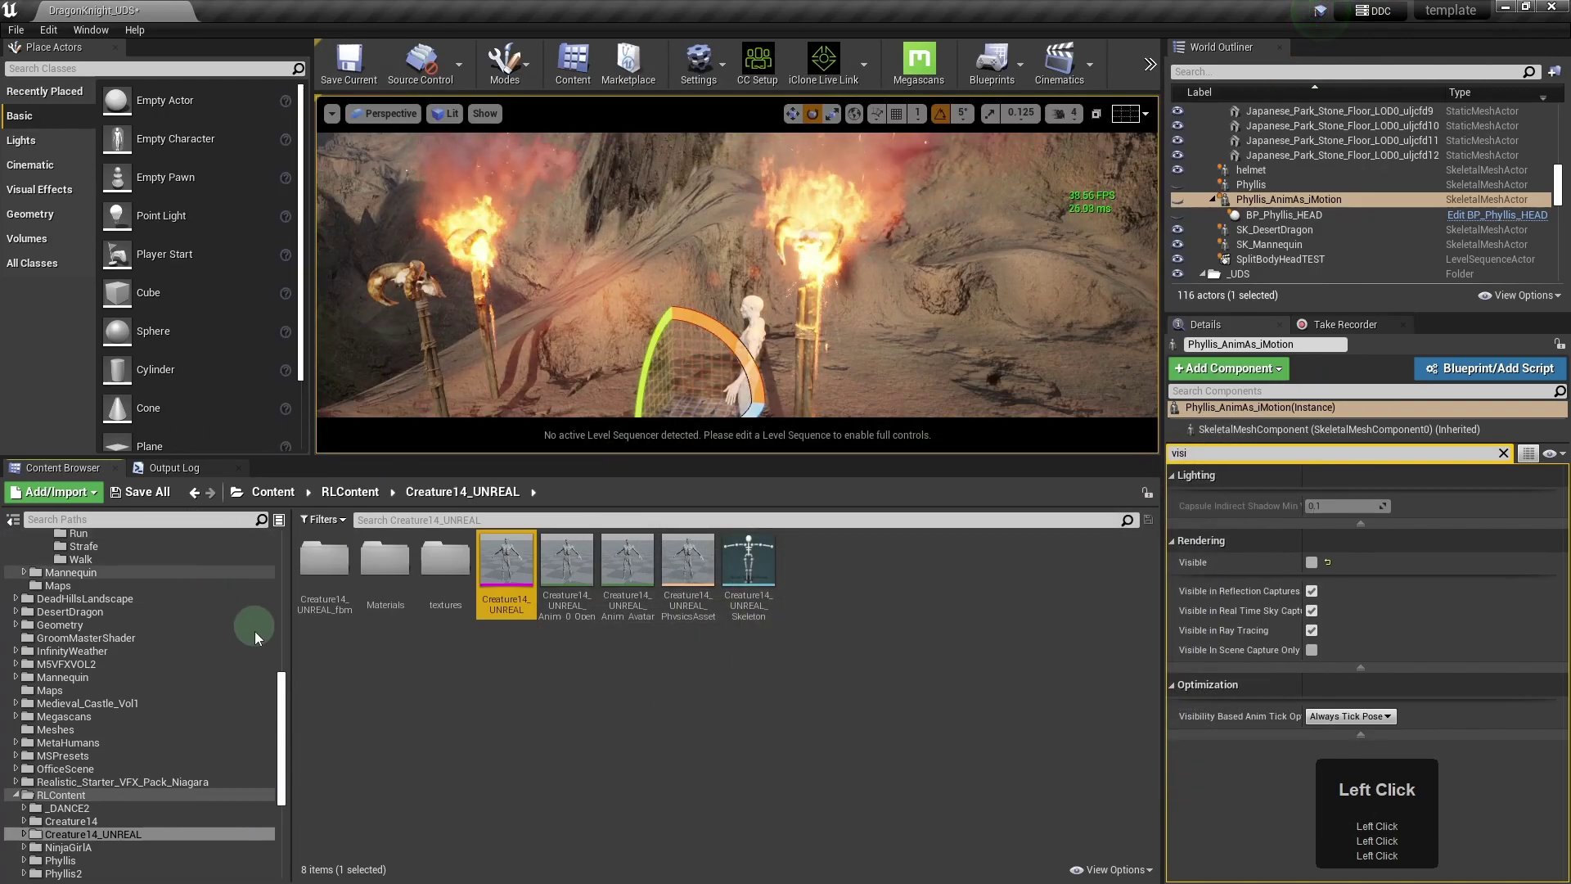
Step: Open the character Mesh folder inside CloseCombatAnimSet's Mannequin folder and select the SK_Mannequin skeletal mesh
left_click_drag(283, 687, 283, 622)
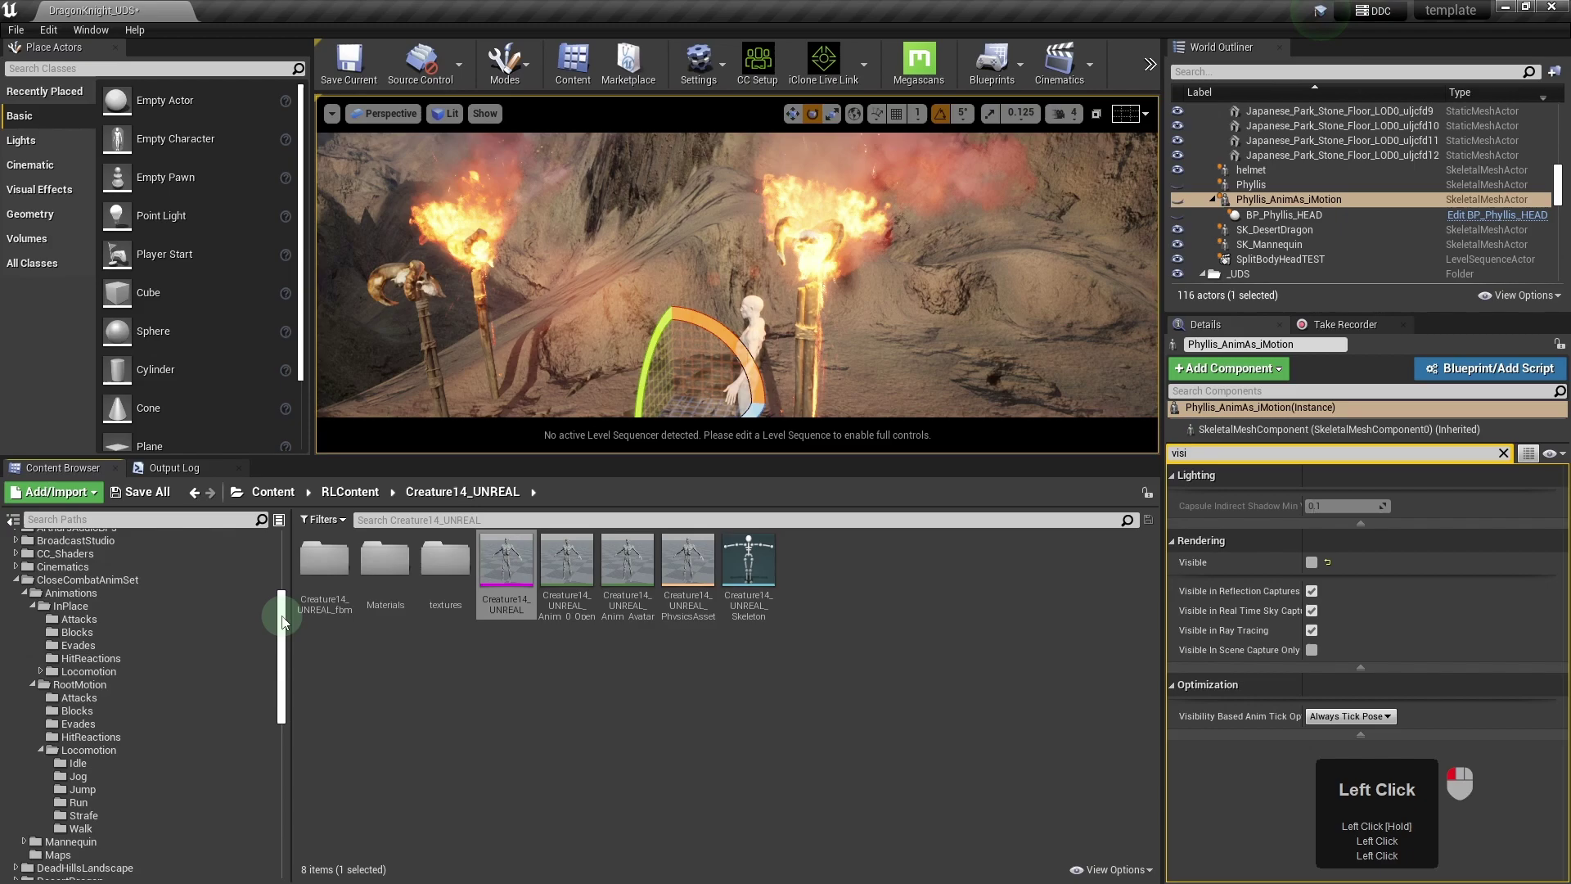
left_click(16, 579)
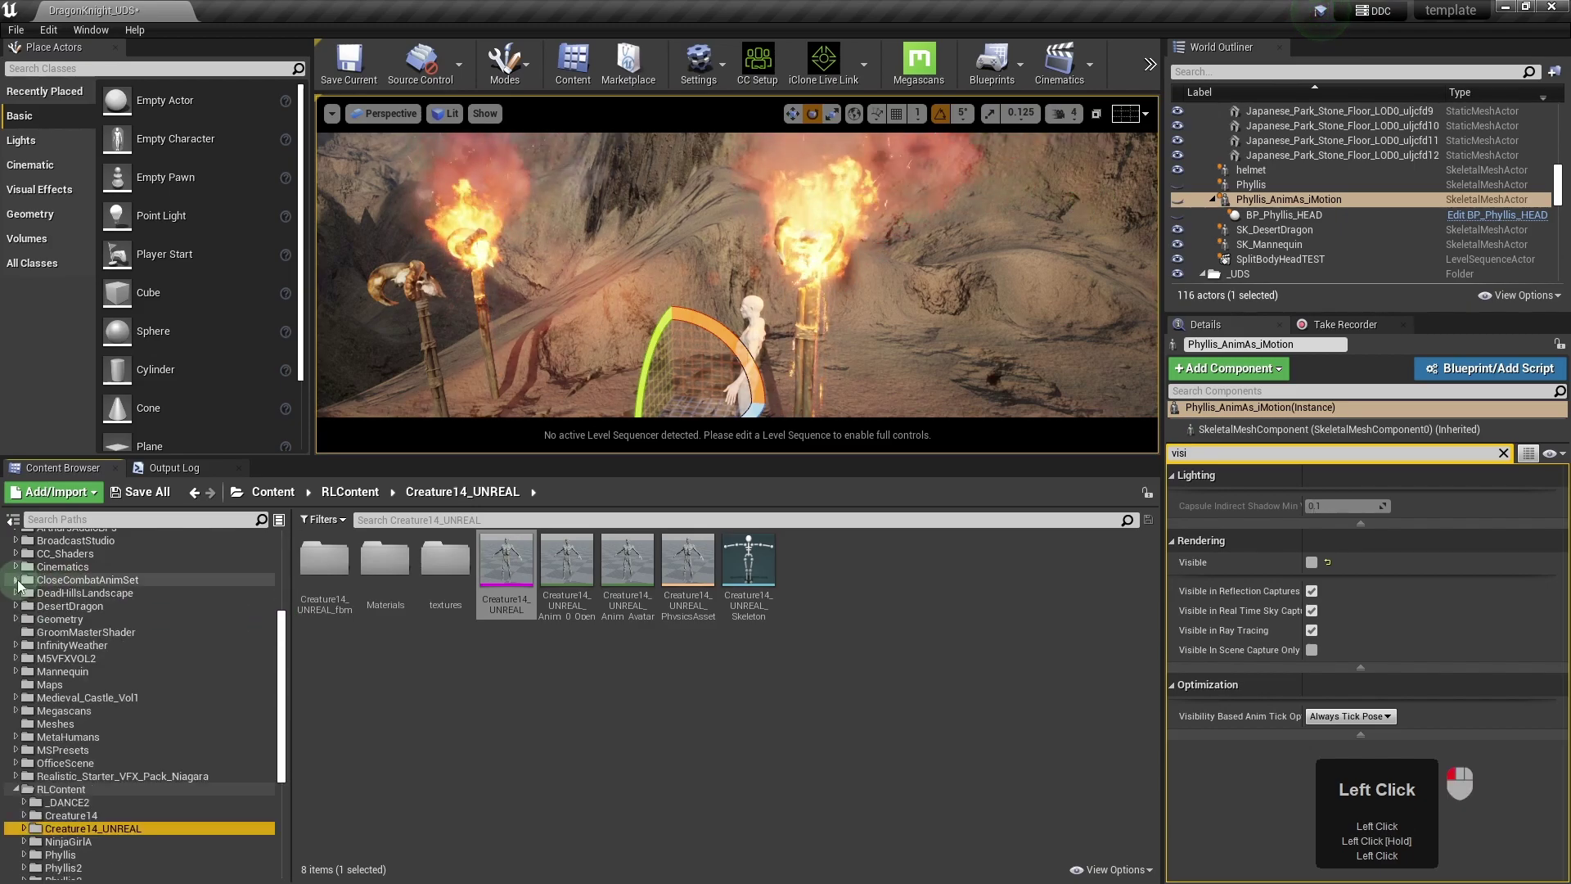
left_click(16, 579)
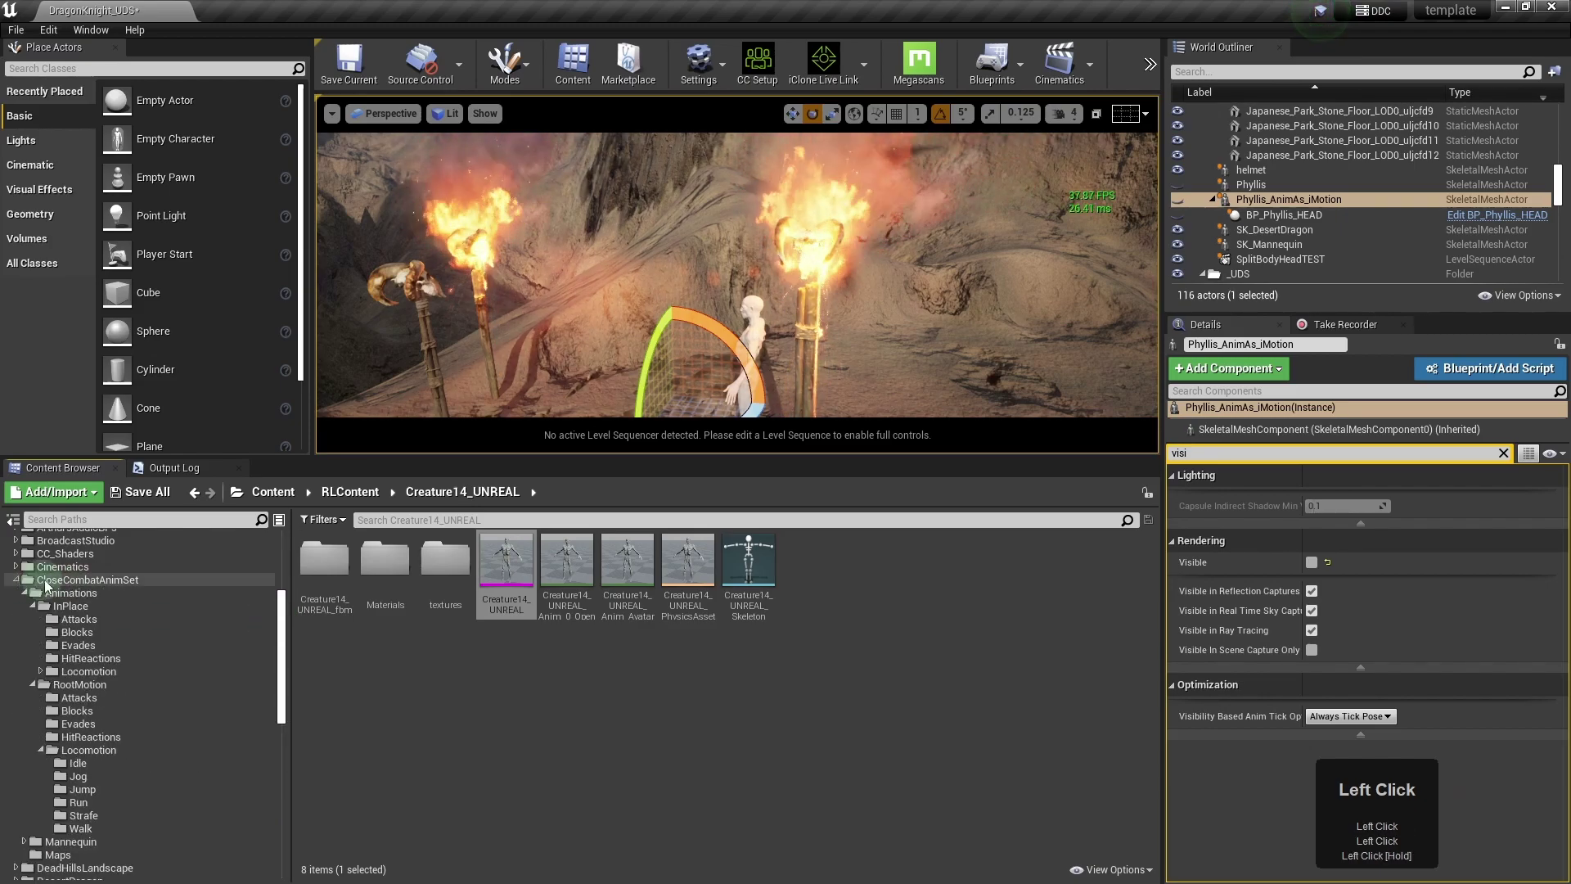
left_click(69, 843)
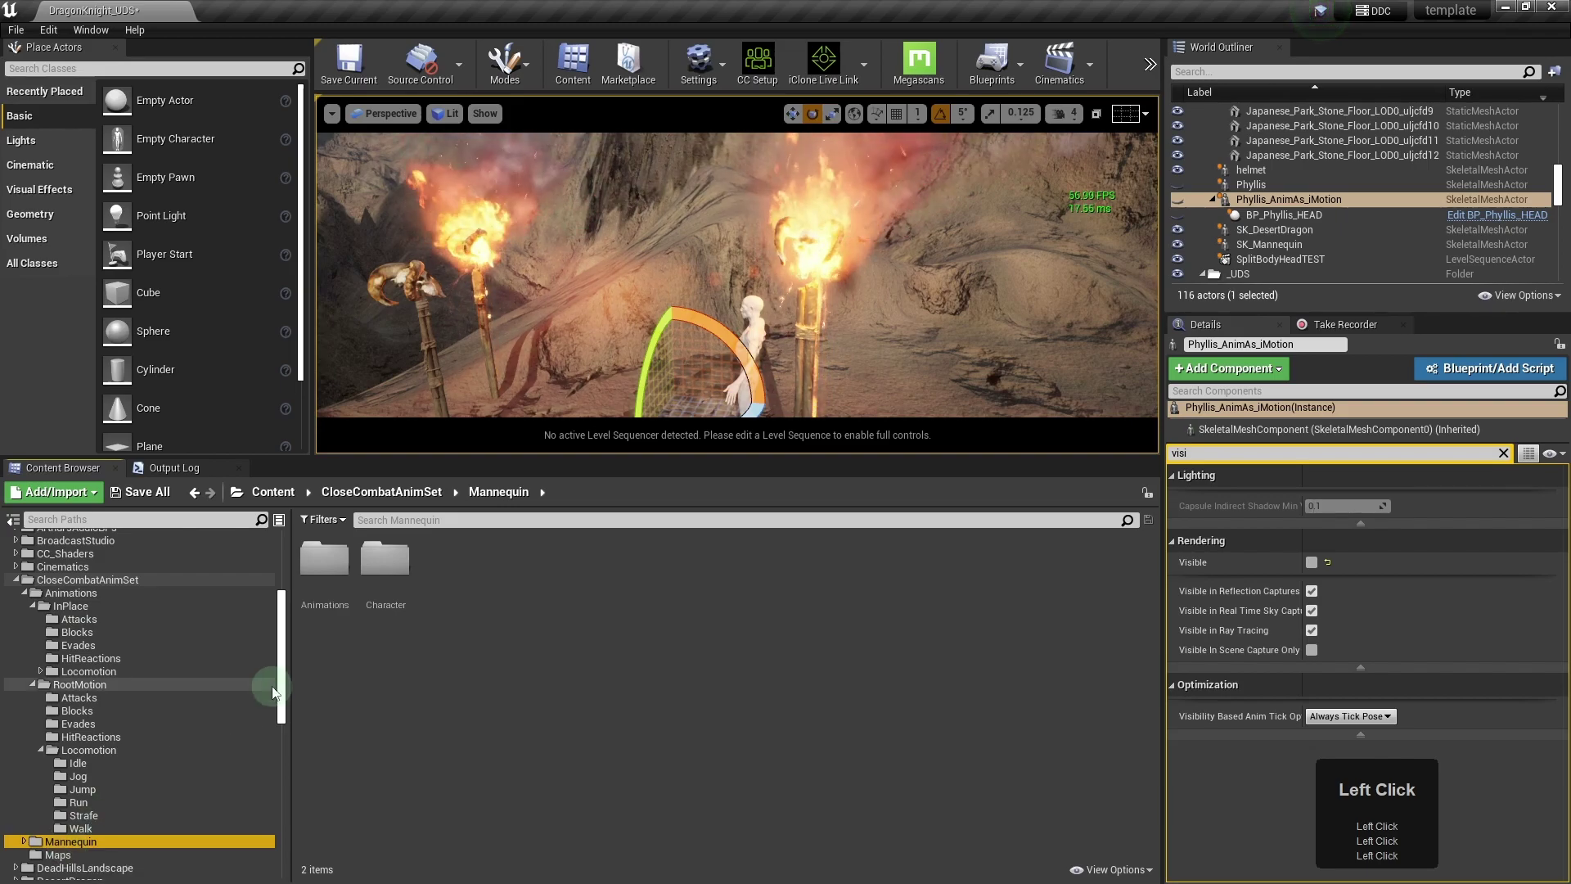
left_click(382, 571)
double_click(381, 570)
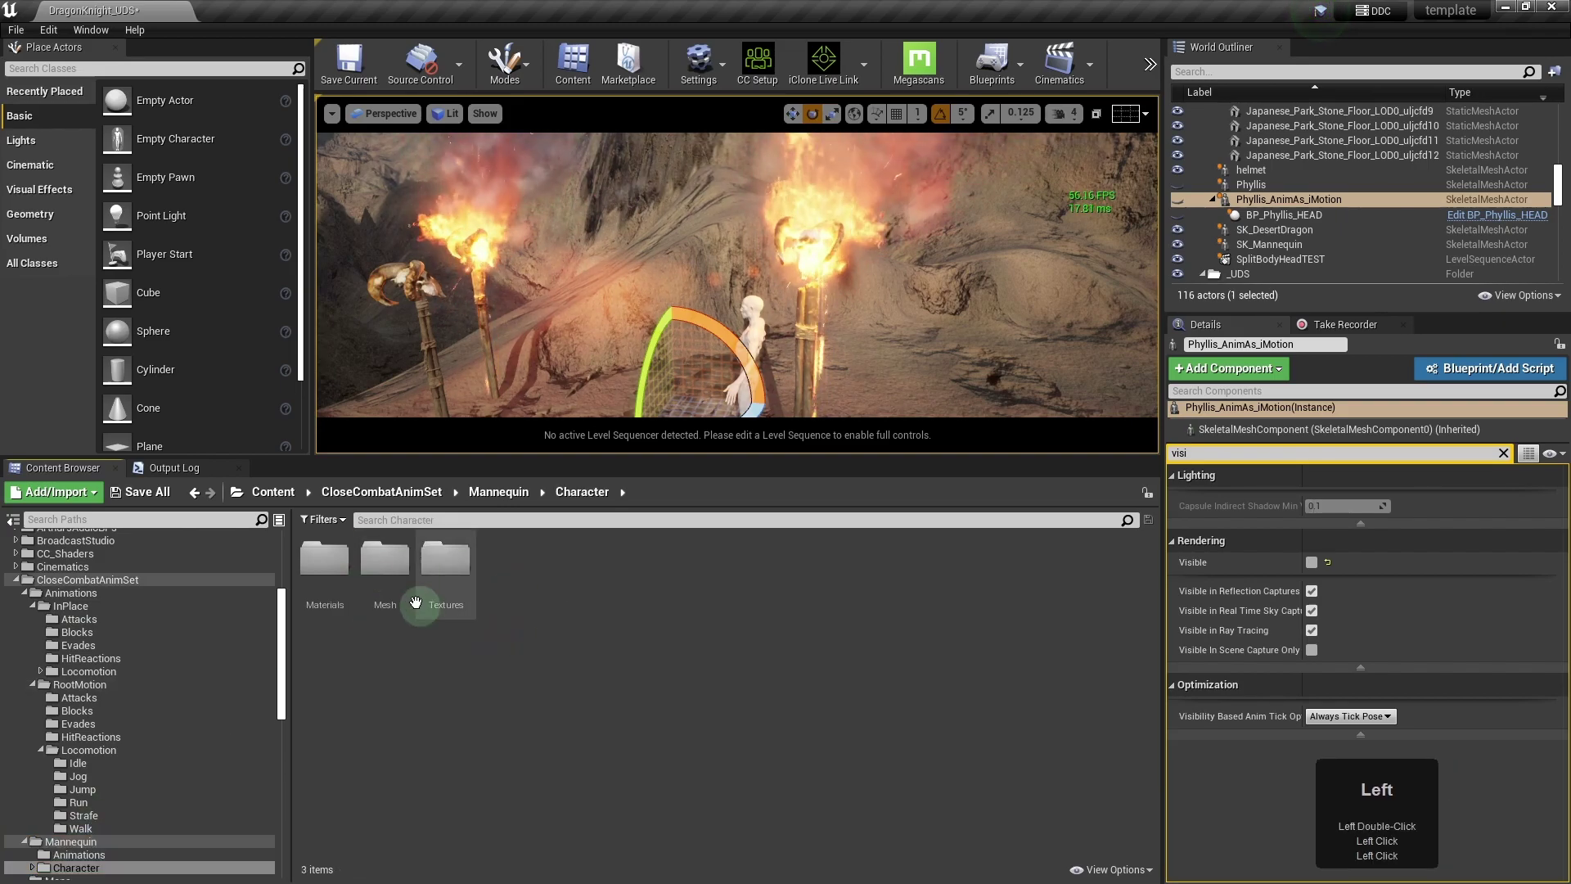
double_click(390, 573)
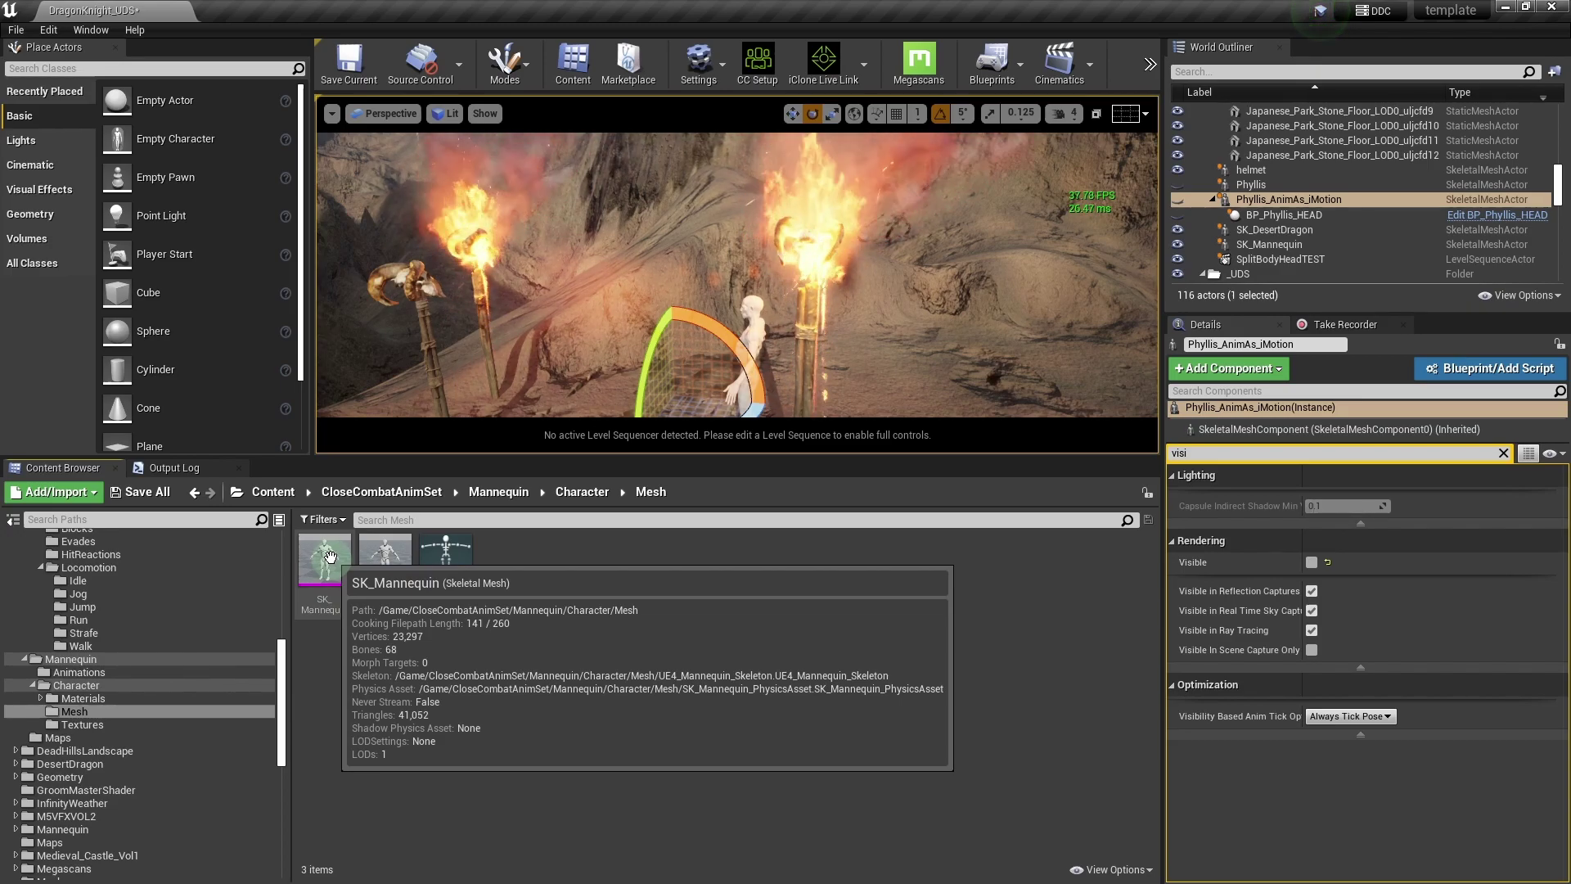
left_click(330, 557)
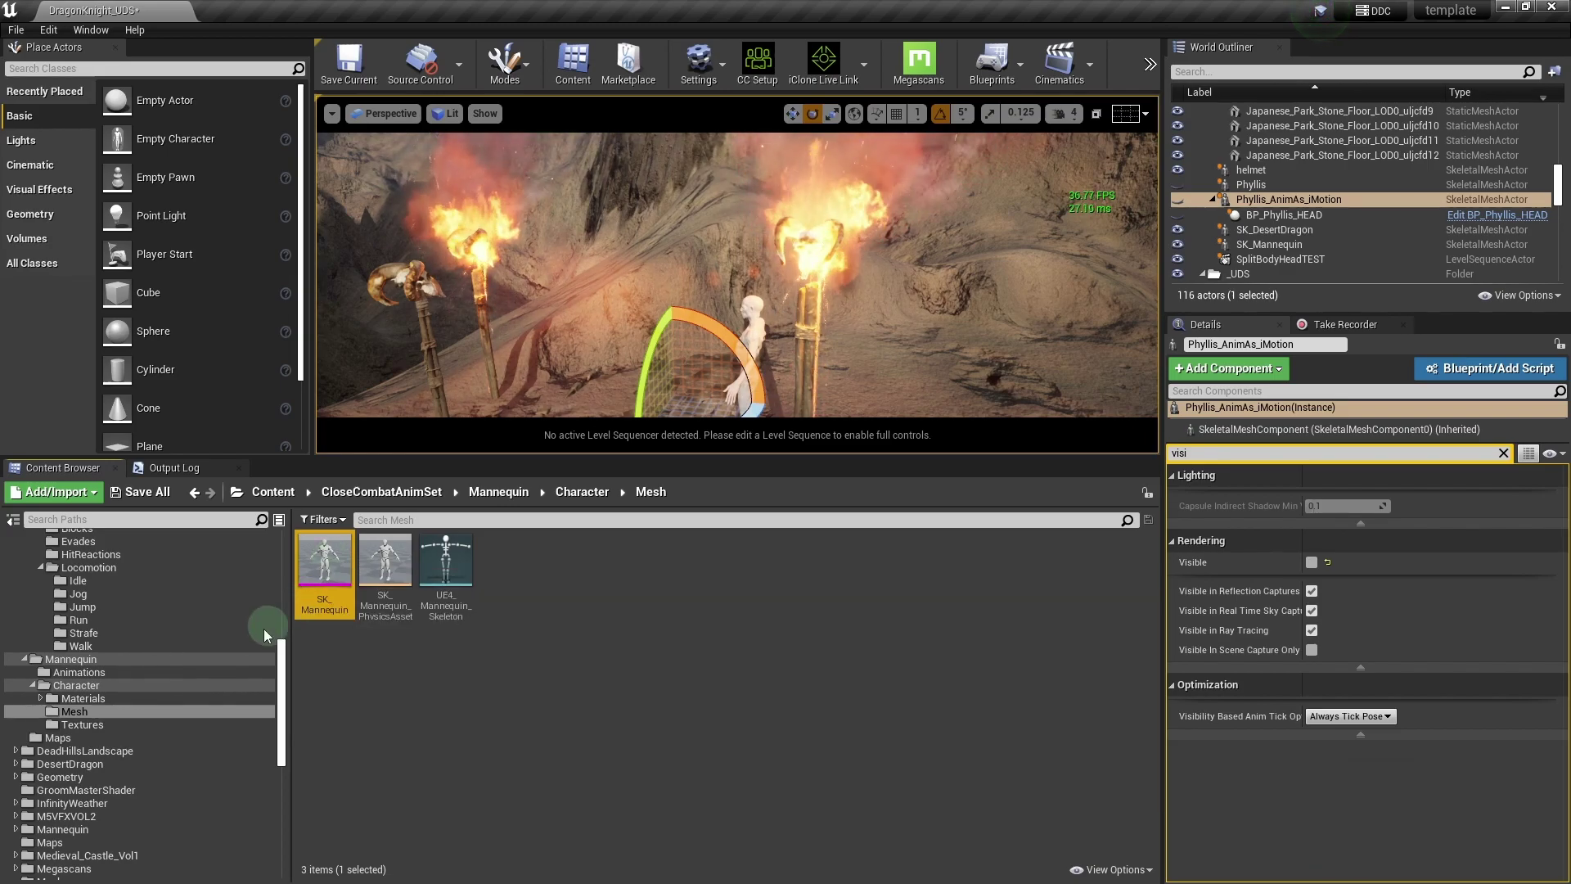
mouse_move(286, 671)
left_mouse_down()
mouse_move(287, 637)
mouse_move(285, 674)
left_mouse_up()
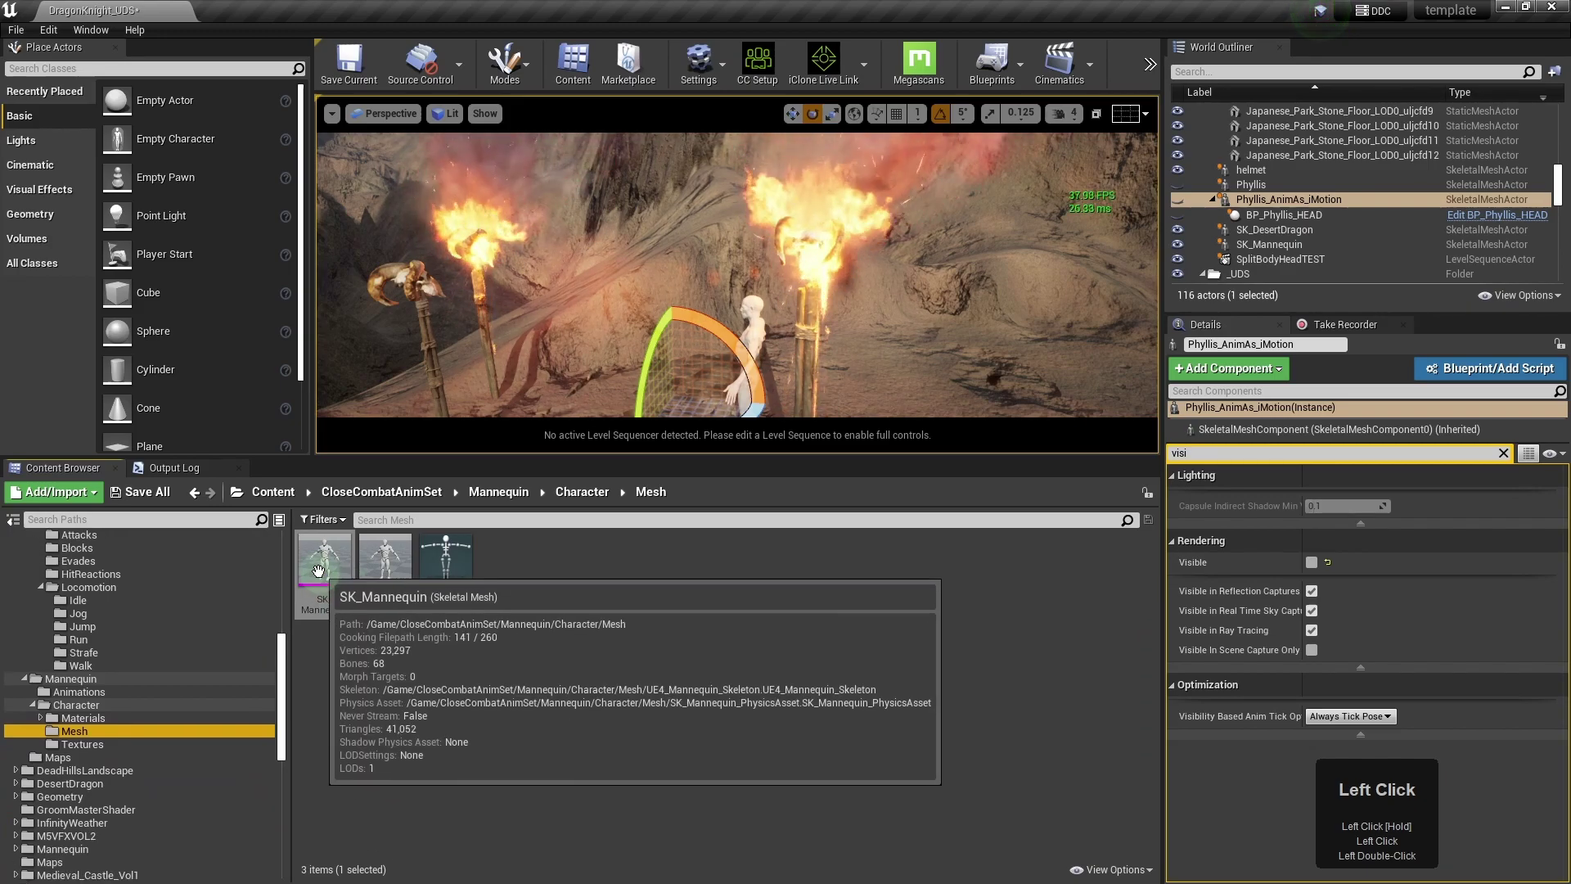
left_click(306, 550)
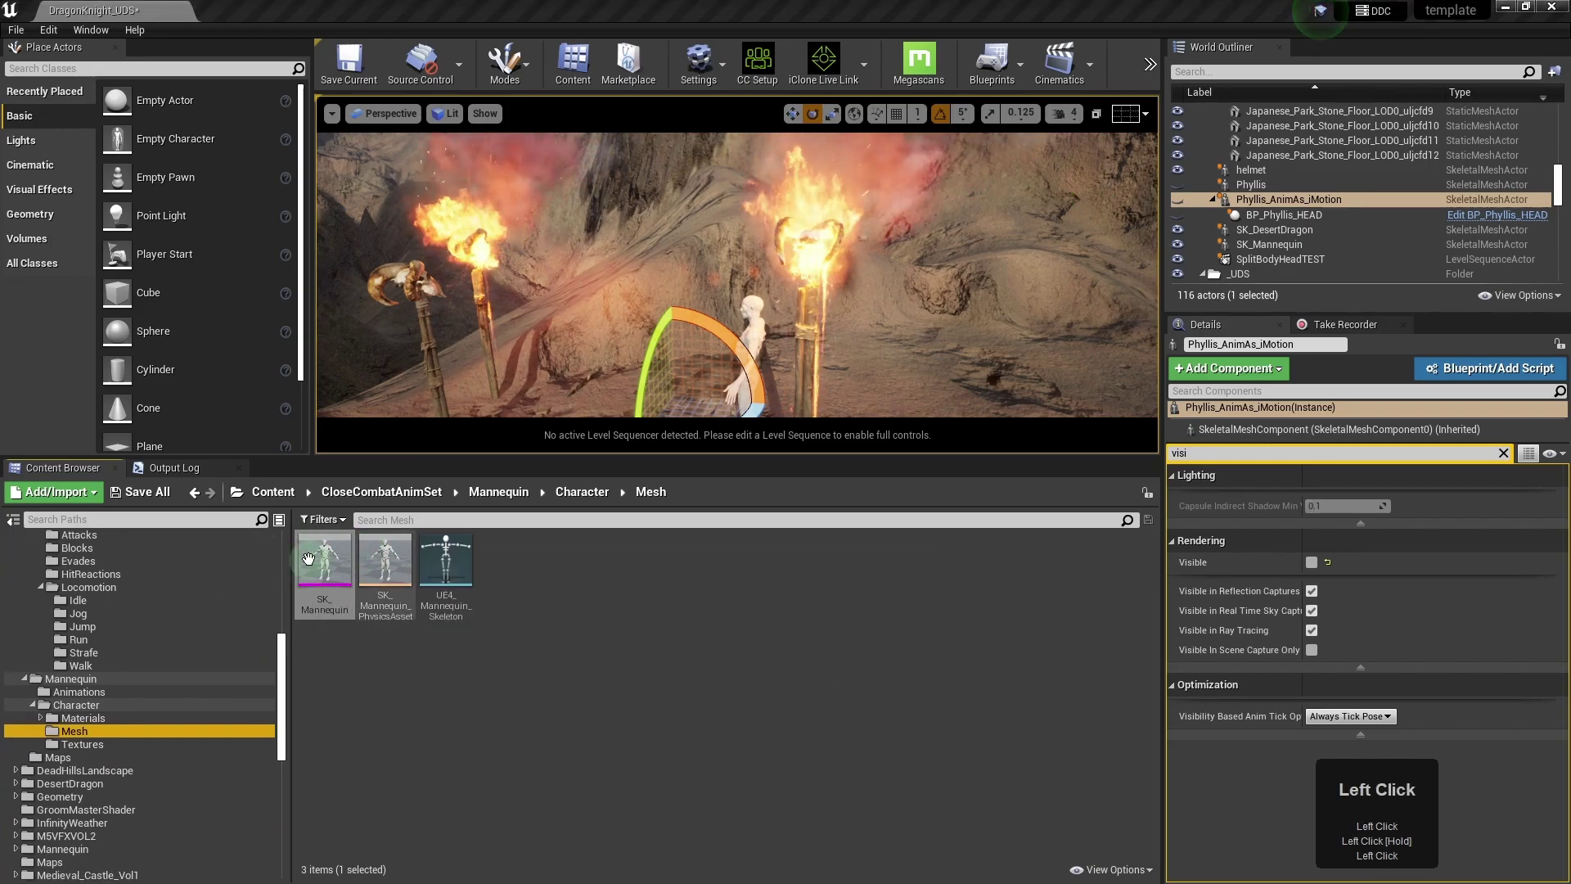
mouse_move(325, 562)
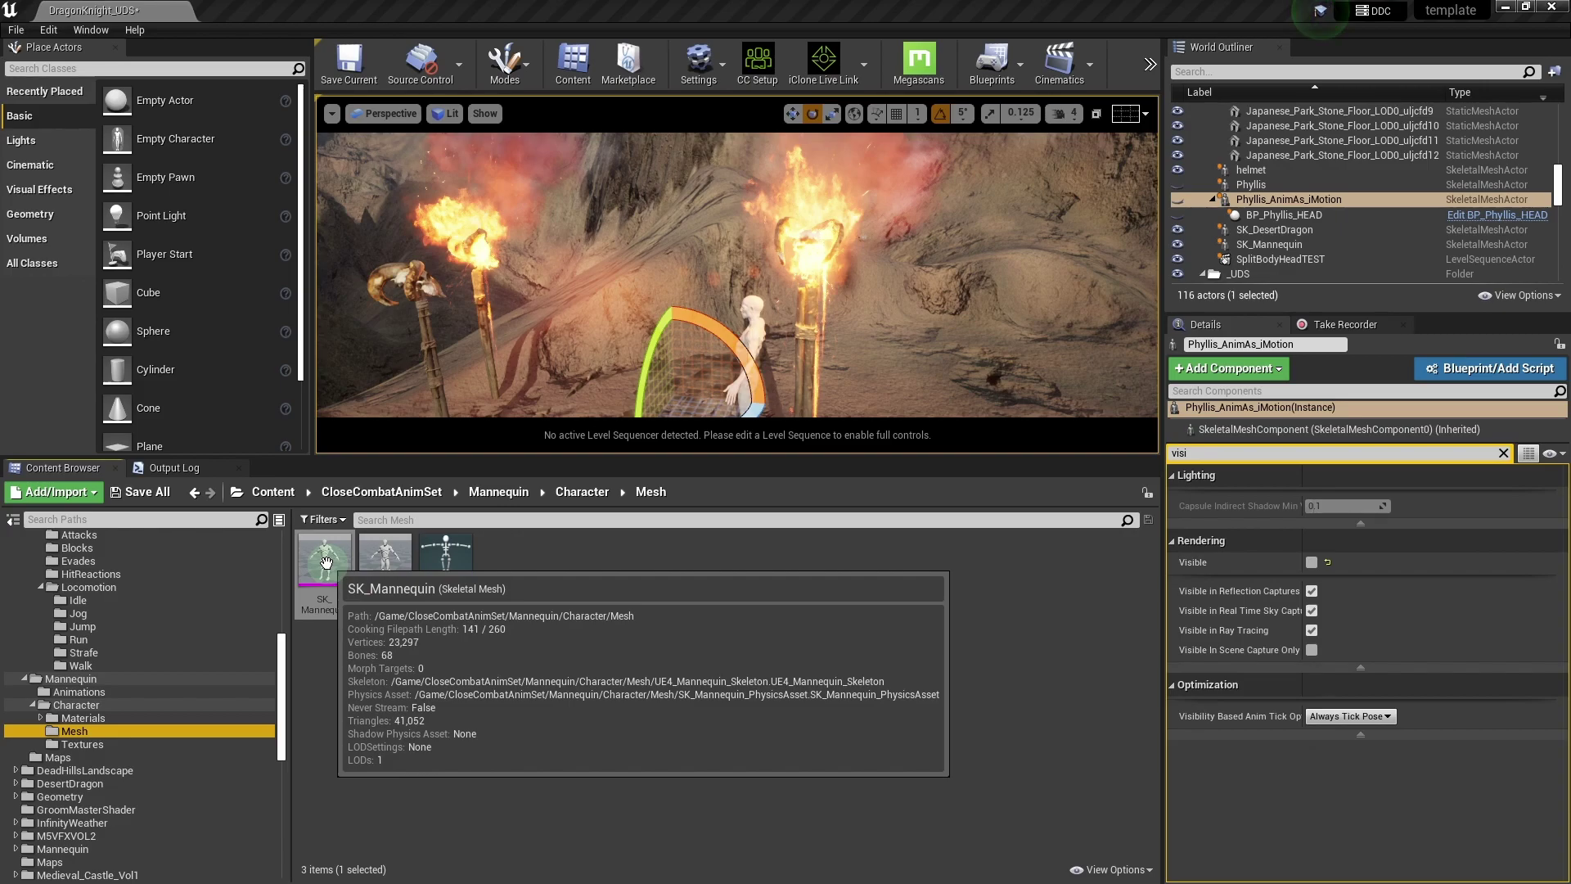
Step: Open SK_Mannequin, switch to its UE4_Mannequin_Skeleton and show the Retarget Manager
double_click(325, 562)
left_click(438, 488)
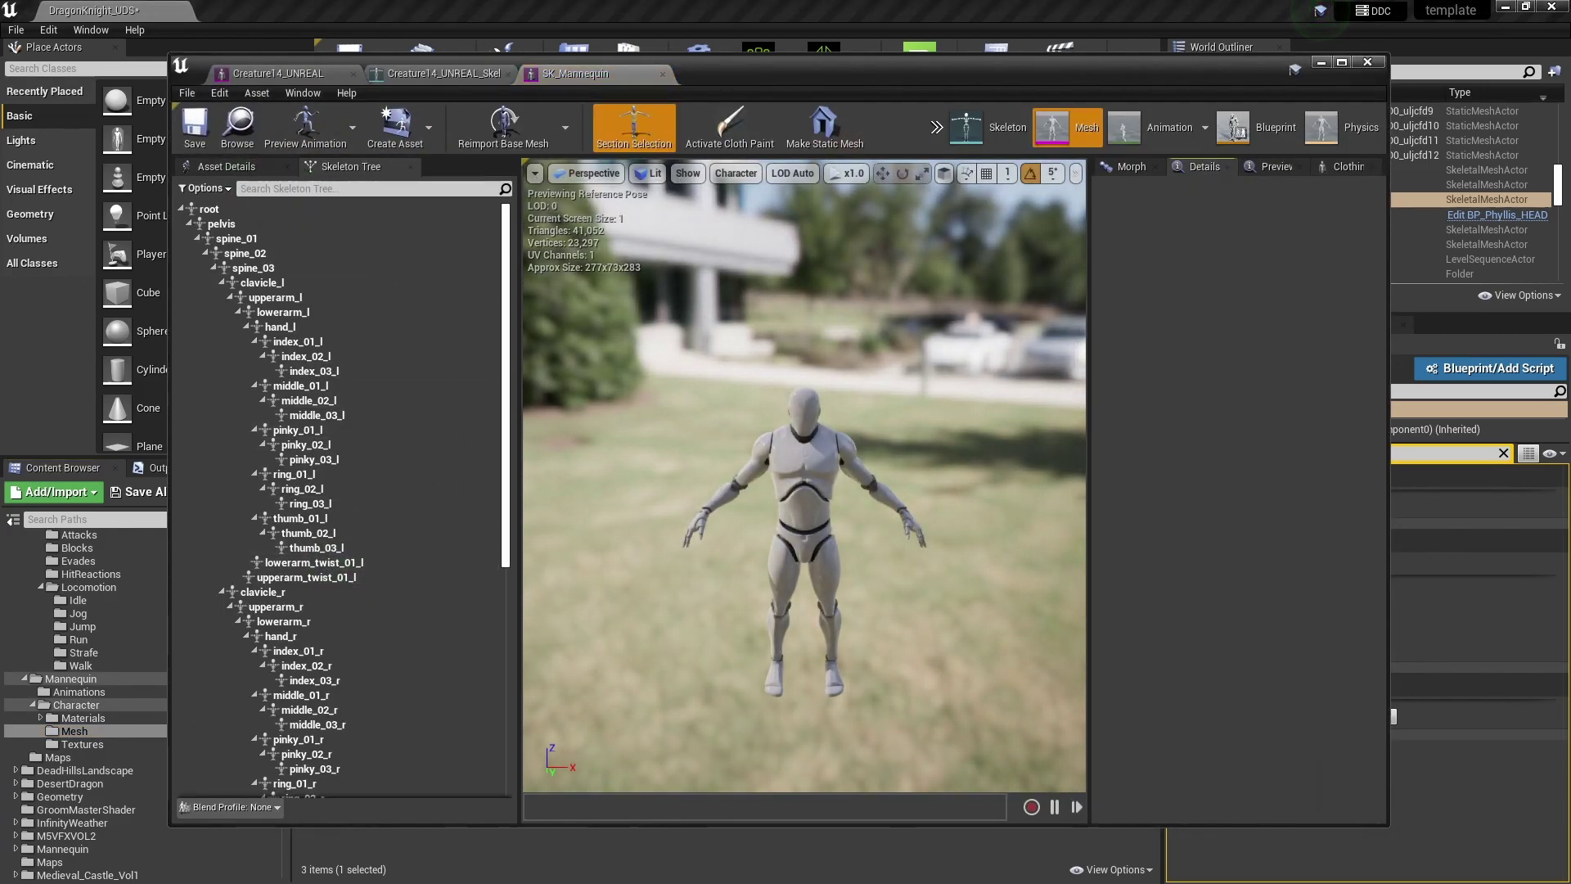
left_click(1006, 129)
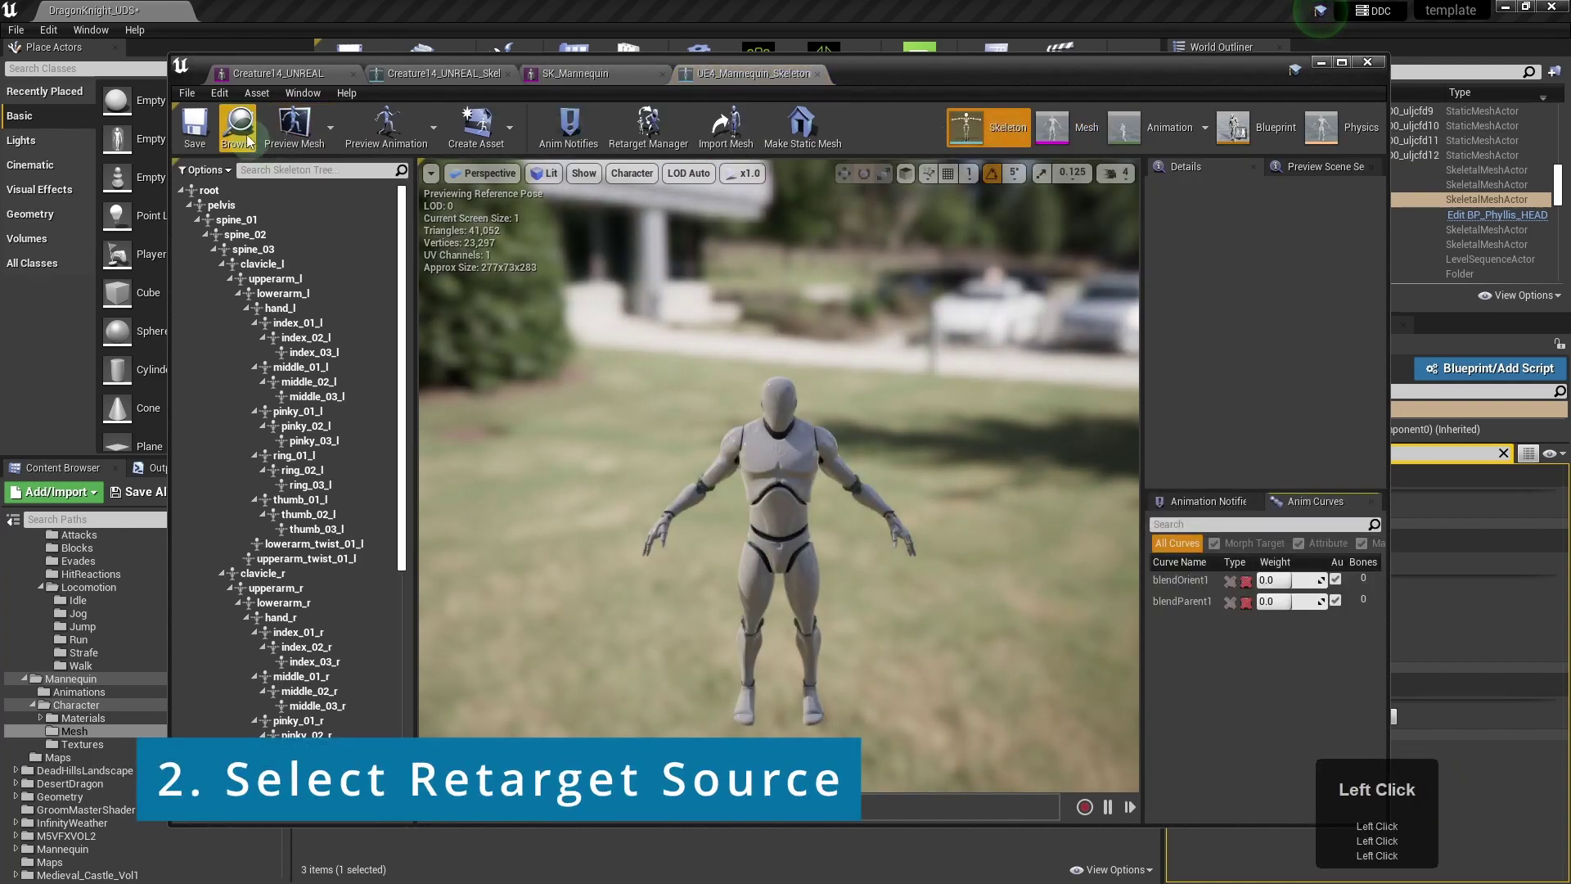
left_click(302, 93)
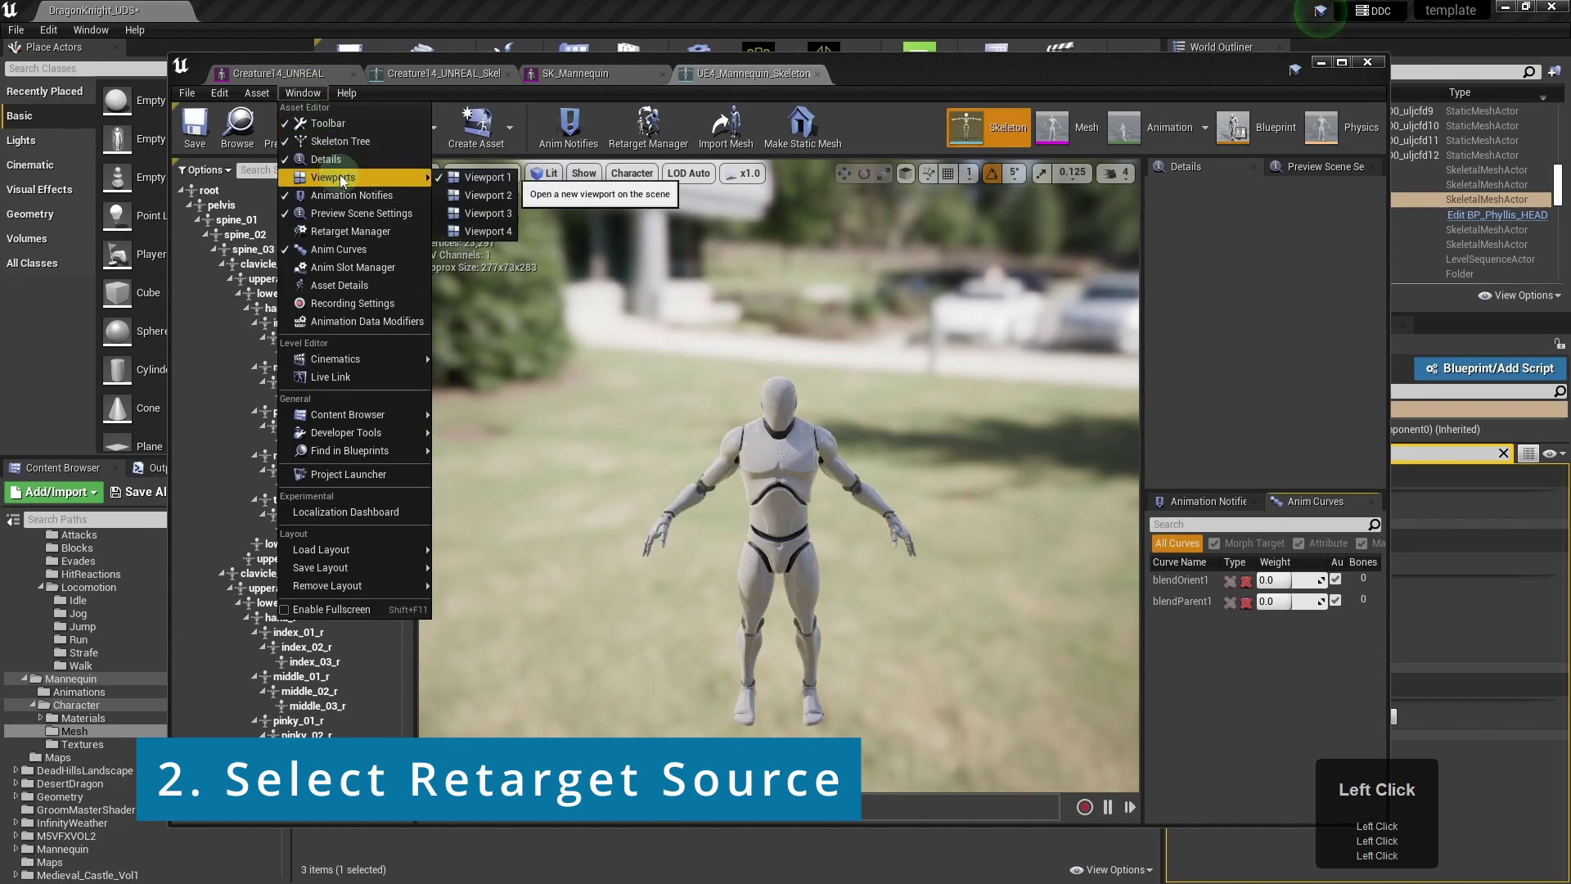
left_click(350, 231)
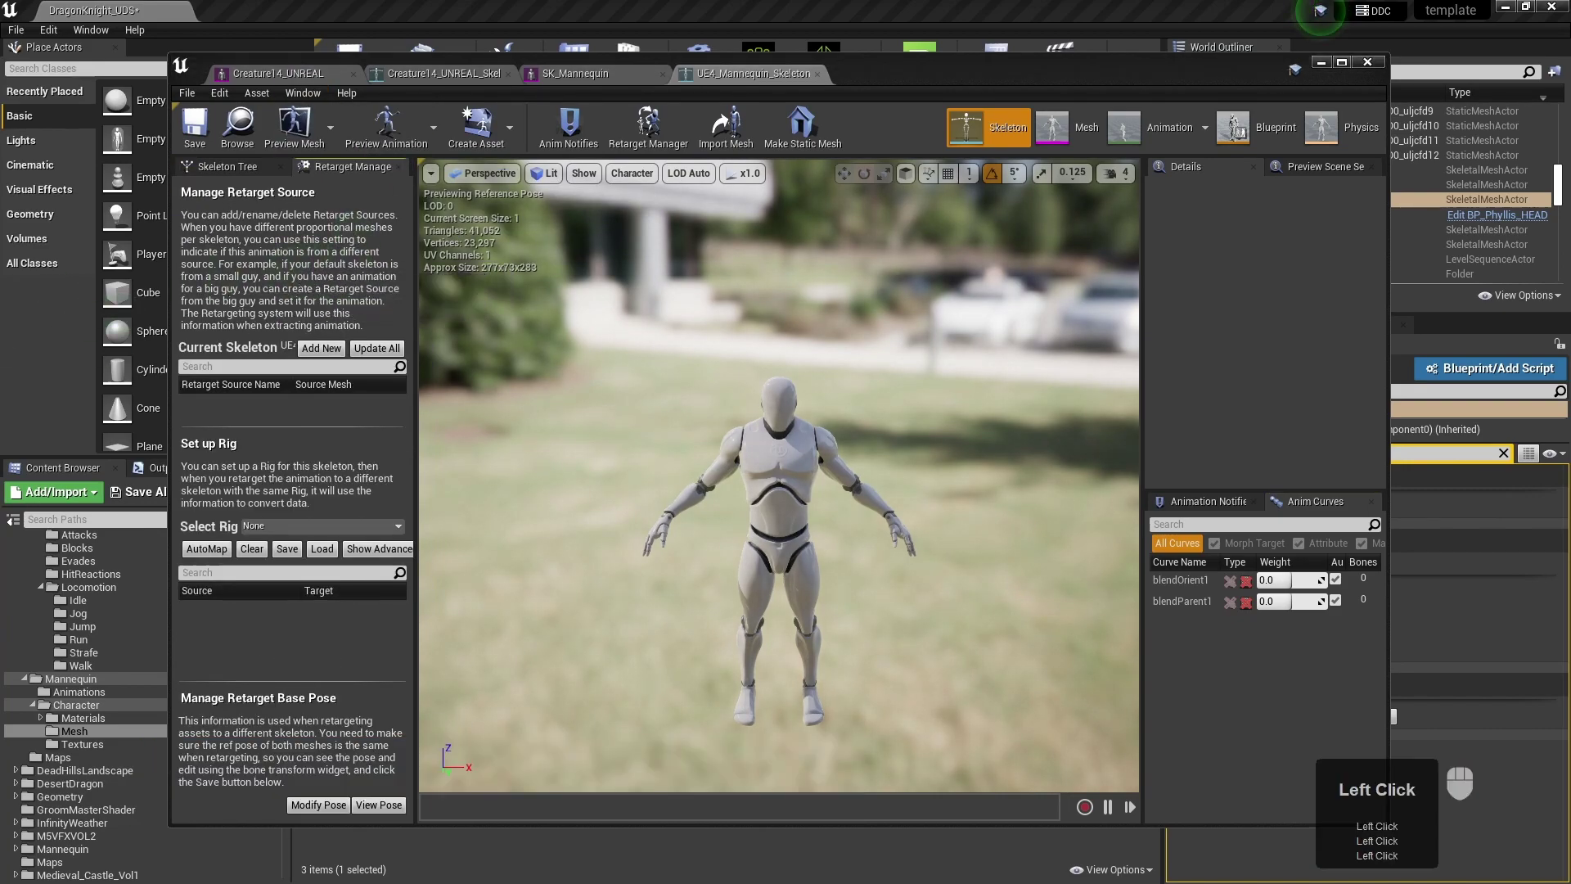
Step: Add SK_Mannequin as a retarget source, assign the Humanoid rig to the mannequin skeleton and save it
left_click(324, 349)
left_click(355, 302)
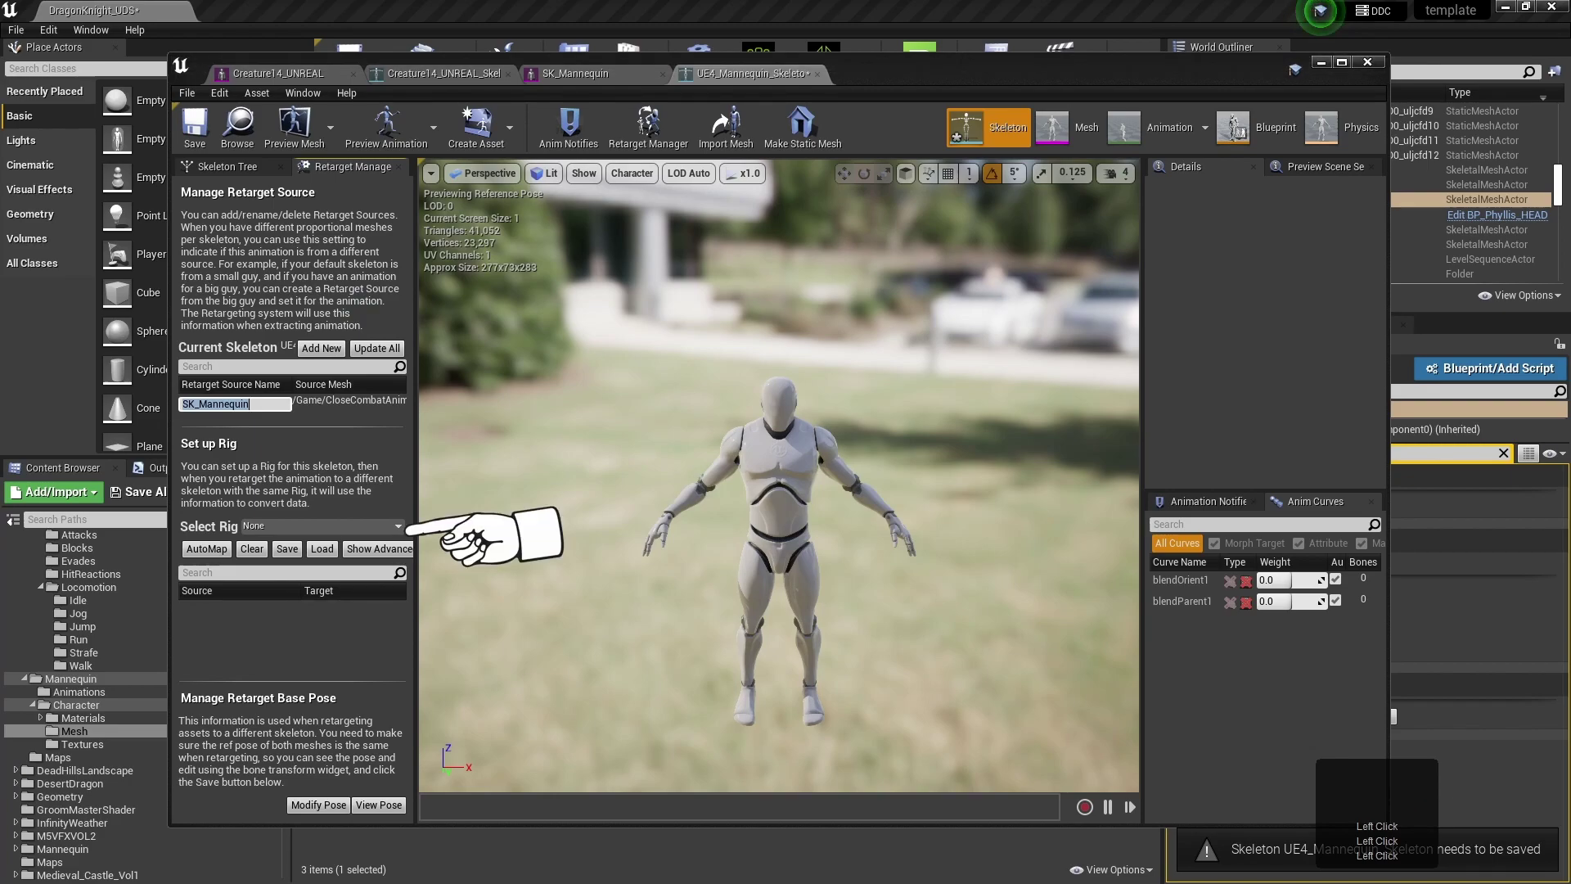
left_click(397, 531)
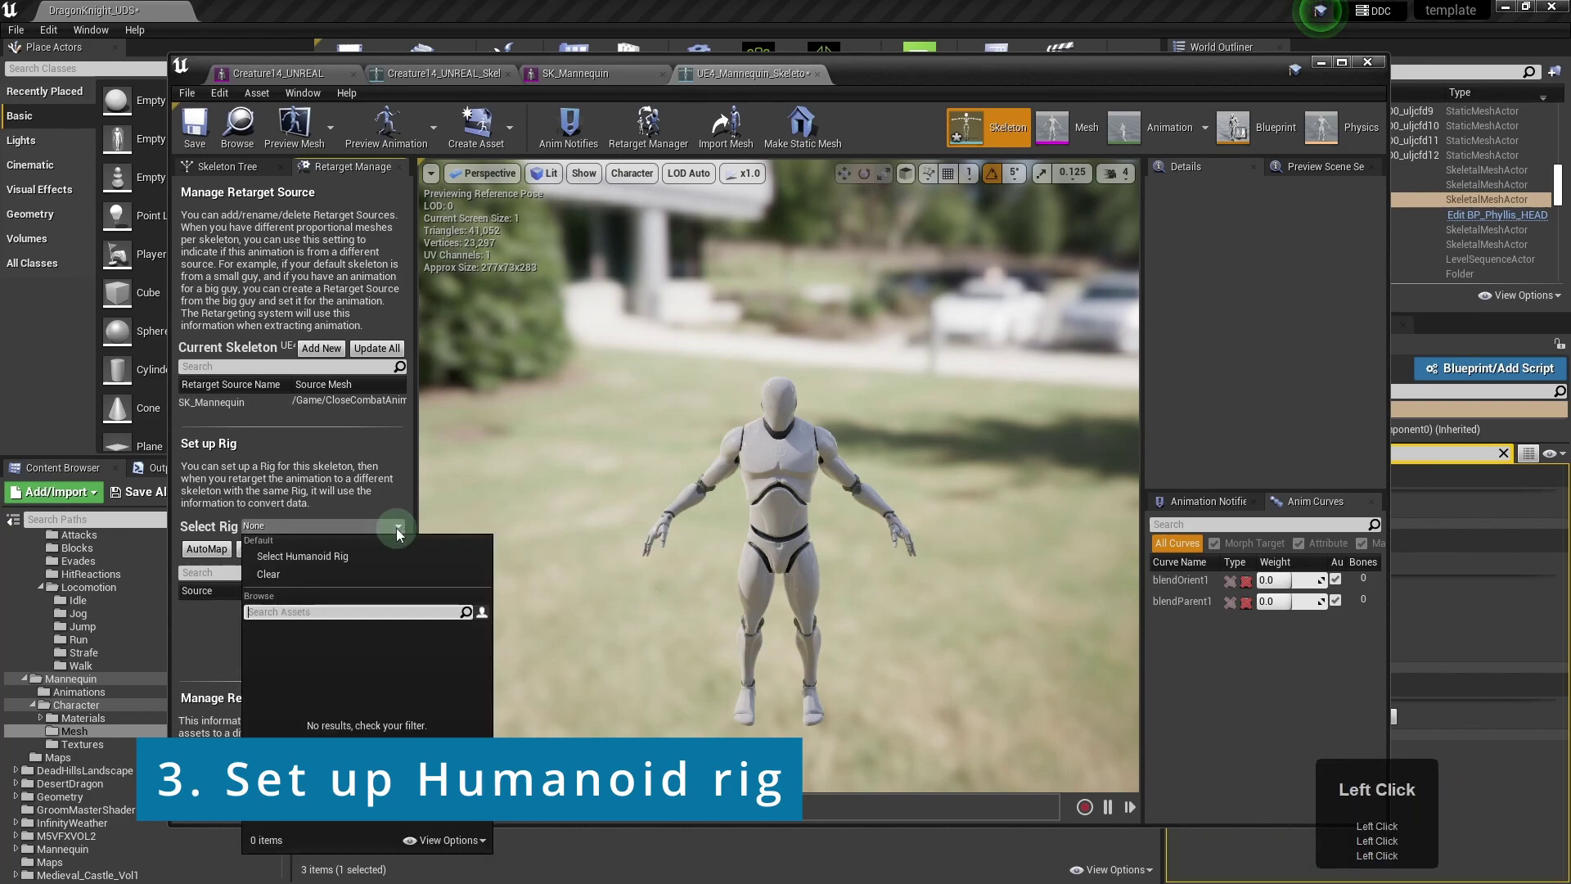
left_click(326, 553)
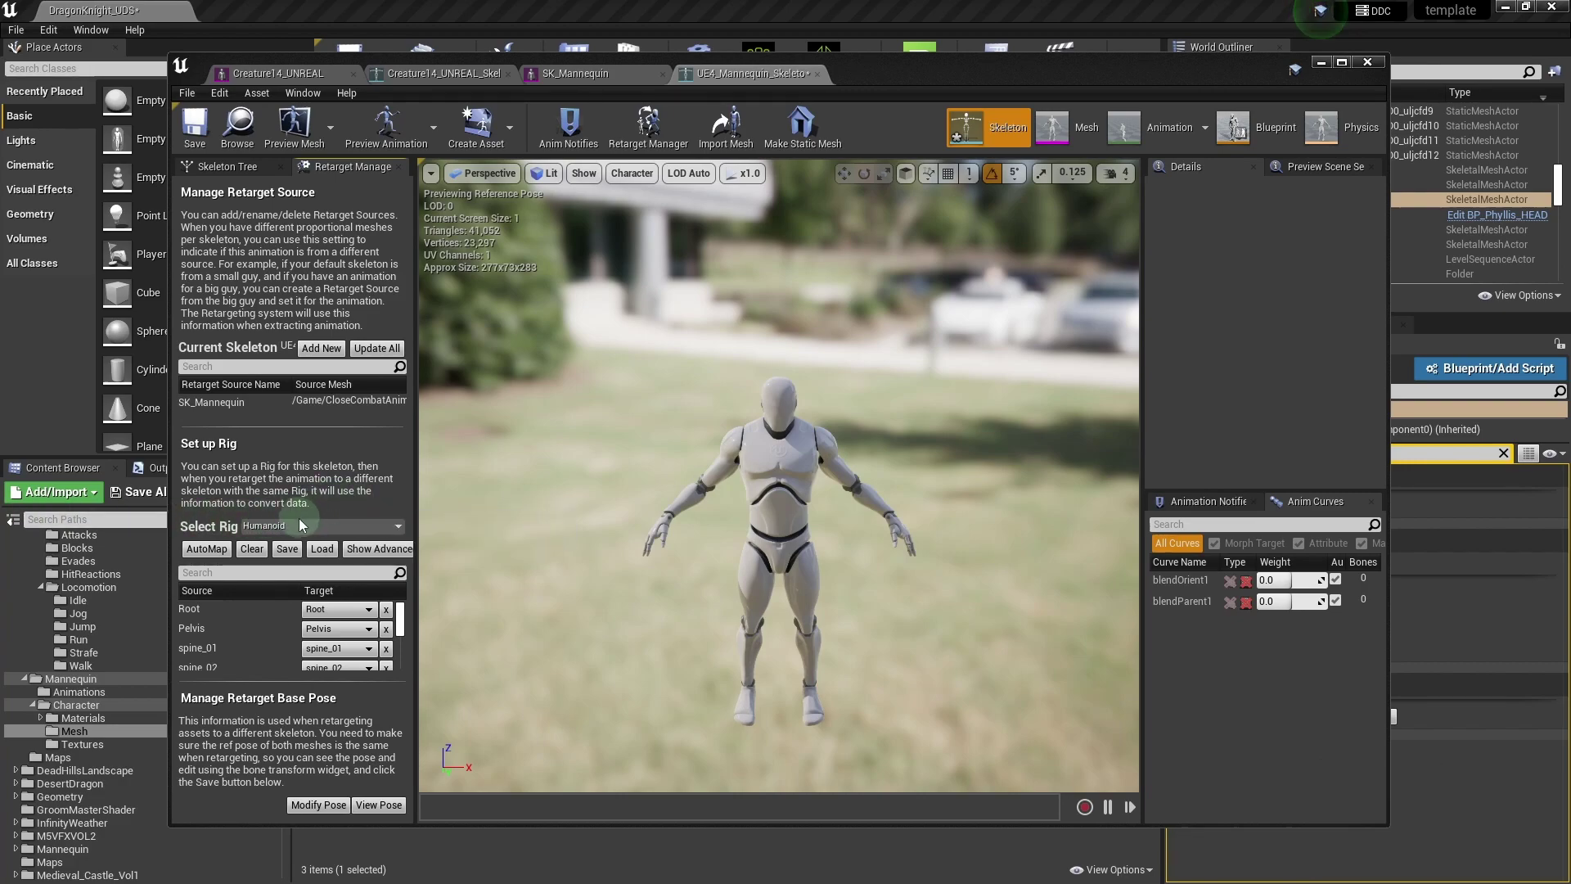
left_click(197, 136)
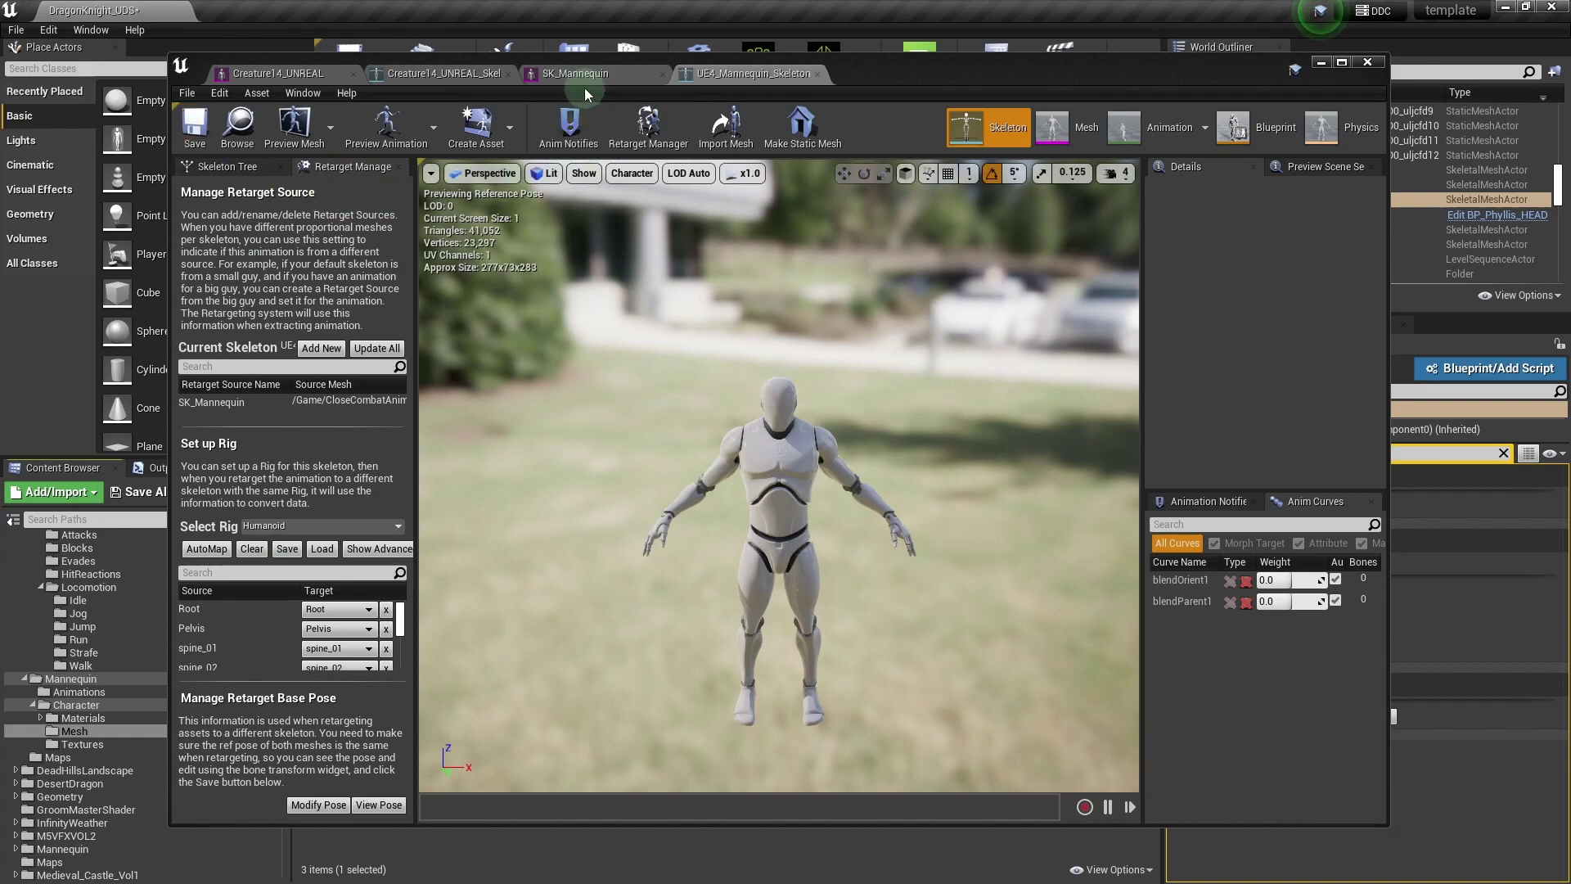
Step: Compare the retarget setups of the Creature14_UNREAL and UE4_Mannequin skeletons, and minimise the skeleton editor
left_click(425, 75)
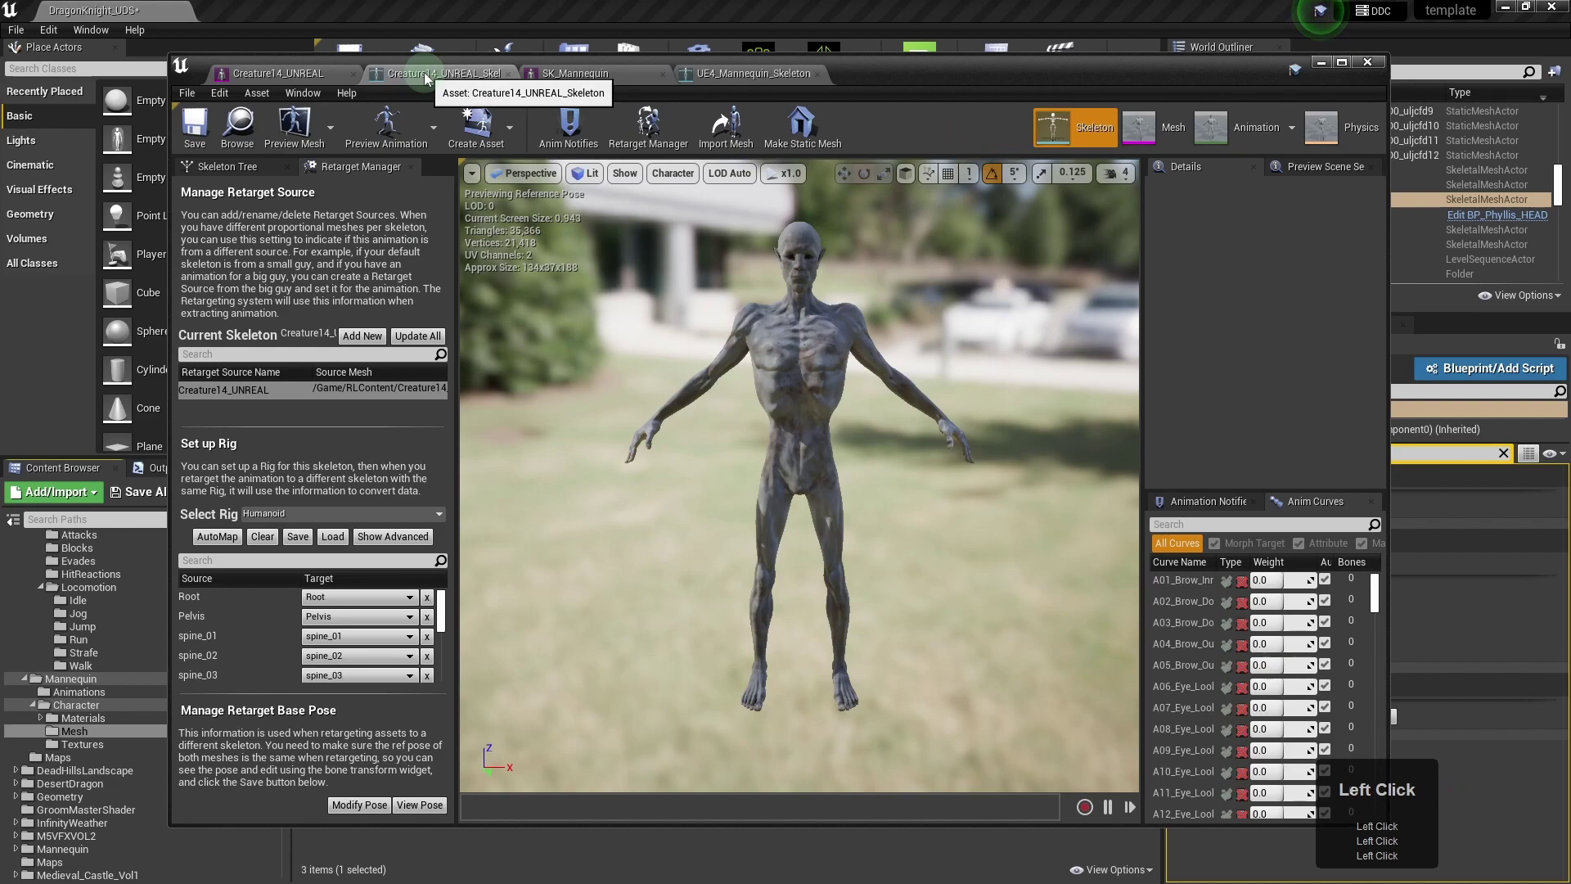
left_click(736, 76)
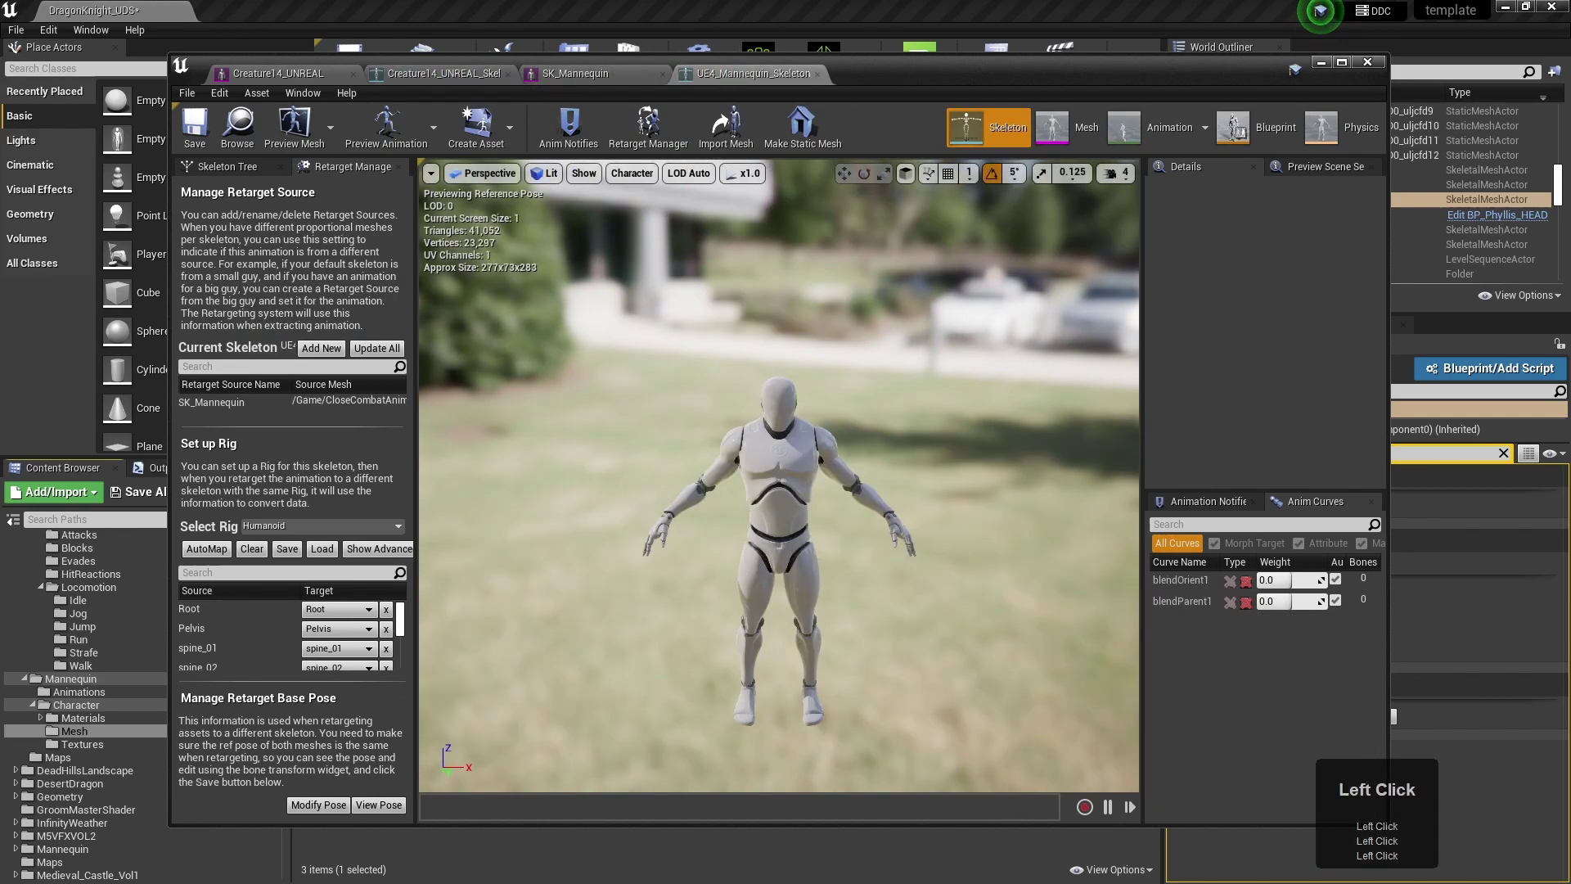
left_click(1318, 97)
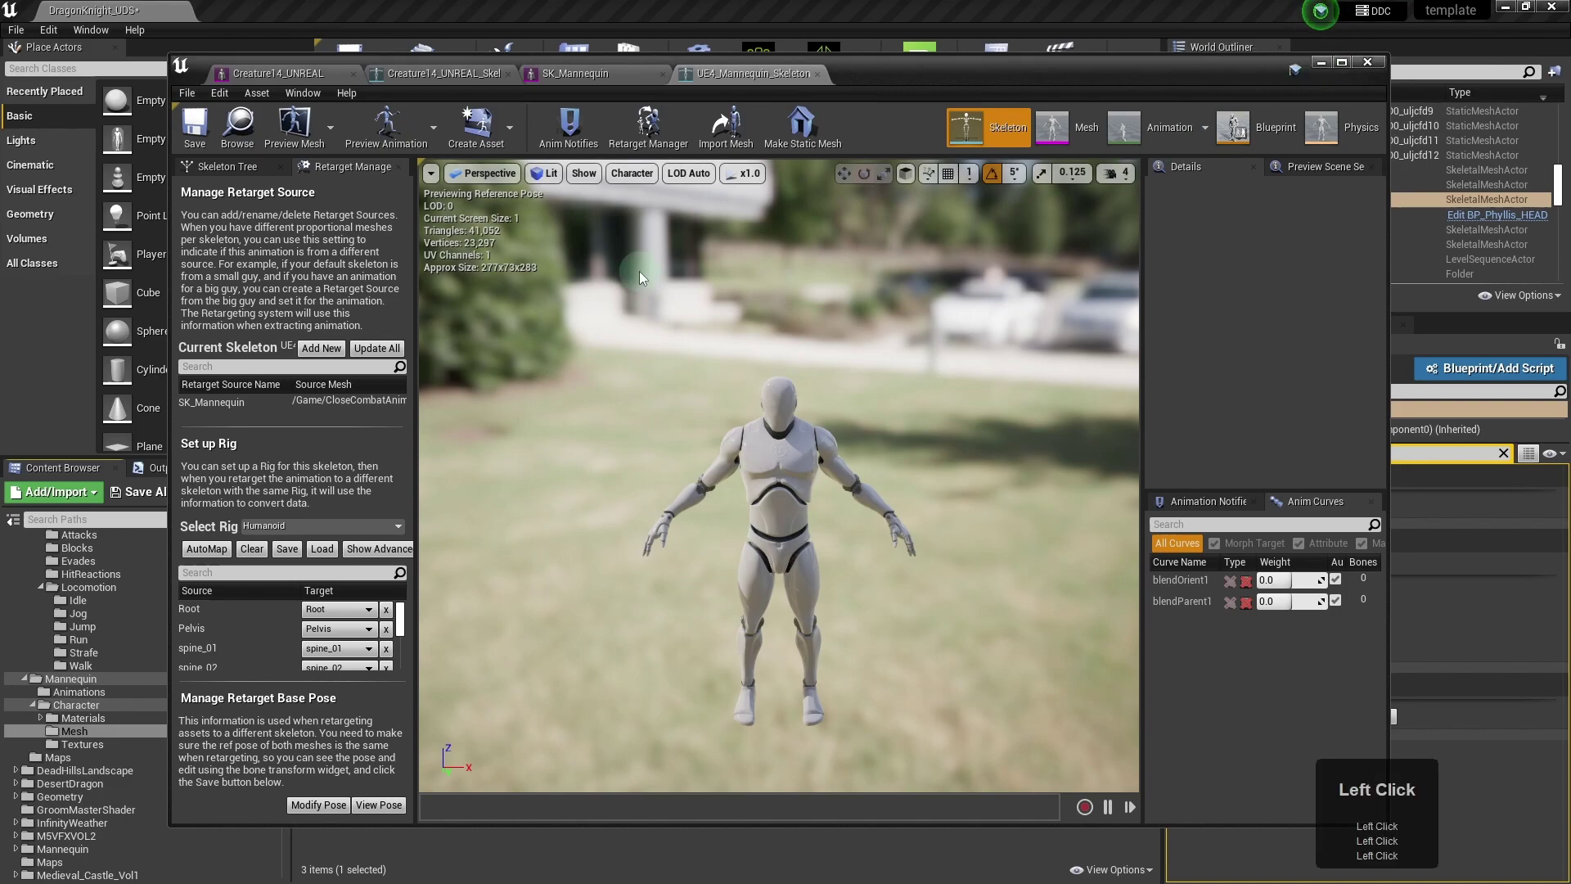
left_click(1321, 63)
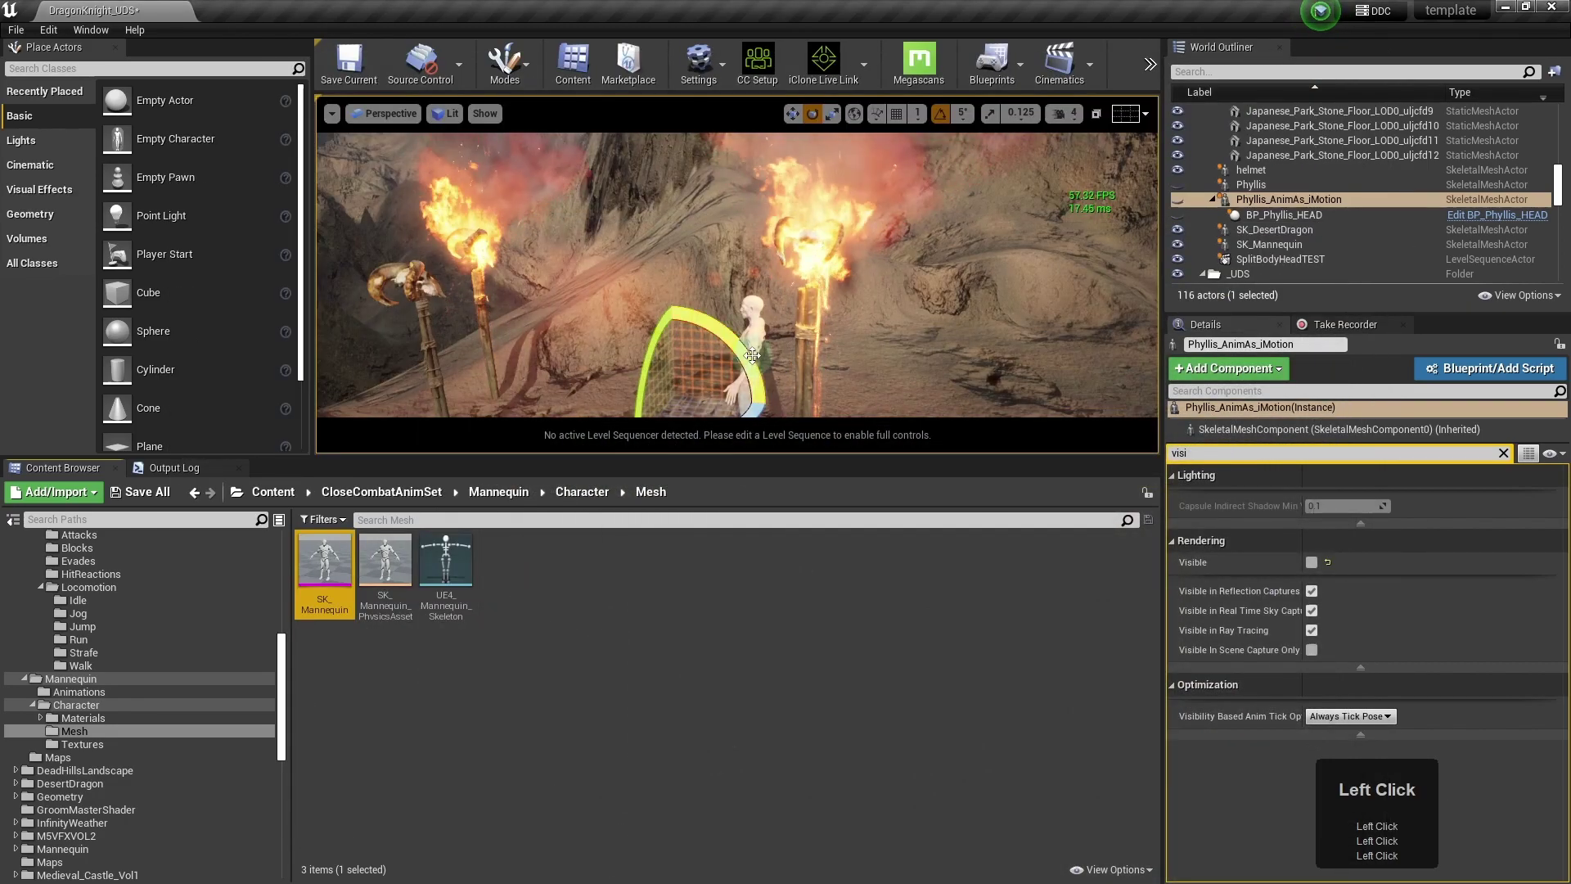
Step: Open CloseCombatAnimSet's Run folder under the RootMotion Locomotion animations
left_click_drag(282, 689, 281, 657)
left_click(79, 754)
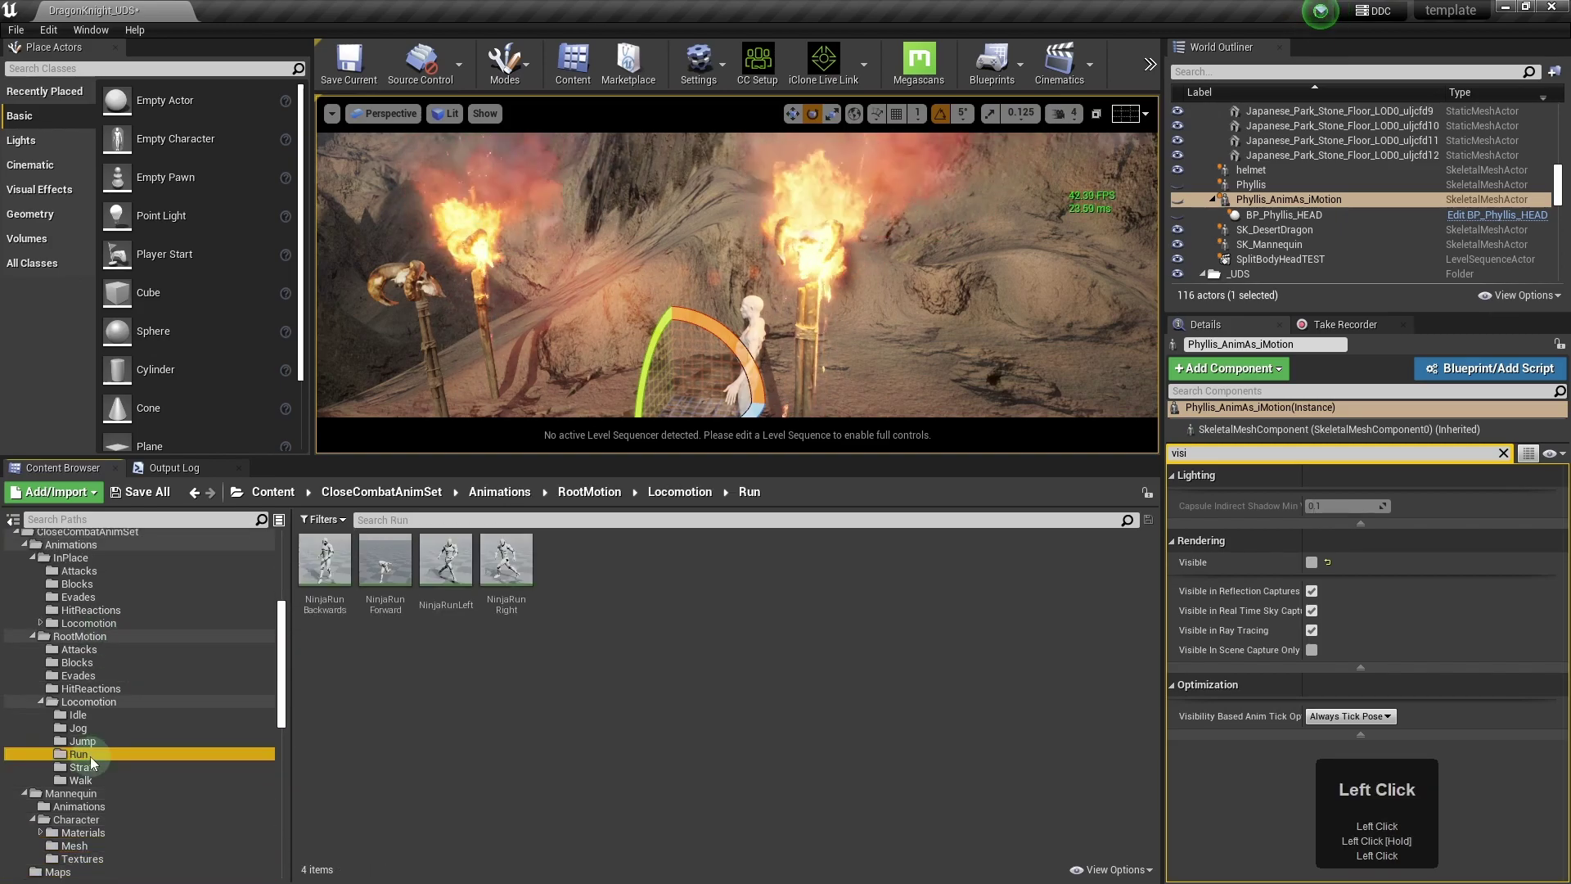
left_click(81, 741)
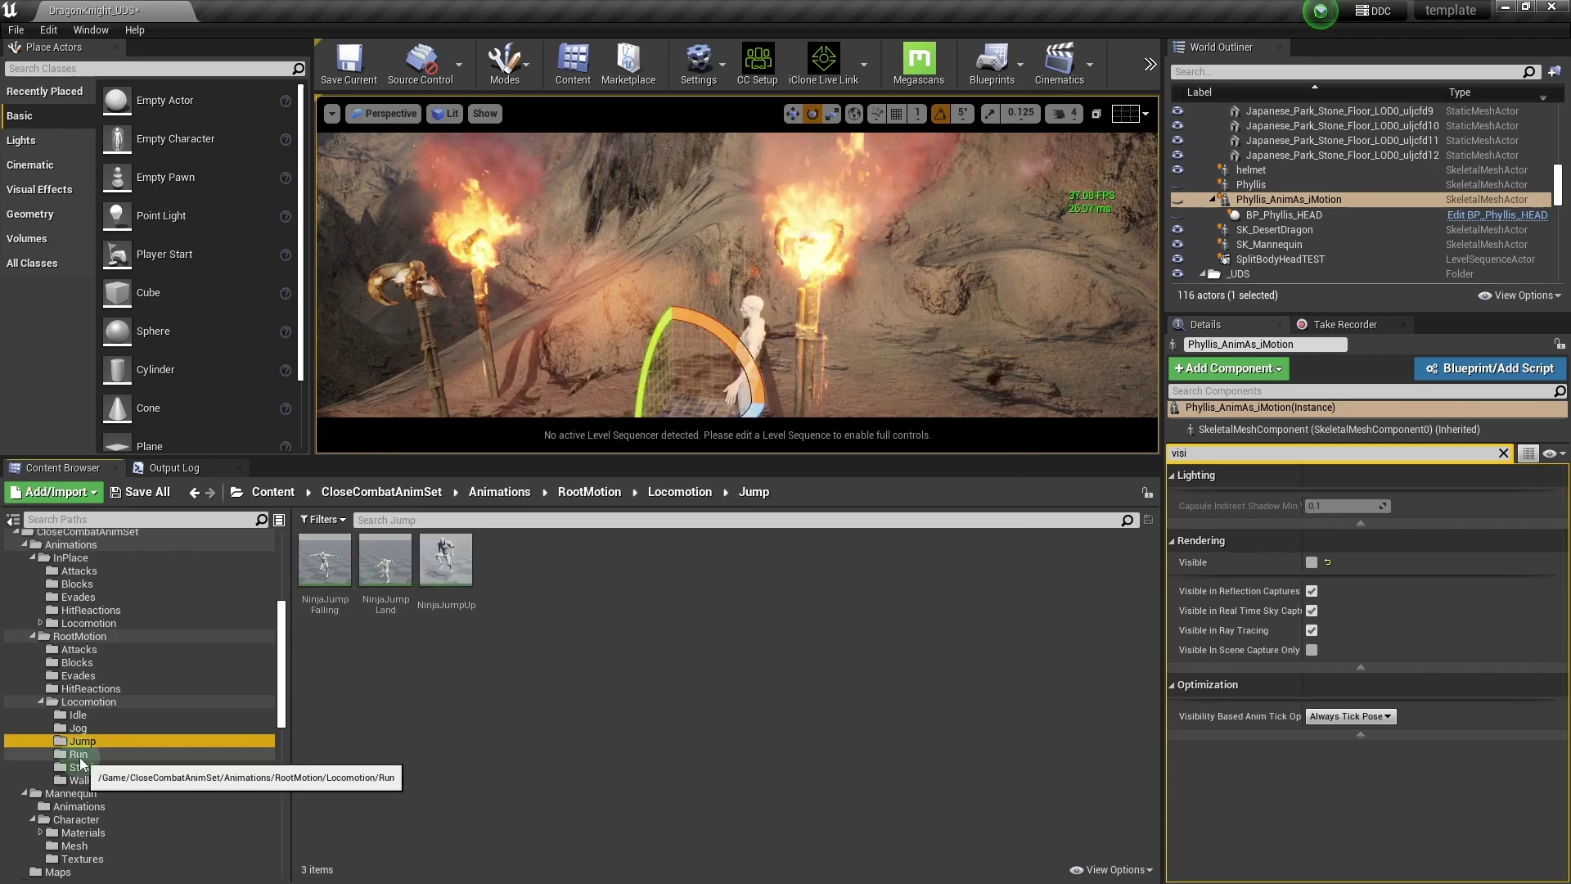
left_click(79, 754)
Step: Duplicate and retarget the NinjaRunForward animation to Creature14_UNREAL_Skeleton, keeping the default retarget options and destination folder
right_click(388, 578)
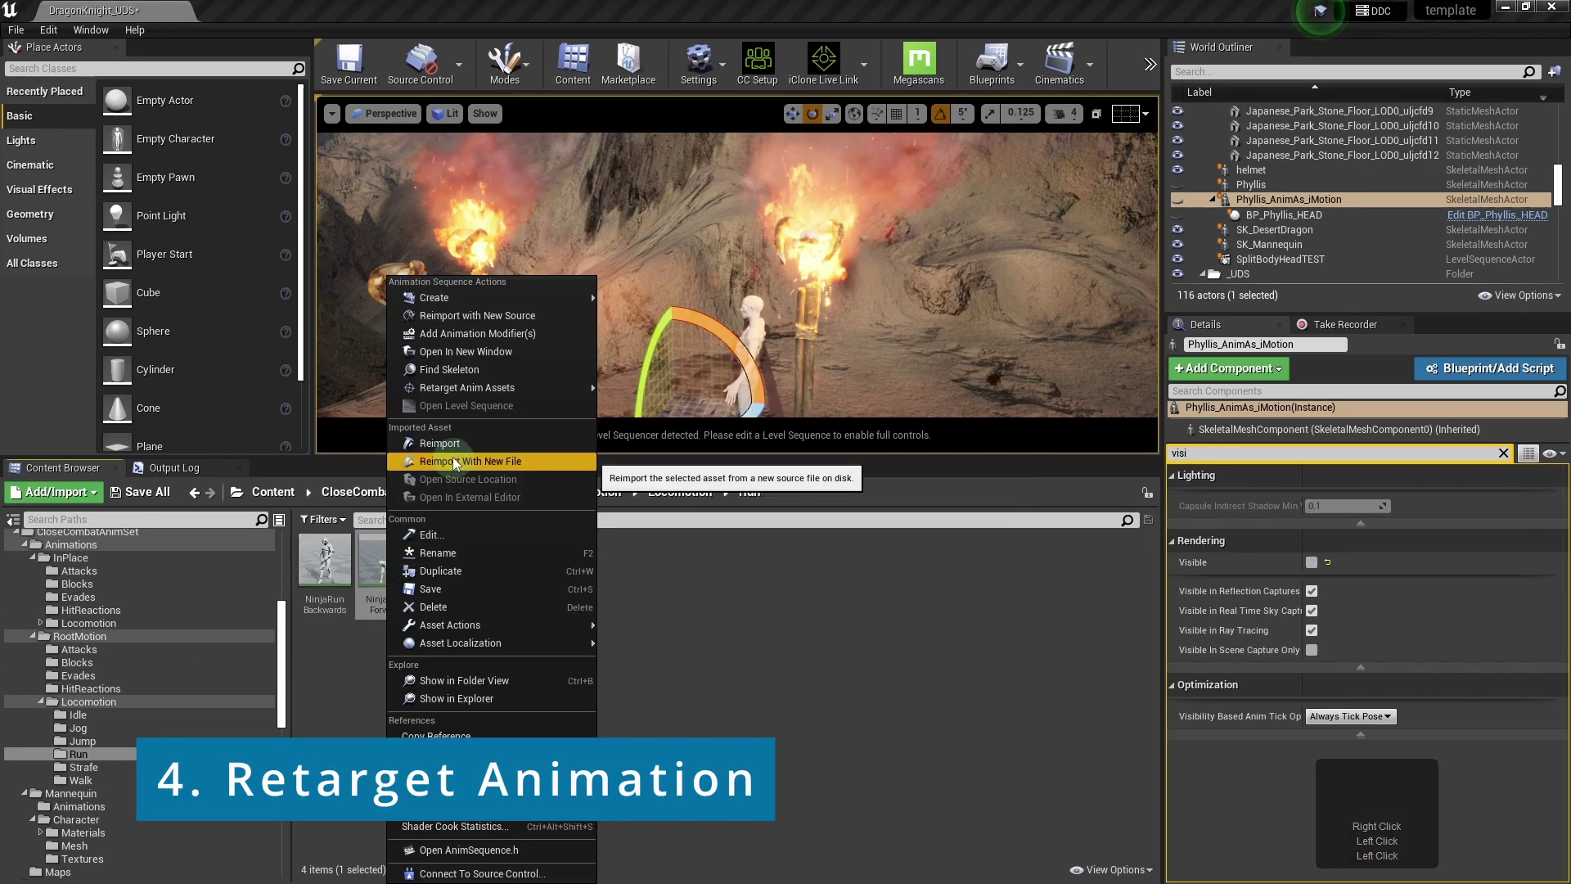
mouse_move(489, 390)
left_click(666, 385)
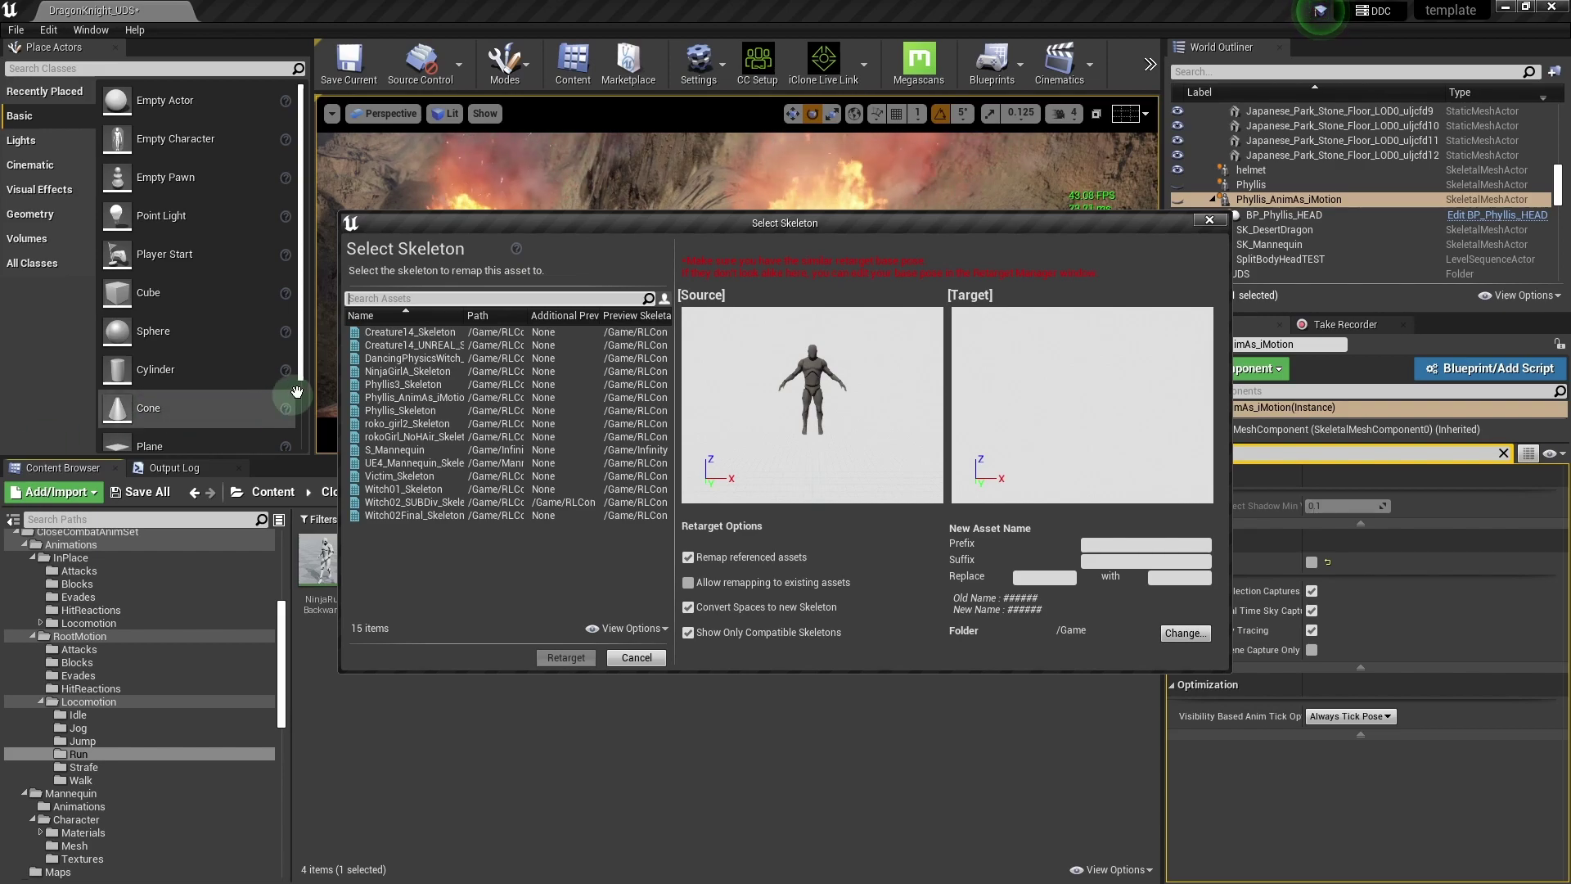
left_click(417, 346)
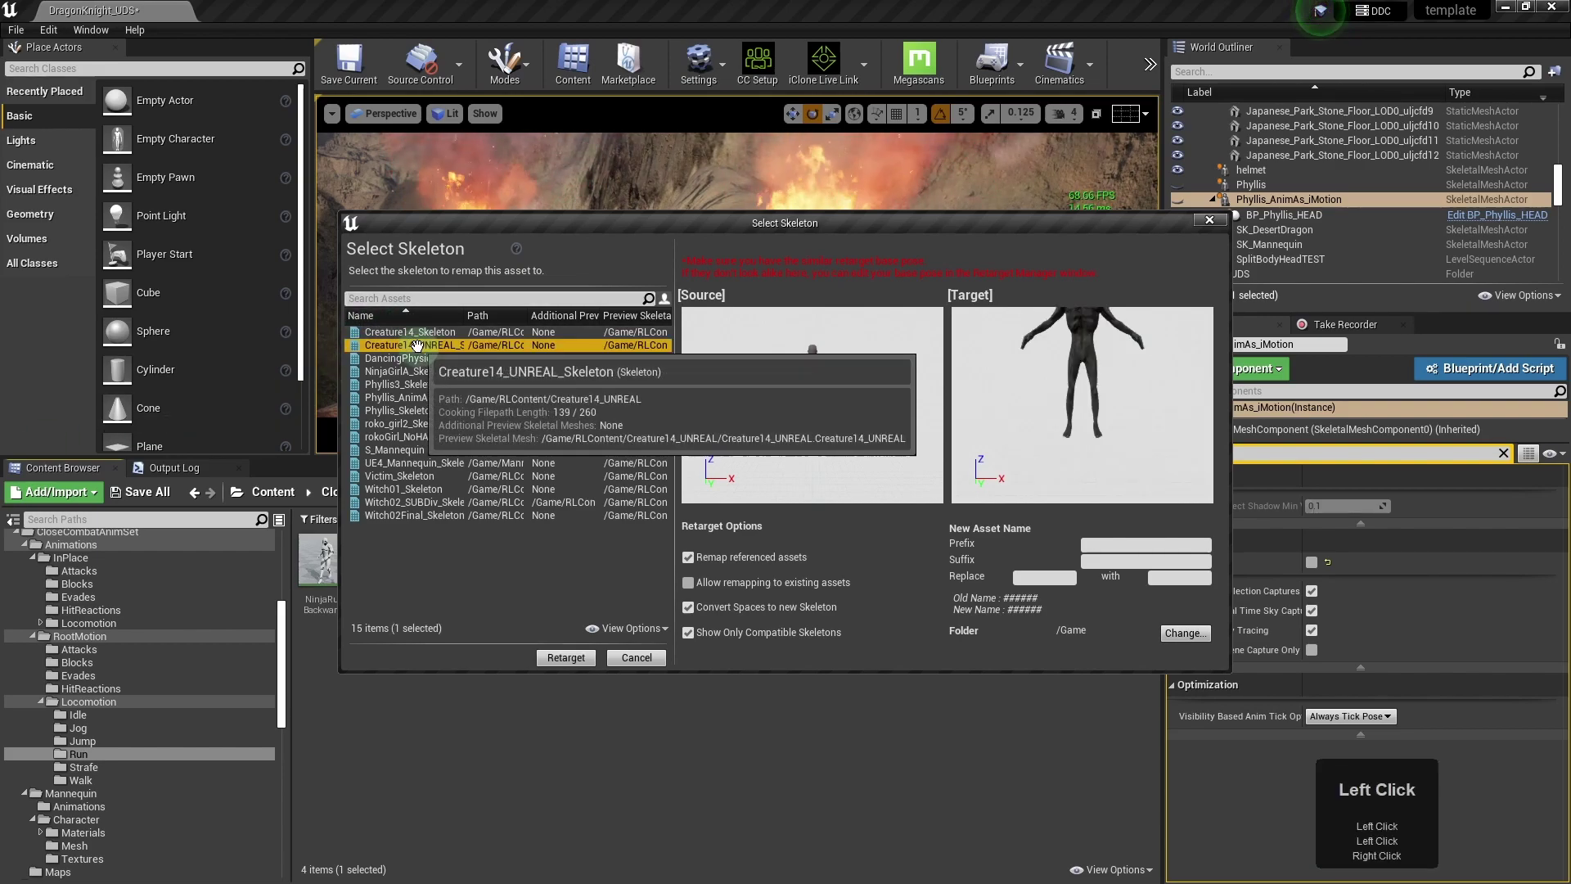
left_click(1113, 444)
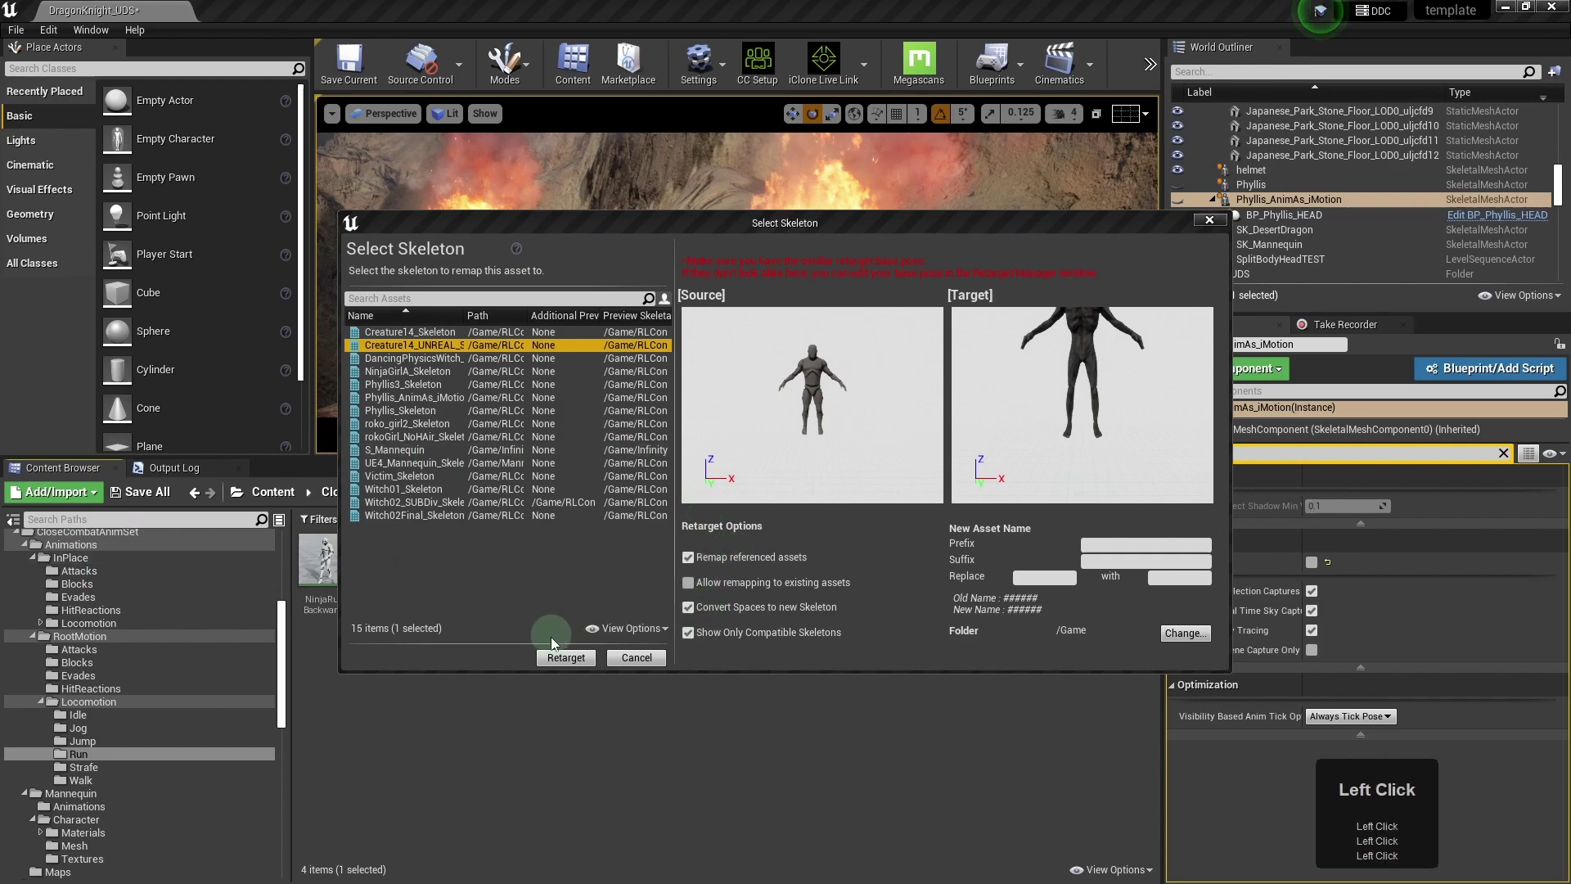
left_click(566, 658)
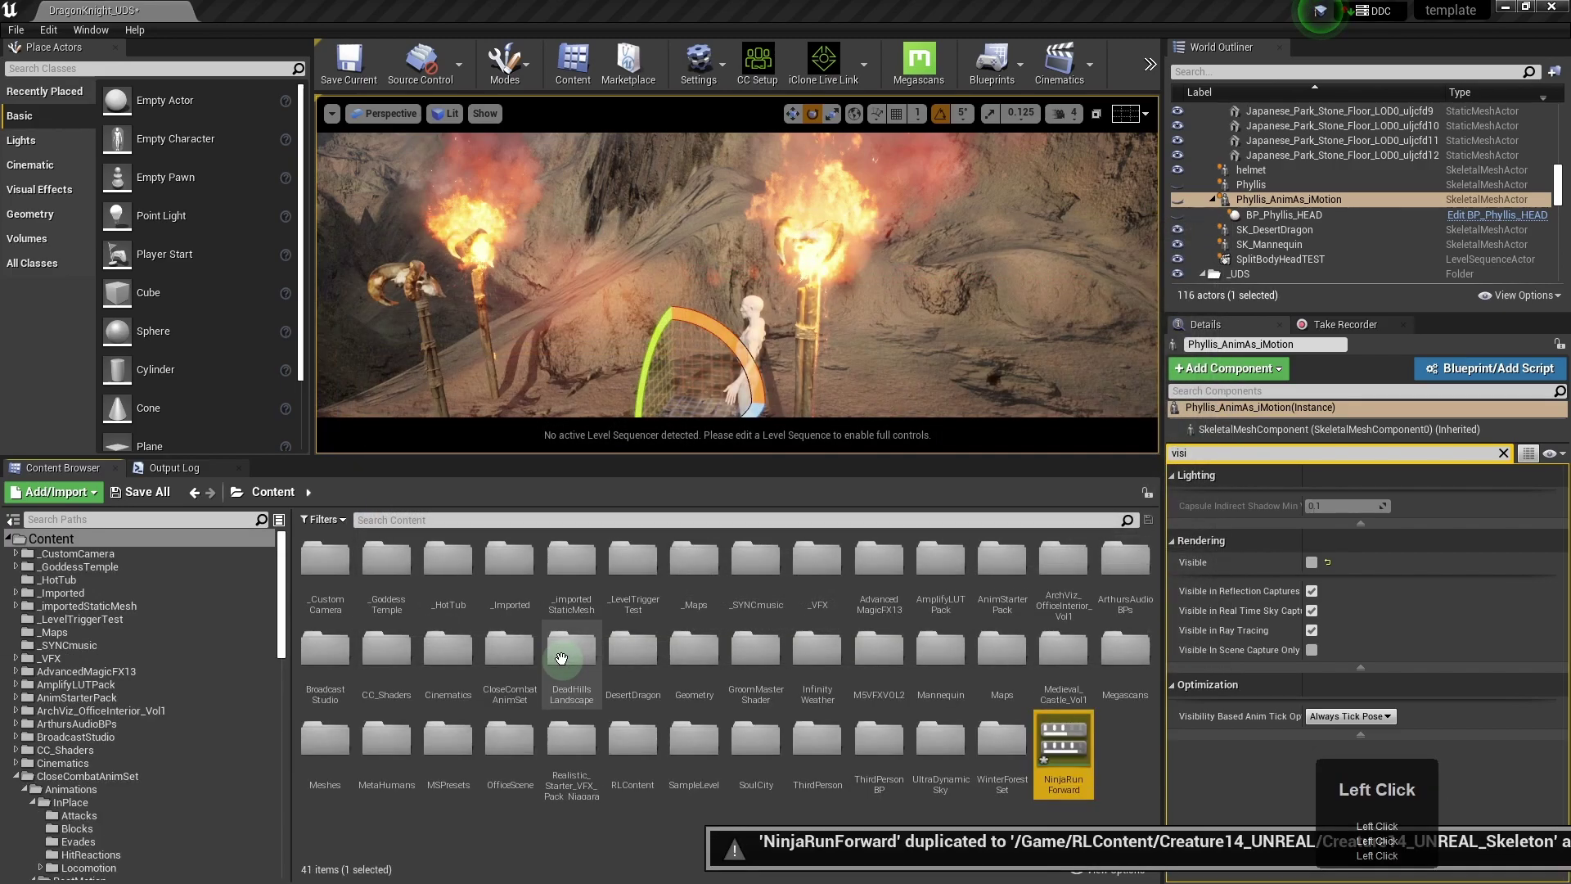
Step: Append _Creature14UNreal to the name of the retargeted NinjaRunForward animation in the Content folder
mouse_move(1068, 784)
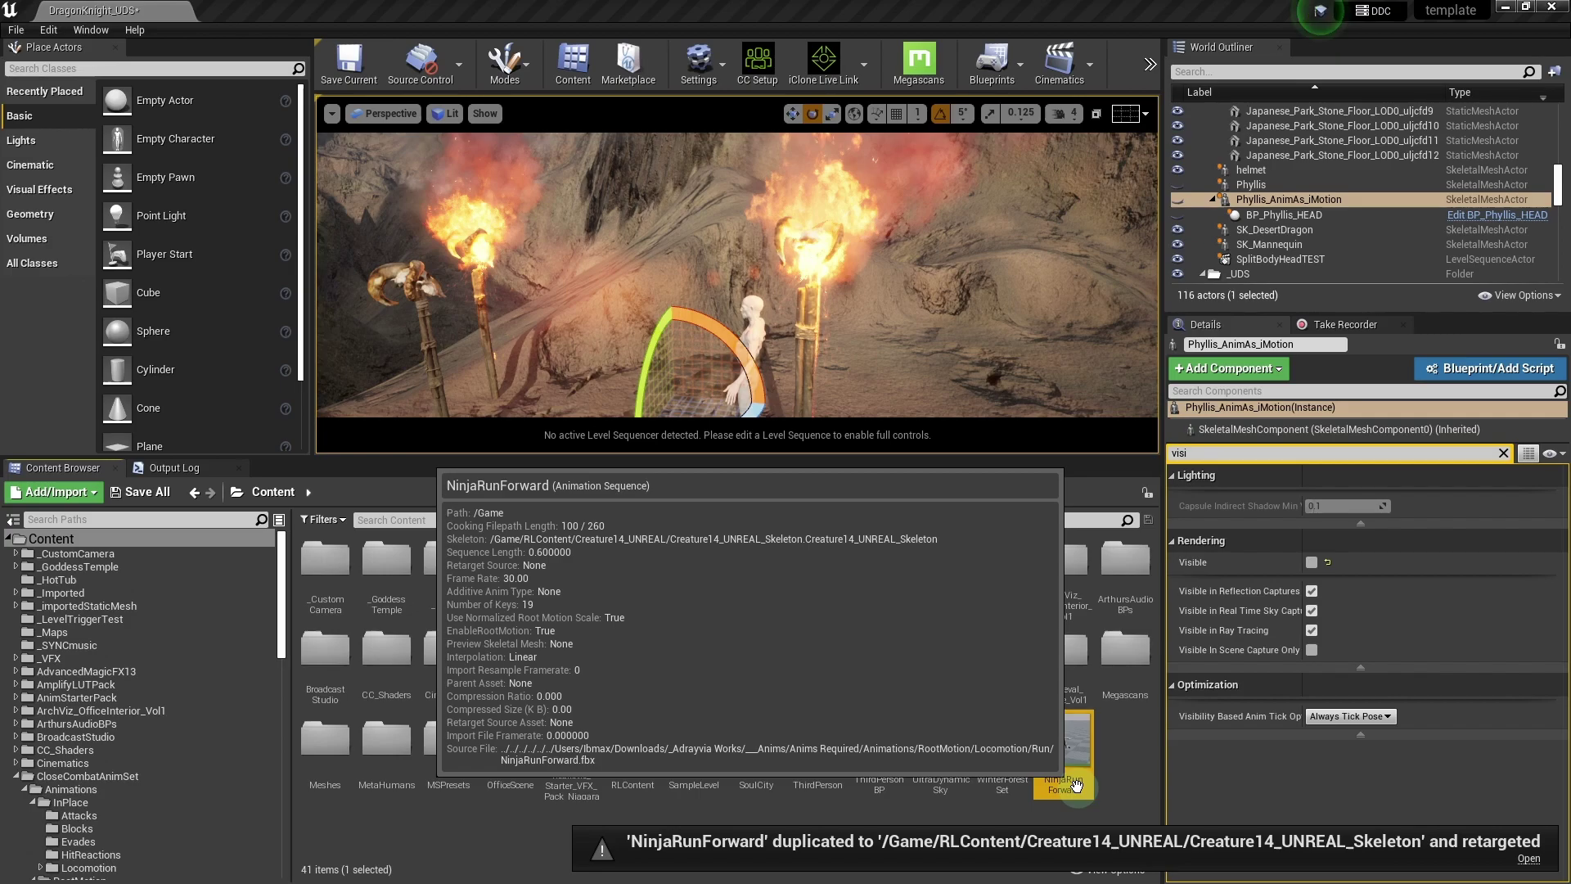
left_click(1075, 786)
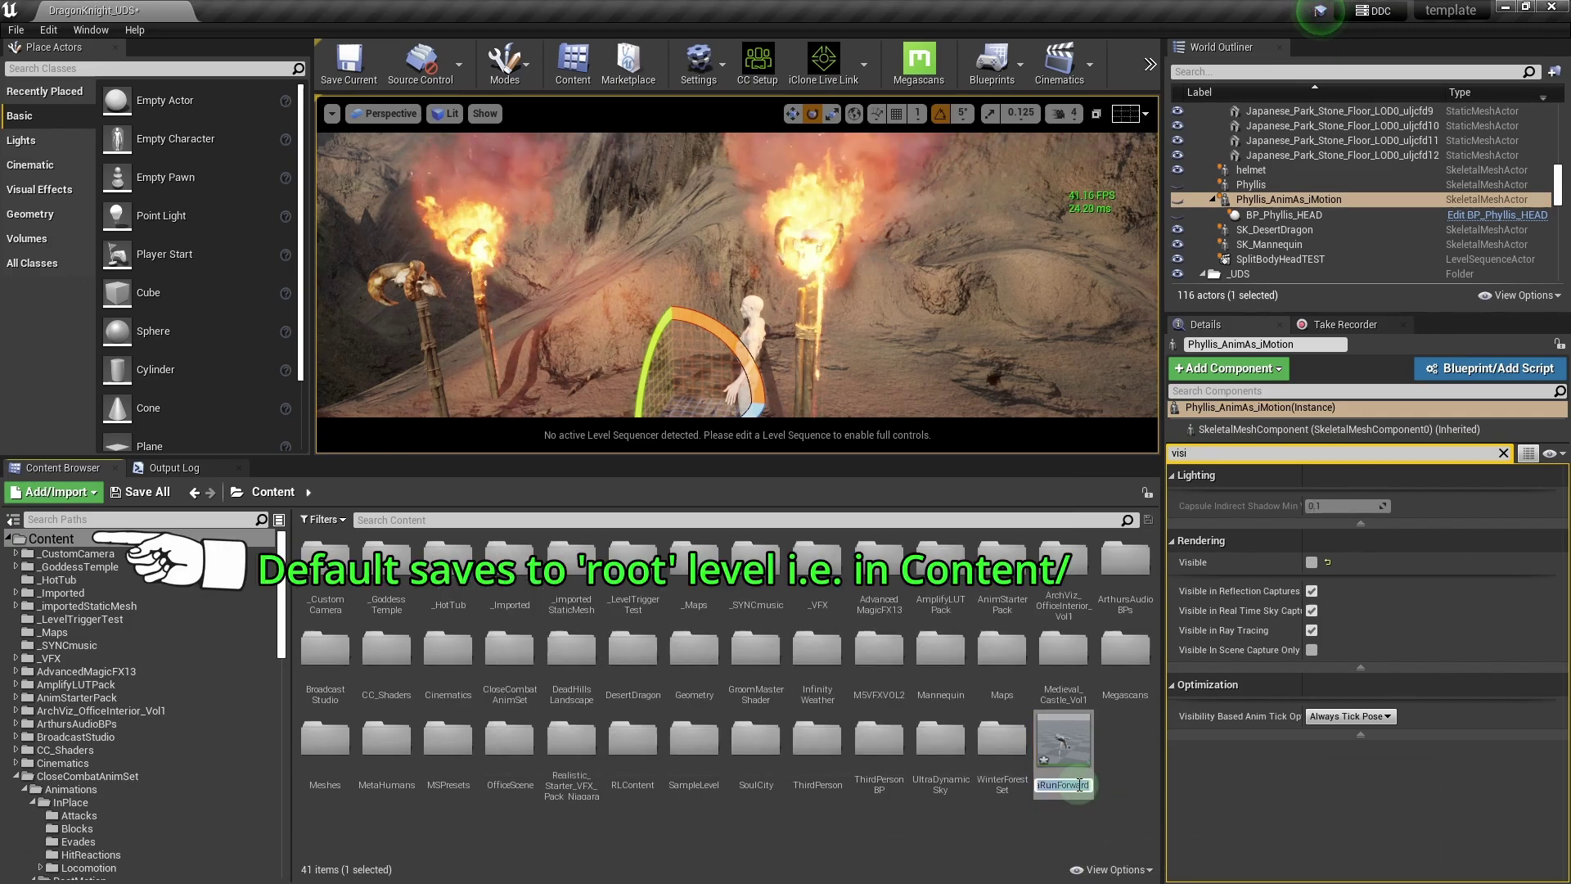
left_click(1079, 786)
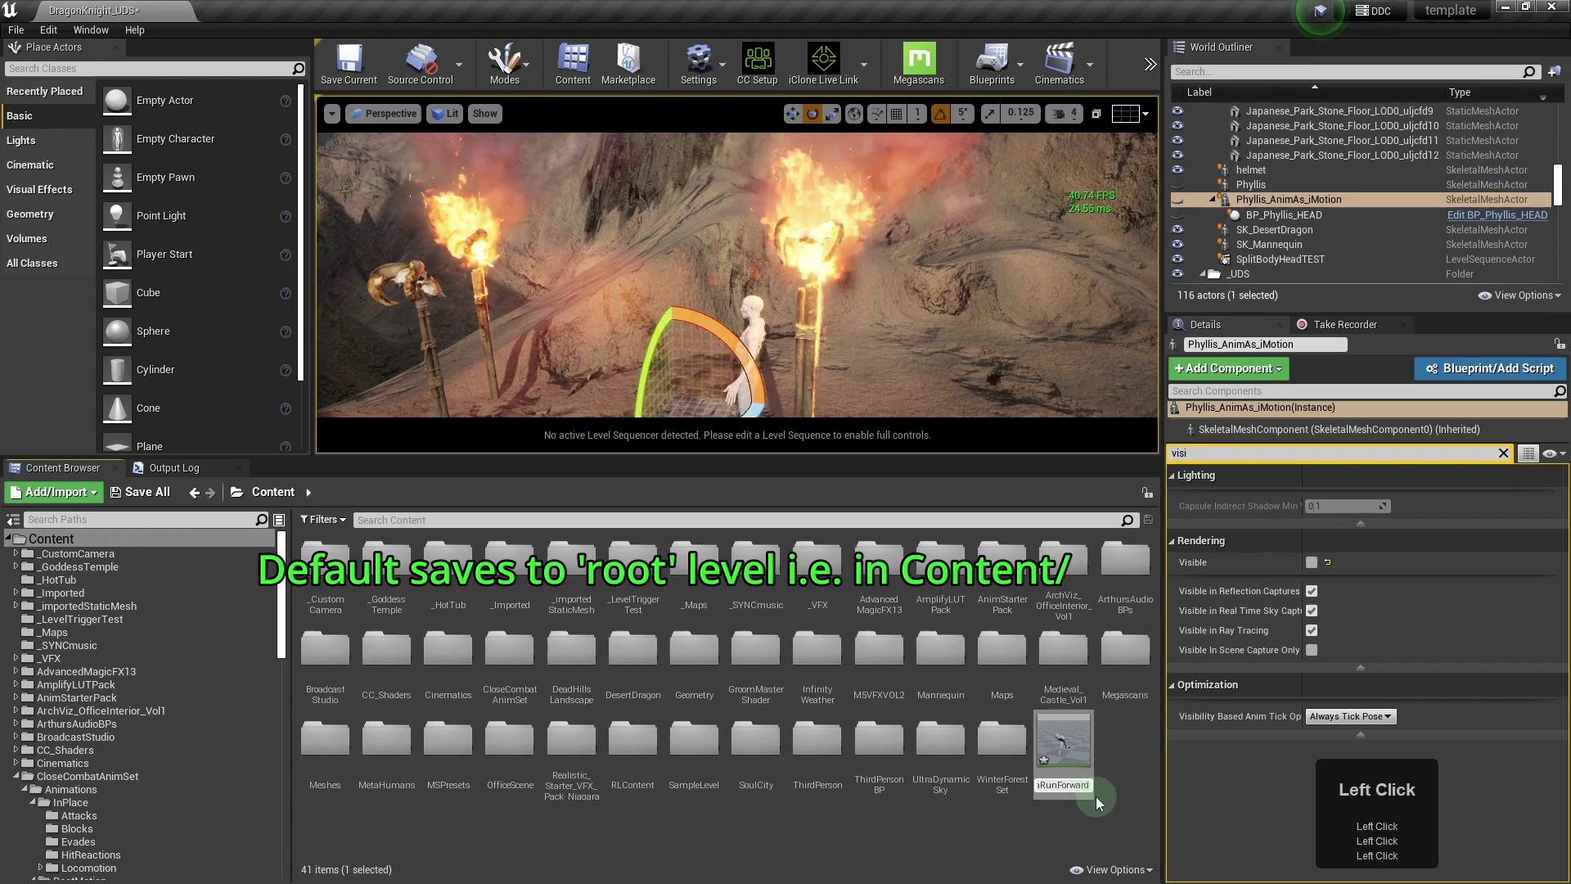
type("Creature14UNreal")
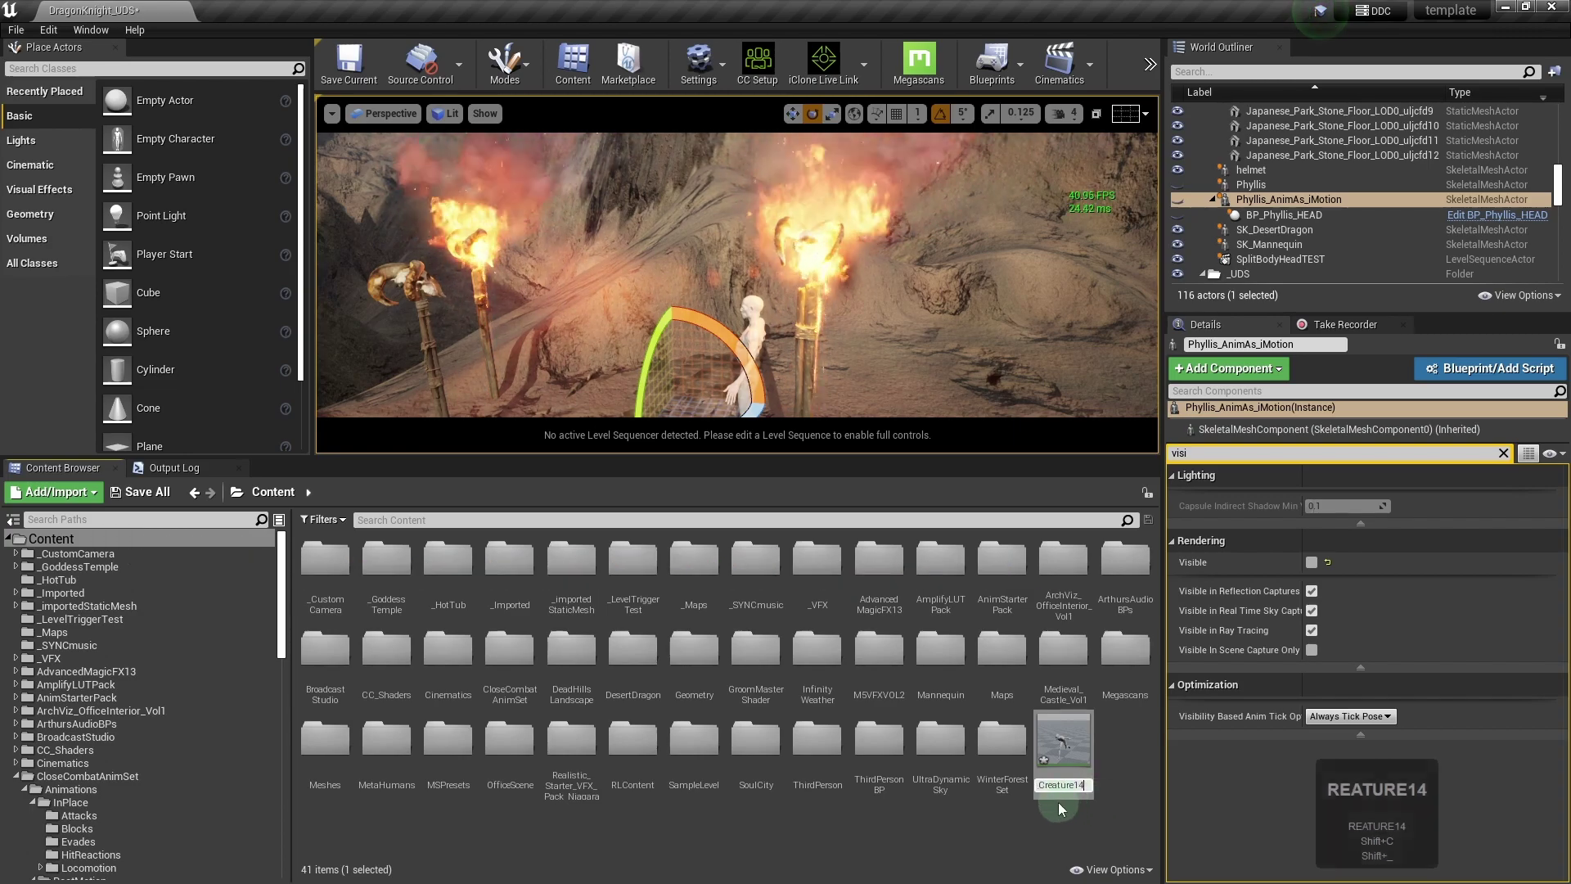
left_click(1050, 821)
Step: Create a folder named Animations inside RLContent/Creature14_UNREAL
left_click_drag(280, 637, 282, 823)
left_click(90, 693)
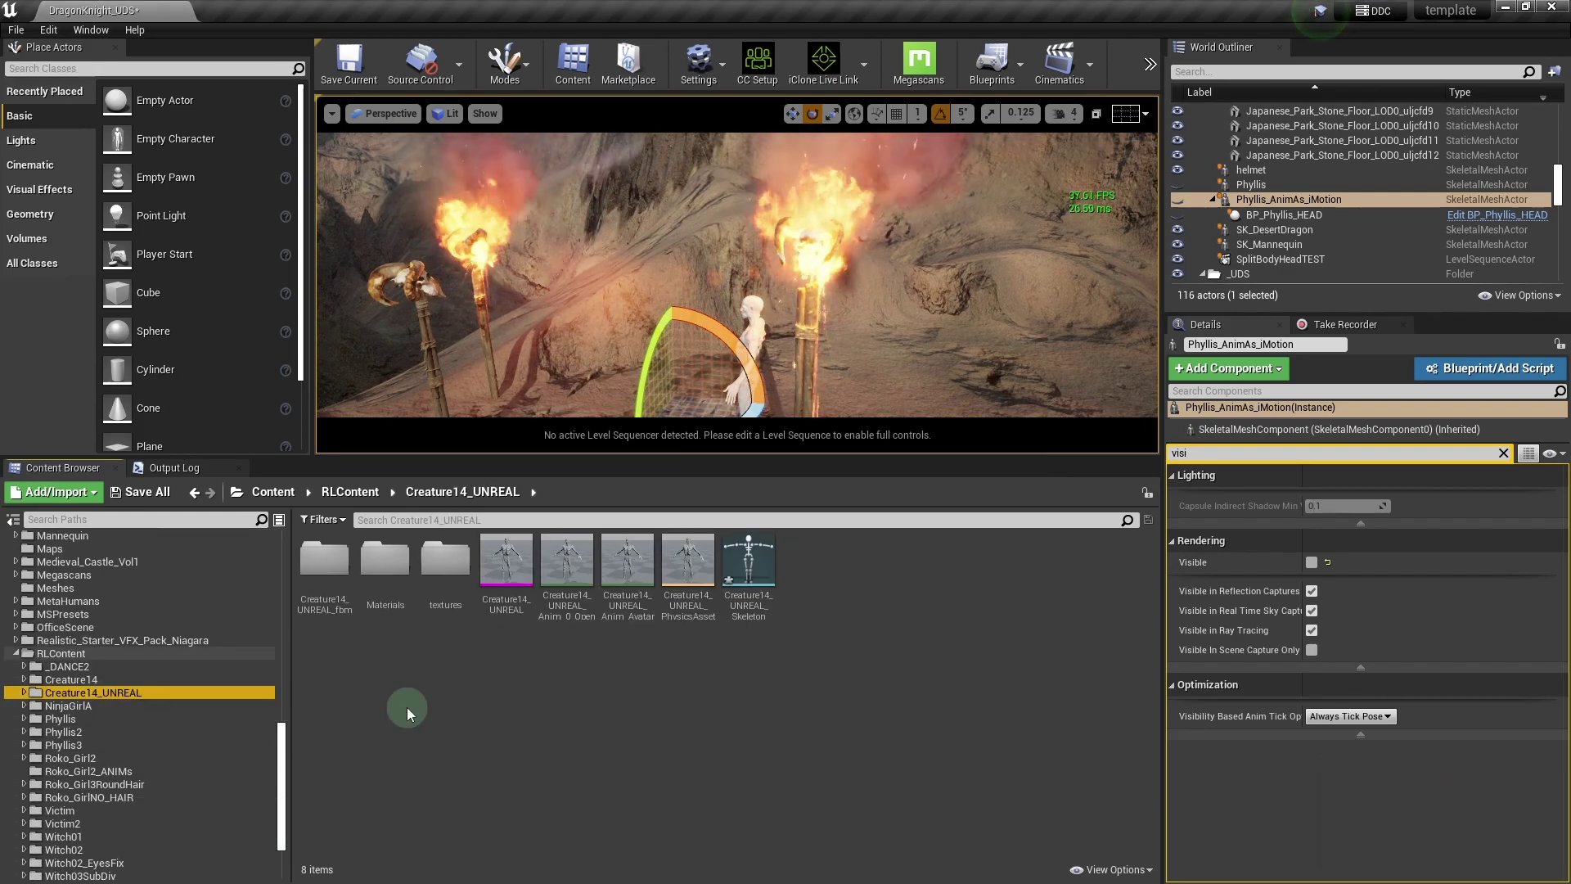
right_click(360, 720)
left_click(393, 214)
type("Animations")
left_click(324, 573)
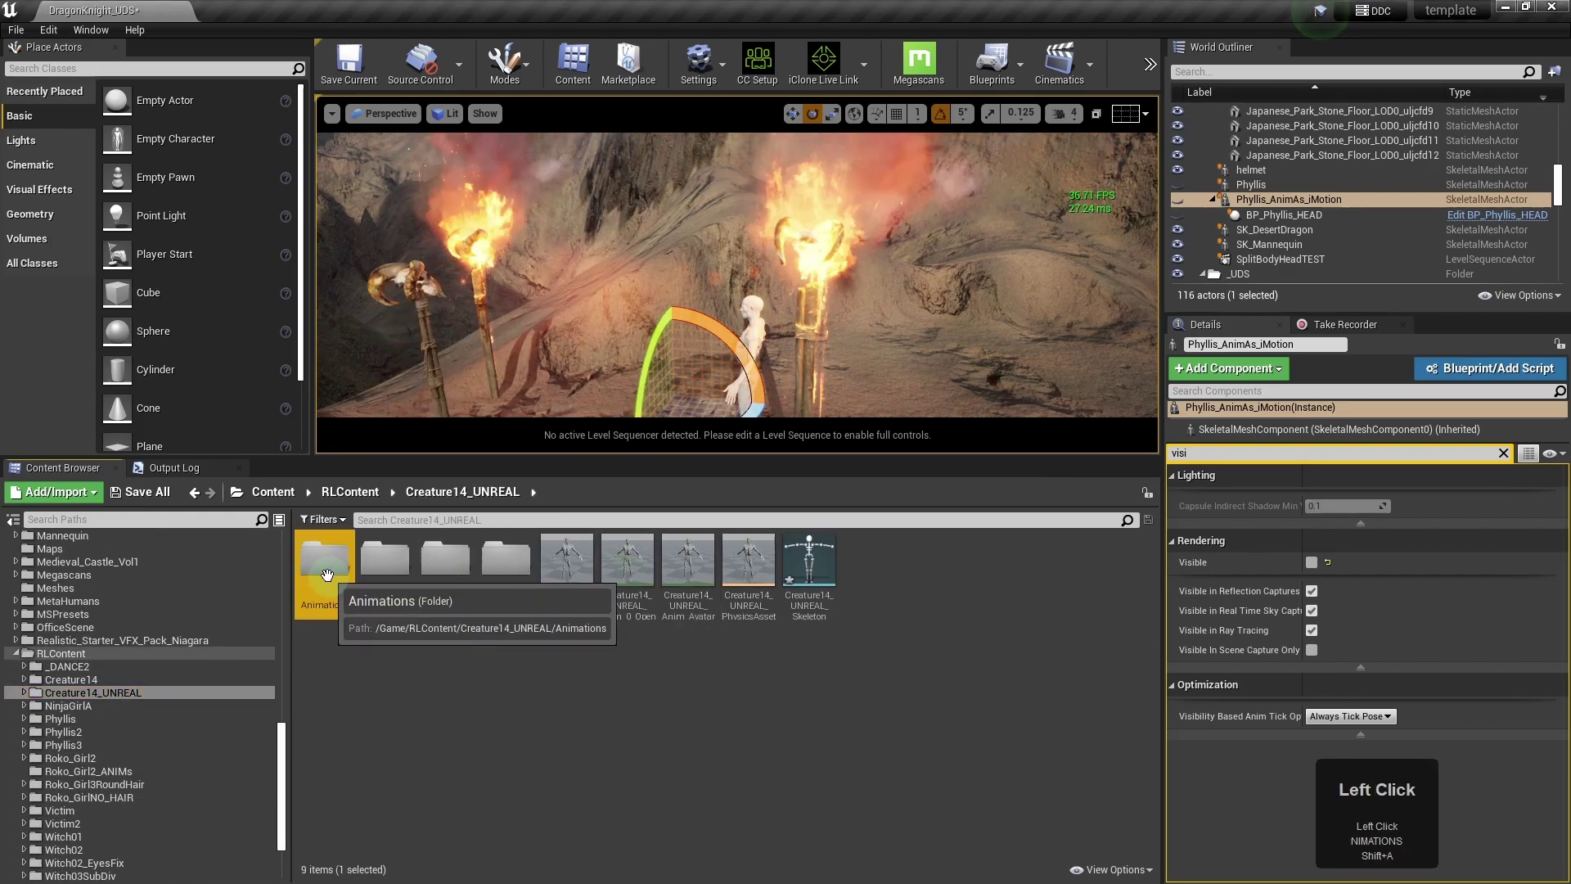
Step: Move the NinjaRunForward_Creature14UNreal animation into Creature14_UNREAL's Animations folder and open that folder
left_click(194, 492)
left_click(176, 540)
left_click_drag(282, 559, 291, 730)
left_click_drag(330, 559, 92, 718)
left_click(139, 740)
left_click(79, 712)
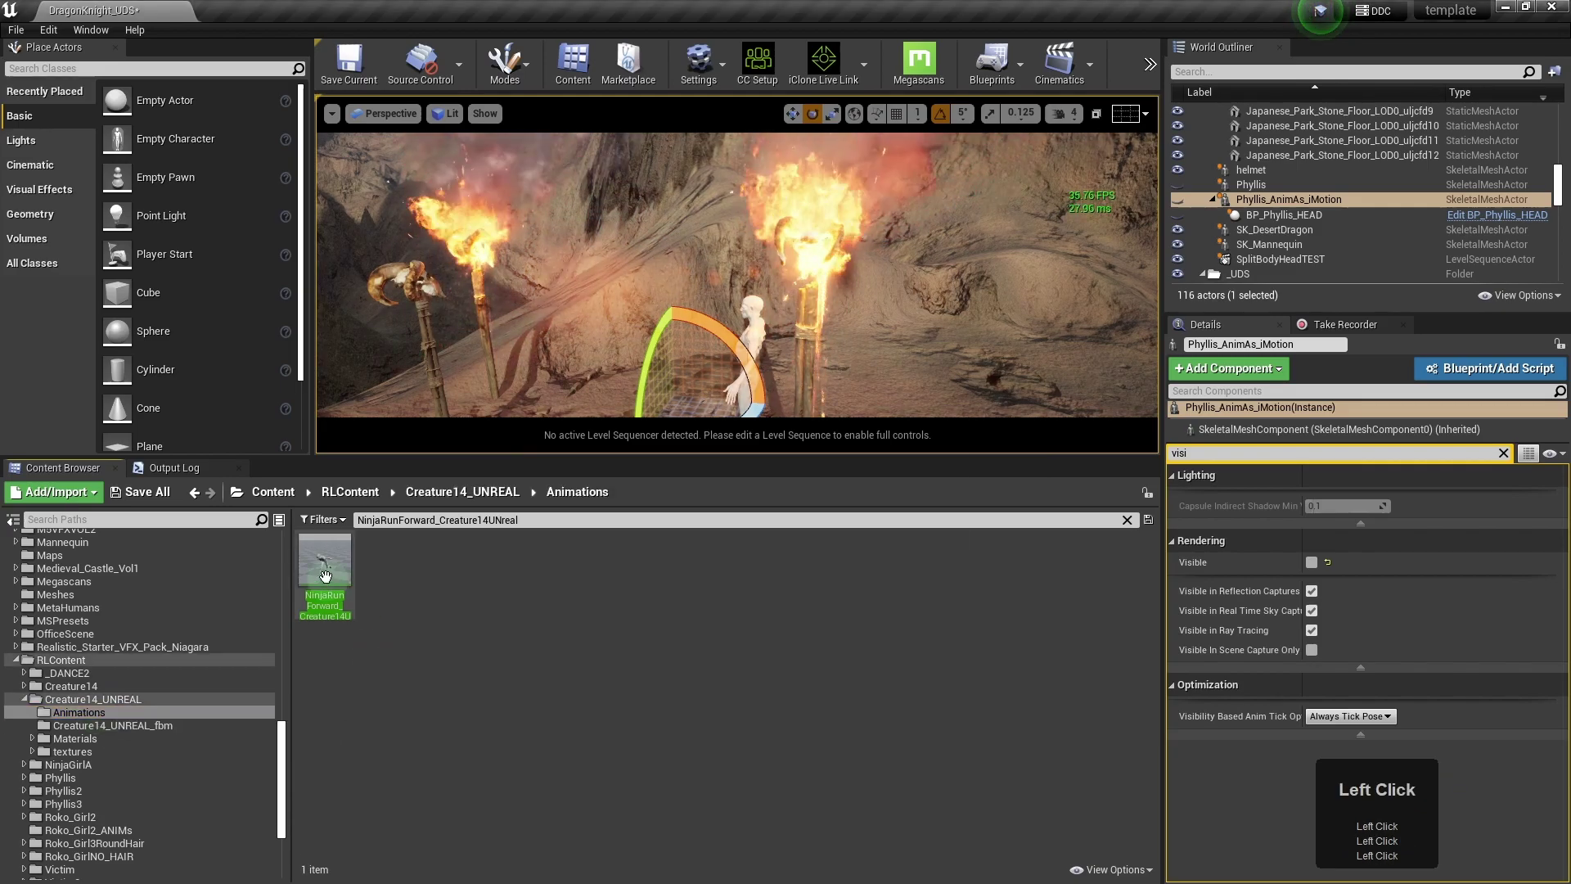
Step: Open the NinjaRunForward_Creature14UNreal animation and examine its playback on the creature from several angles
double_click(324, 573)
right_click_drag(827, 516, 887, 410)
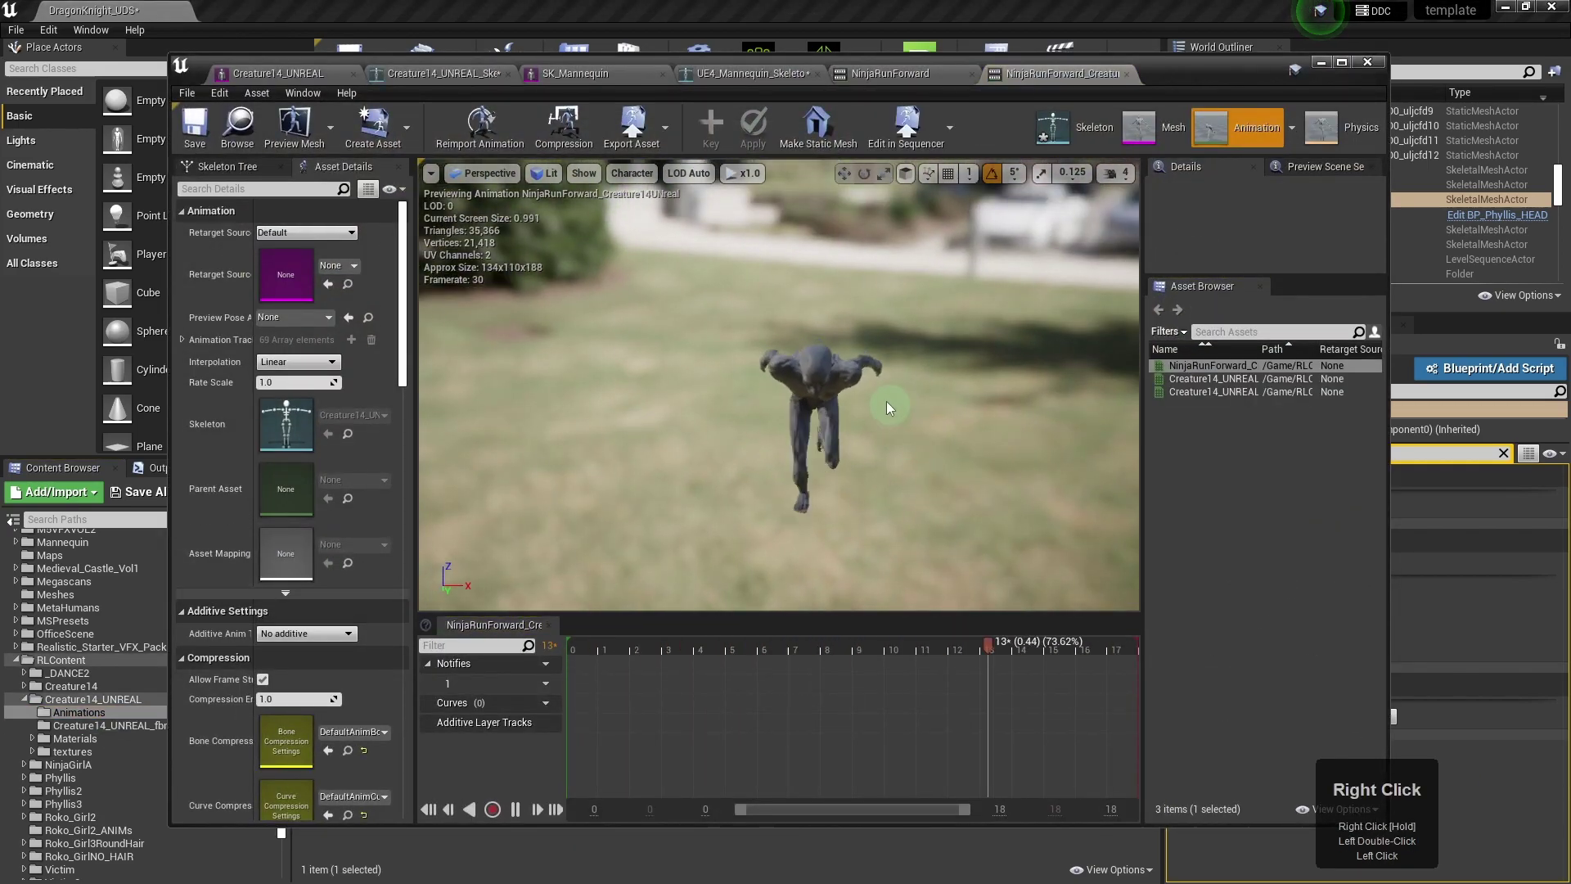
left_click(887, 410)
right_click(955, 447)
right_click_drag(956, 447, 985, 568)
left_click_drag(985, 568, 1083, 450)
left_click(905, 515)
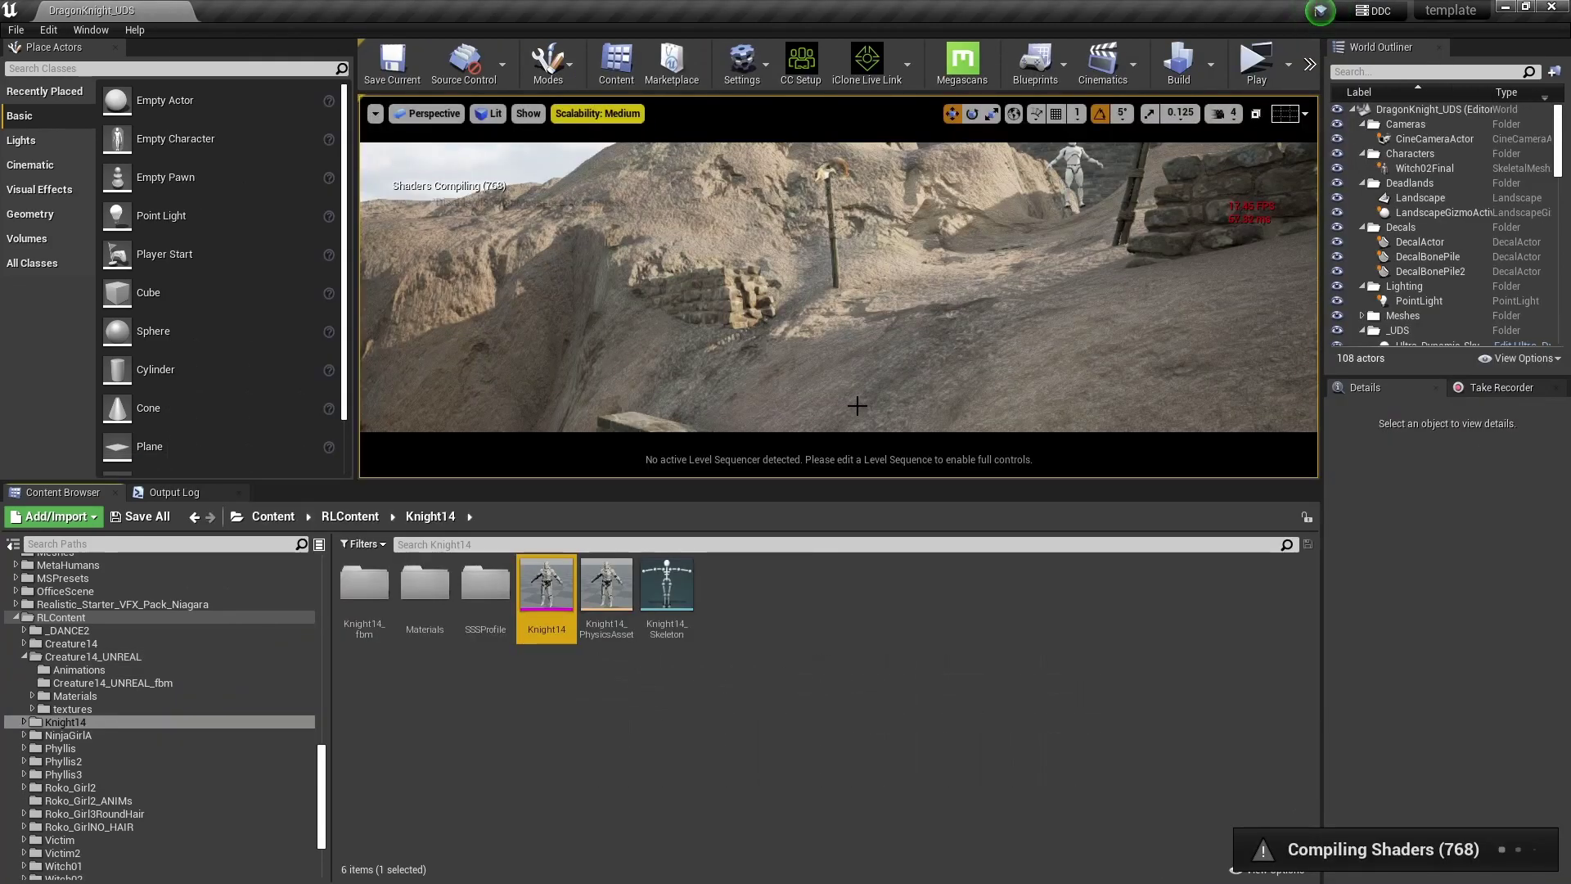
Step: Place the Knight14 skeletal mesh from RLContent/Knight14 in the level
left_click_drag(547, 585, 933, 319)
right_click_drag(933, 319, 982, 299)
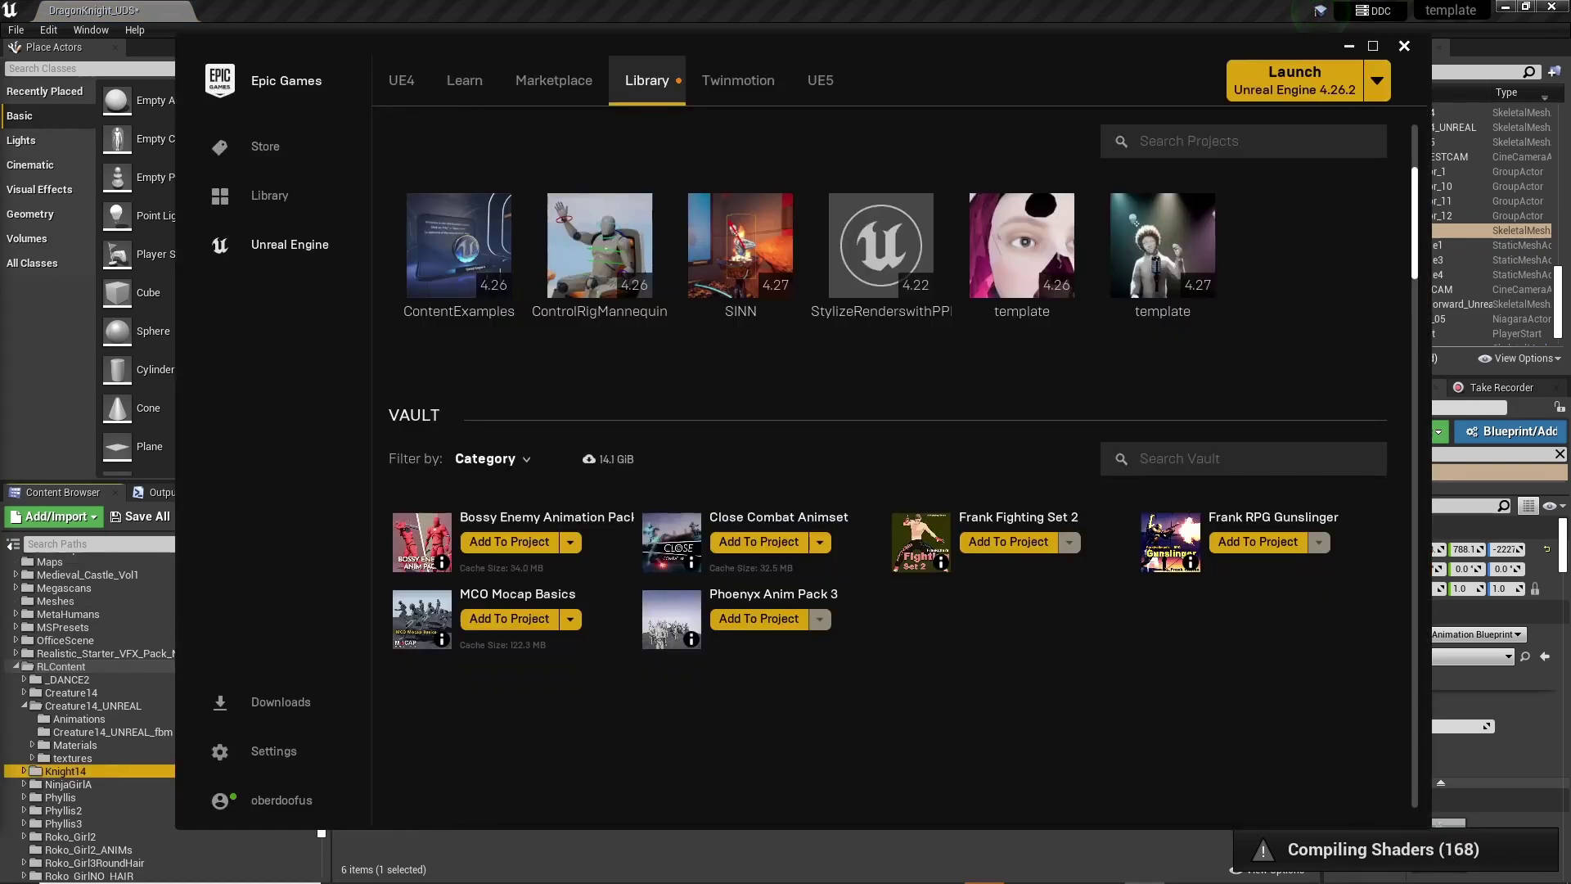
Step: Add the Bossy Enemy Animation Pack from the Epic Games Launcher vault to the Unreal Engine 4.27 template project
left_click(546, 544)
left_click(742, 489)
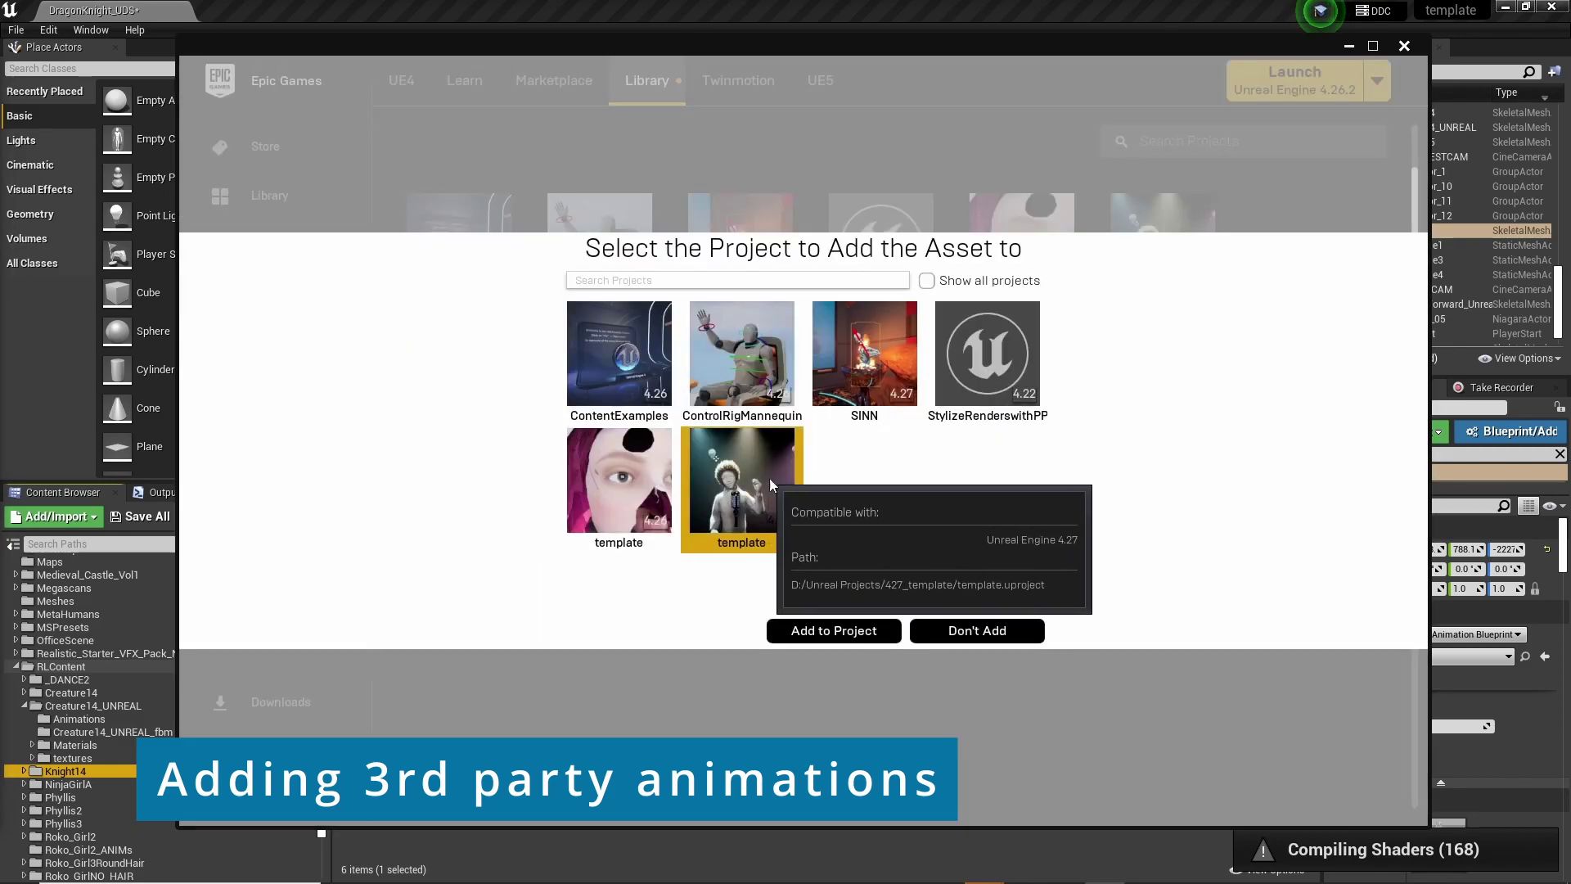
left_click(871, 629)
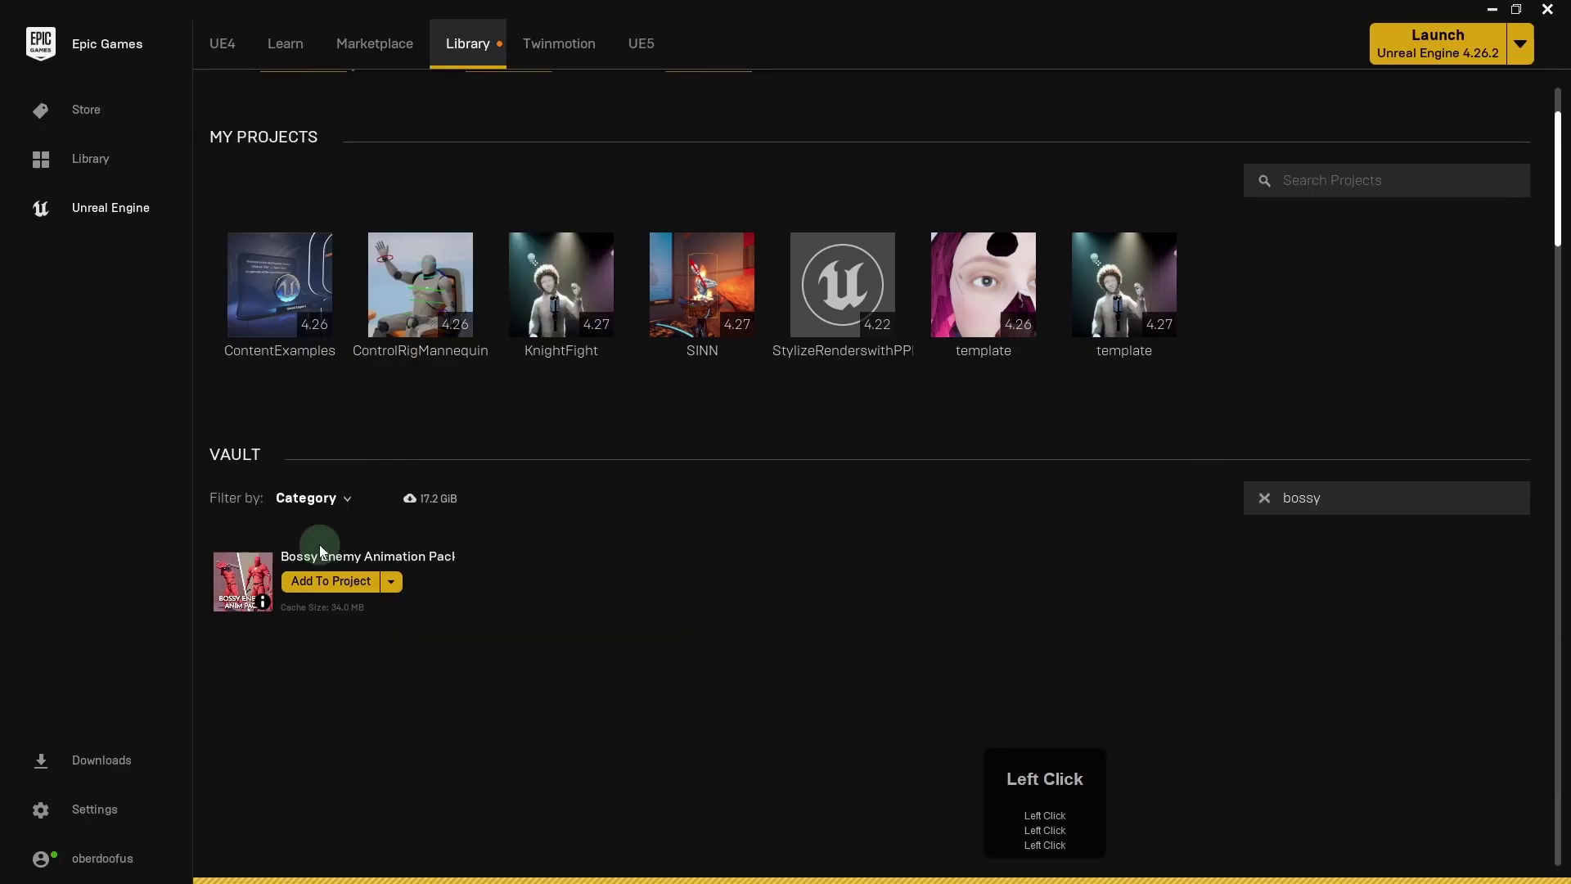
Step: Open the Bossy Enemy Animation Pack's Marketplace page and check its animation list and Epic Skeleton rigging details
left_click(319, 557)
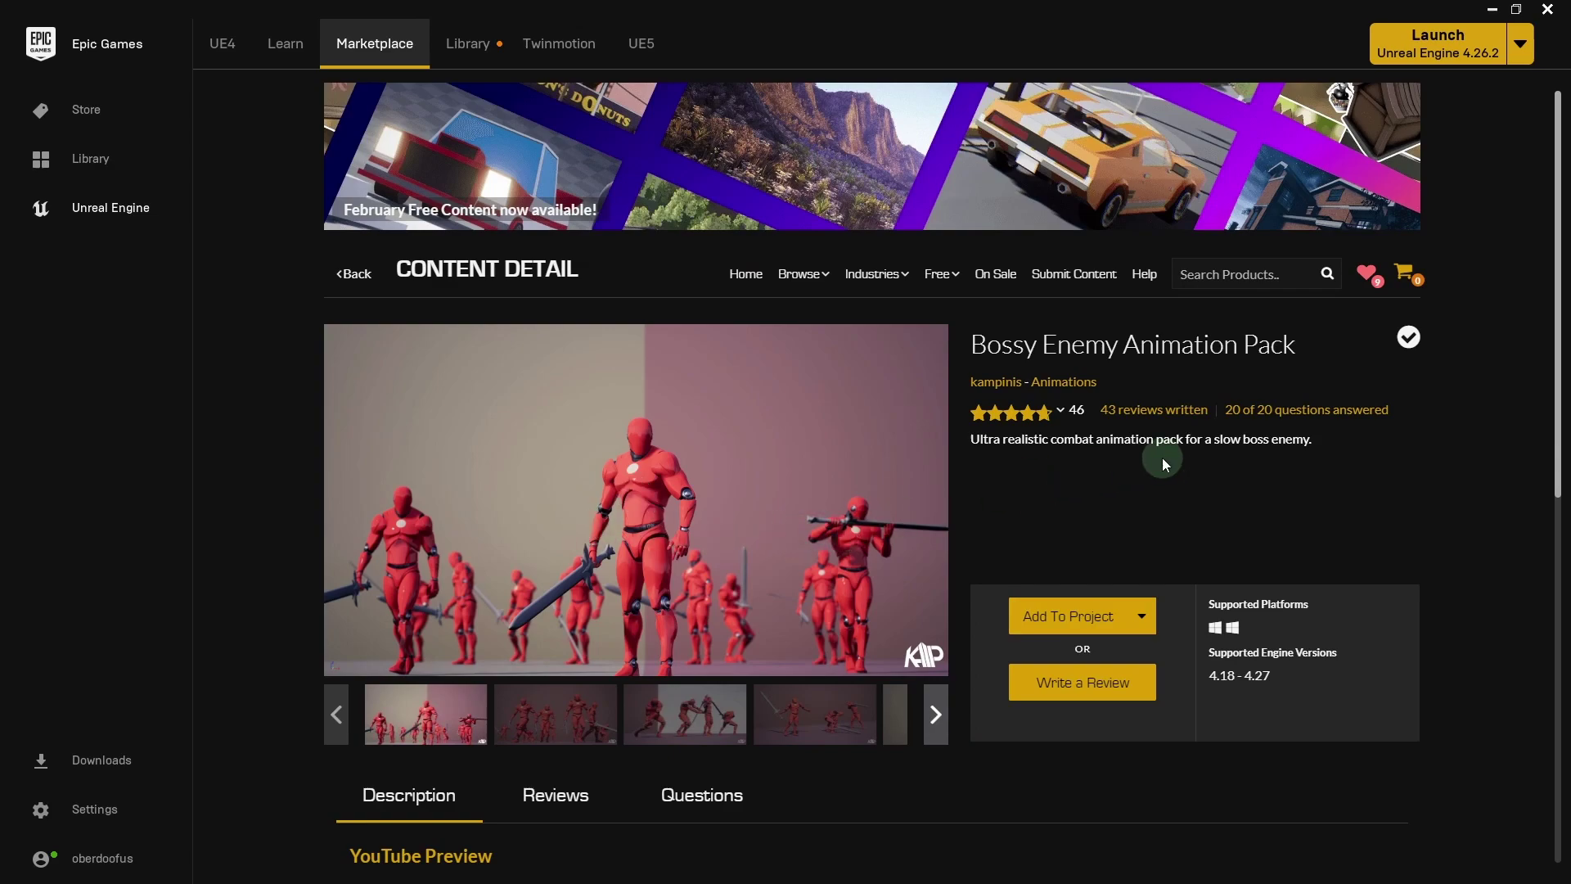
scroll(1162, 458, "down", 3)
scroll(1158, 457, "down", 2)
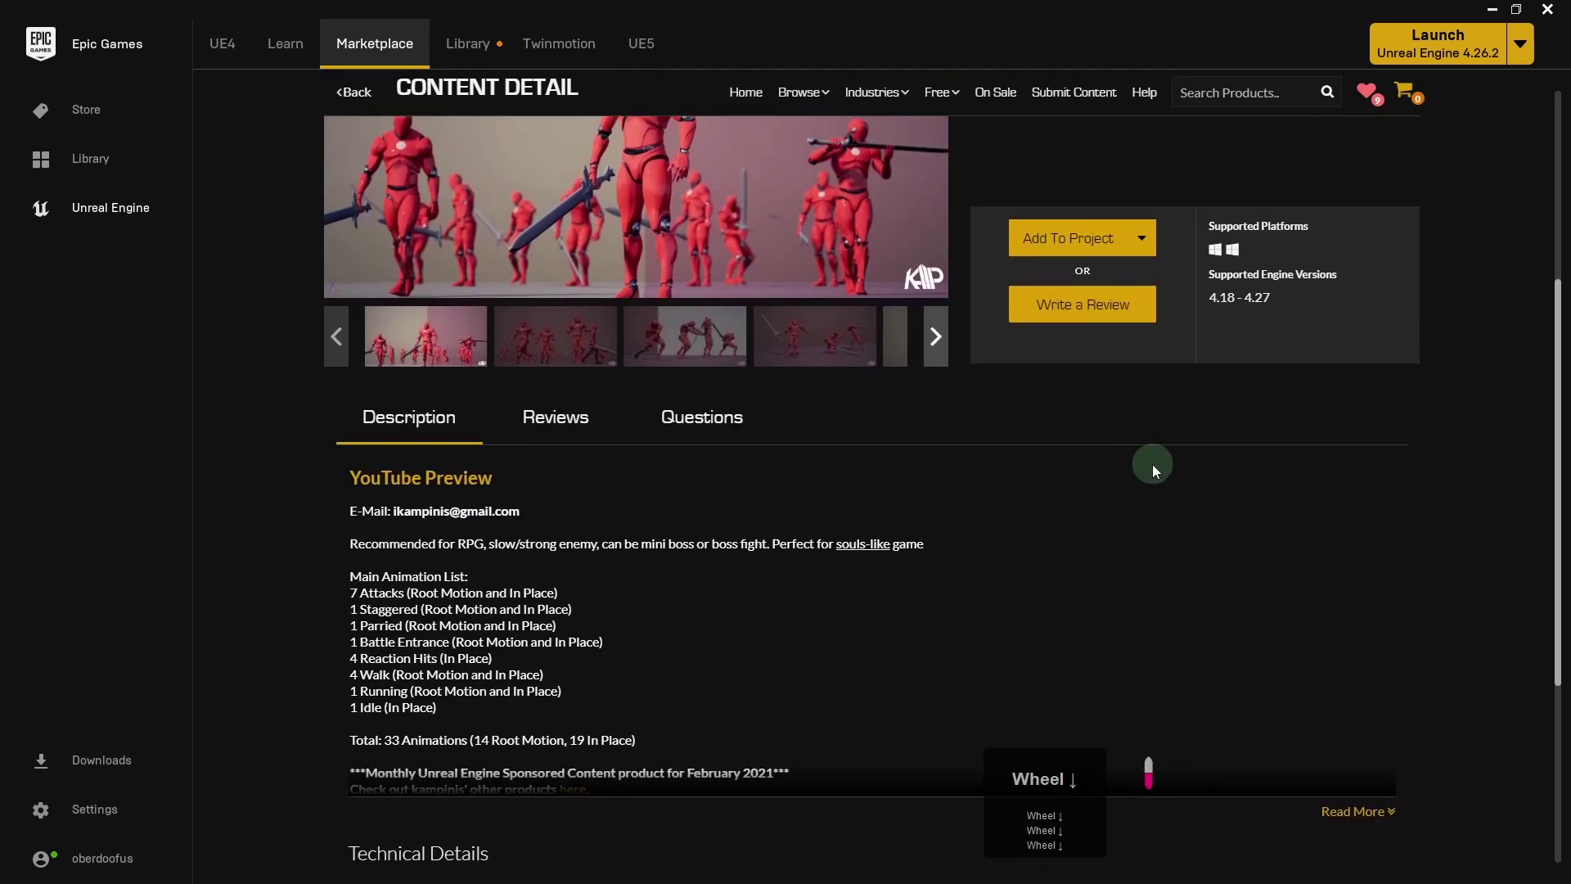
scroll(1150, 464, "down", 1)
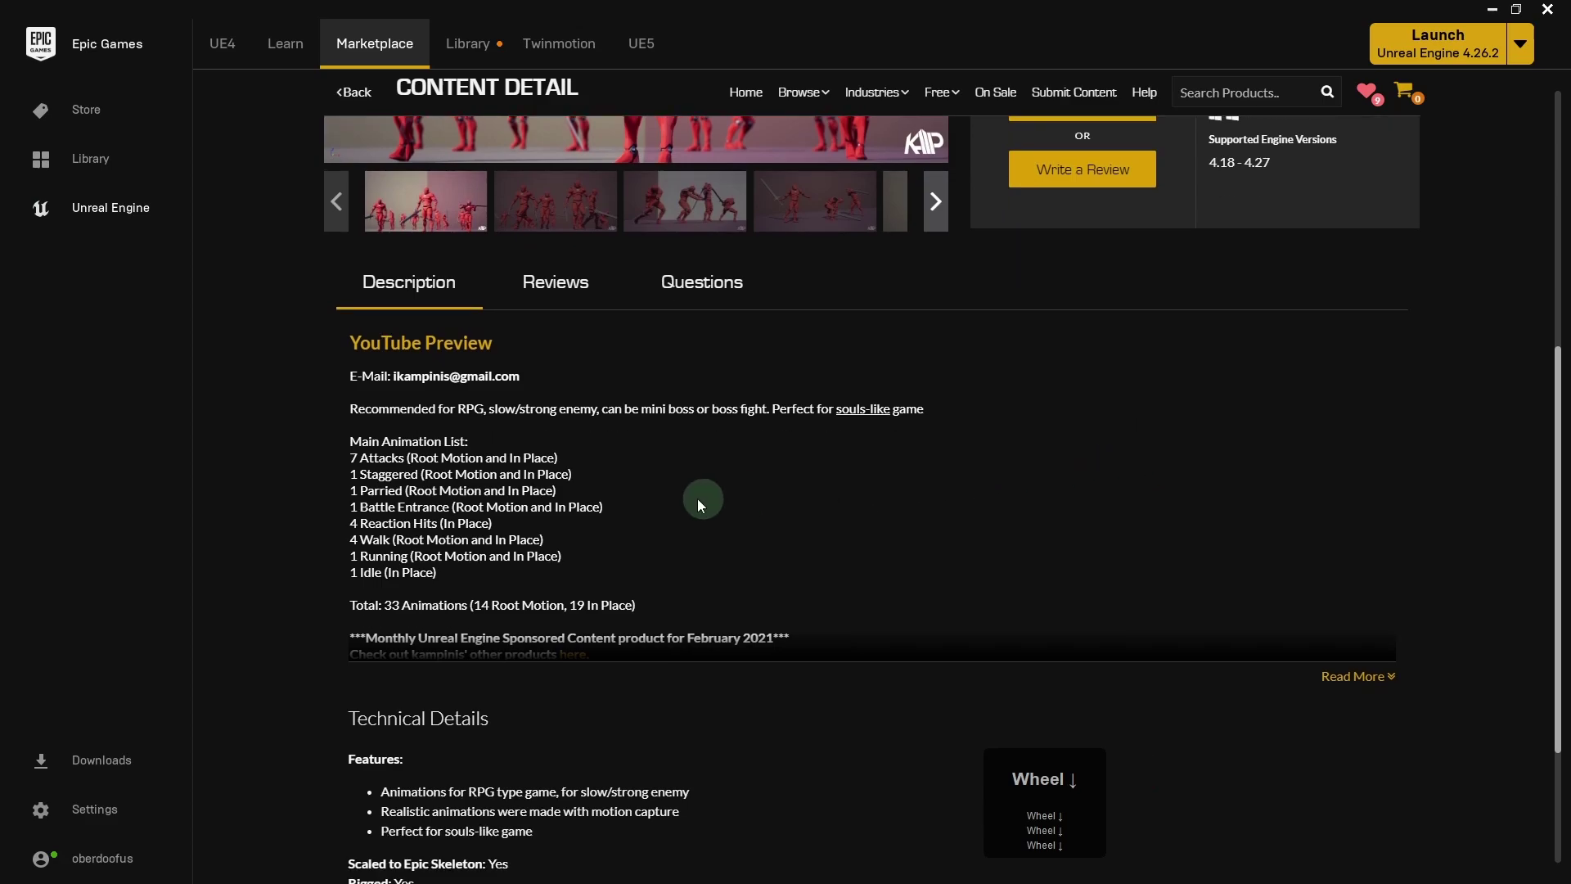
scroll(892, 532, "down", 4)
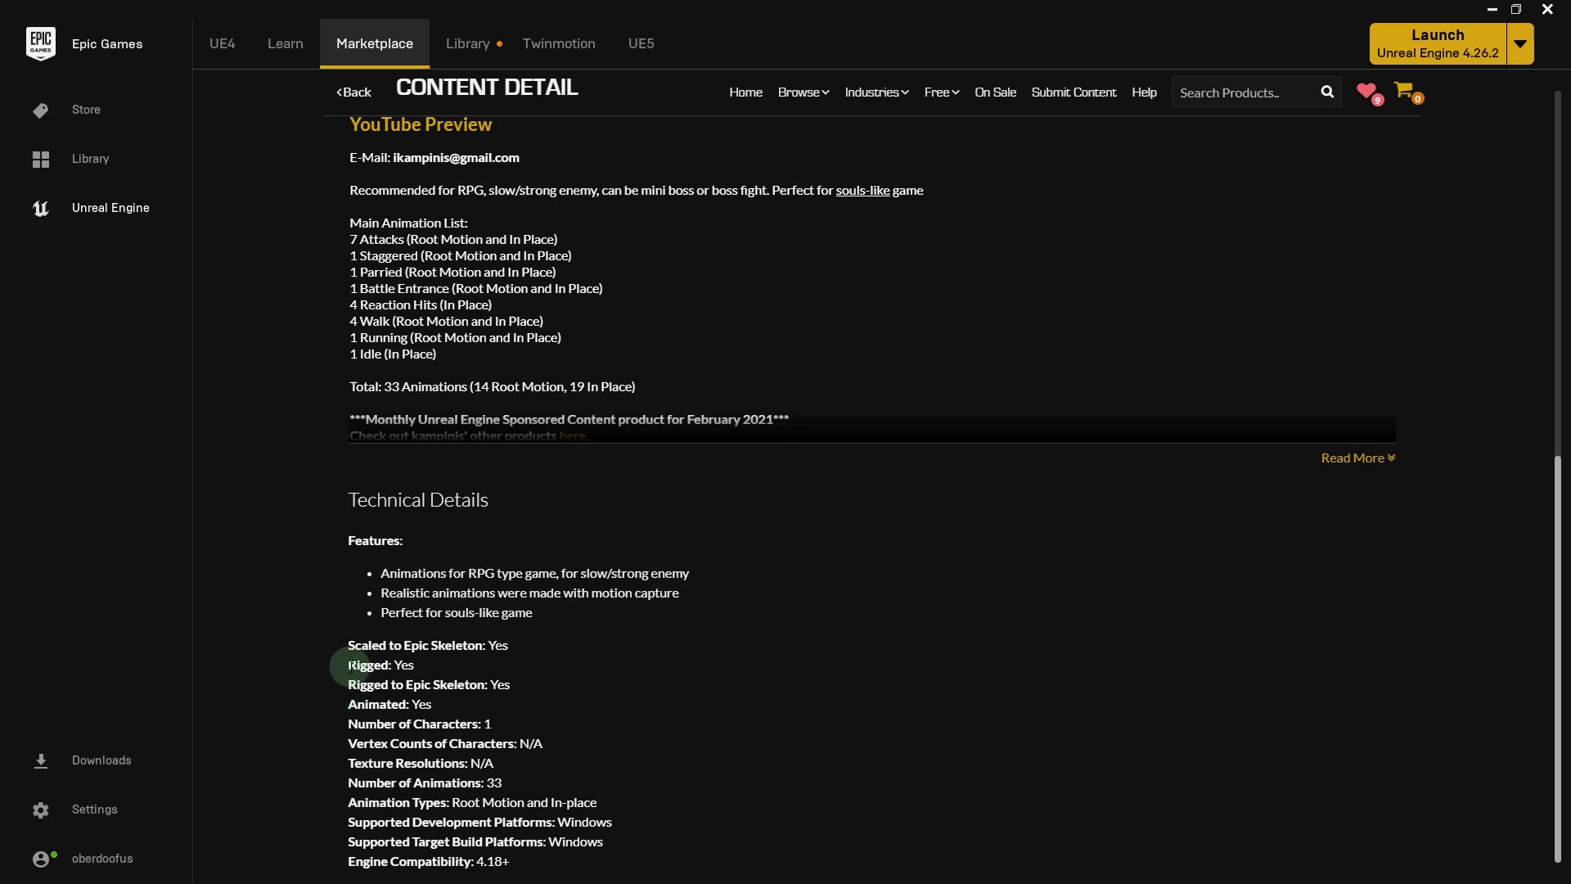
left_click(351, 667)
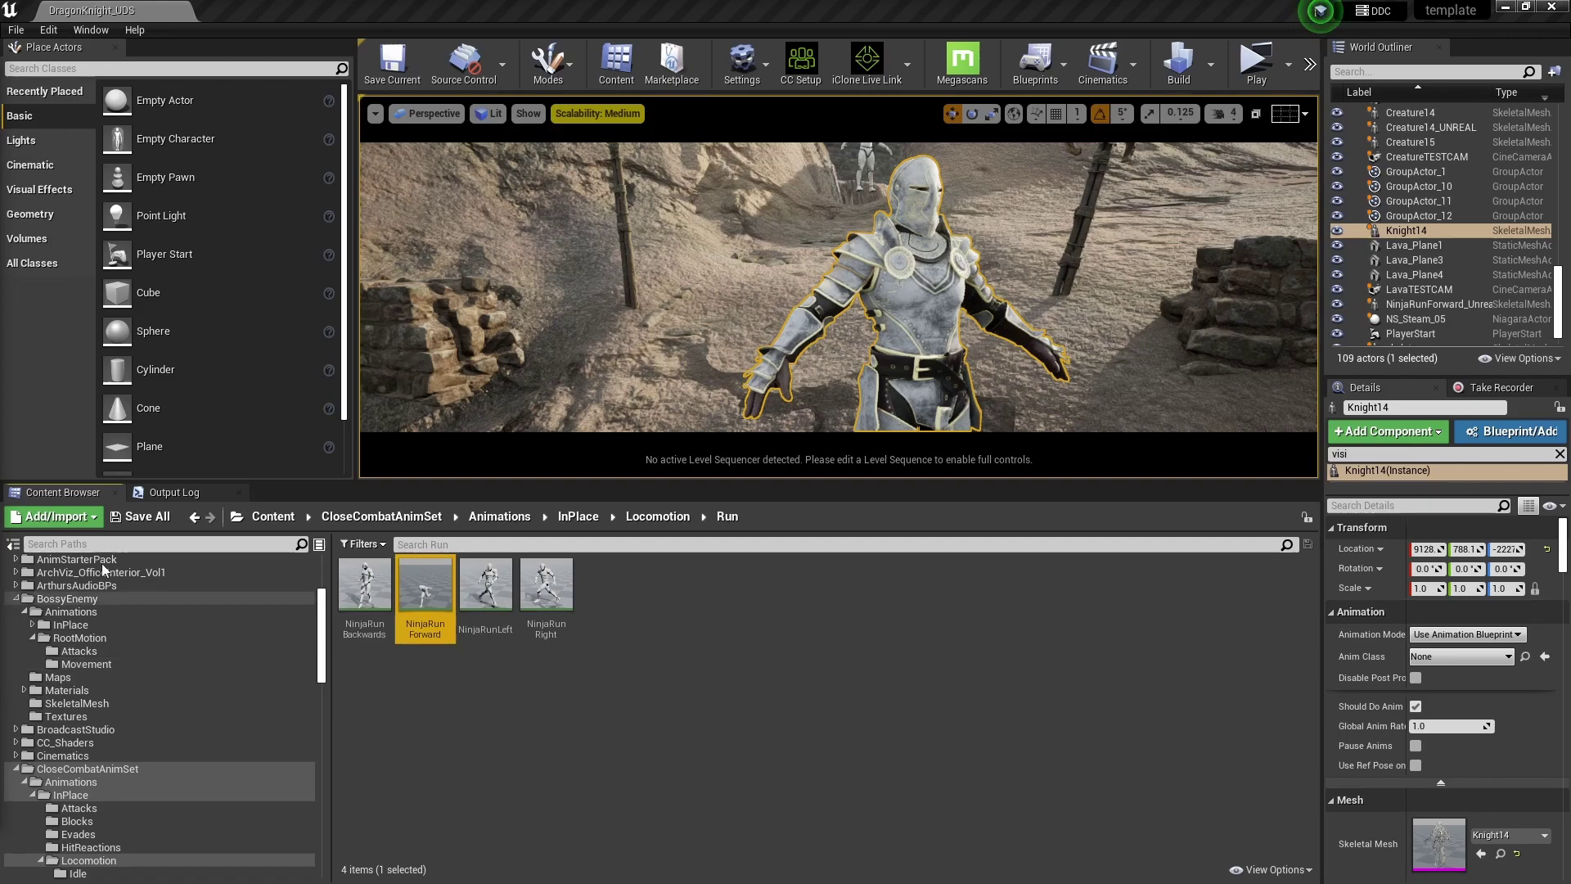
Step: In Unreal Engine, open the Attacks folder under BossyEnemy's RootMotion animations
left_click(90, 598)
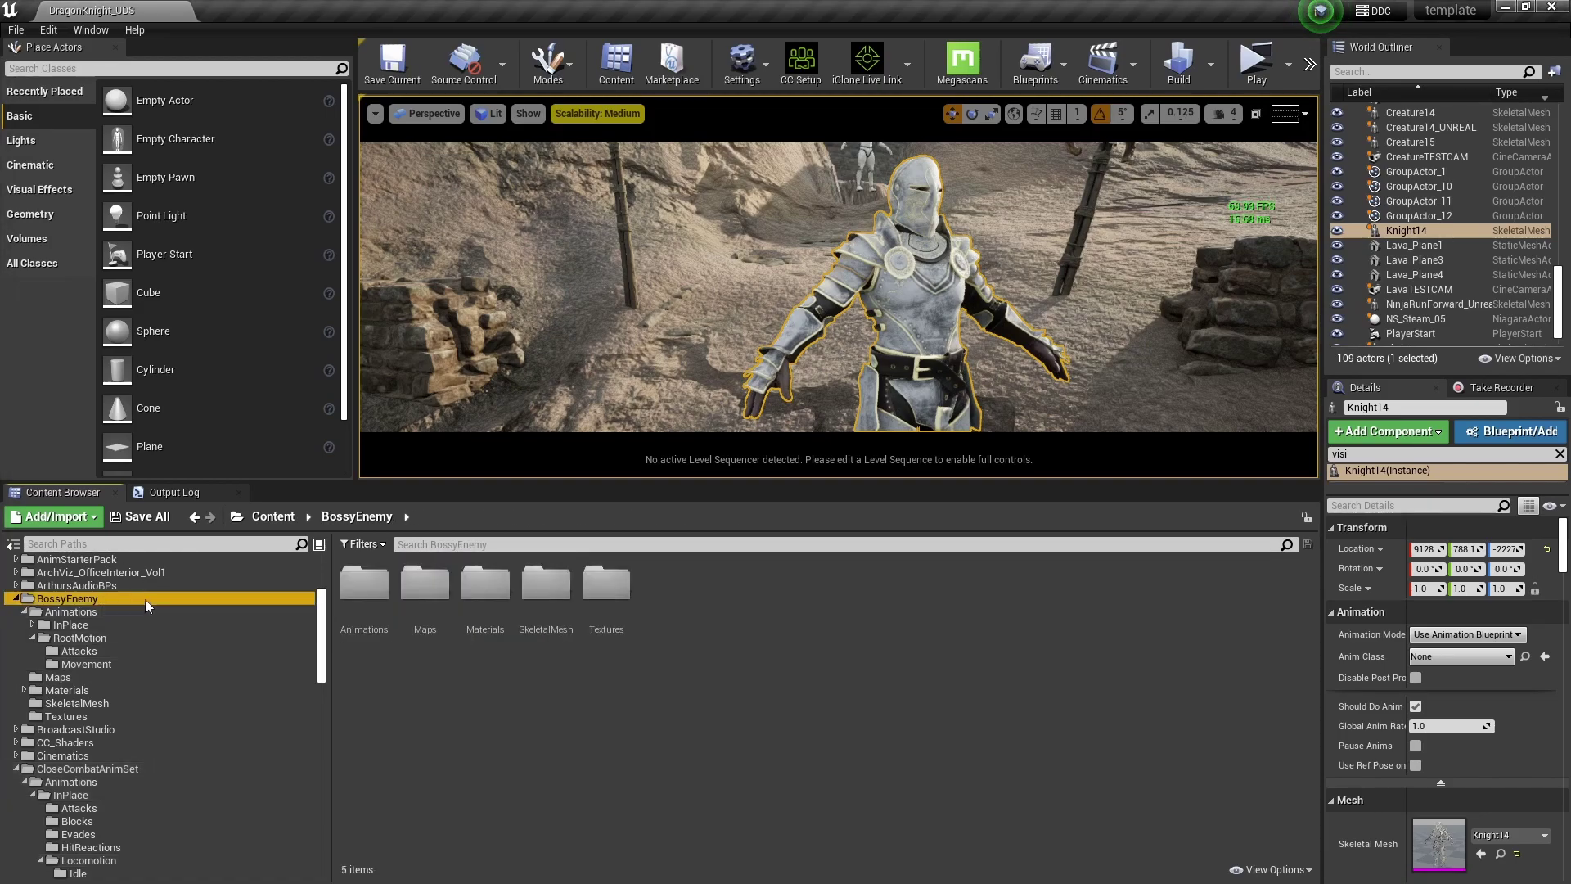
left_click(81, 639)
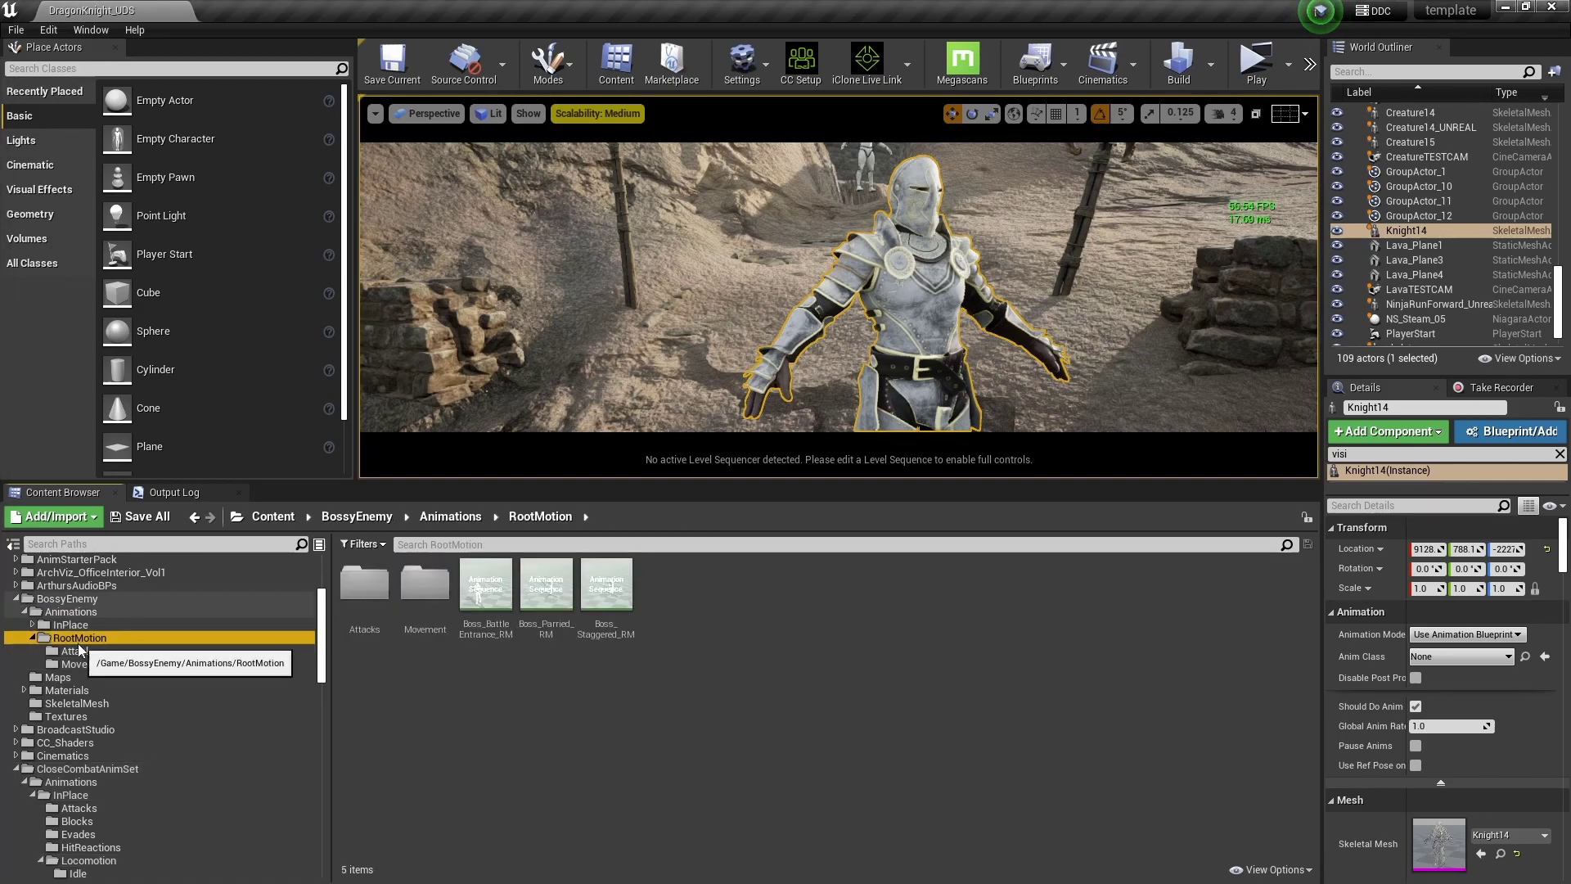
left_click(79, 651)
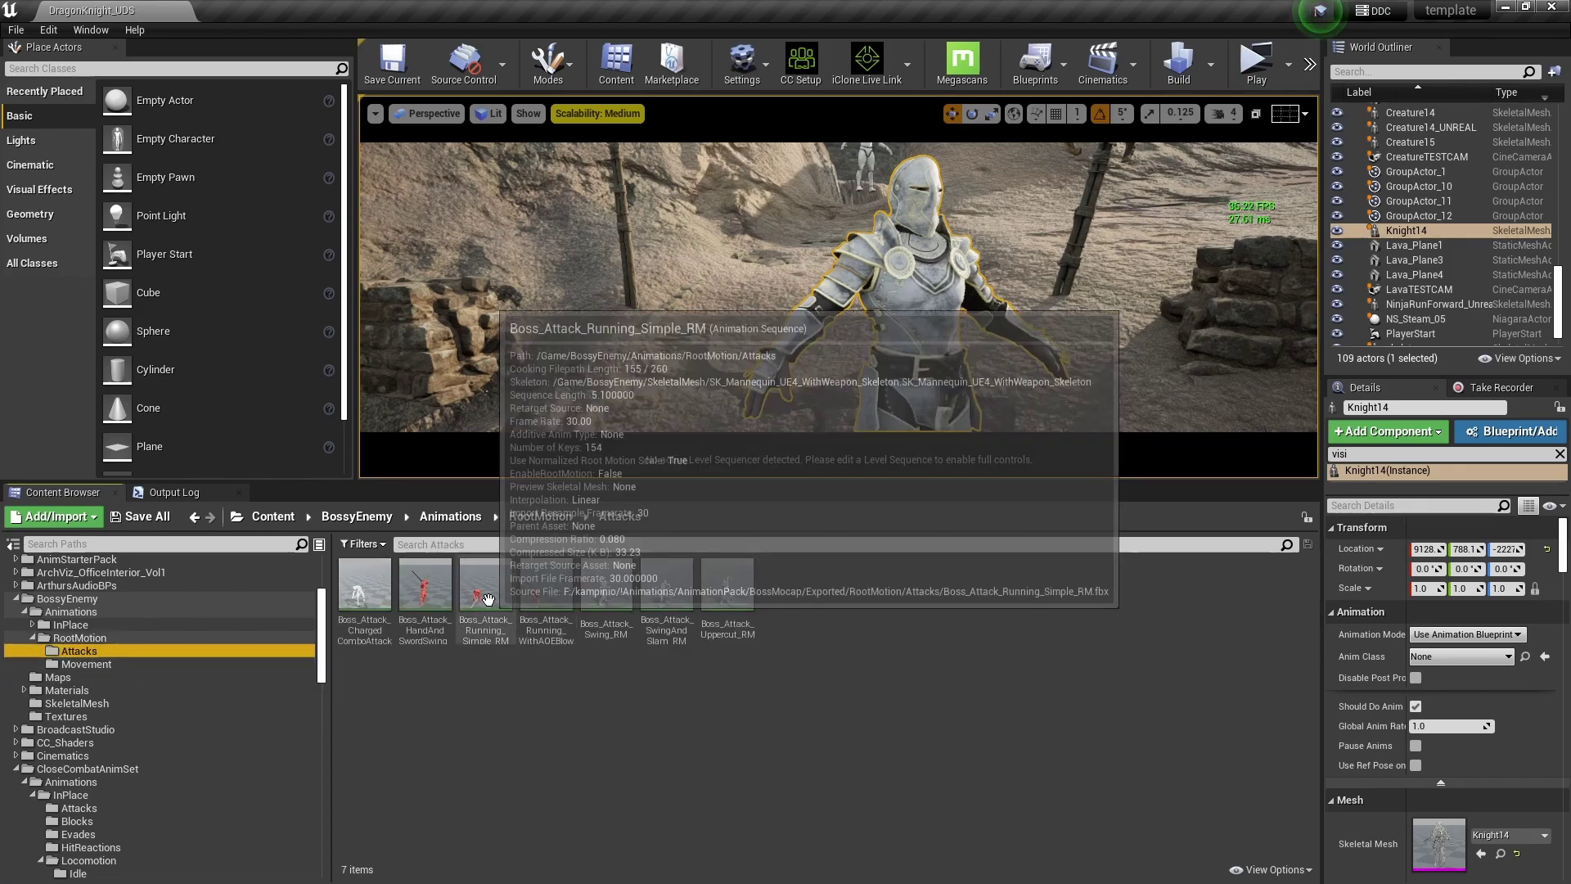
Step: Try to duplicate and retarget a BossyEnemy attack animation to Knight14_Skeleton
left_click(489, 600)
right_click(488, 600)
mouse_move(540, 338)
left_click(759, 386)
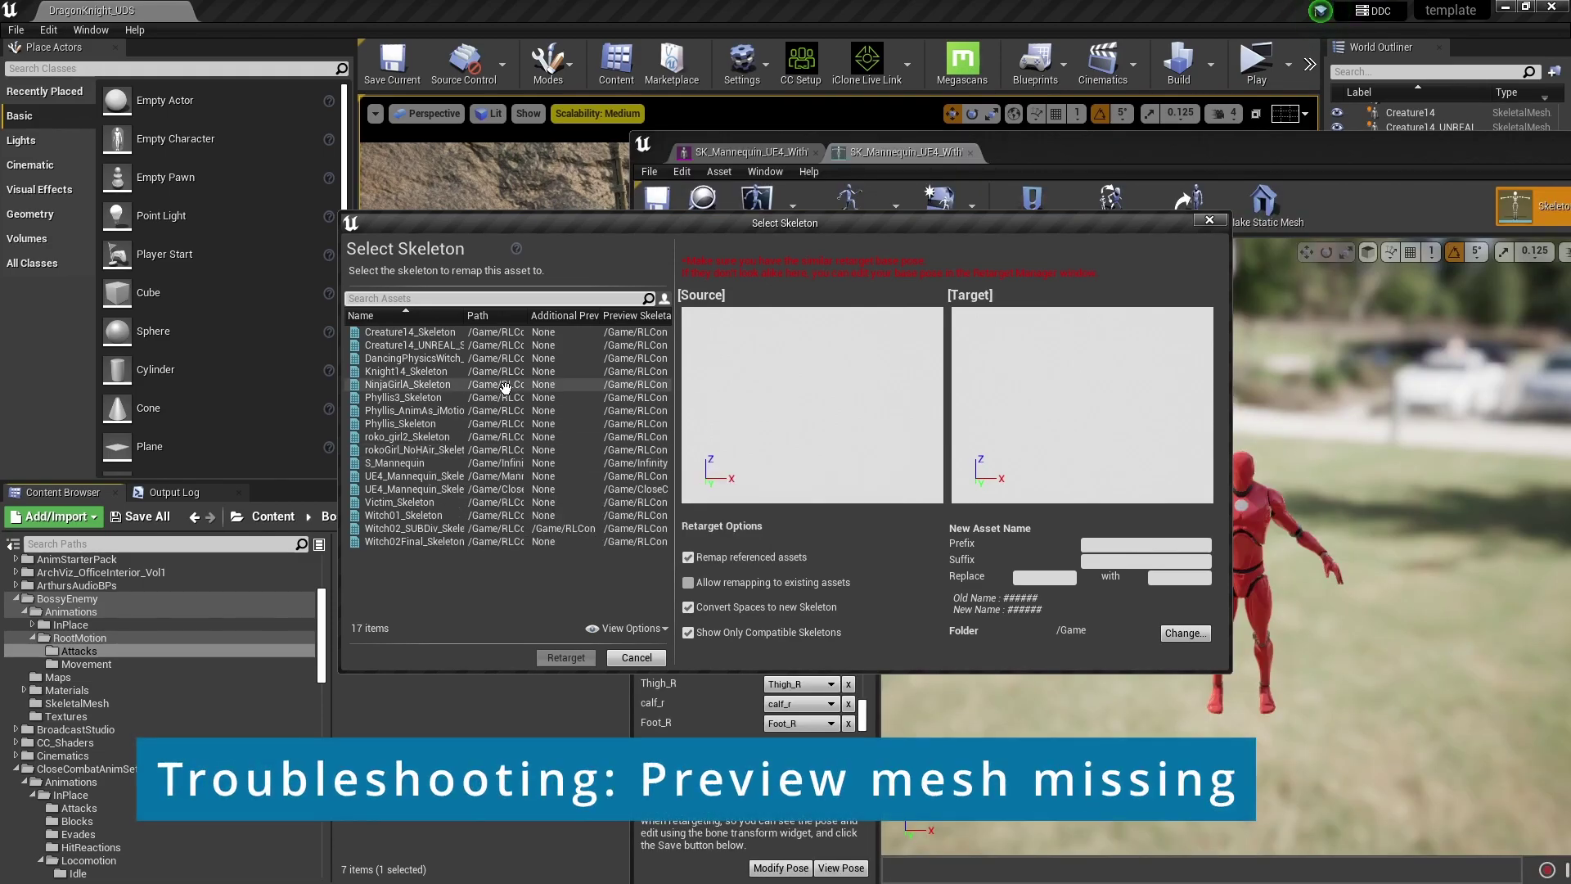
mouse_move(432, 333)
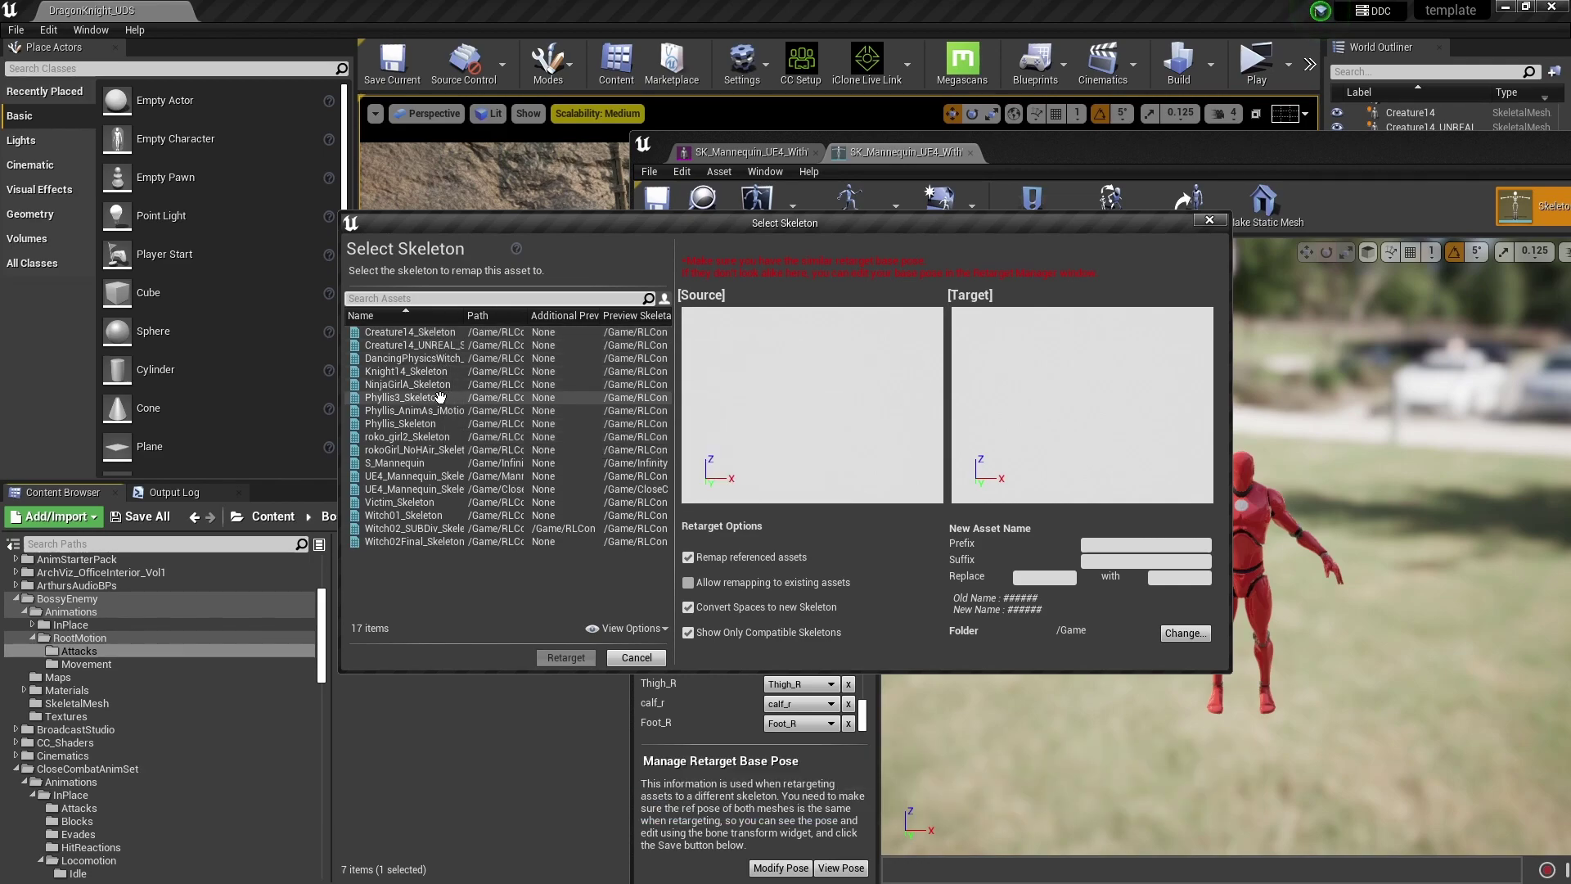
mouse_move(435, 409)
mouse_move(447, 373)
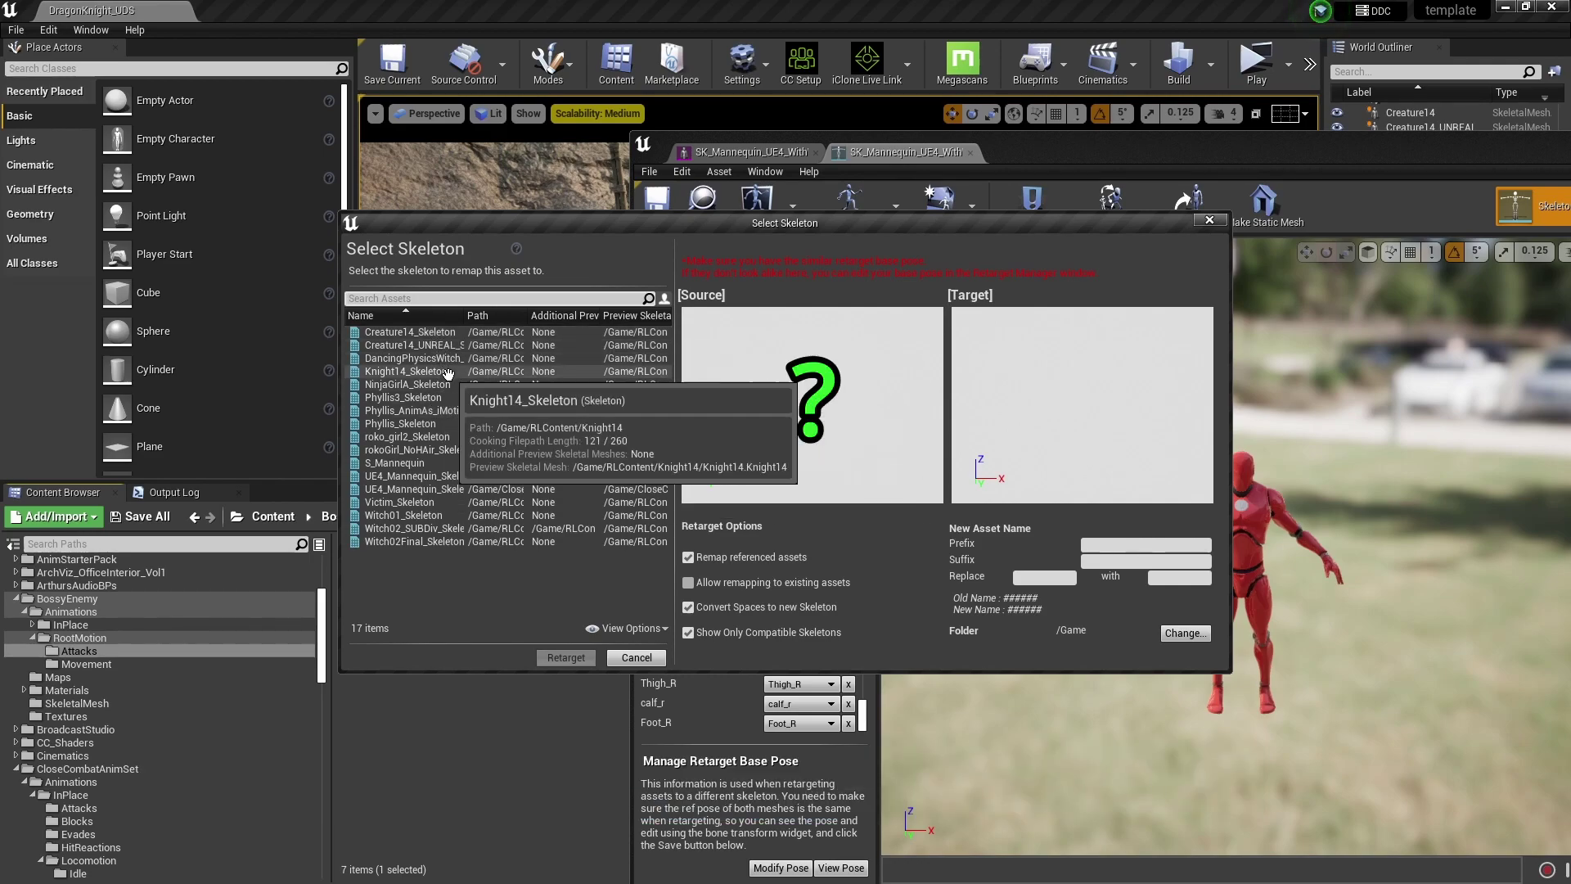
left_click(448, 373)
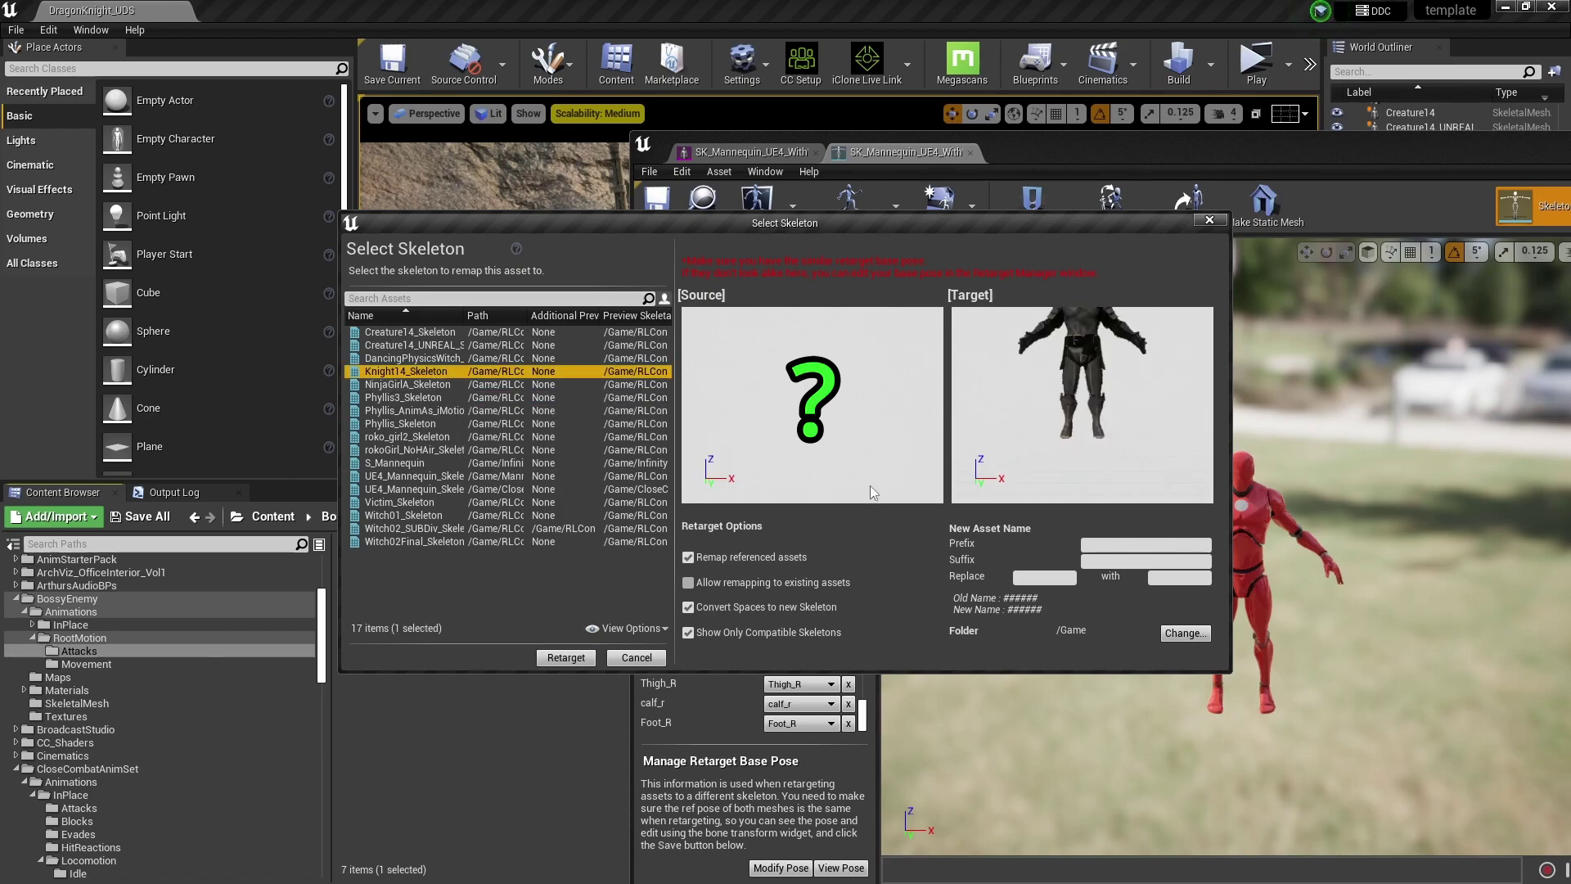
left_click(566, 658)
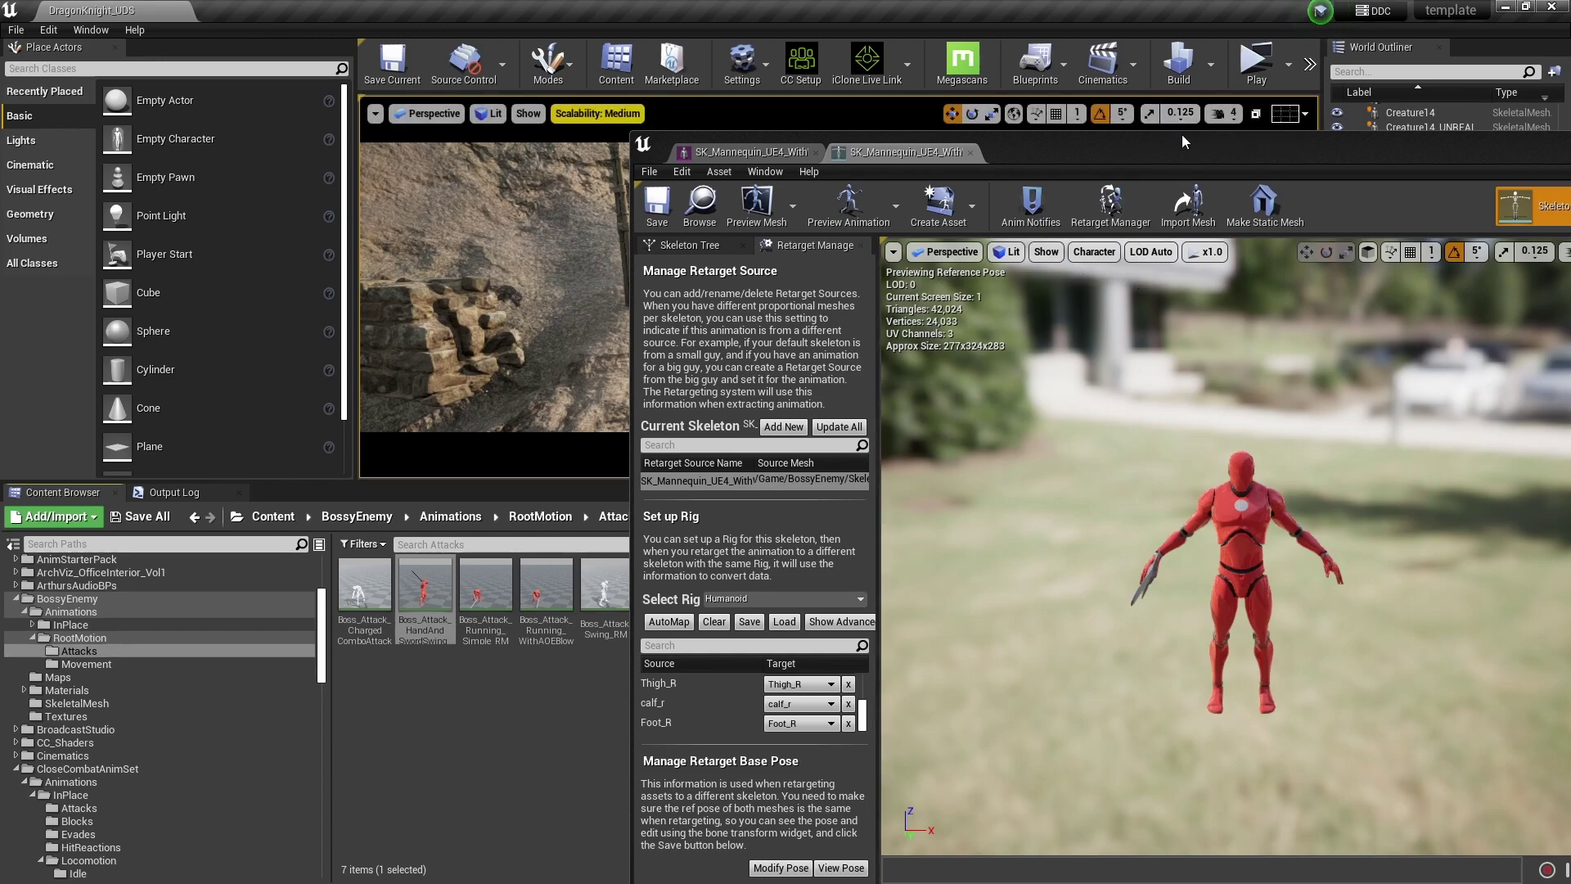
Step: Set SK_Mannequin_UE4_WithWeapon as the boss skeleton's preview mesh and apply it to the asset
left_click(791, 207)
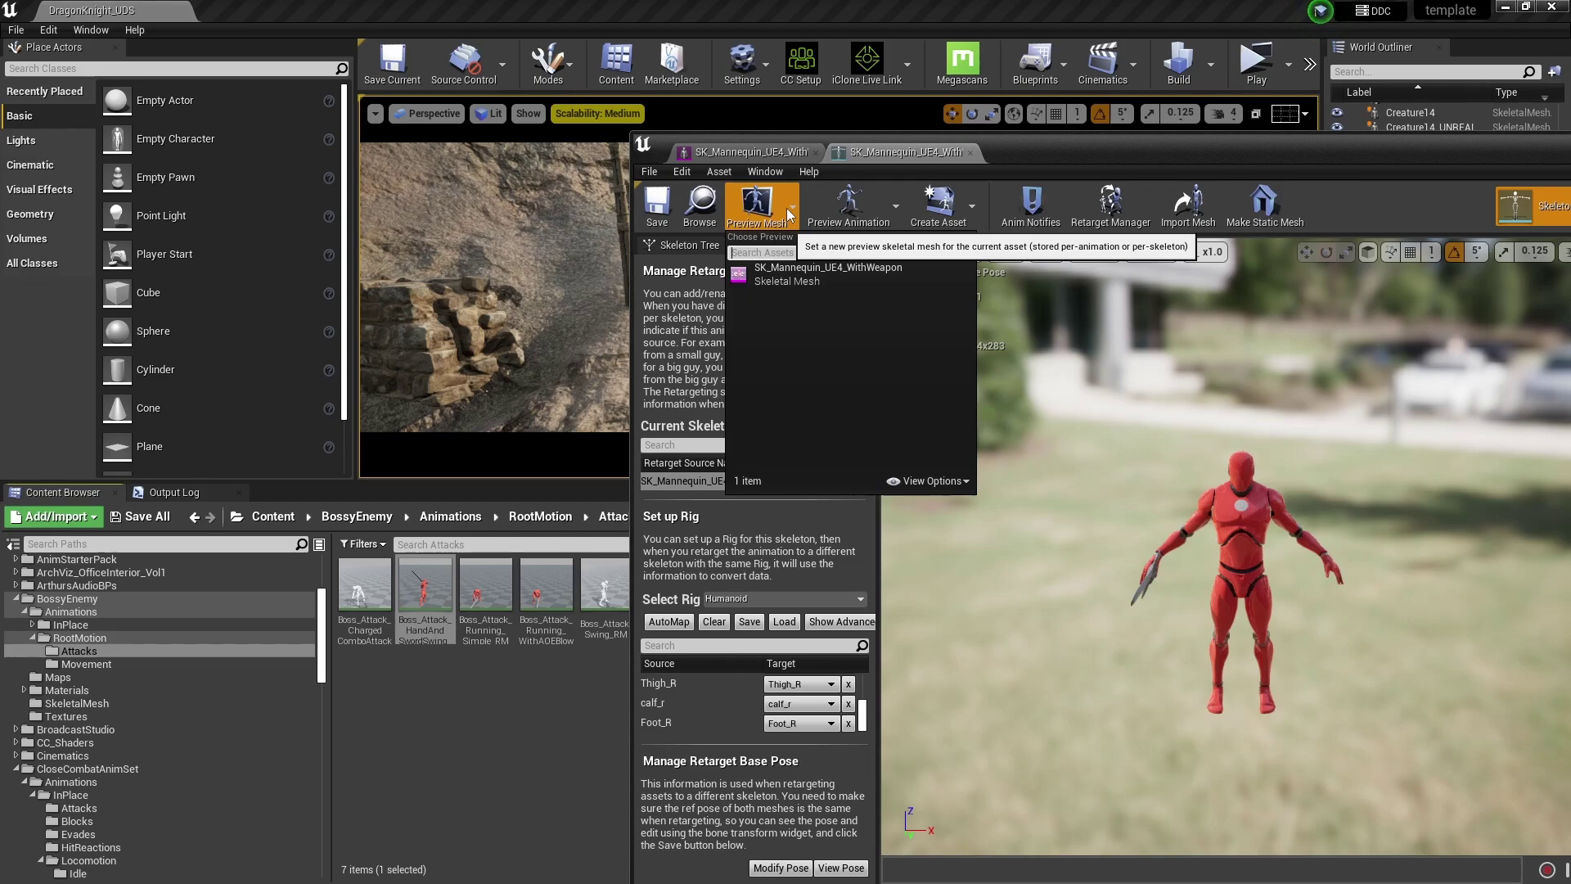
left_click(783, 273)
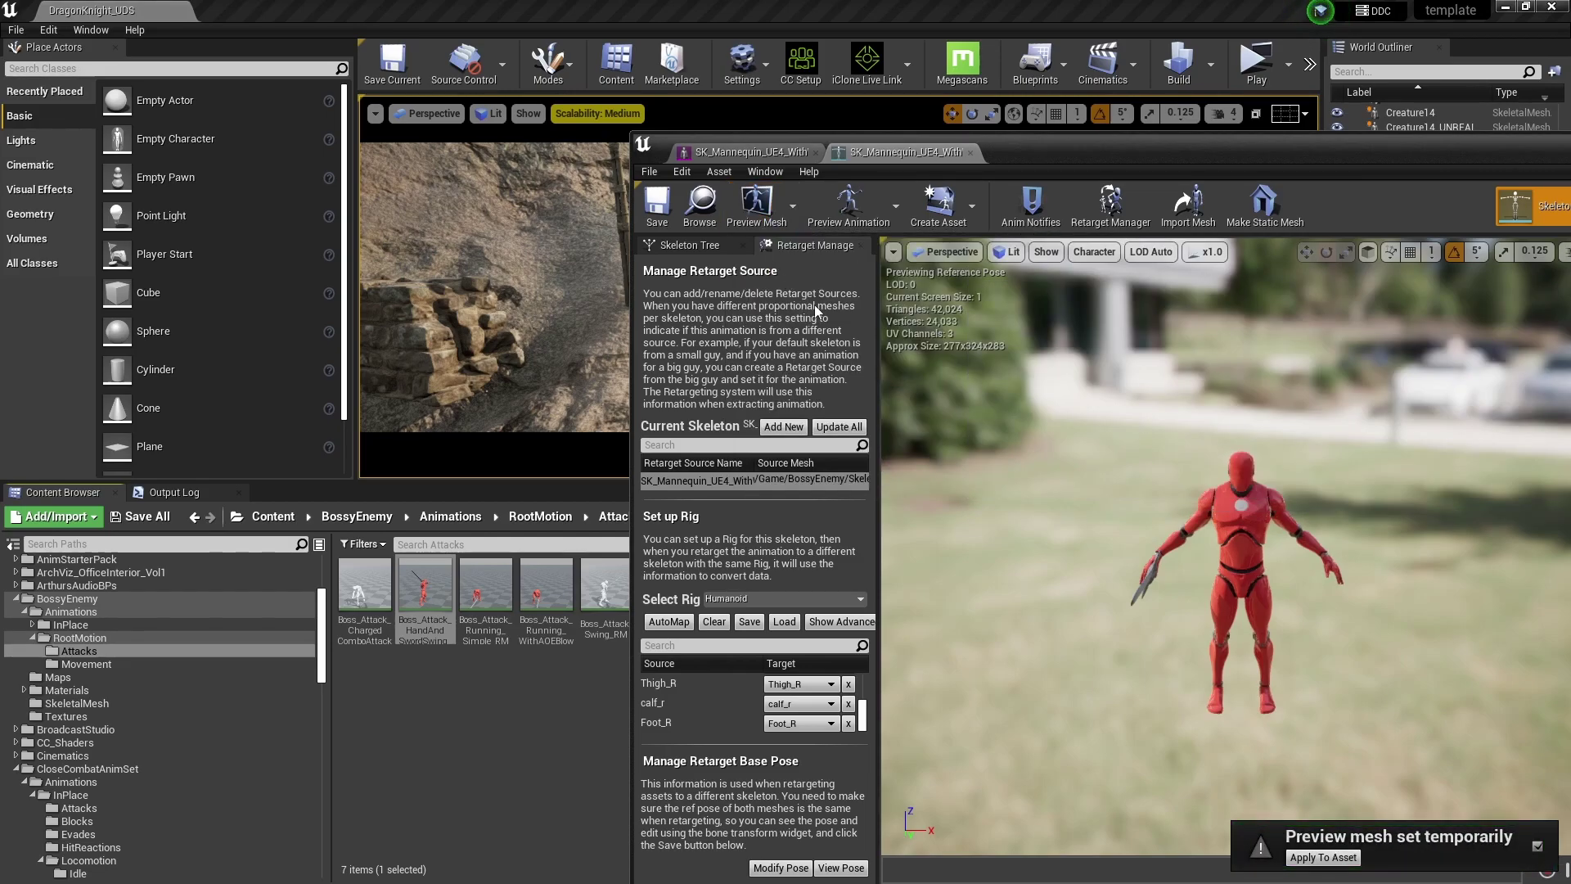
left_click(1323, 857)
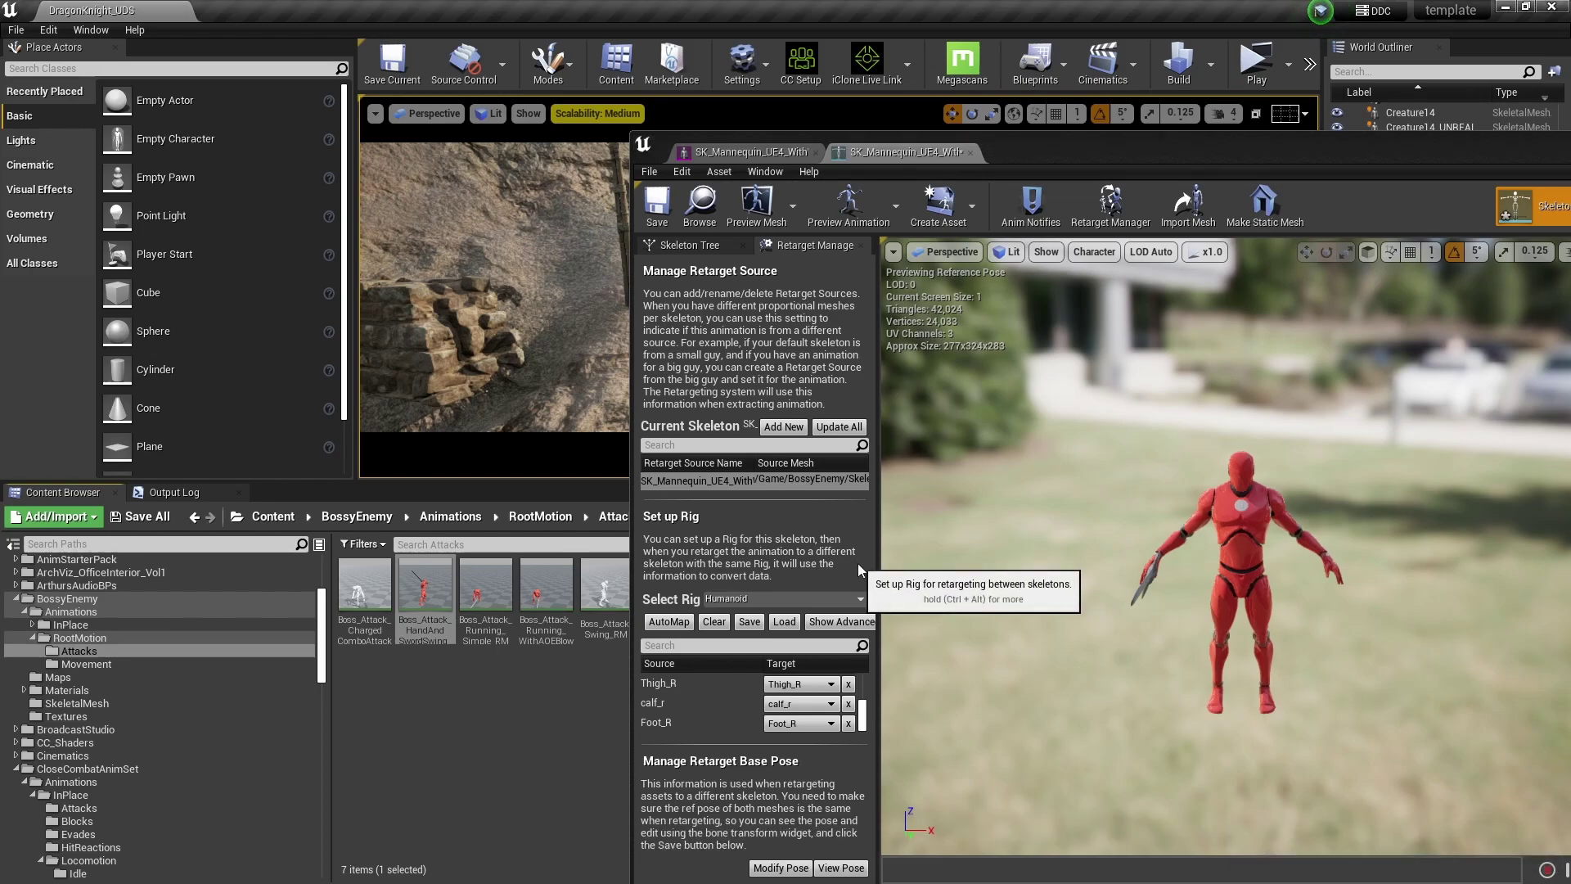
Step: Duplicate and retarget Boss_Attack_HandAndSwordSwing_RM to Knight14_Skeleton with the default options, and close the boss skeleton editor
right_click(413, 589)
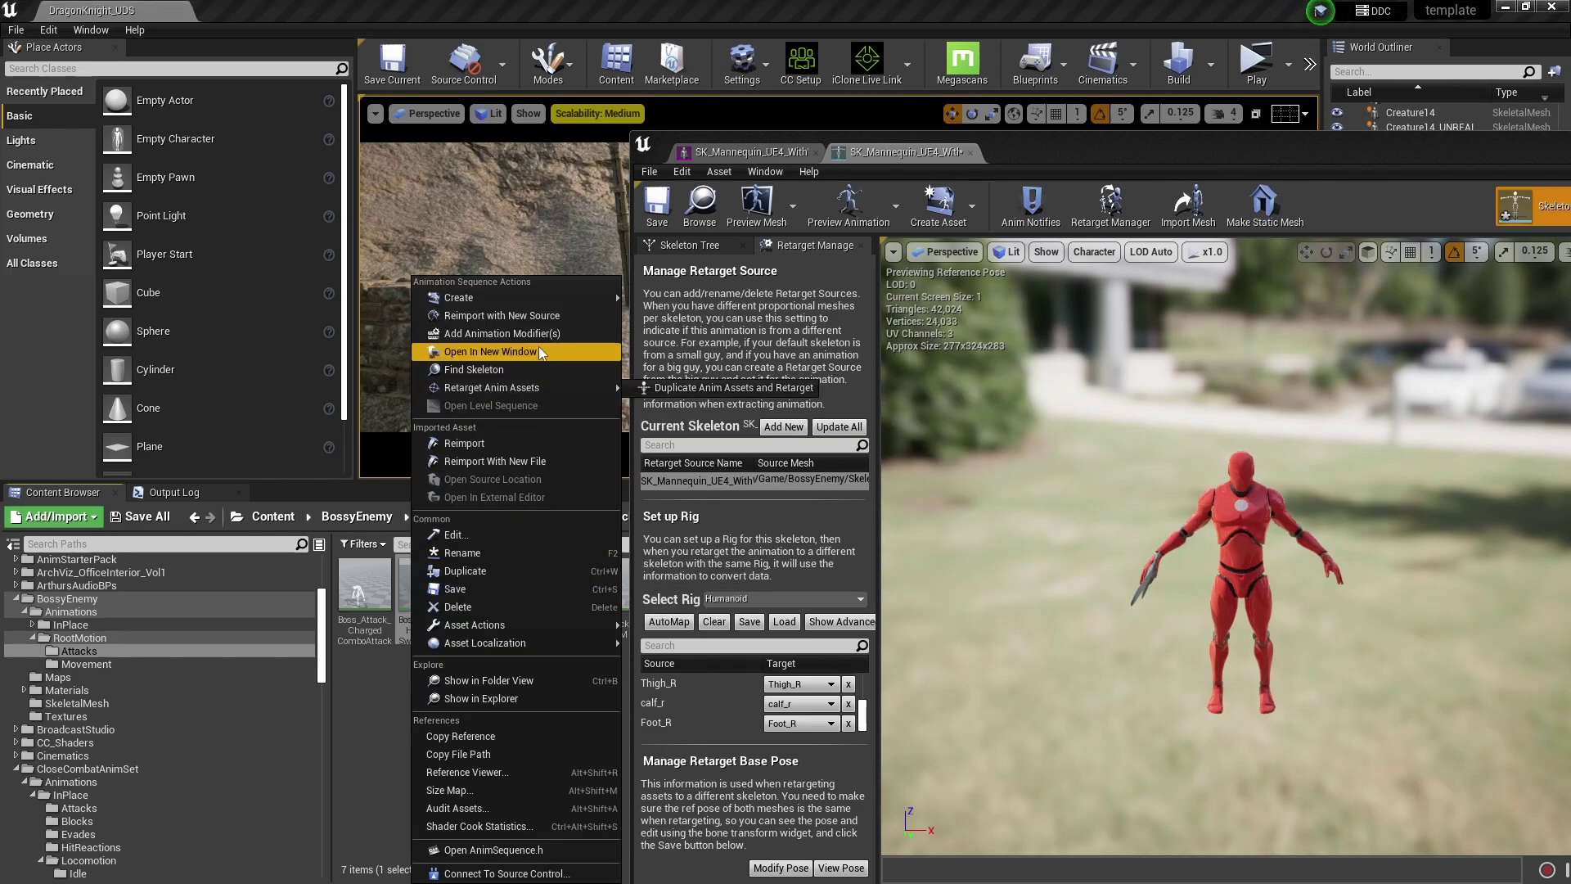
mouse_move(564, 386)
left_click(646, 389)
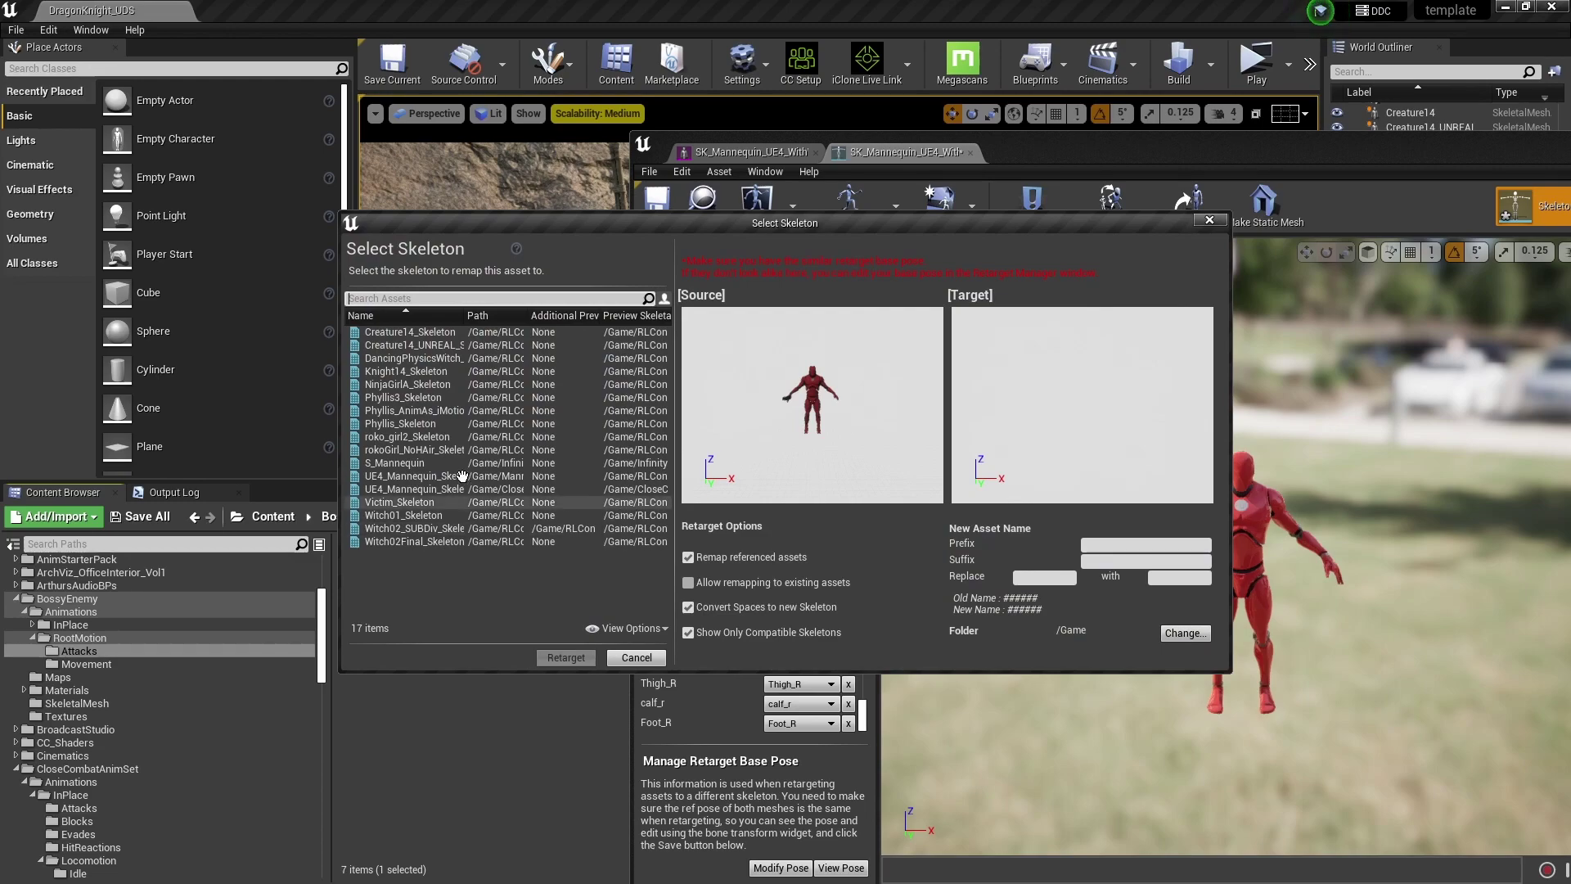
left_click(427, 372)
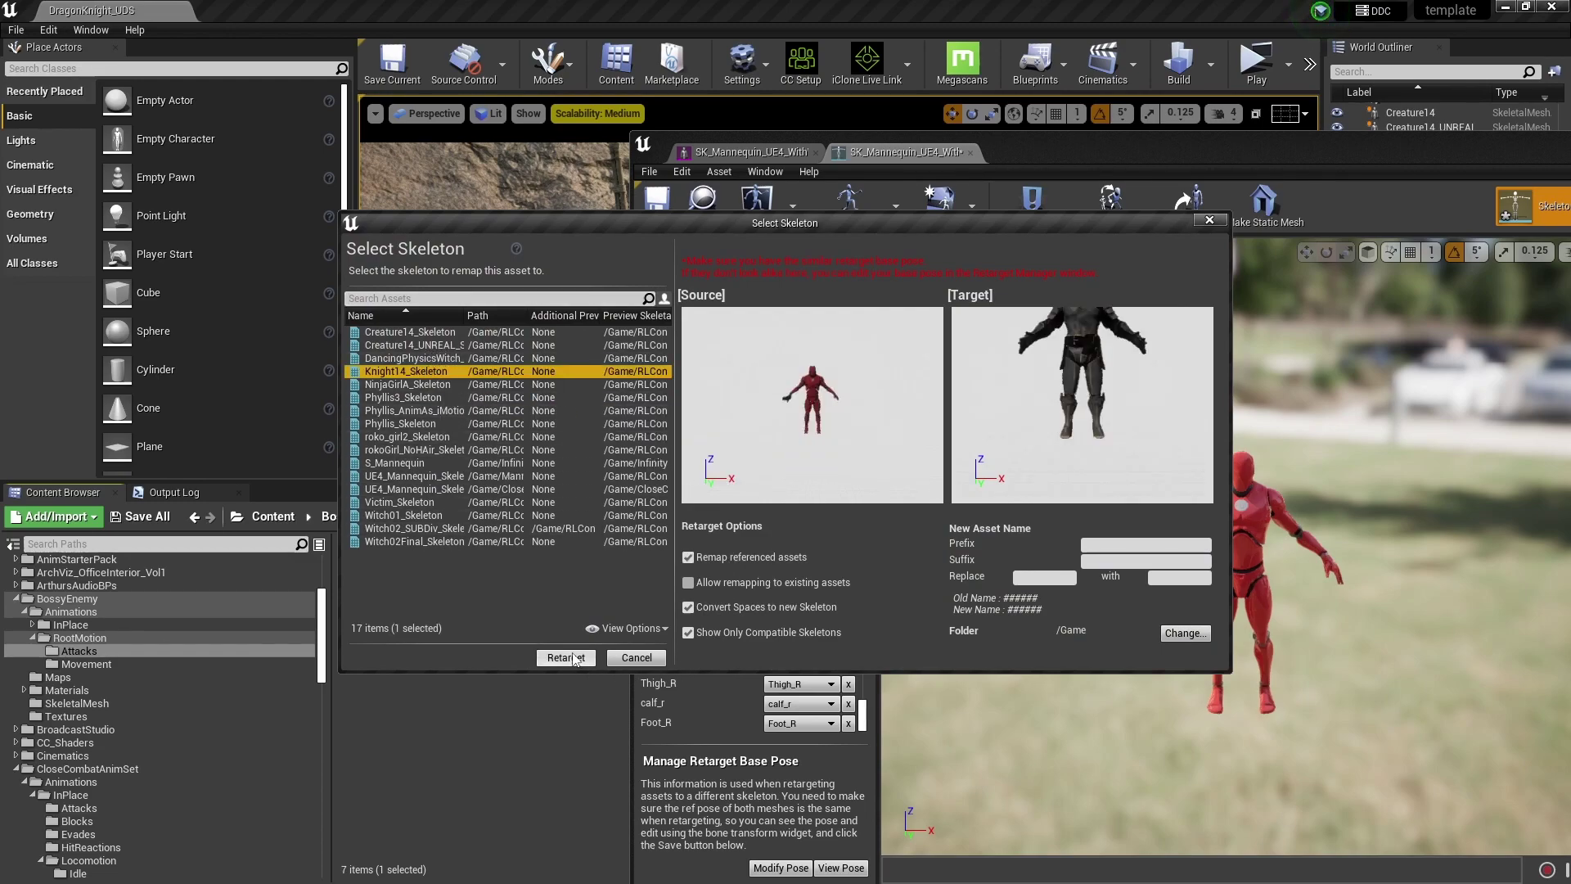
left_click(566, 658)
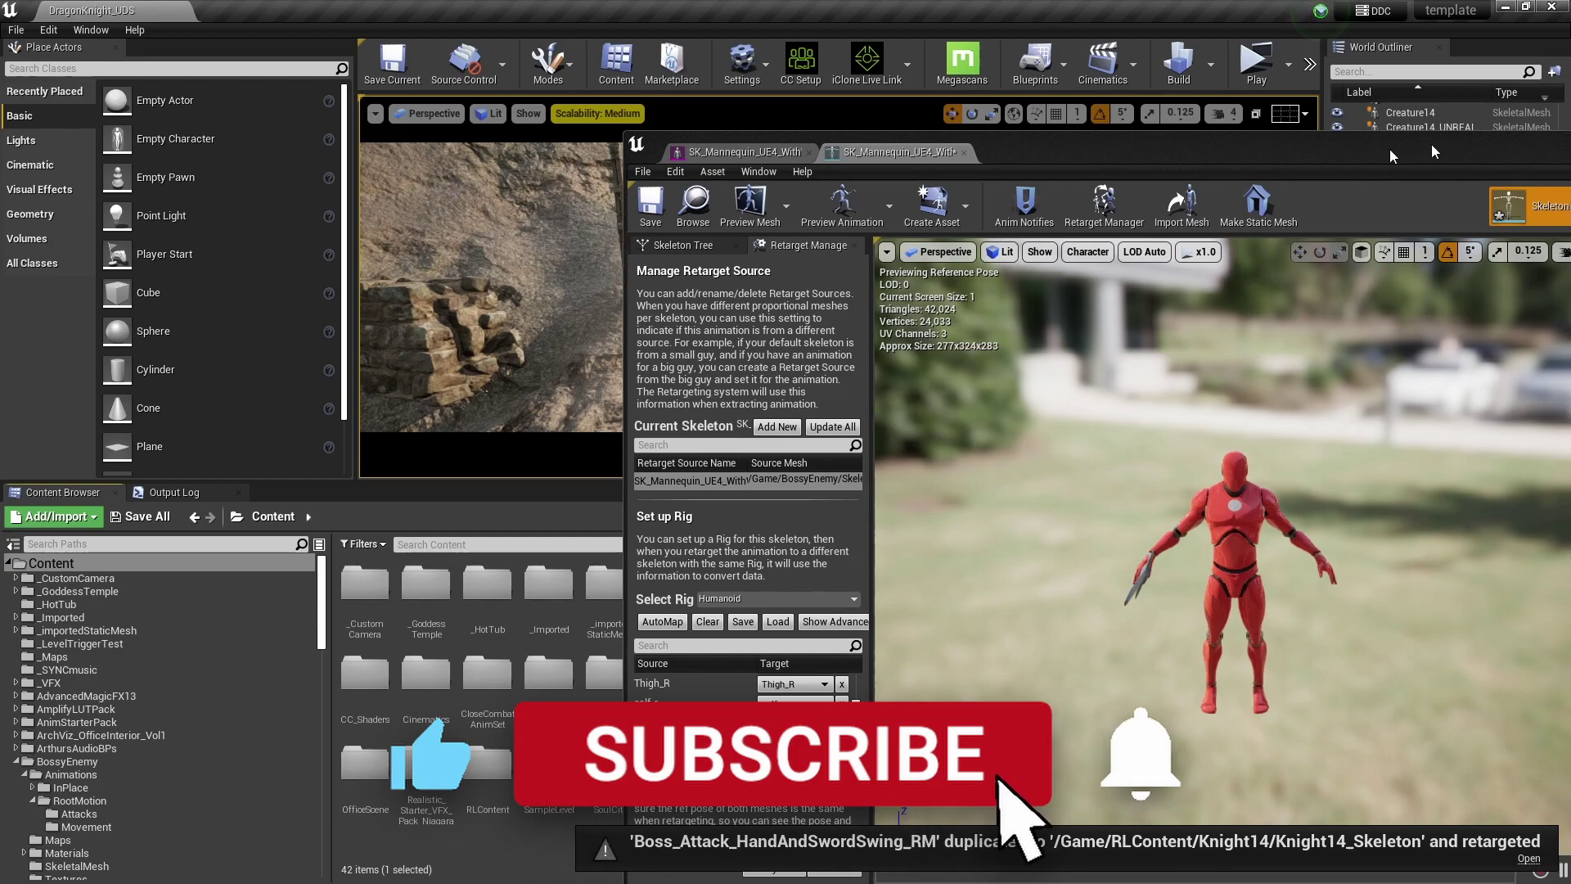
left_click_drag(1424, 139, 1067, 97)
left_click(1428, 99)
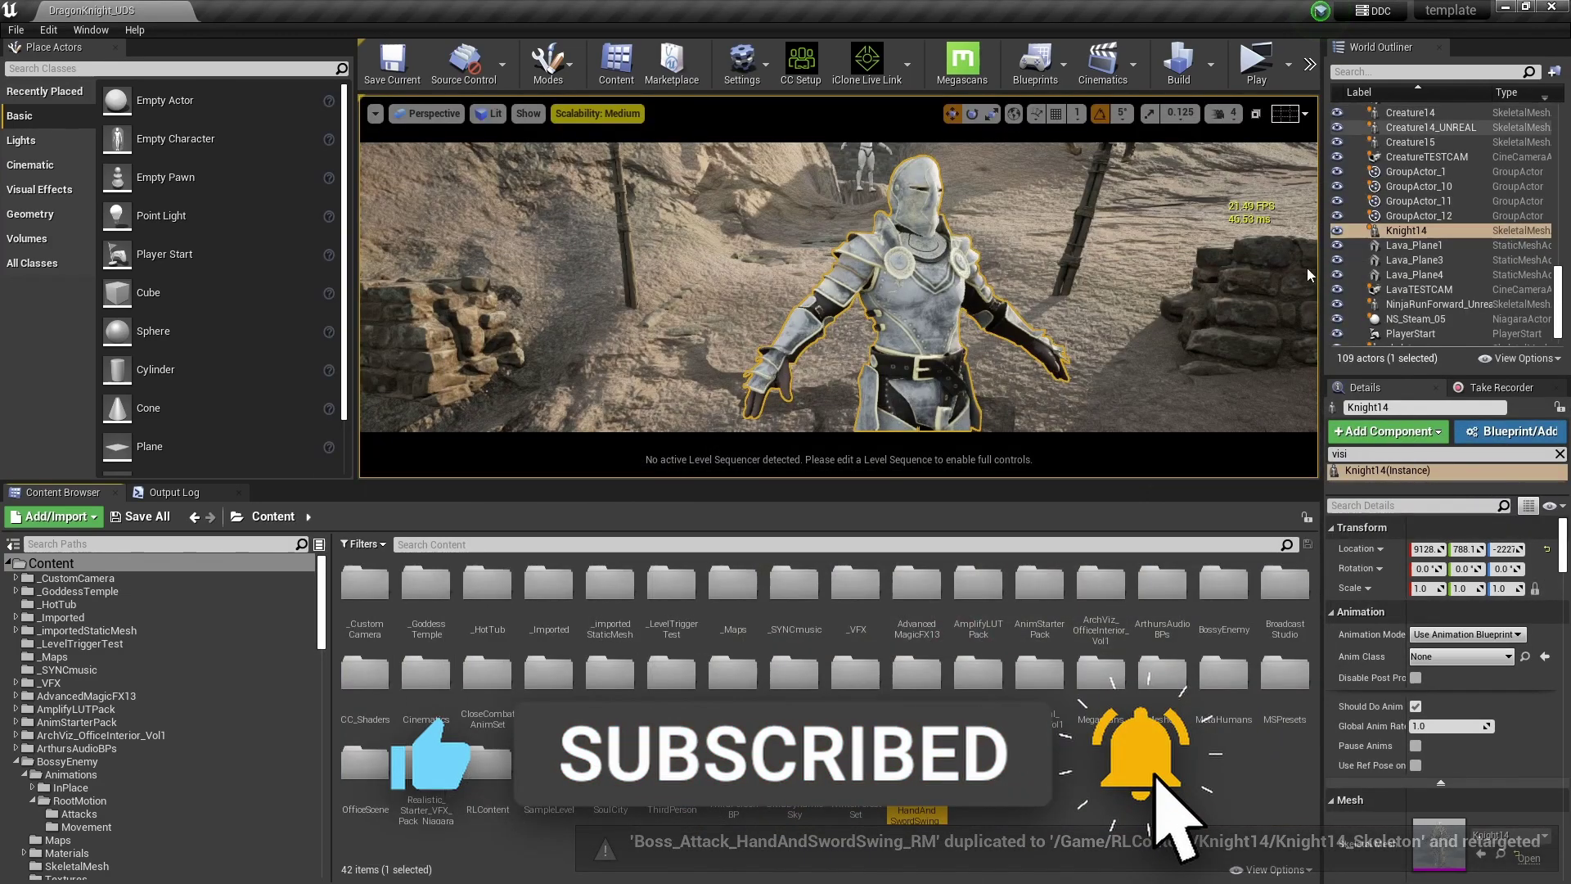
Step: Create Attacks and Movement folders in Knight14/Animations and move Knight14_Boss_Attack_HandAndSwordSwing_RM into Attacks
mouse_move(923, 809)
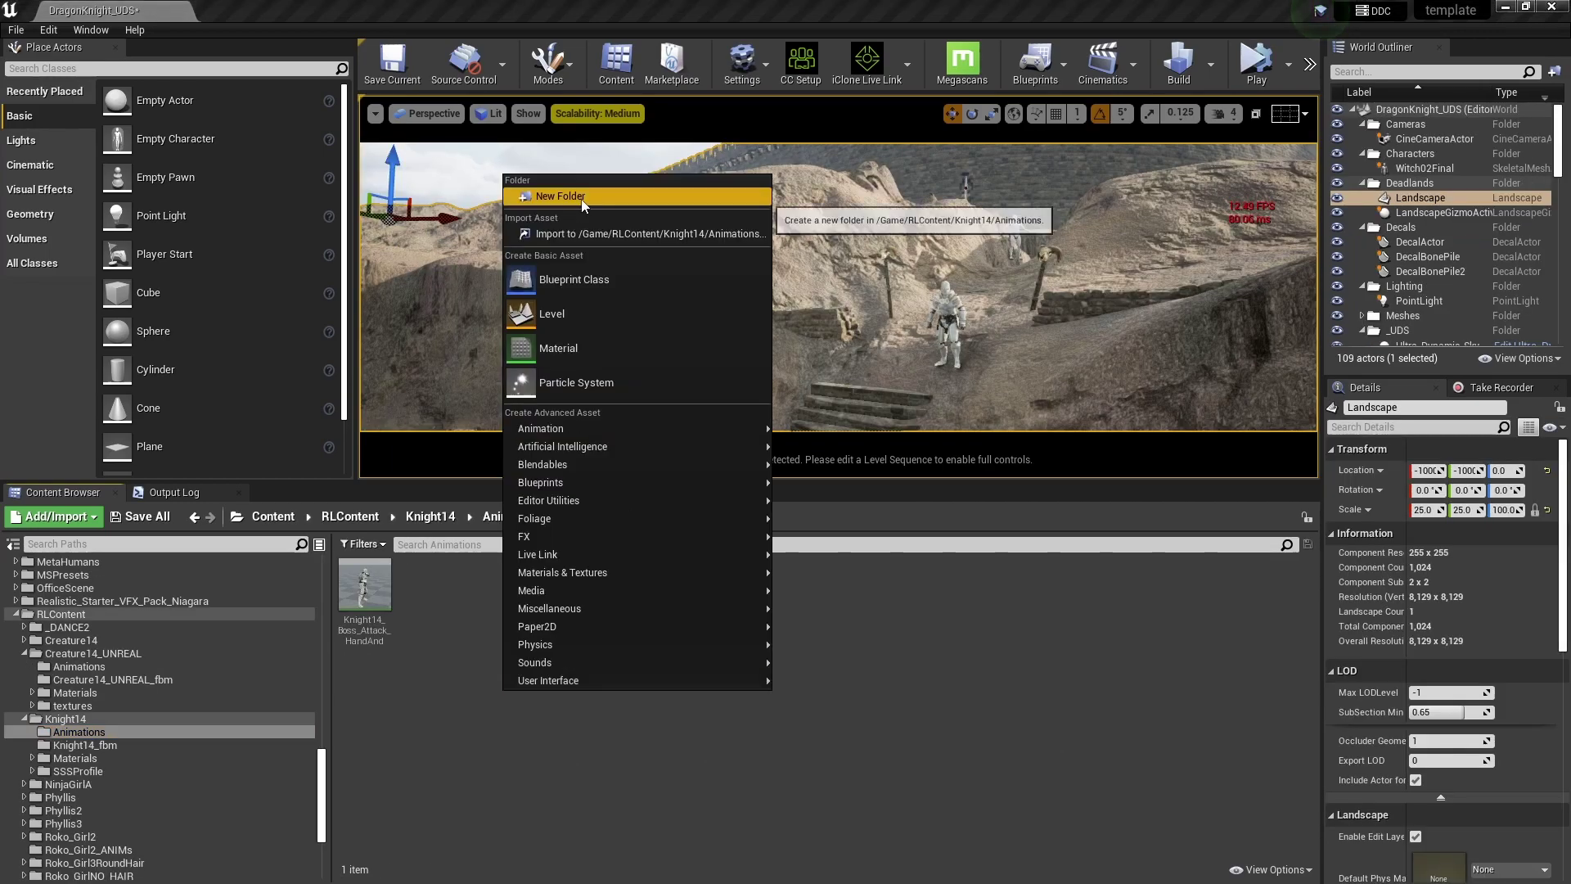
left_click(552, 193)
type("Attacks")
right_click(567, 627)
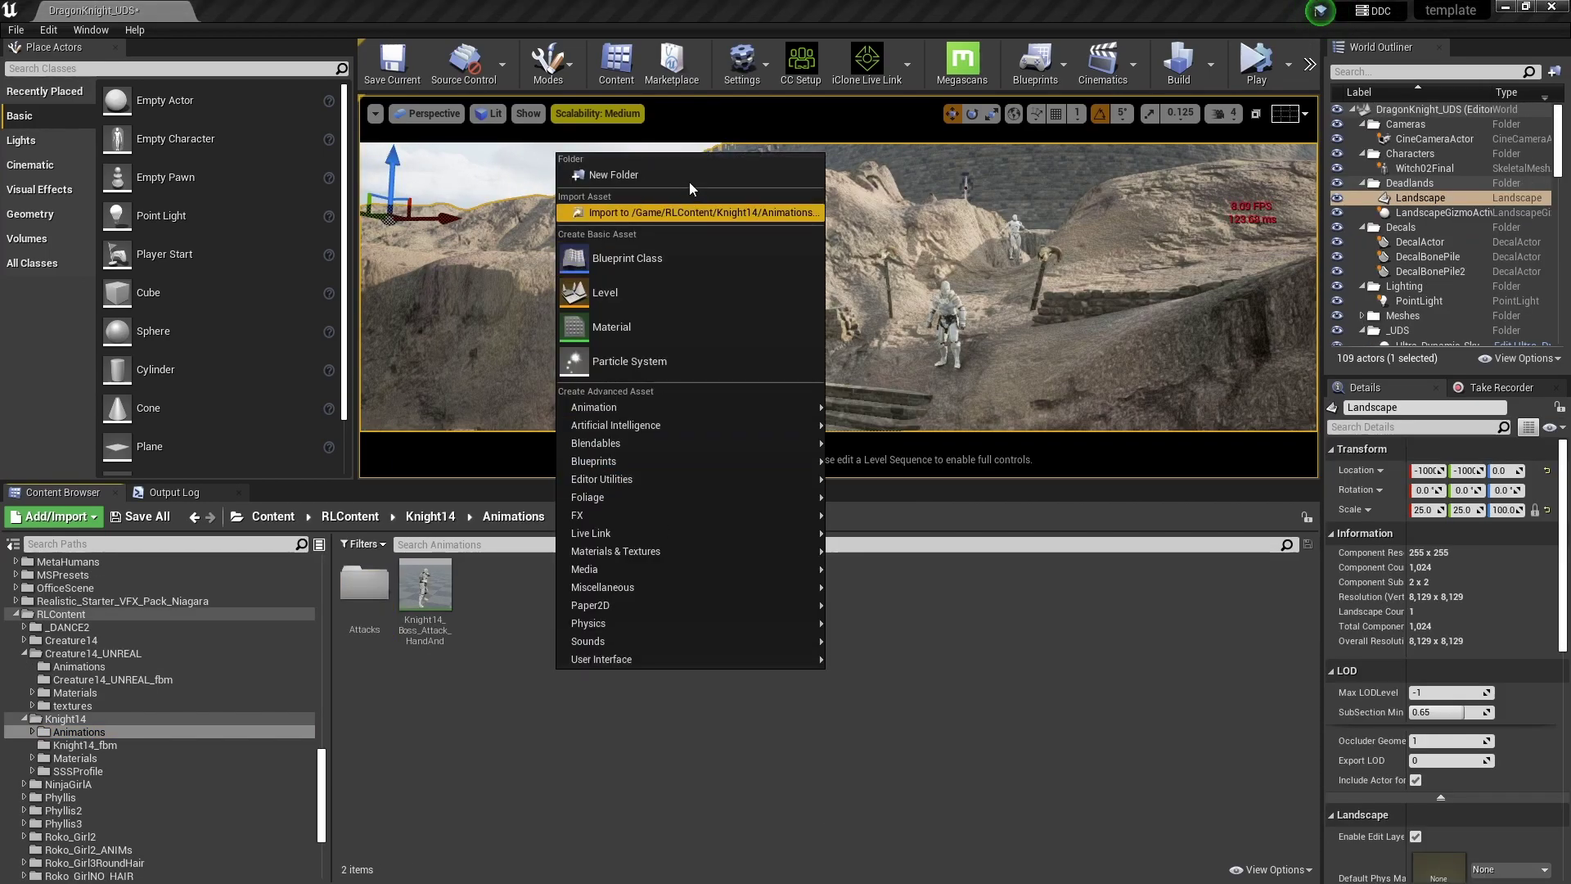
left_click(689, 181)
type("Movement")
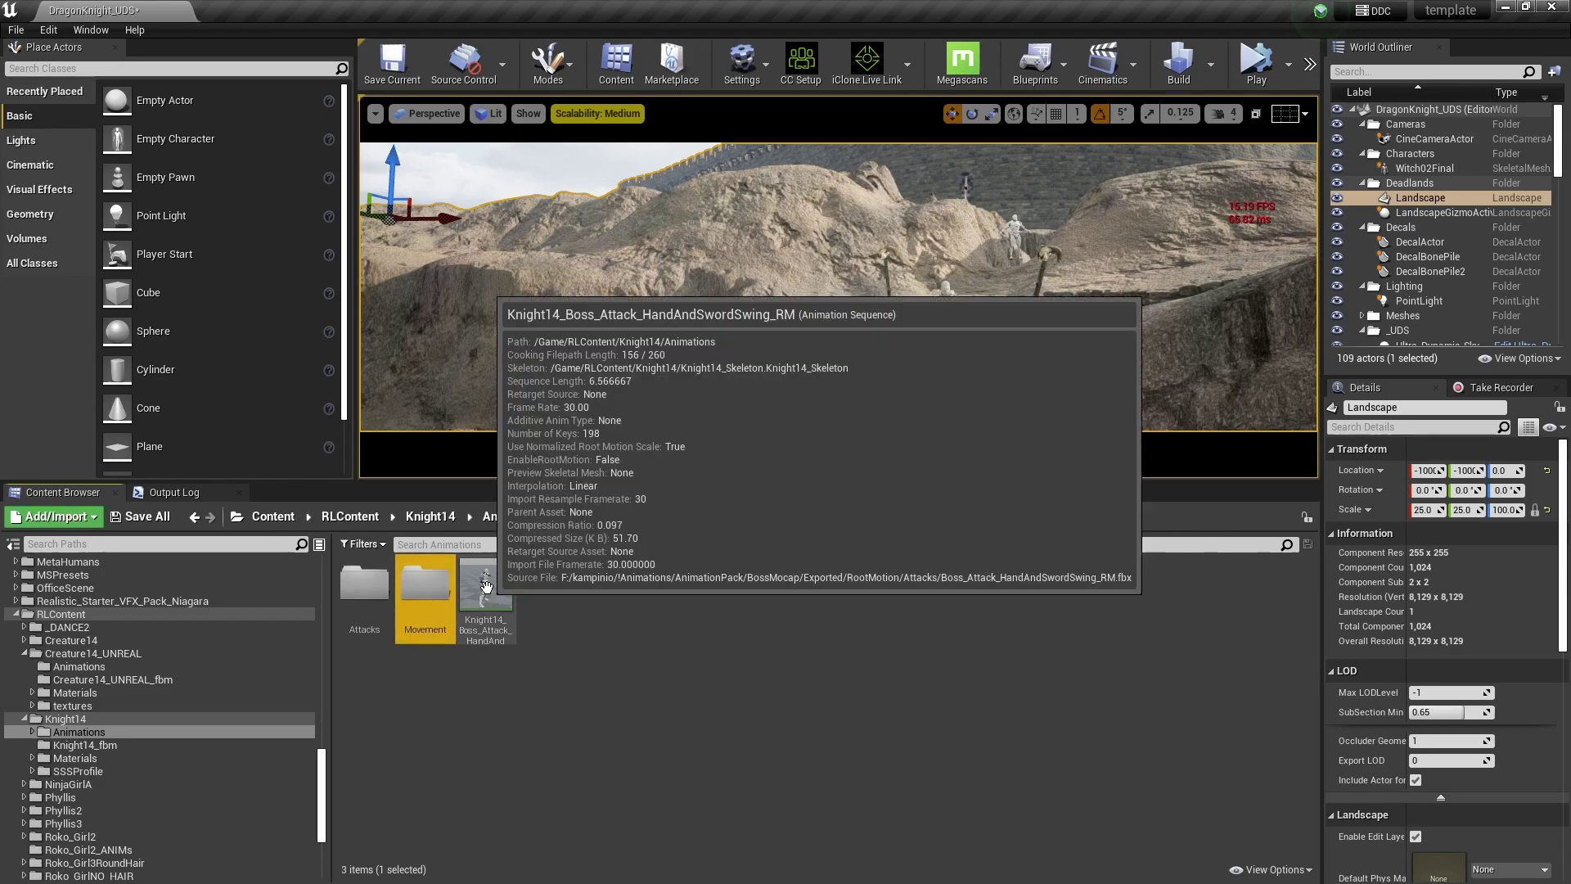
left_click_drag(485, 584, 401, 622)
left_click(402, 613)
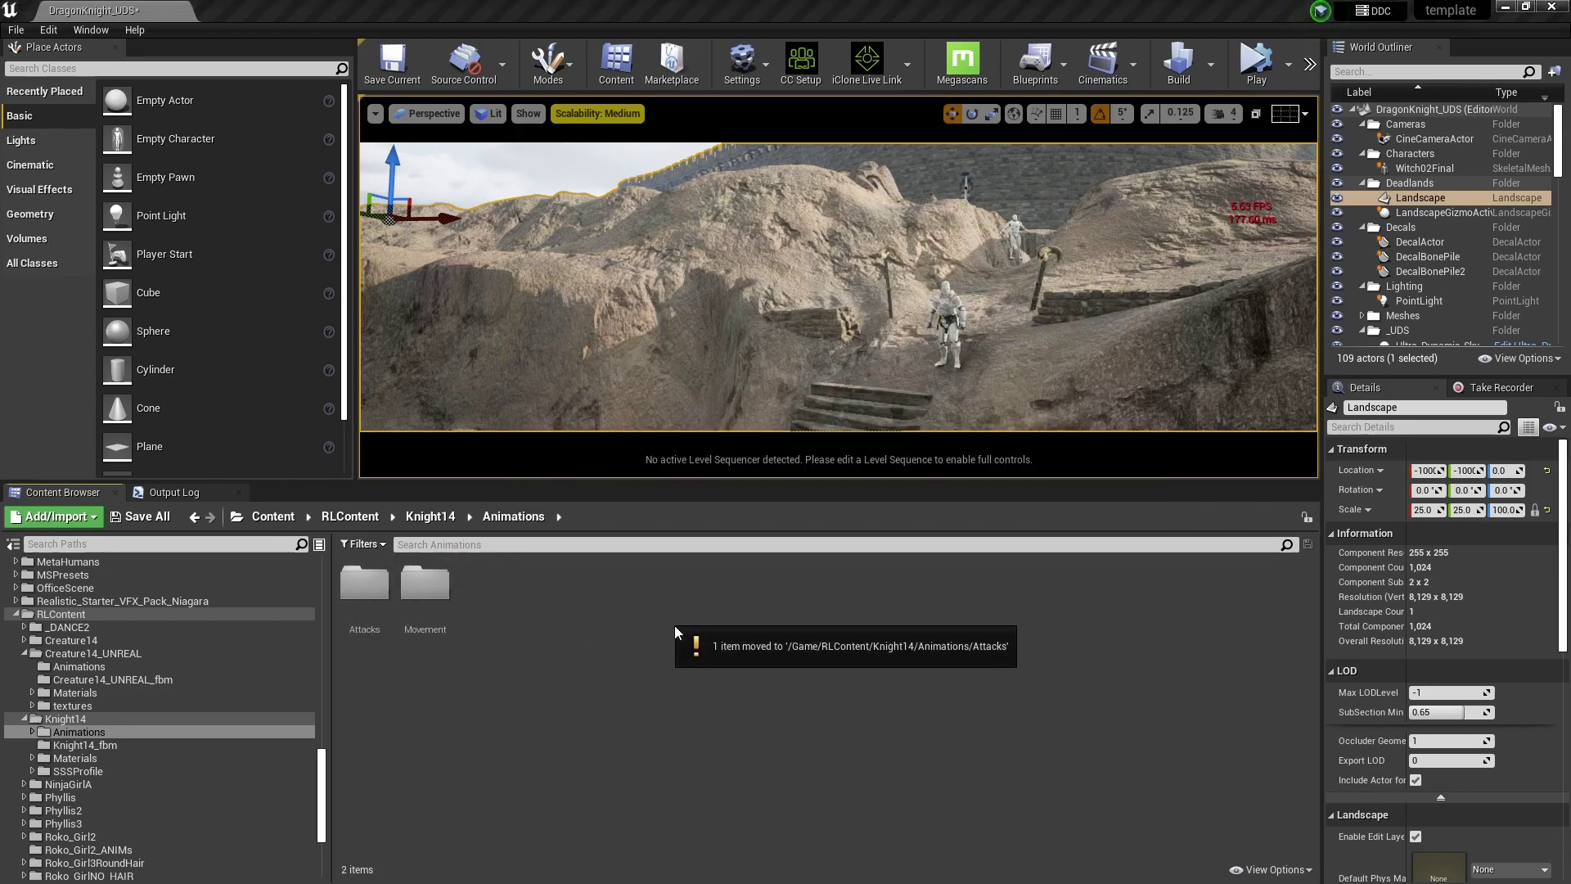
Step: Start duplicating and retargeting all BossyEnemy RootMotion attack animations except Boss_Attack_HandAndSwordSwing_RM, choosing Knight14_Skeleton as the target
left_click_drag(321, 768, 323, 597)
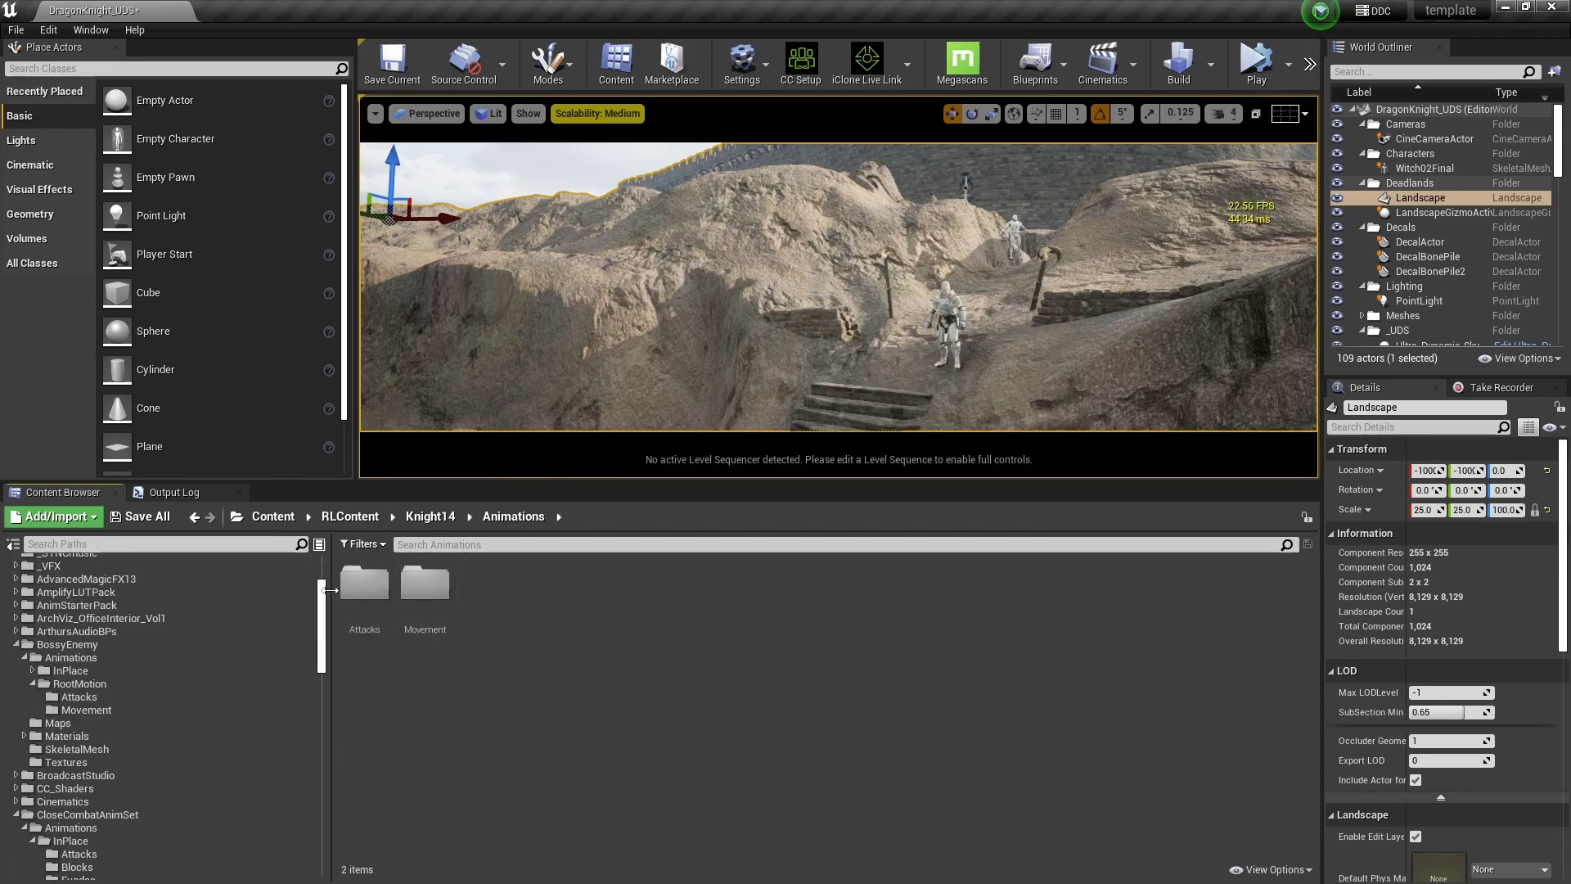
left_click(82, 684)
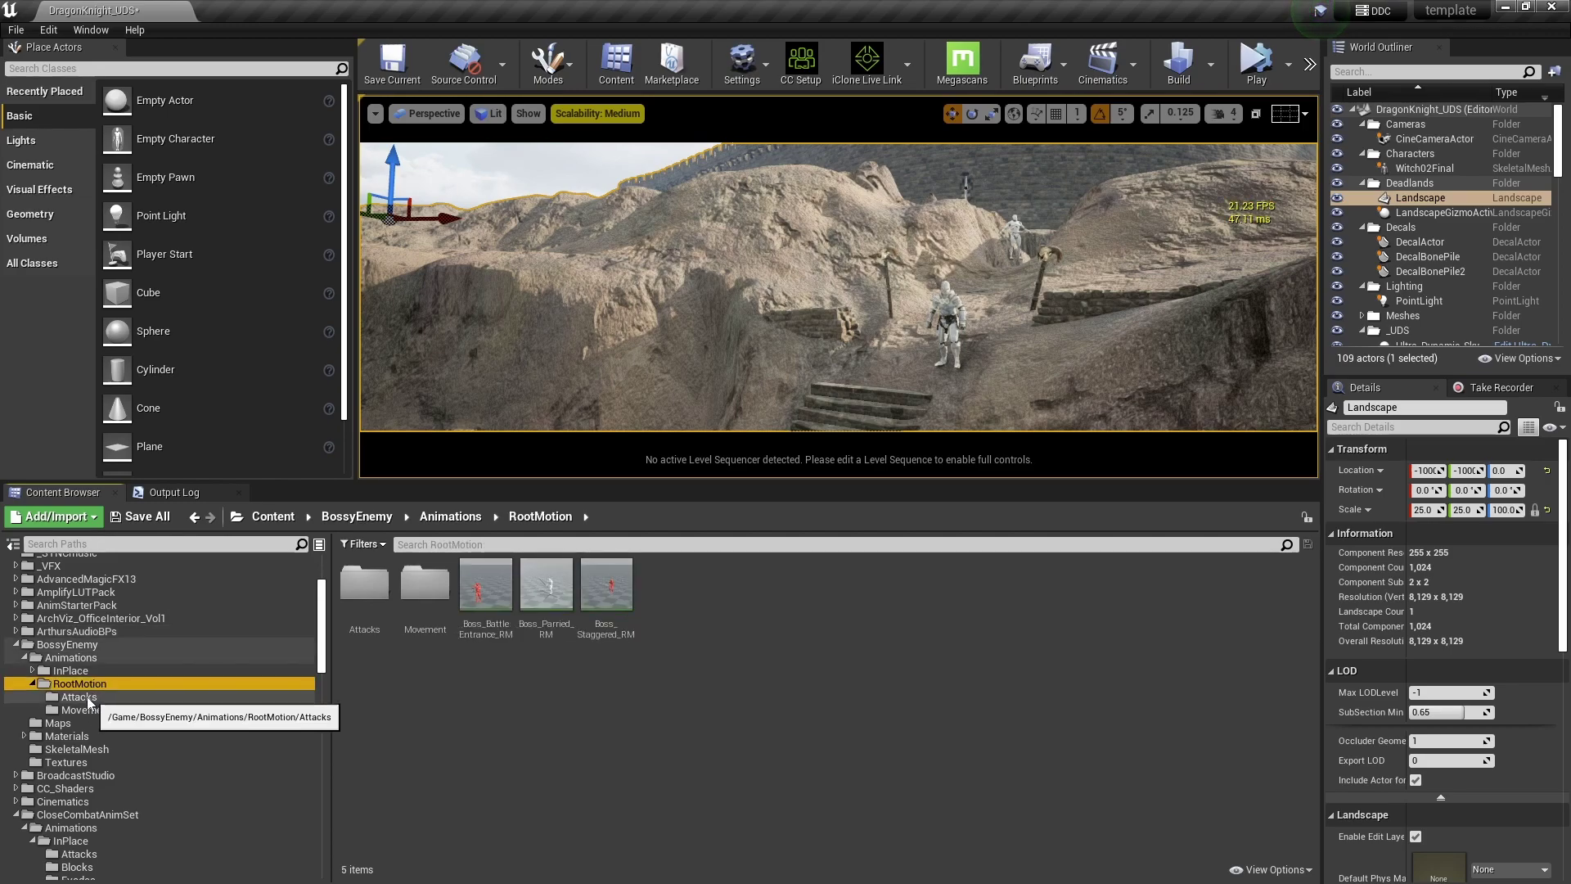
left_click(79, 696)
left_click(364, 585)
left_click(486, 614, "ctrl")
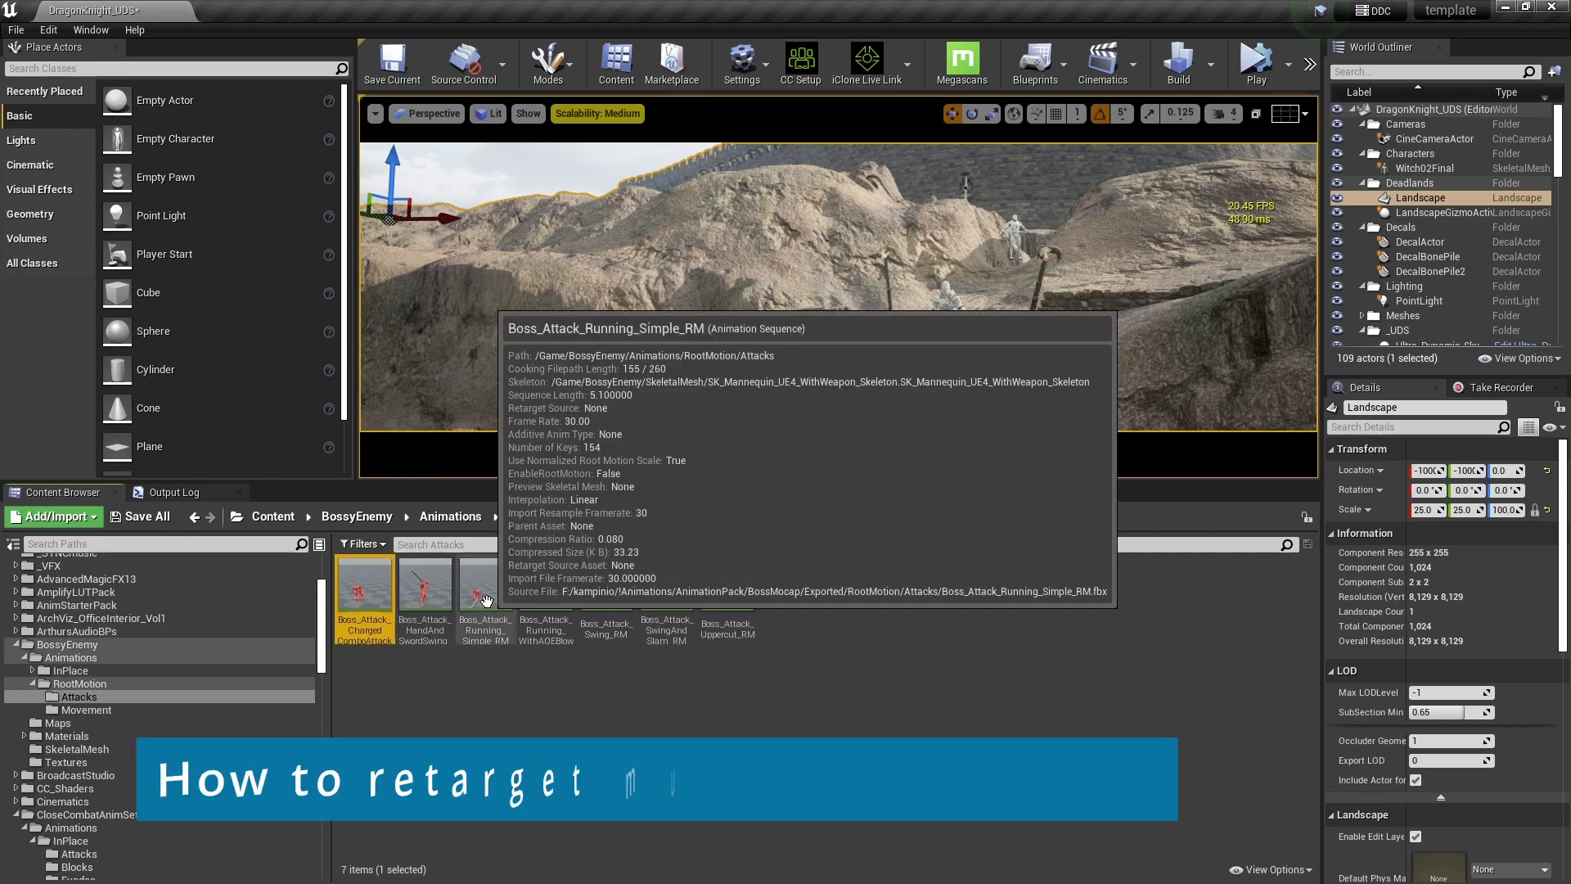
left_click(546, 614, "ctrl")
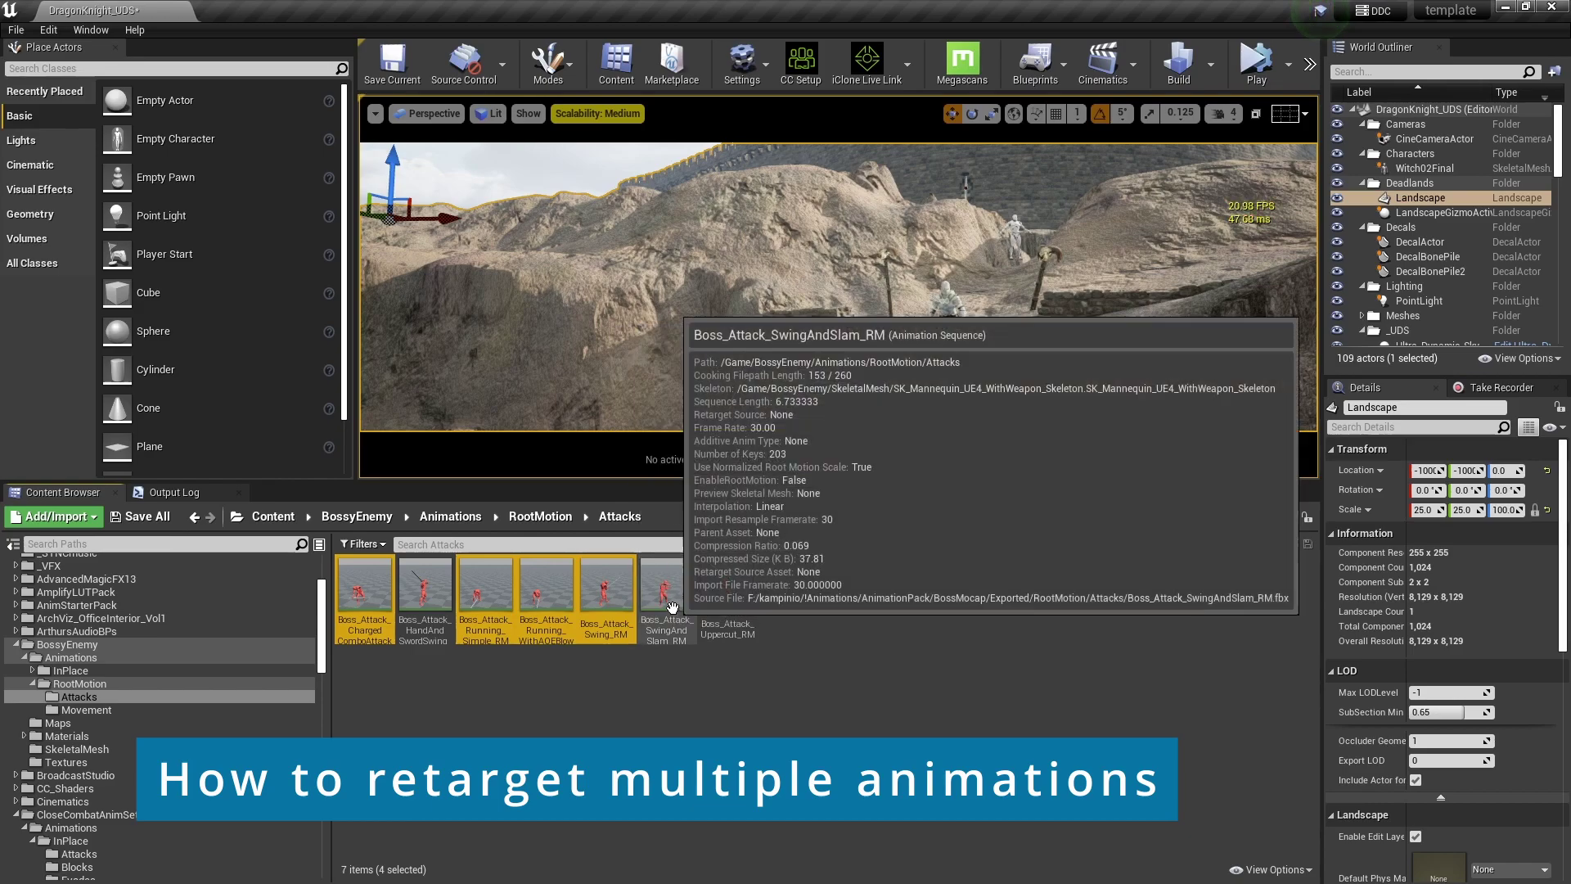
left_click(724, 626, "shift")
right_click(661, 603)
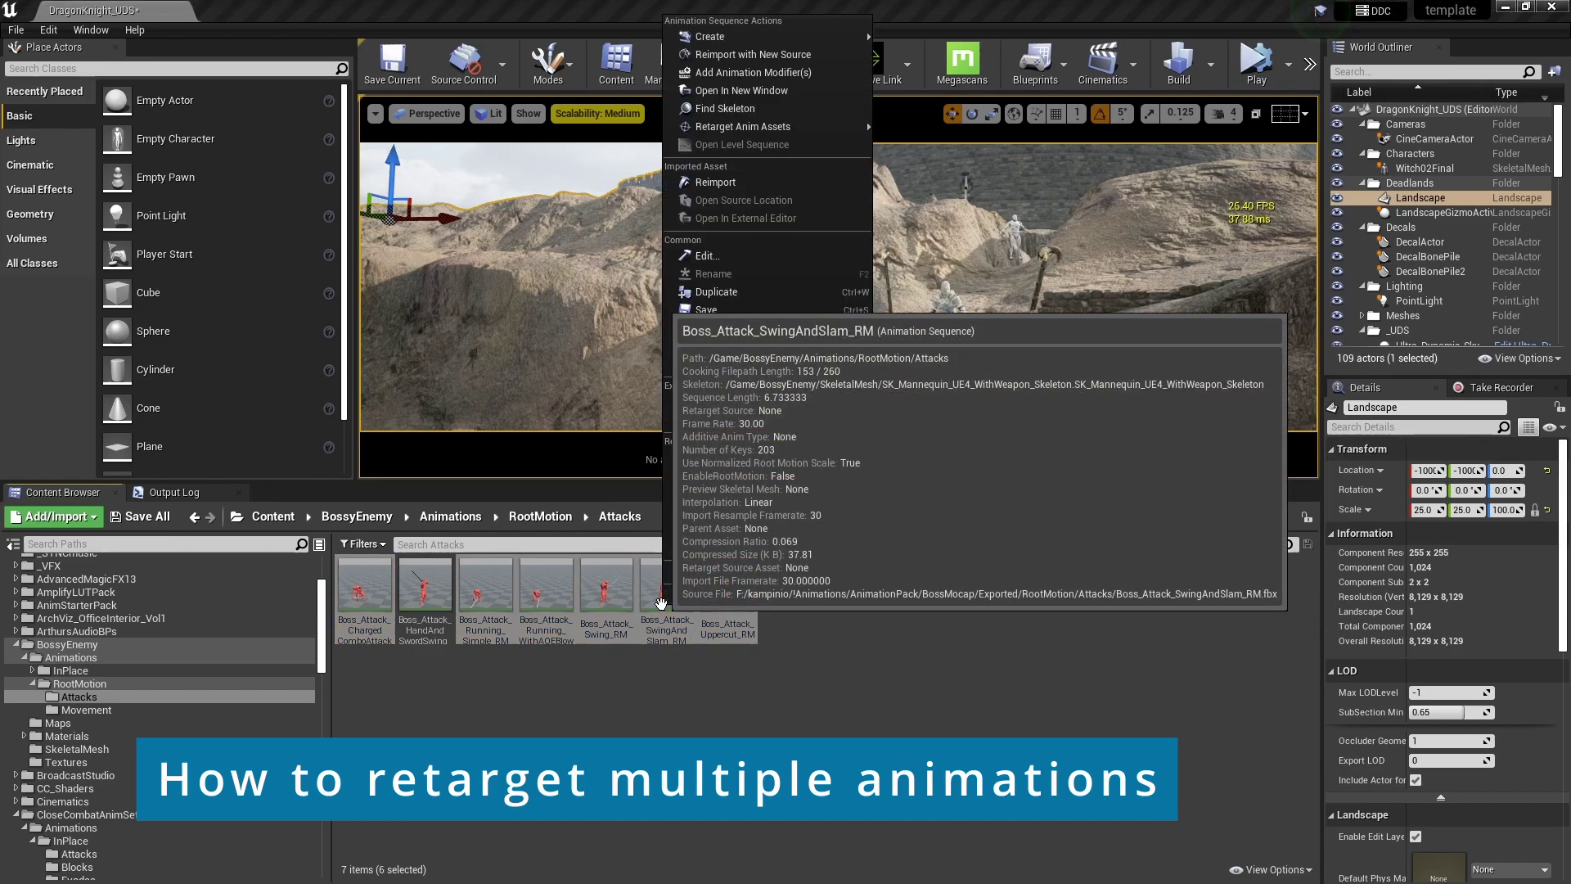
mouse_move(765, 131)
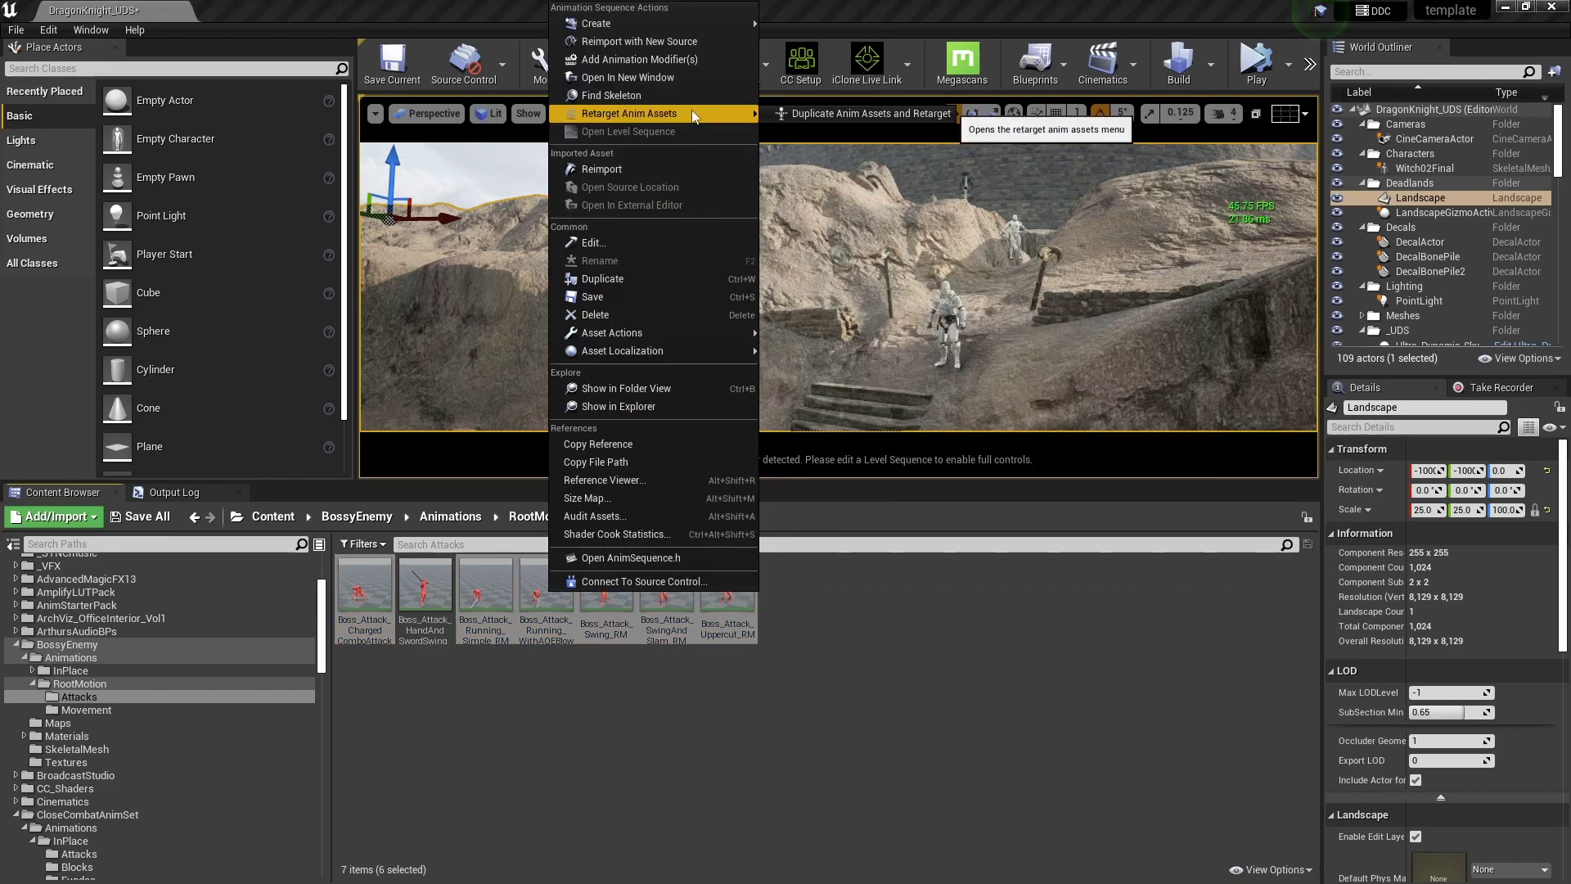
left_click(819, 115)
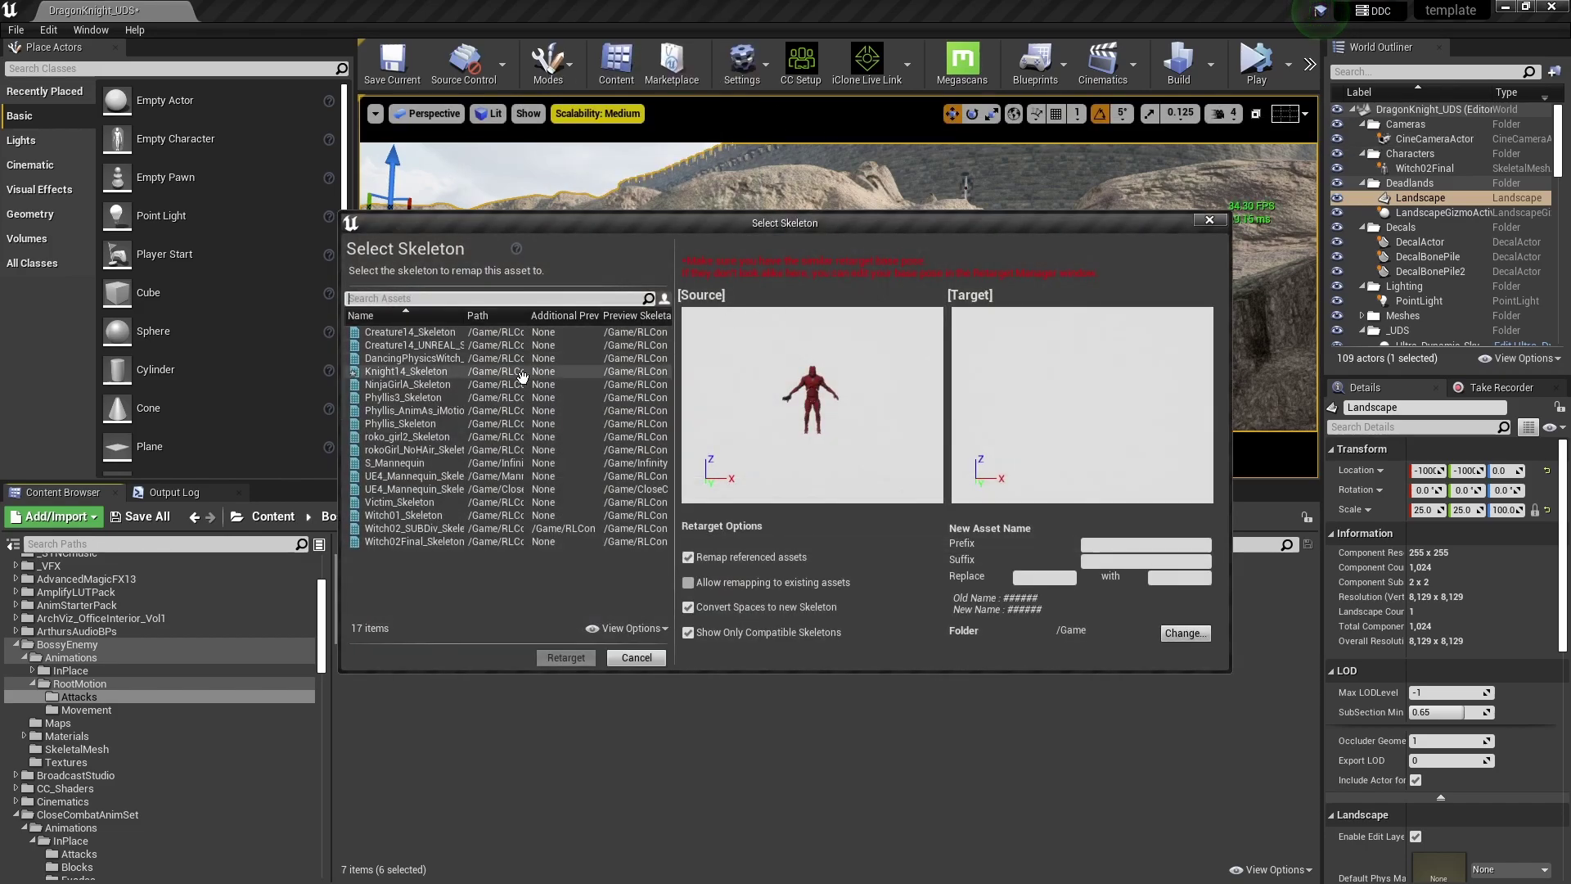
left_click(520, 373)
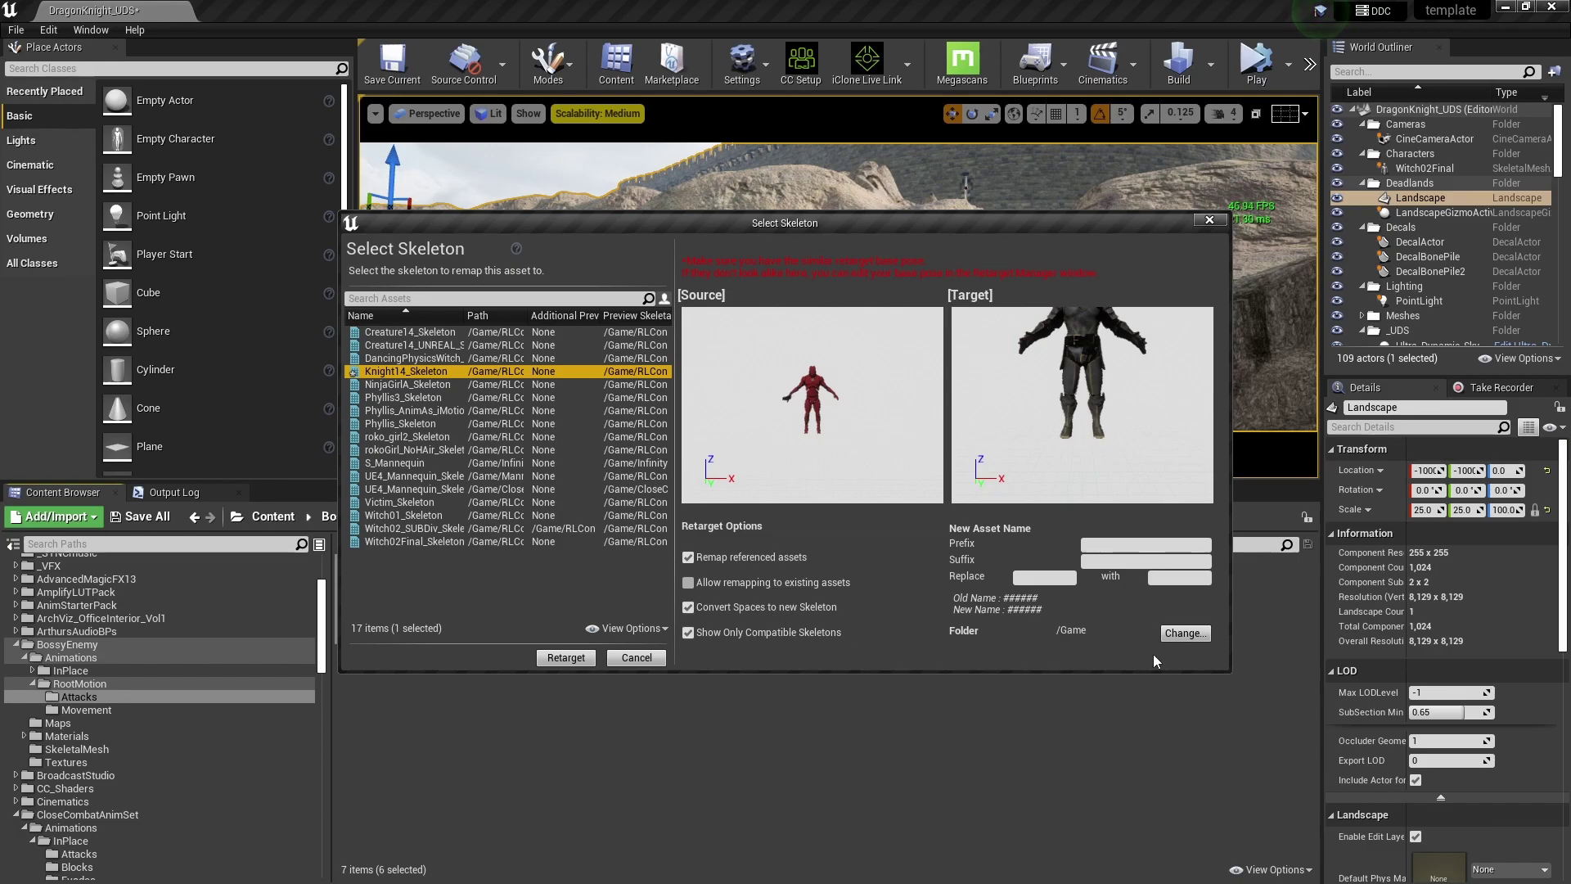
Step: Set the output folder to RLContent/Knight14/Animations/Attacks with the prefix KNight14_, and retarget the selected animations
left_click(1187, 635)
scroll(935, 553, "down", 5)
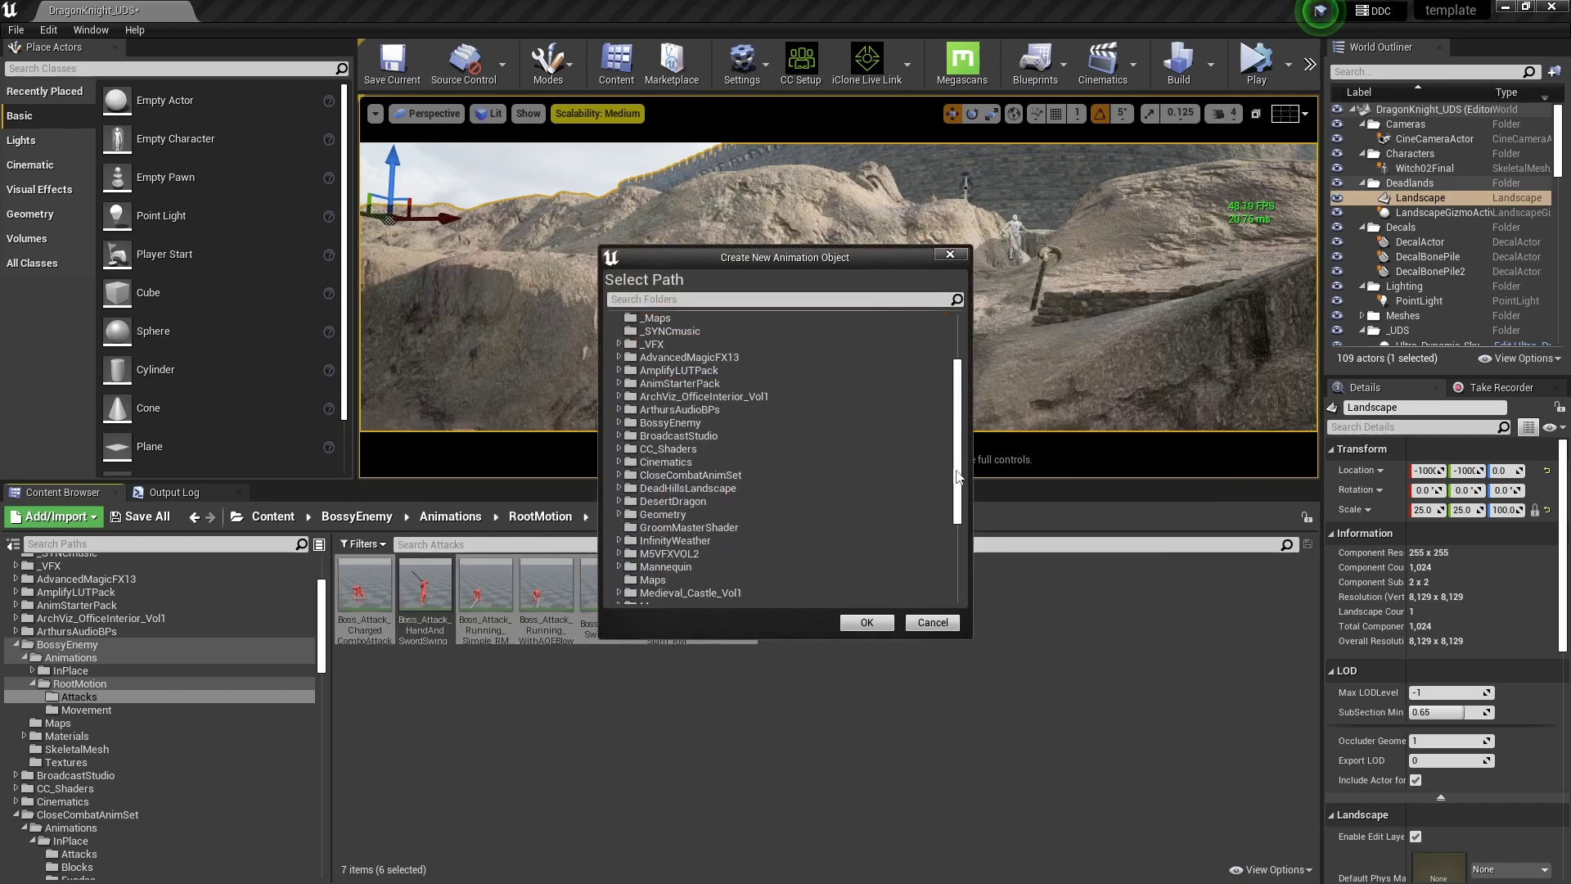
double_click(655, 519)
scroll(654, 540, "down", 2)
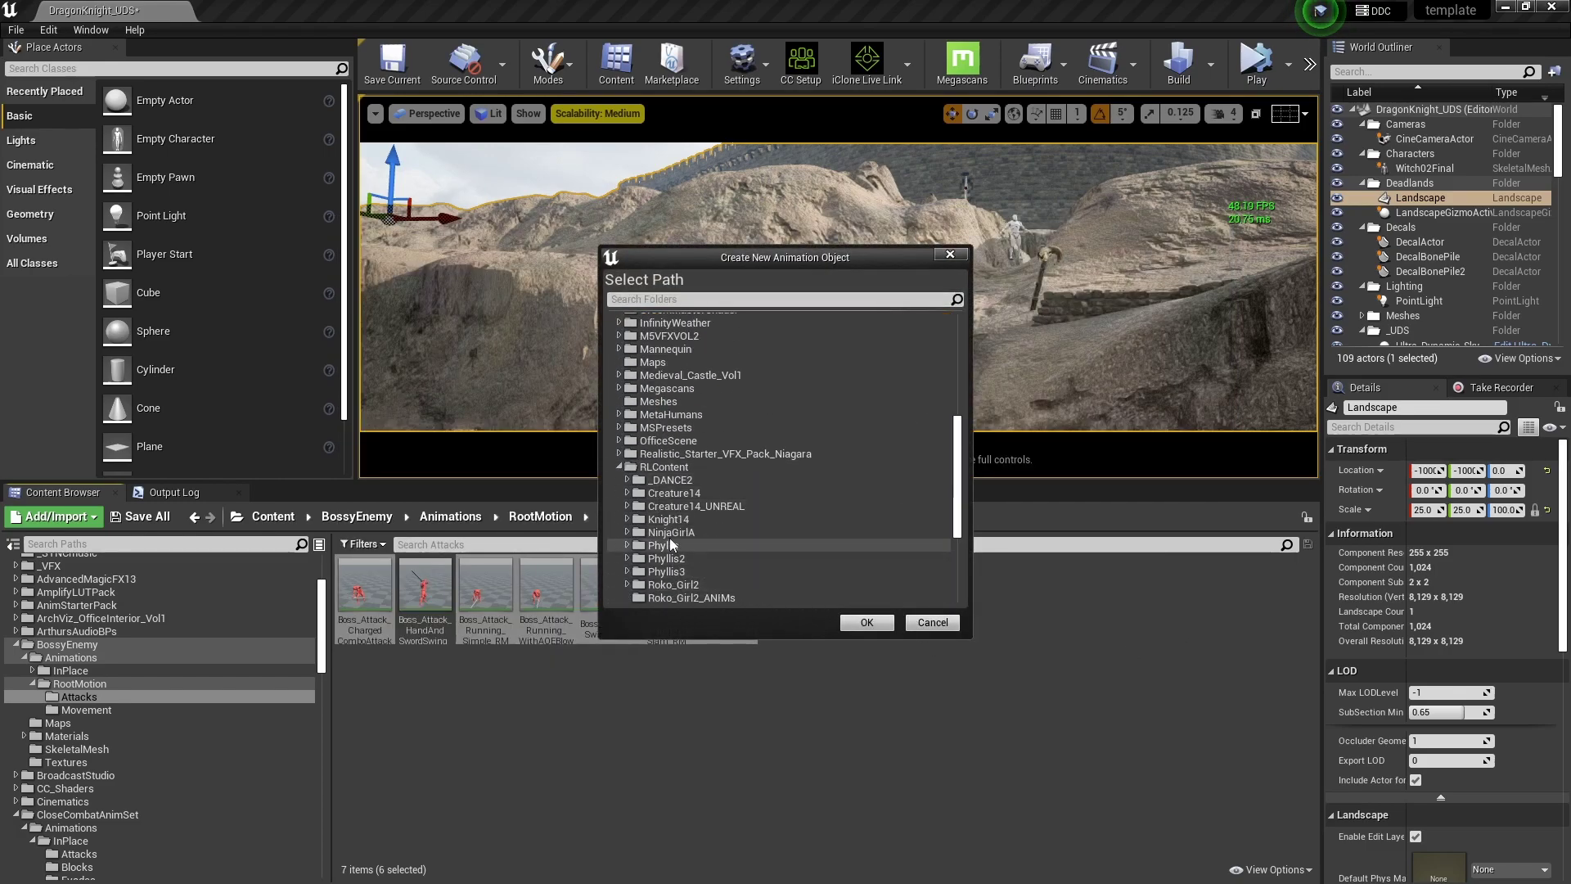
double_click(647, 521)
left_click(675, 532)
double_click(676, 532)
left_click(682, 545)
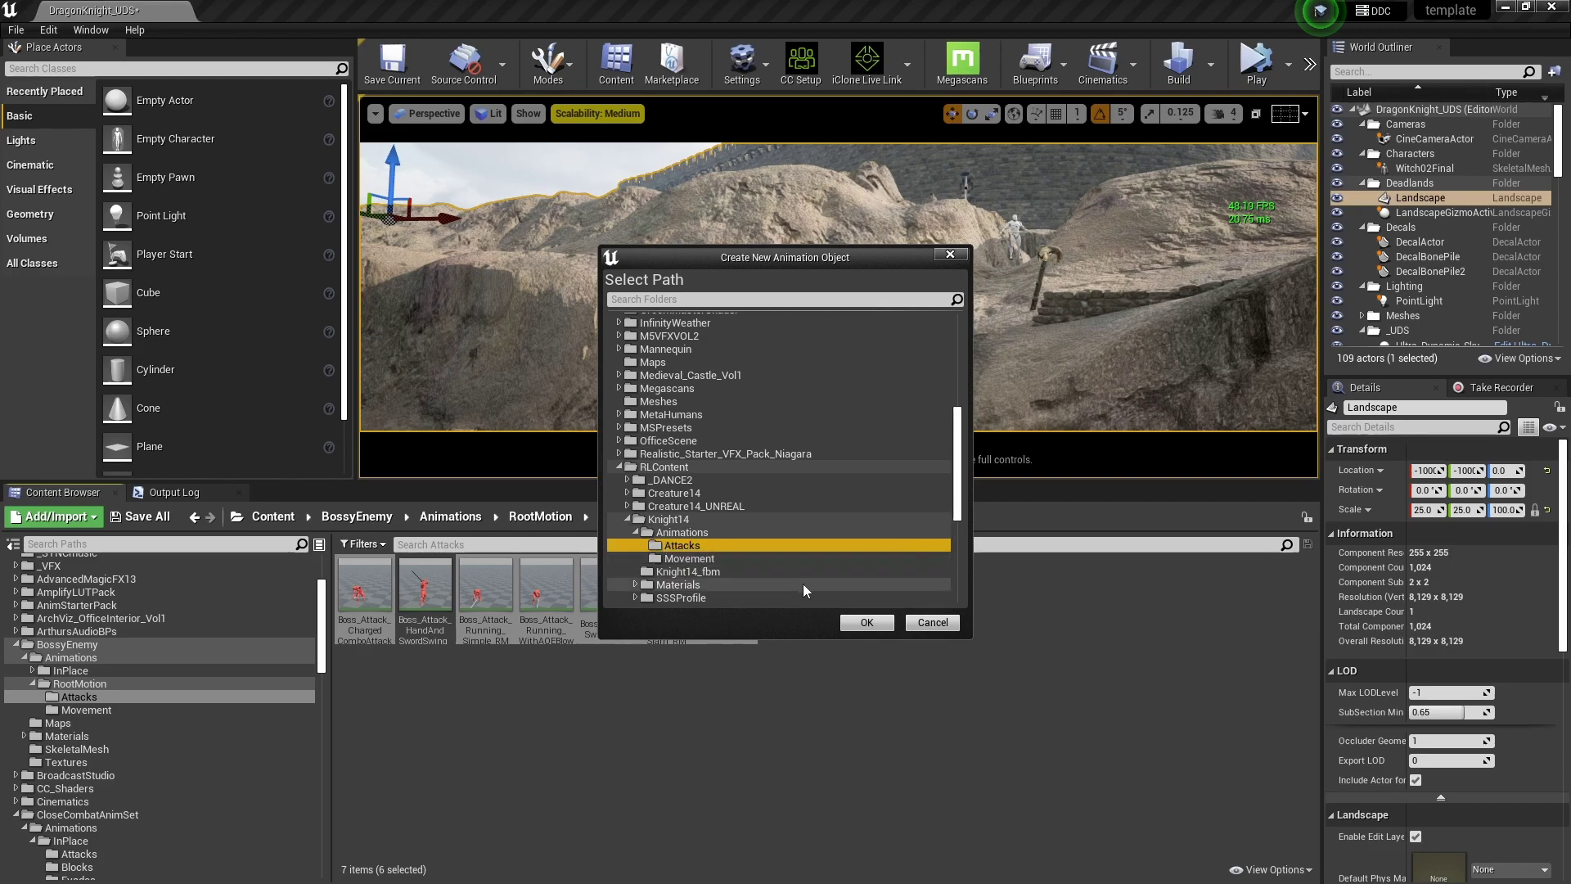
left_click(869, 625)
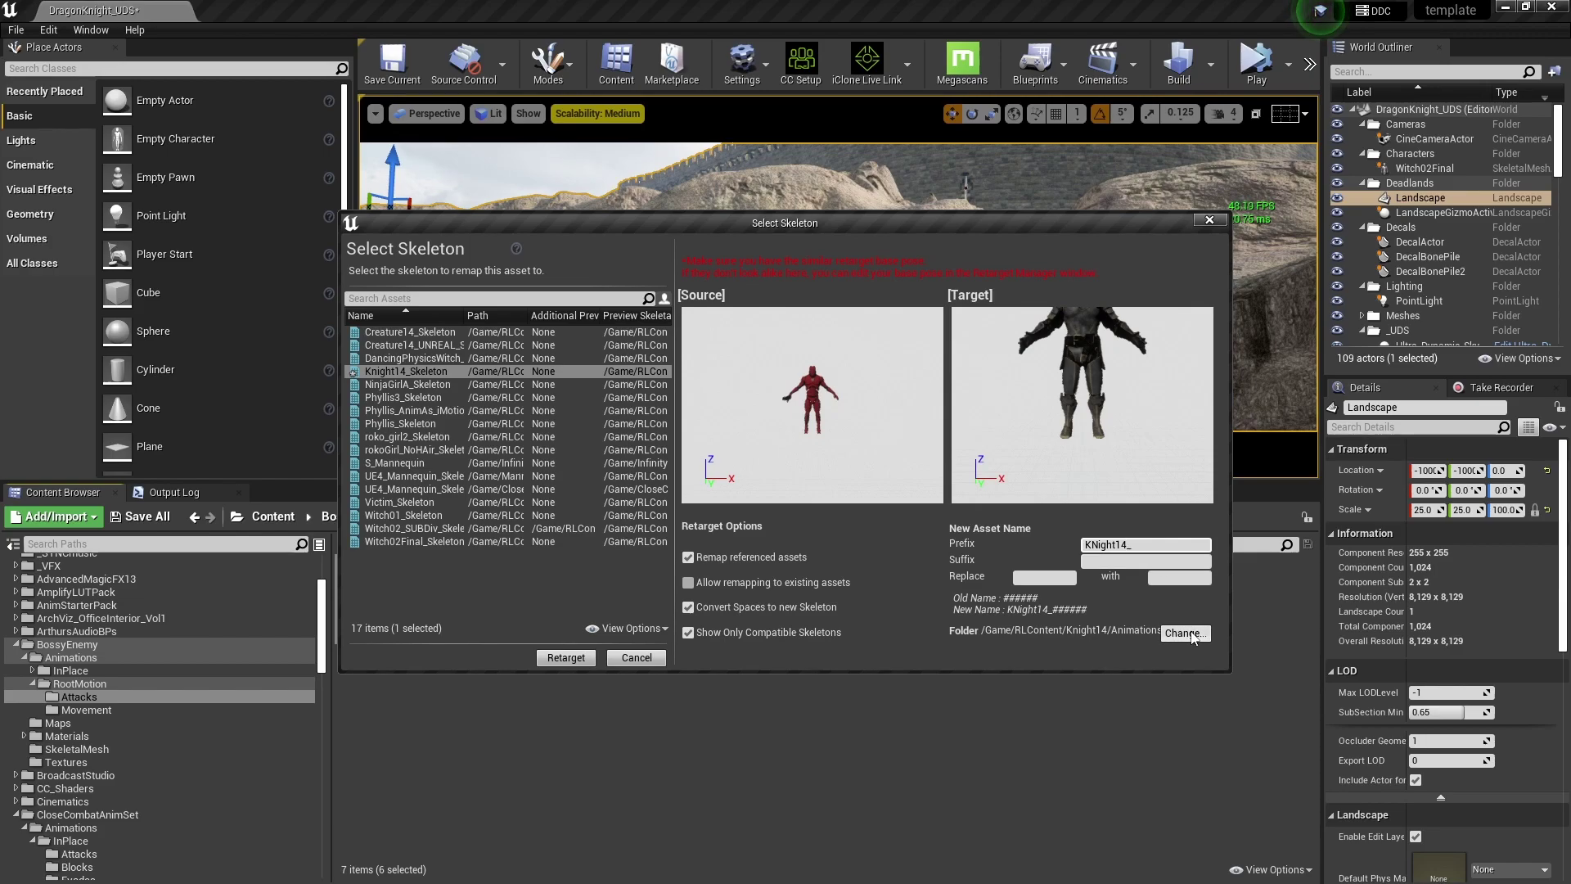
left_click(577, 658)
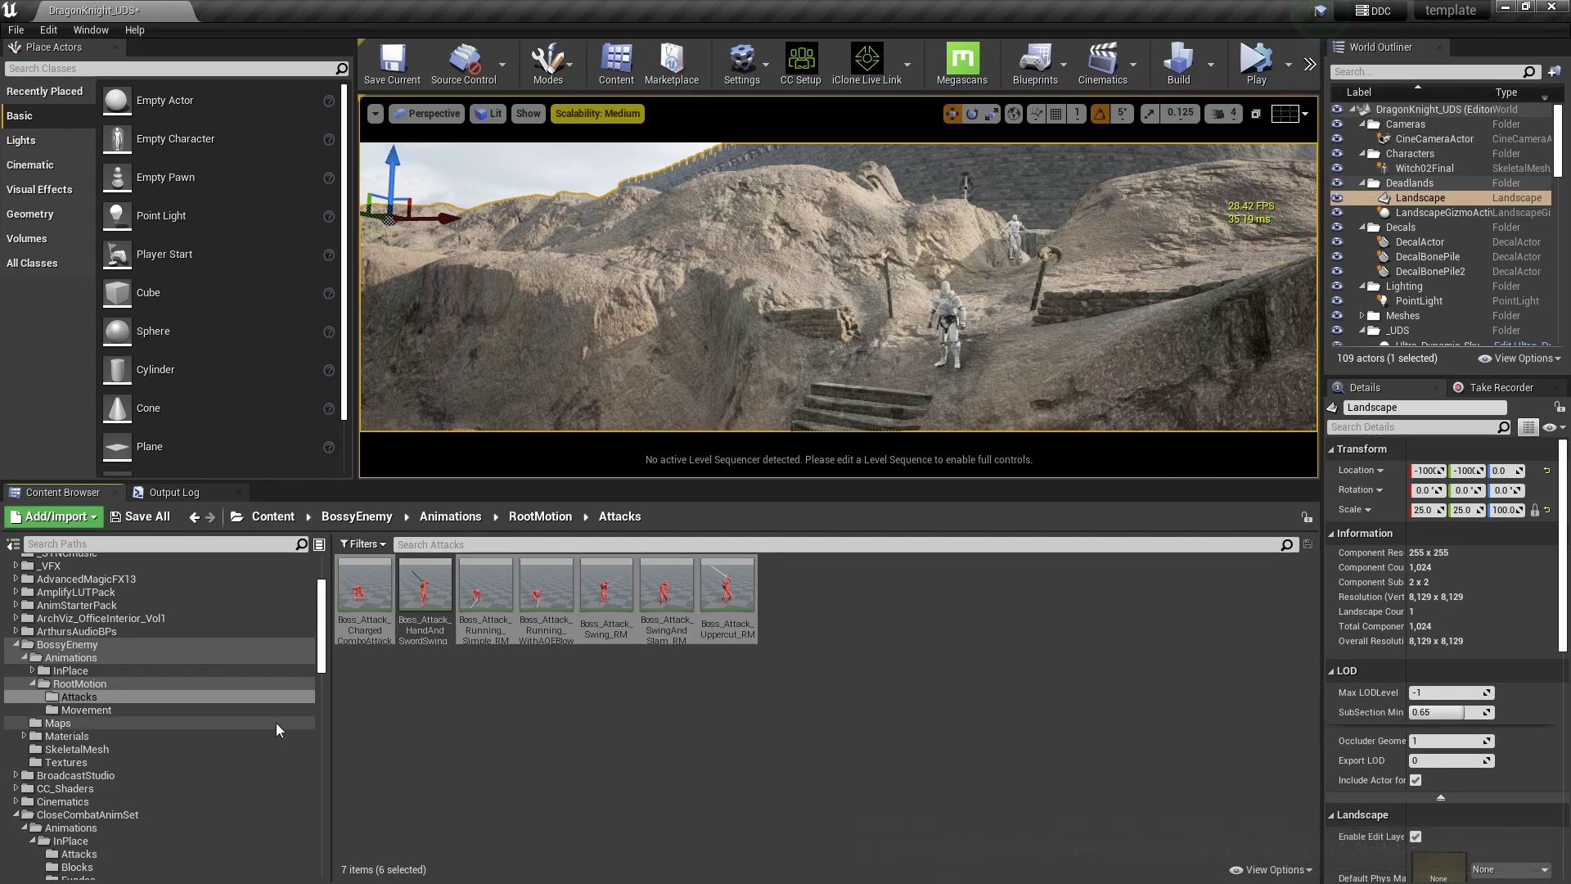
Step: Look through the retargeted animations in RLContent/Knight14/Animations/Attacks and open the second running attack
scroll(208, 735, "down", 10)
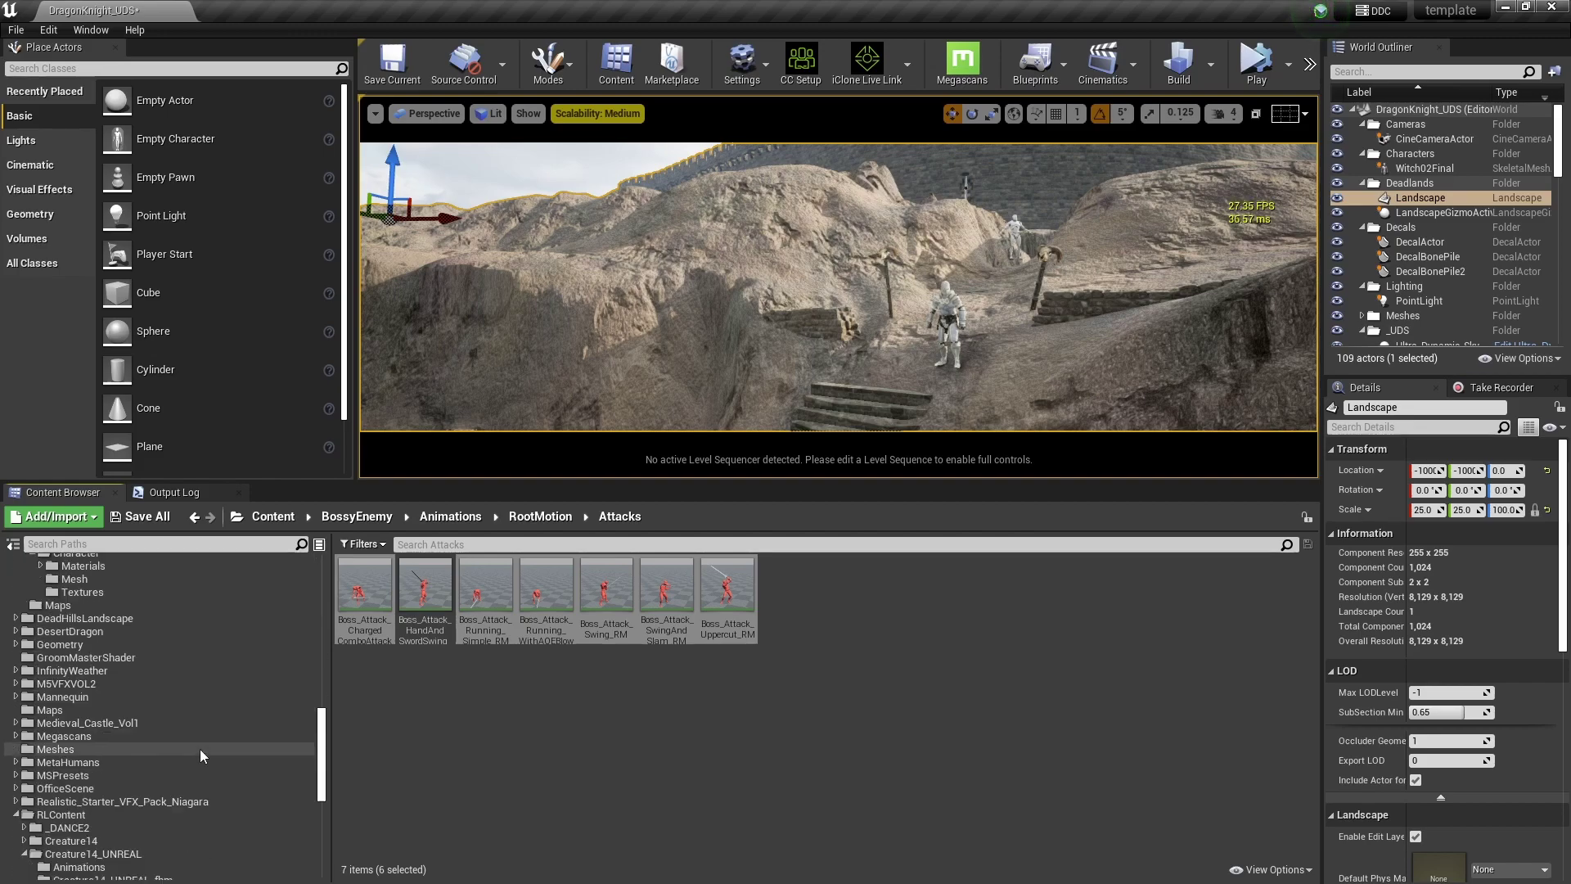
scroll(139, 749, "down", 2)
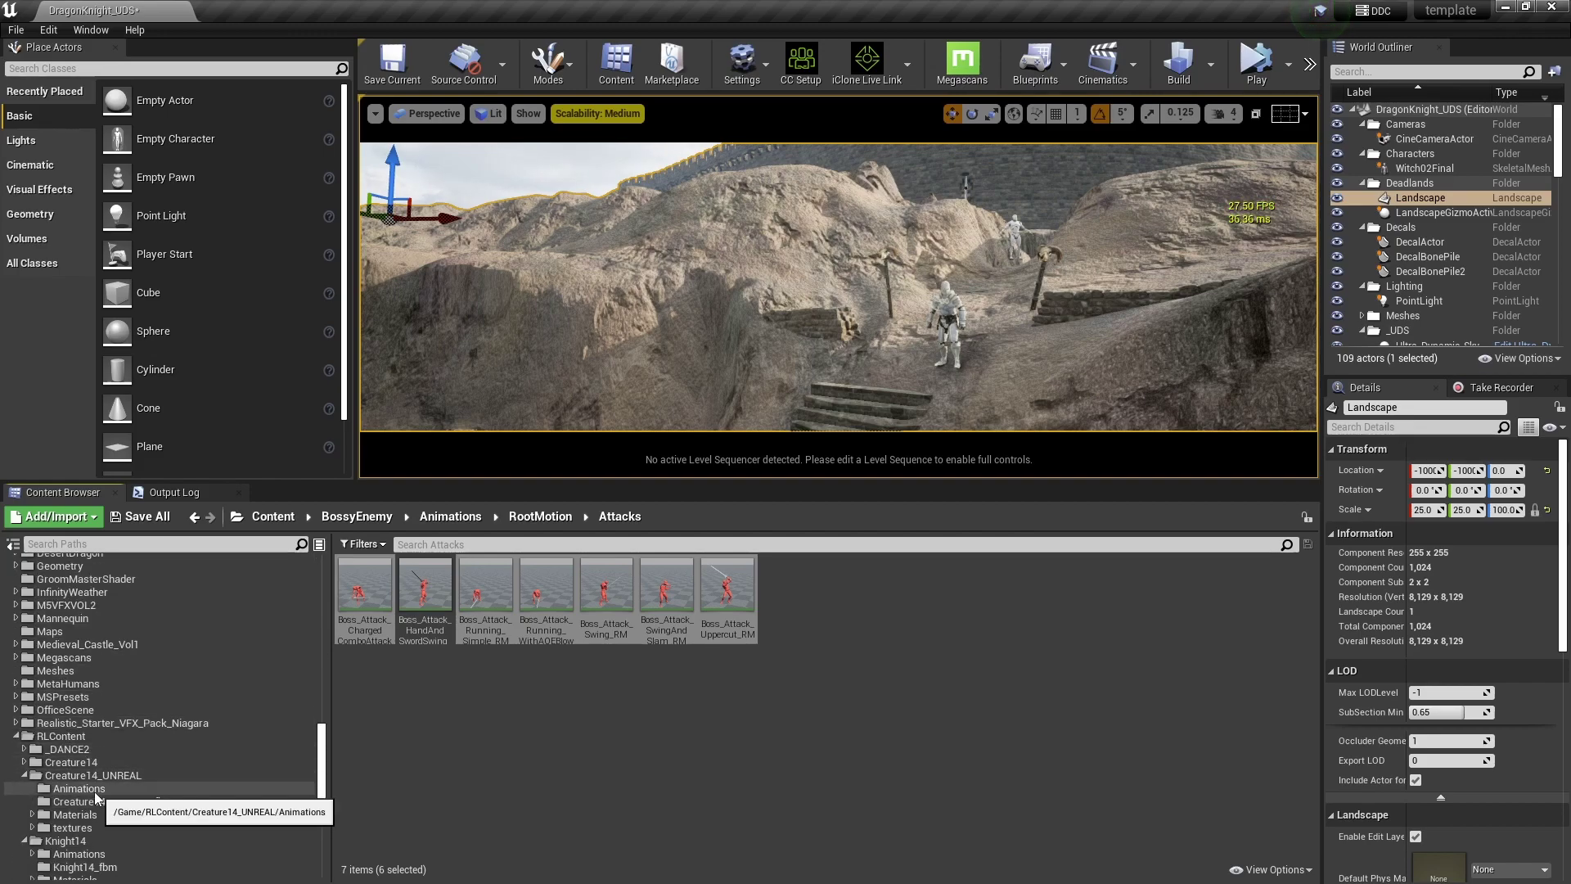
scroll(95, 794, "down", 6)
left_click(77, 775)
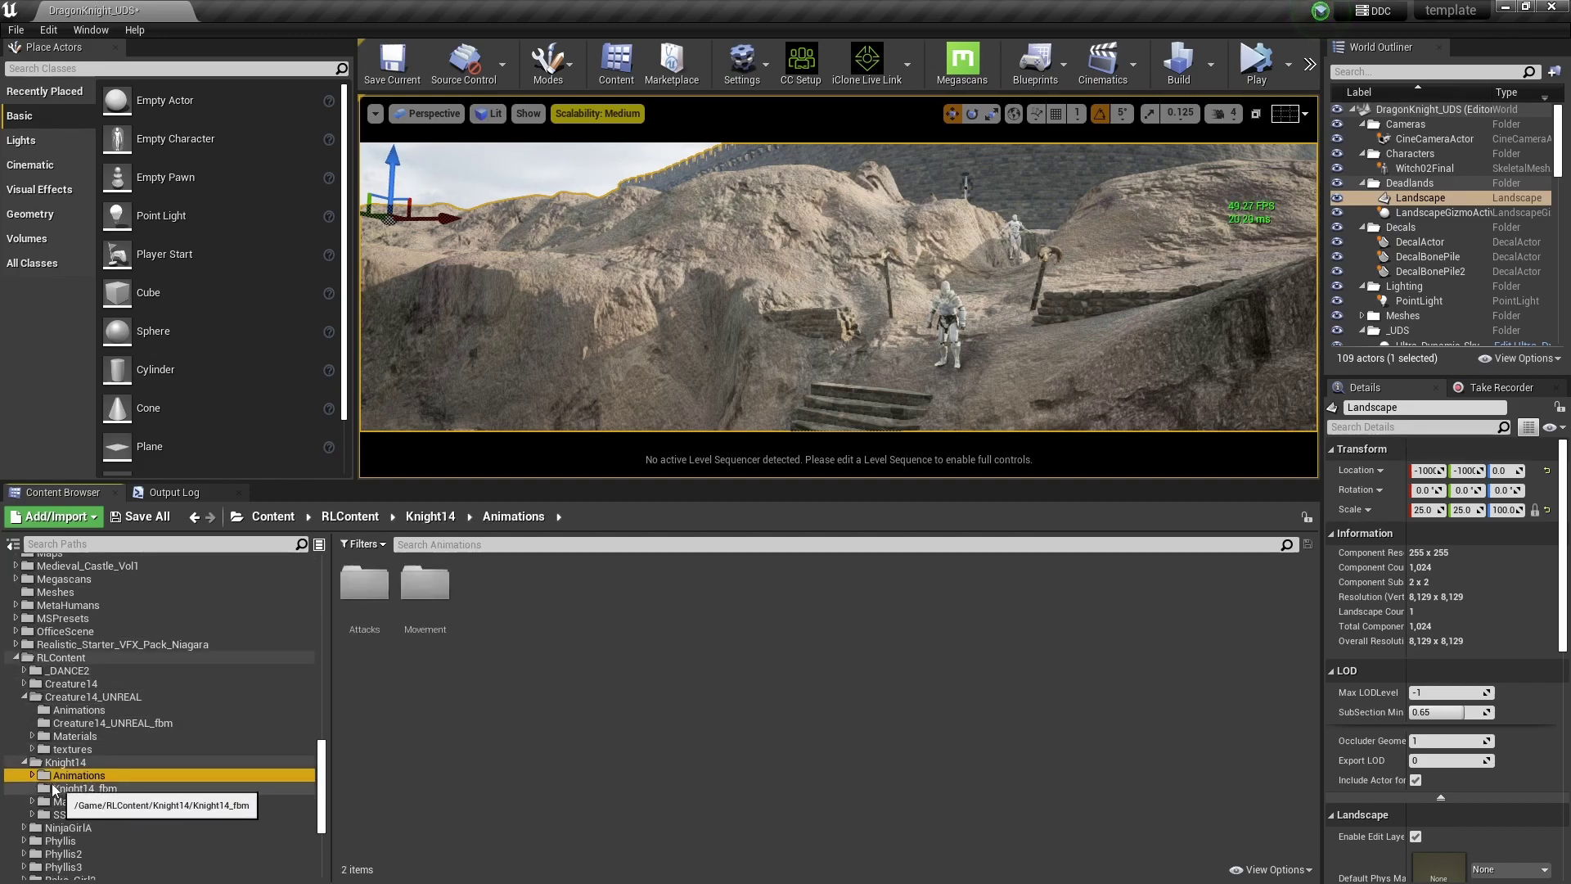
left_click(33, 775)
left_click(78, 788)
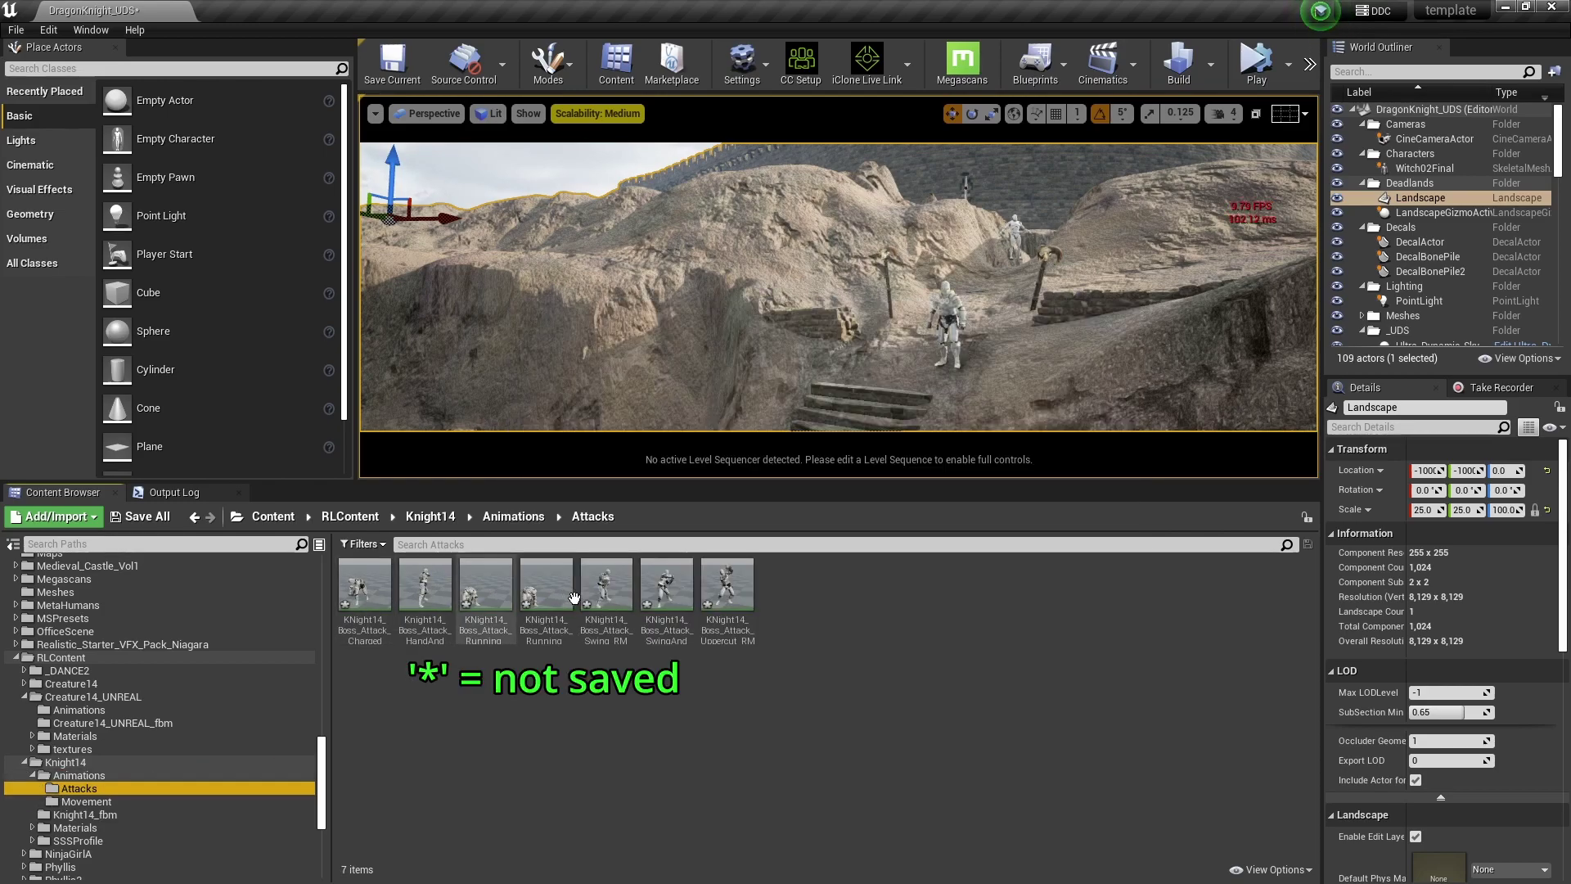
mouse_move(594, 610)
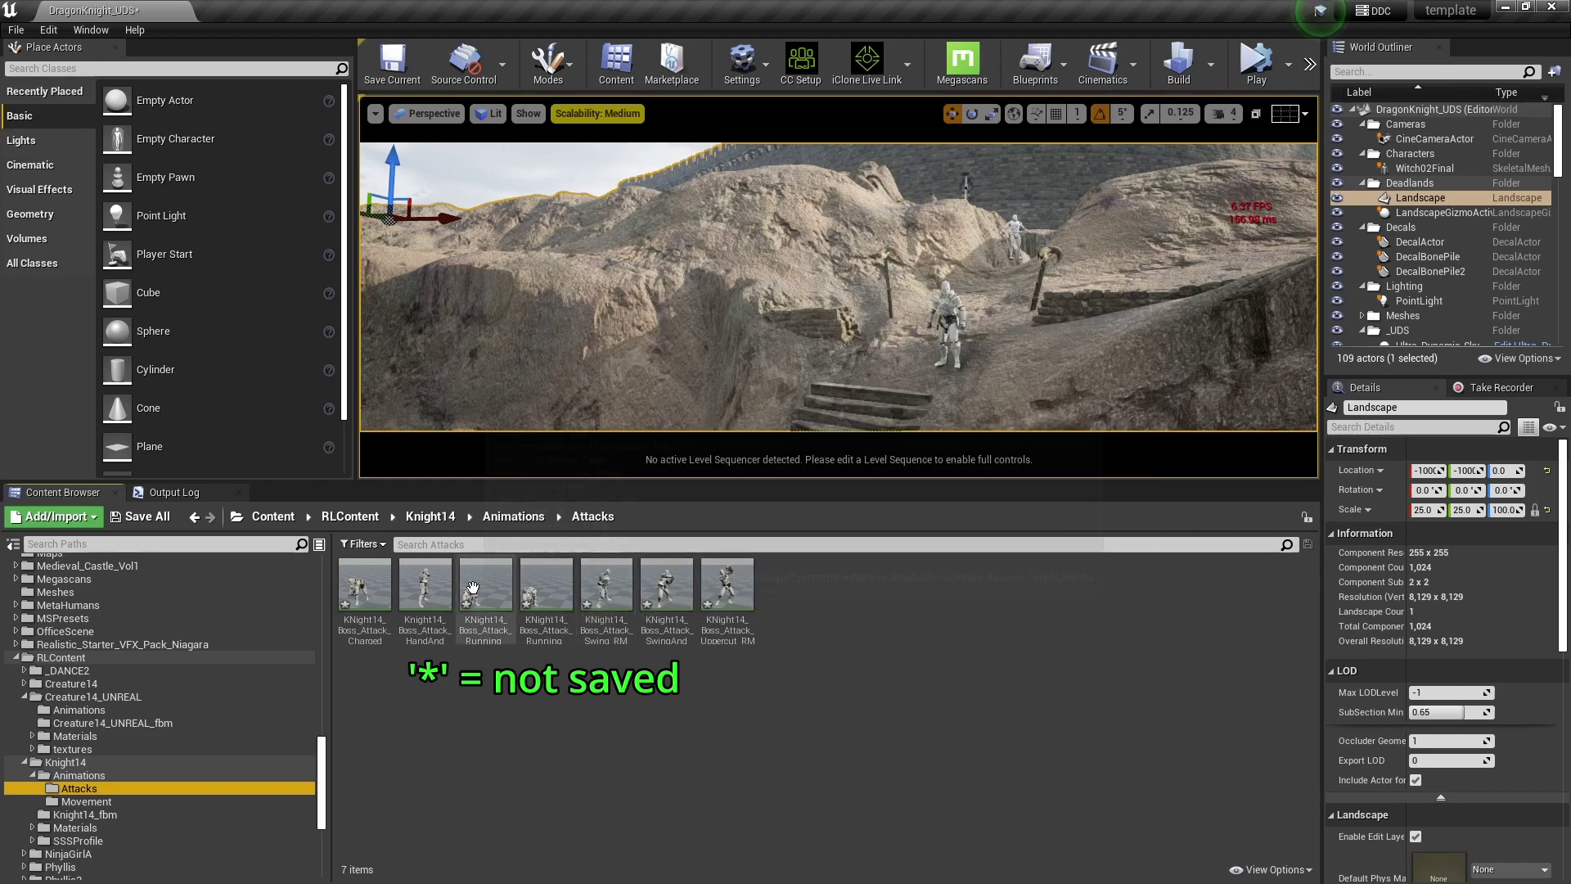
double_click(556, 615)
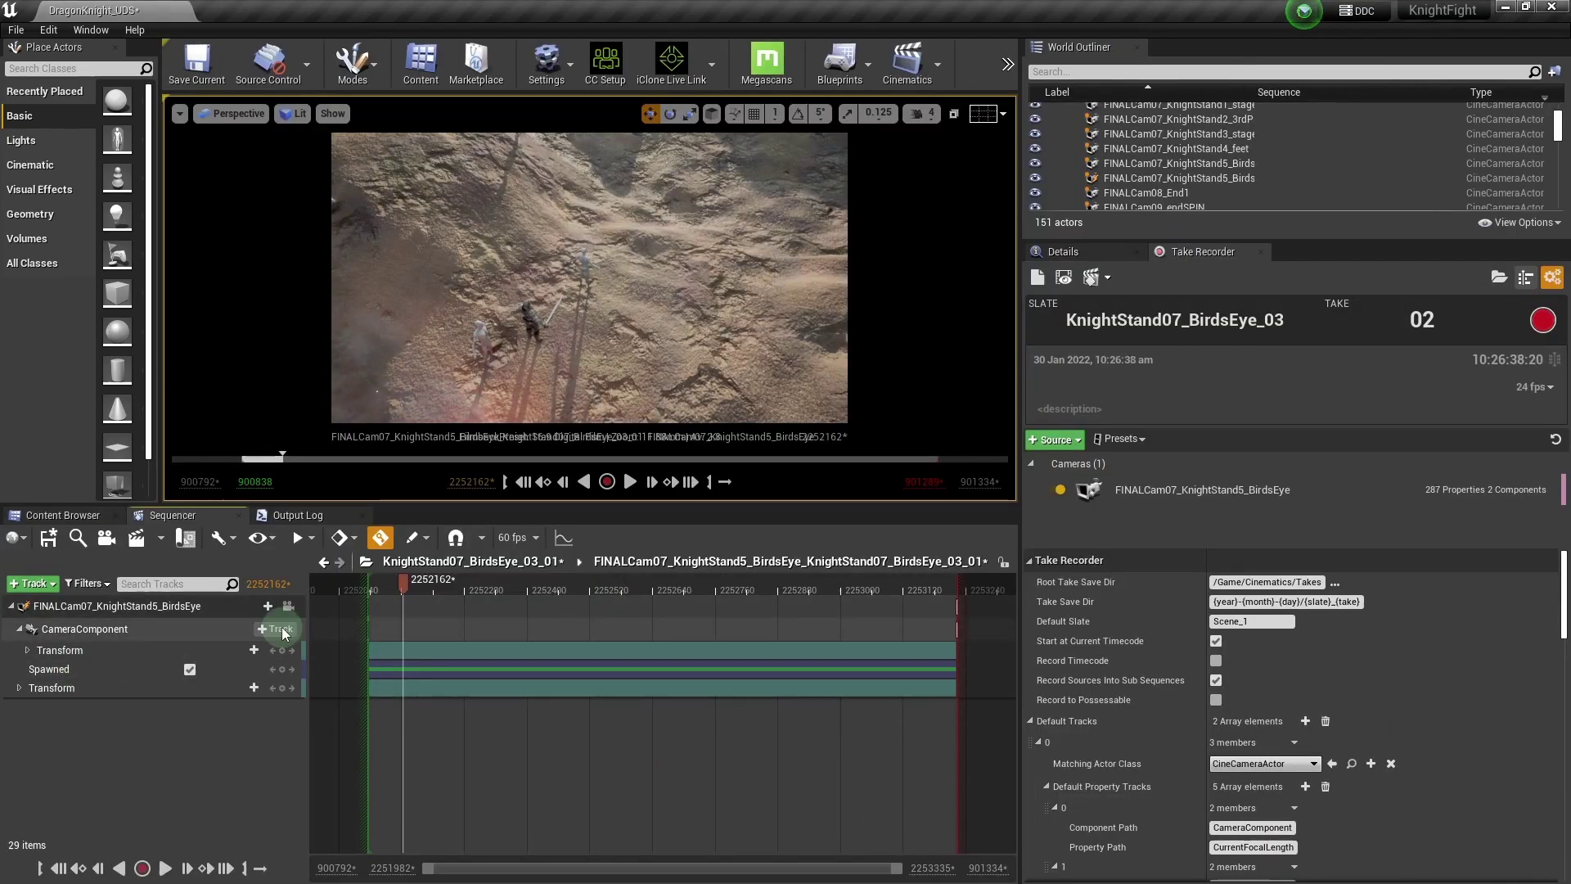
Step: Add Current Aperture and Current Focal Length tracks to the CameraComponent of FINALCam07_KnightStand5_BirdsEye, and show that camera's details
left_click(286, 628)
left_click(351, 344)
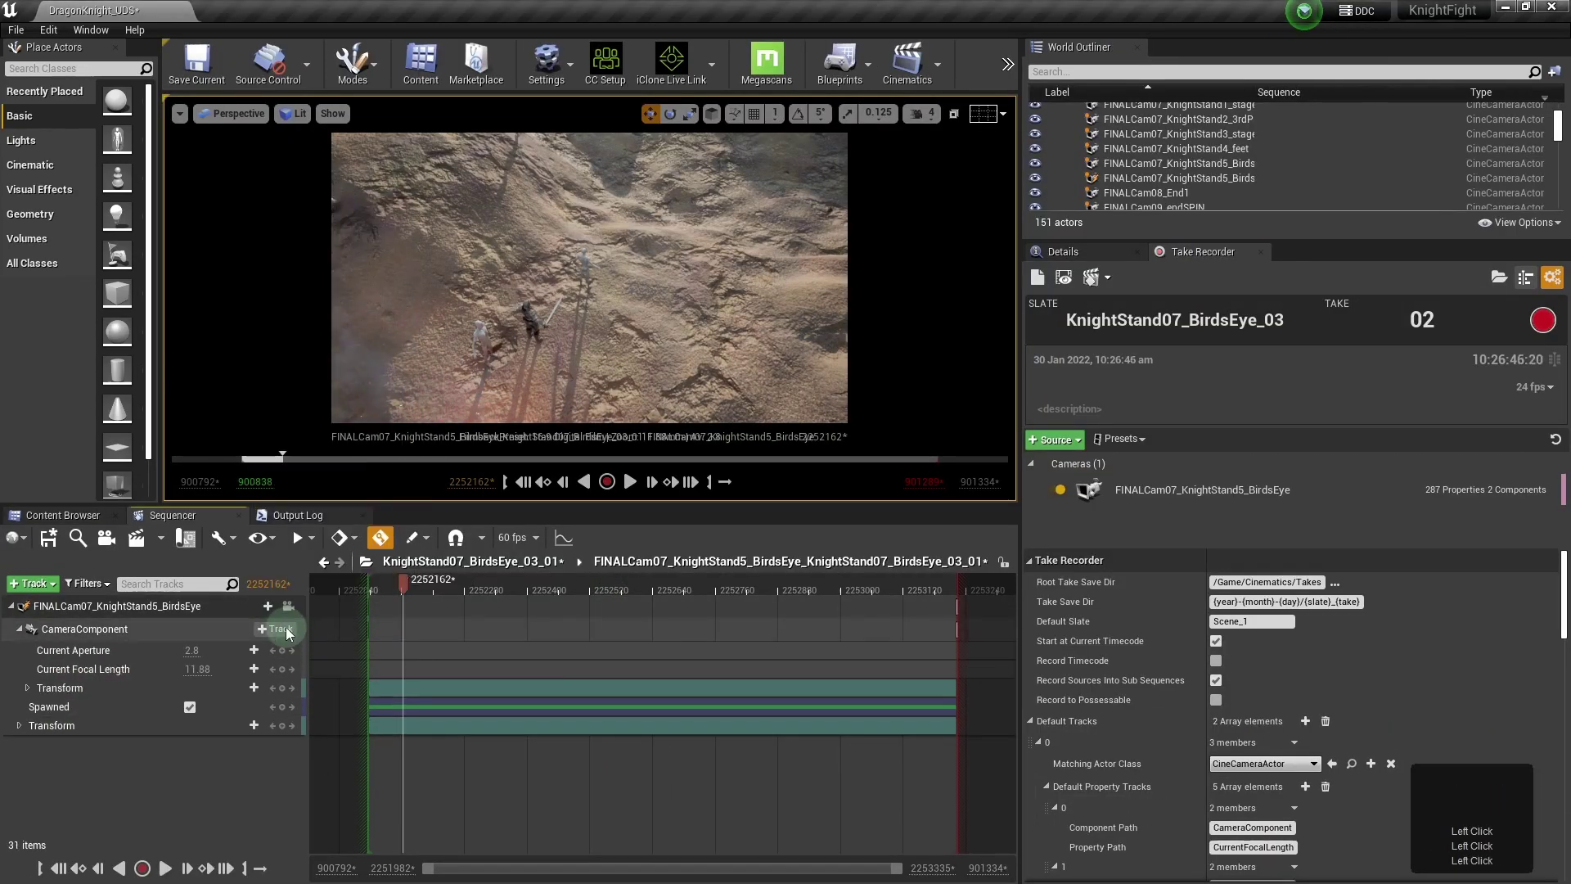
left_click_drag(1336, 241, 1250, 286)
left_click(1179, 177)
left_click(1063, 573)
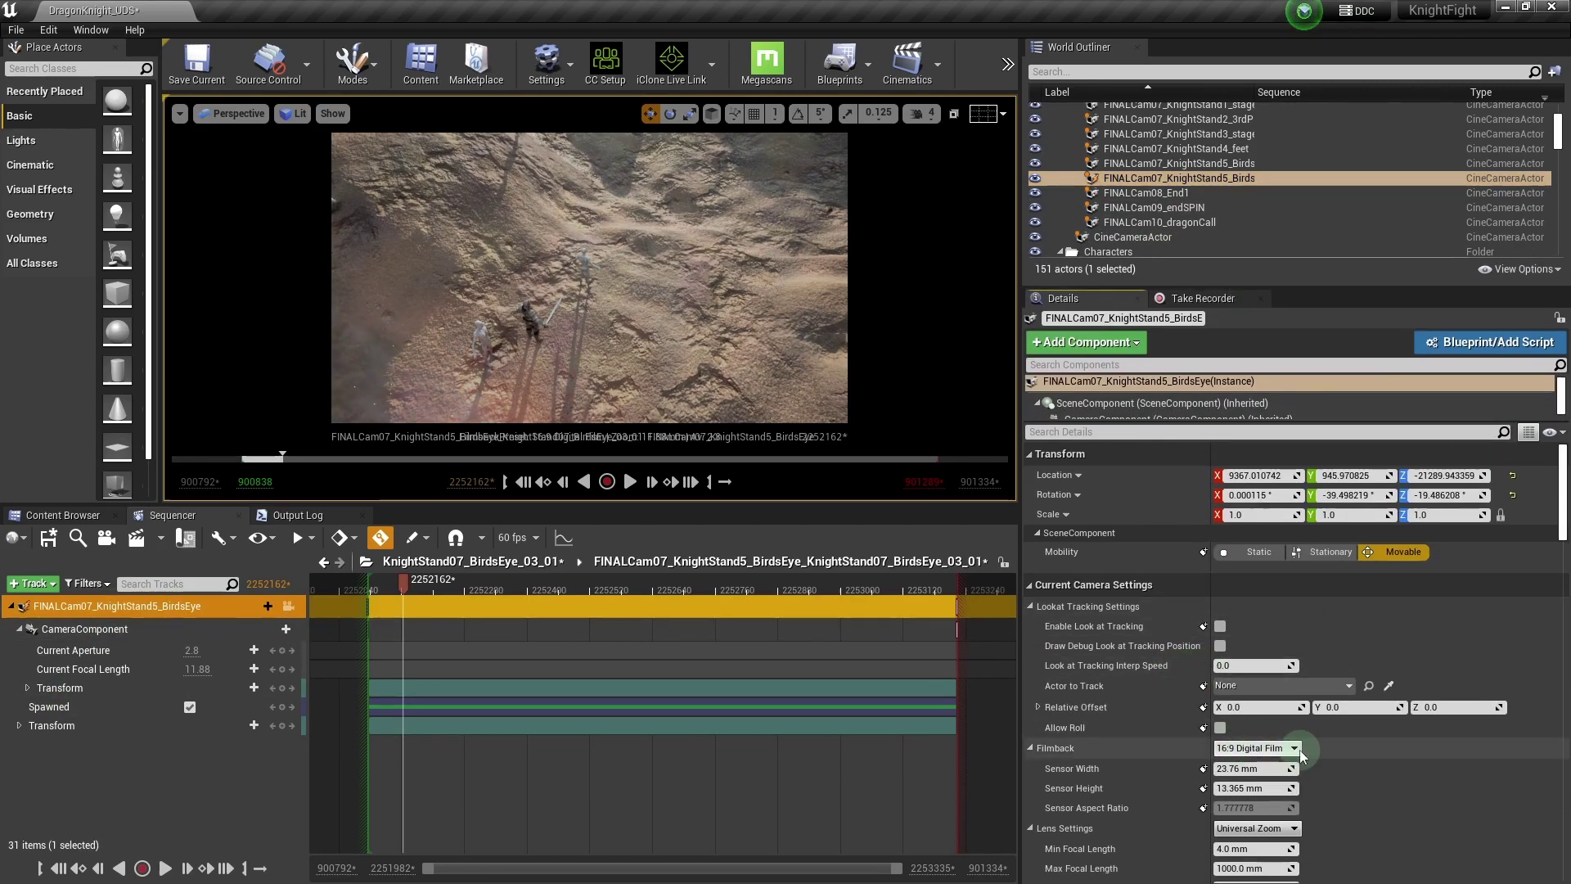
Step: Add a Manual Focus Distance track from the focus settings to the bird's-eye camera's CameraComponent
left_click(285, 629)
left_click(327, 539)
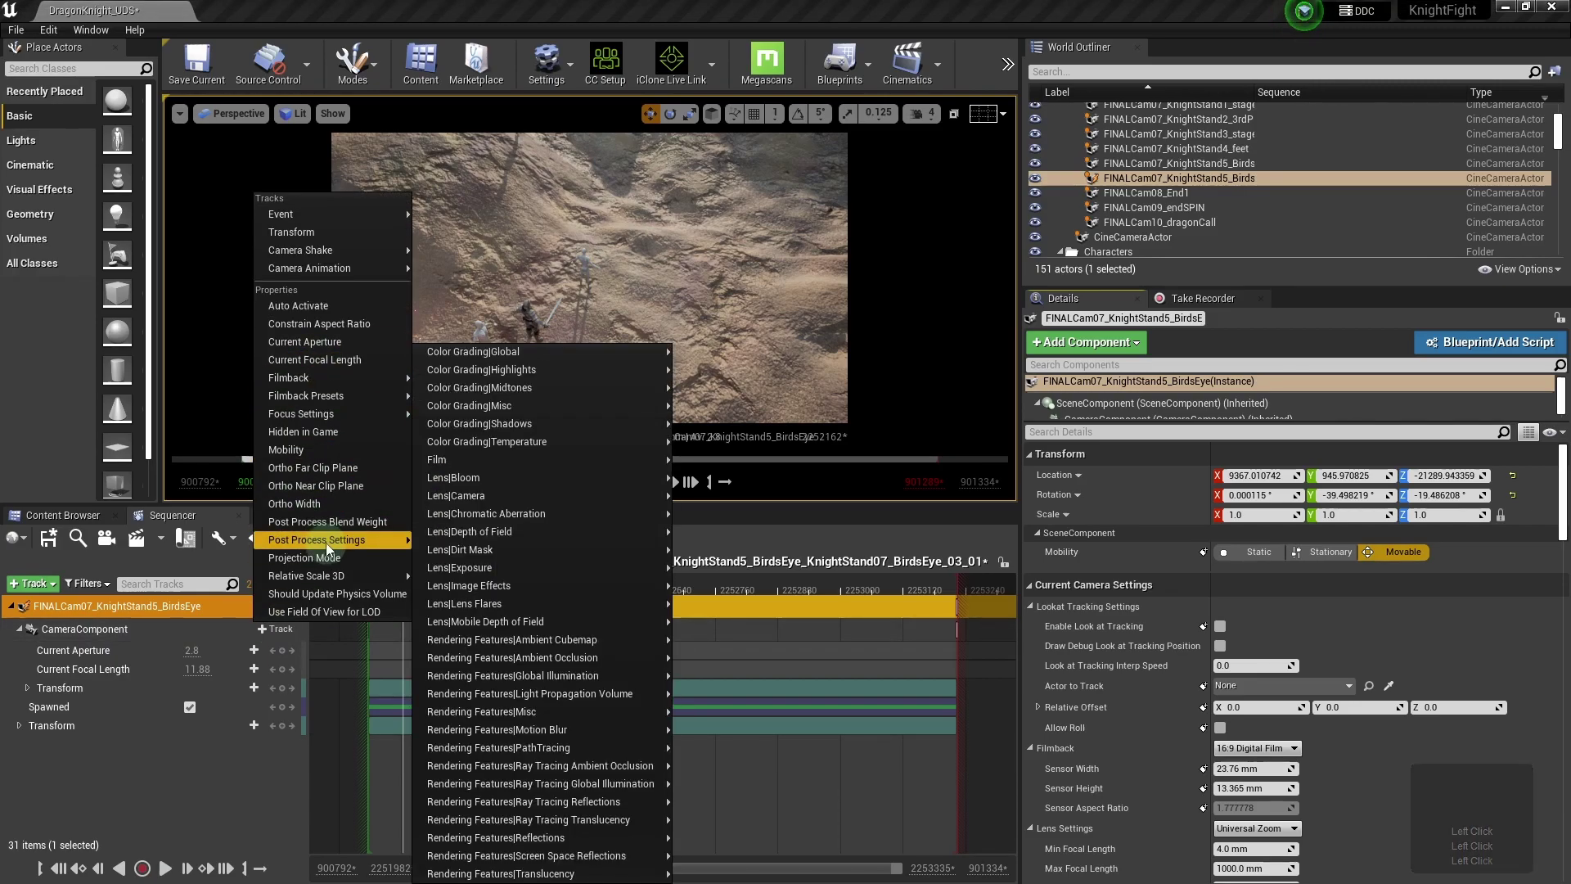
mouse_move(443, 606)
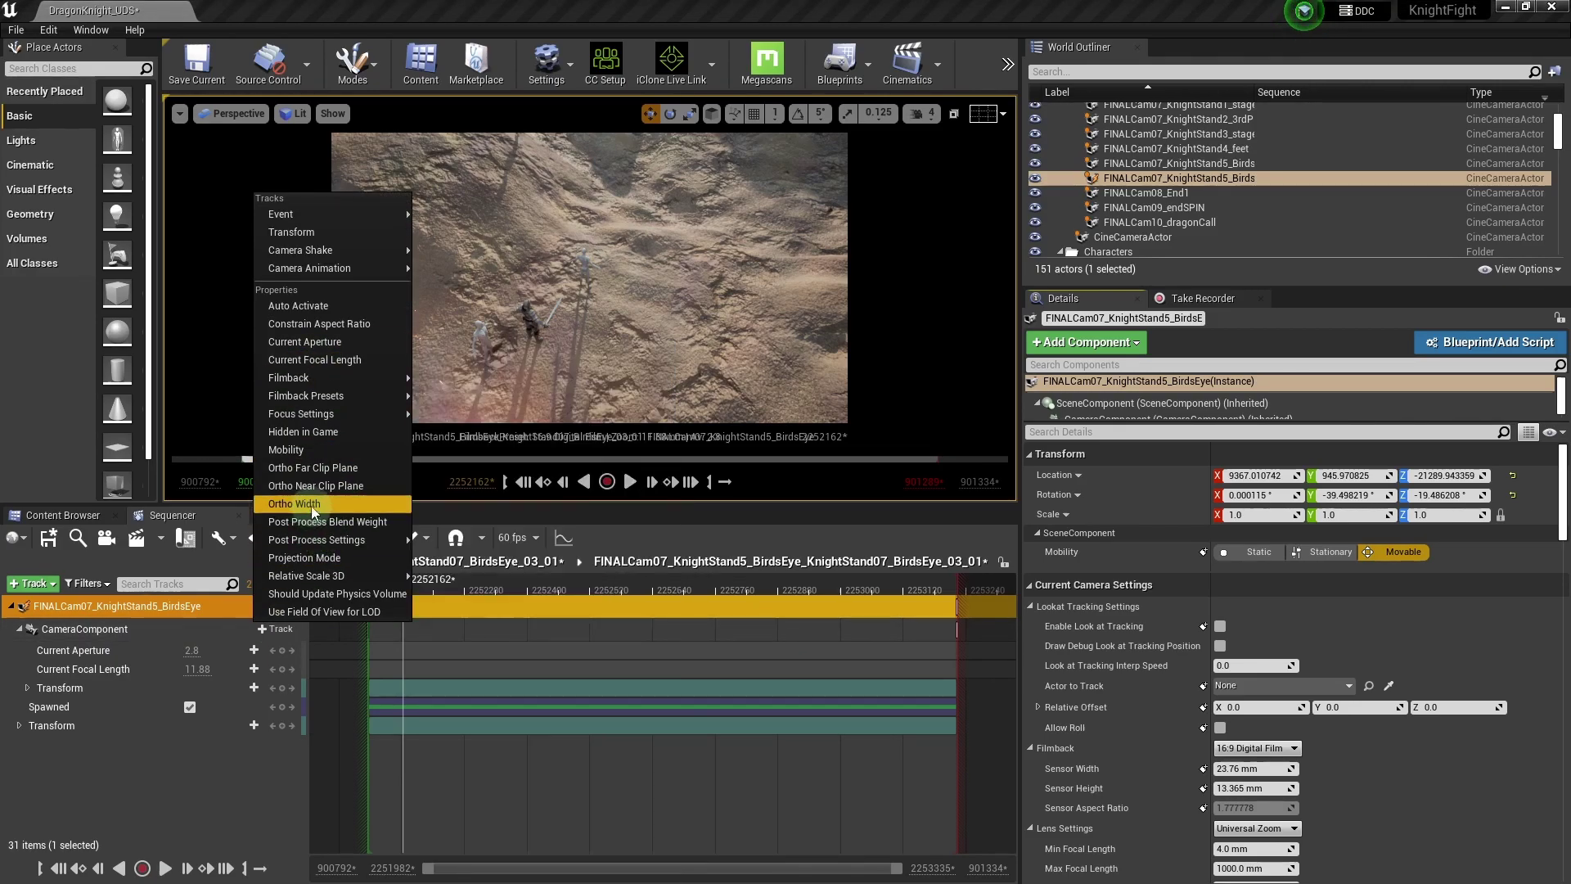
left_click(325, 415)
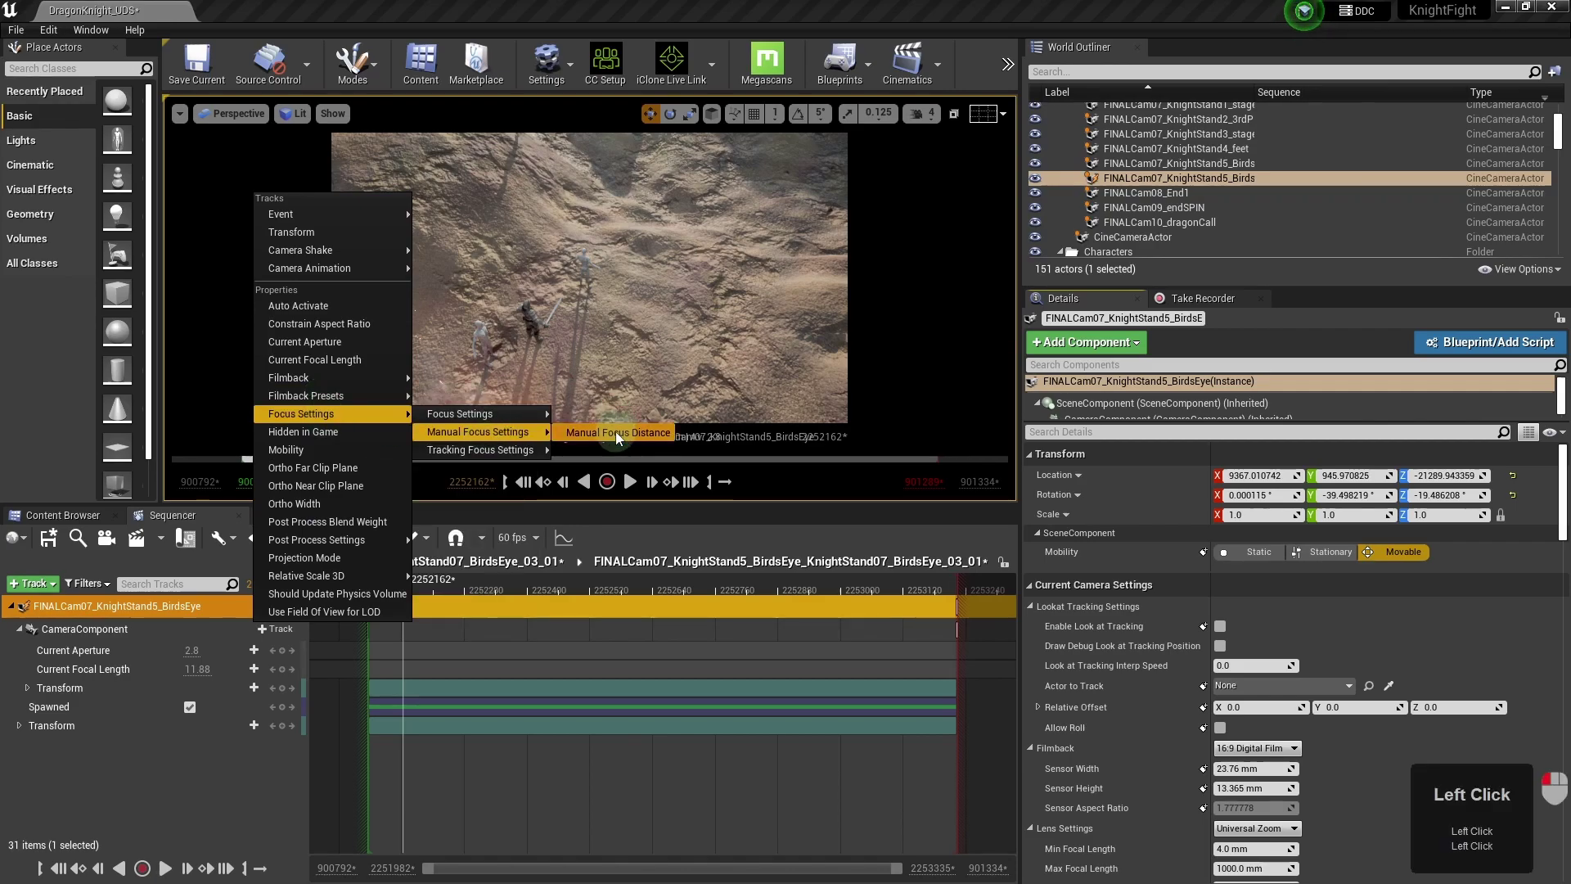
left_click(458, 413)
Step: Set the camera's manual focus distance to about 1214 using the debug focus plane, focal length to about 12.67 and aperture to 0.5
scroll(1200, 680, "down", 4)
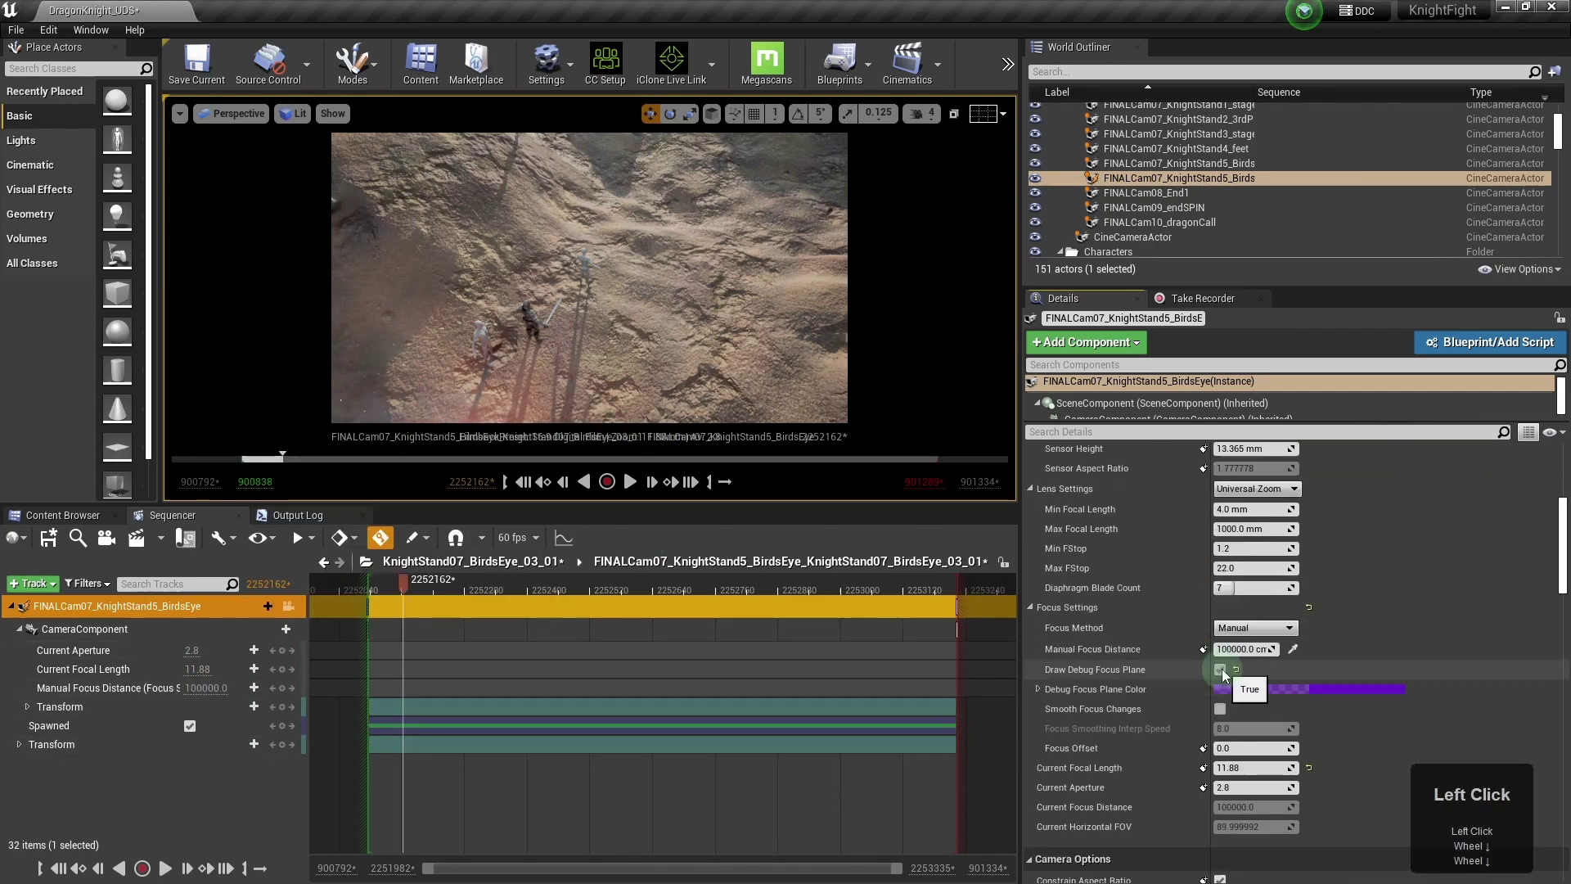
left_click_drag(1244, 649, 1265, 654)
mouse_move(197, 668)
left_mouse_down()
mouse_move(221, 669)
mouse_move(191, 654)
left_mouse_up()
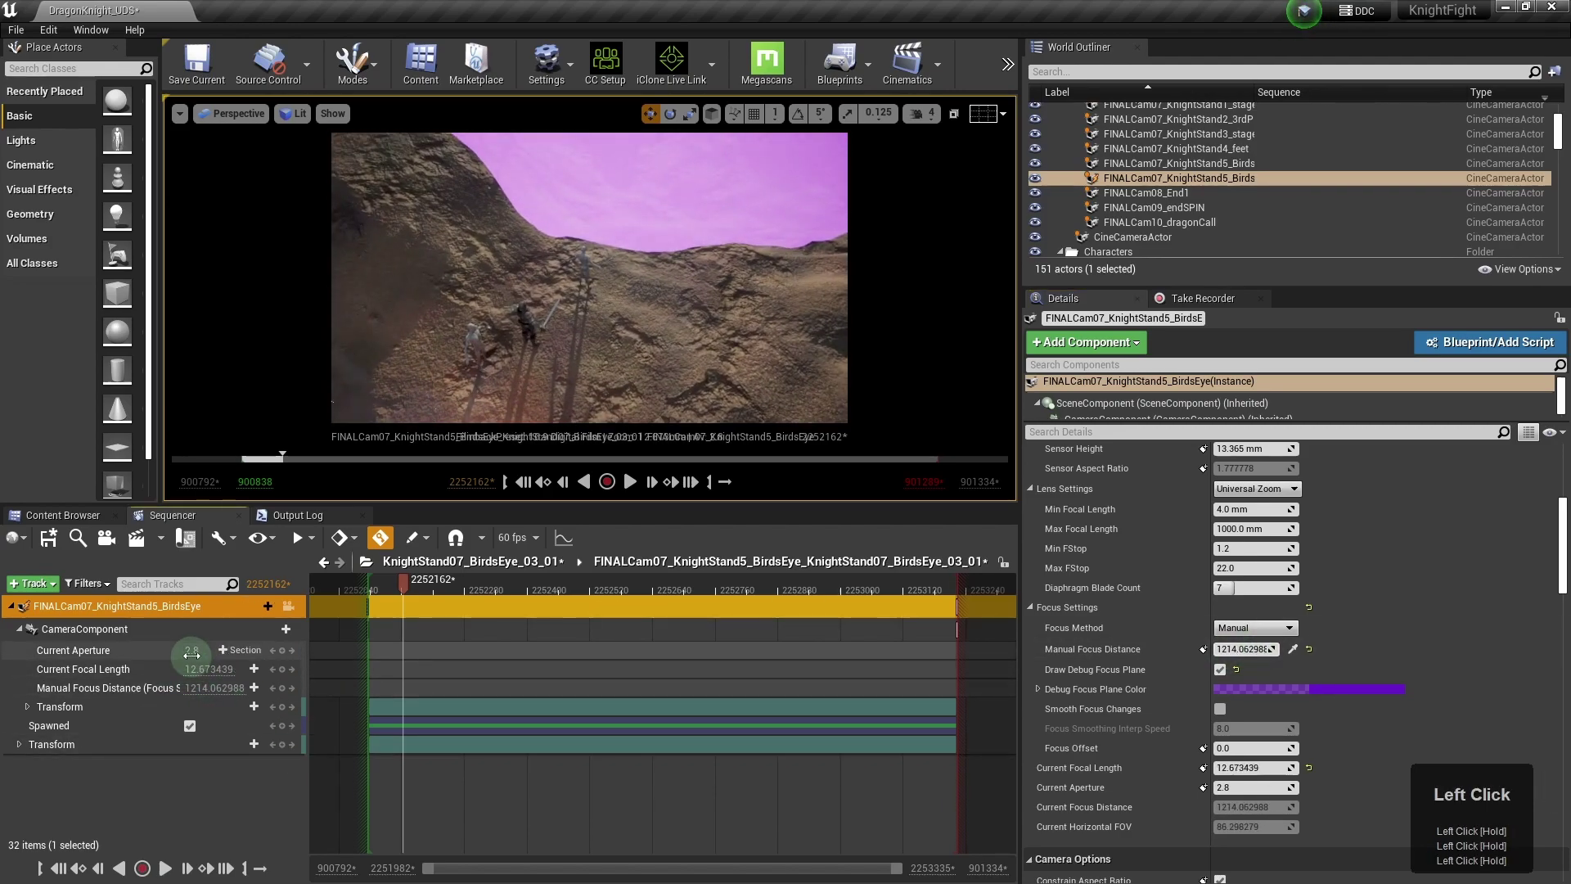
left_click(526, 666)
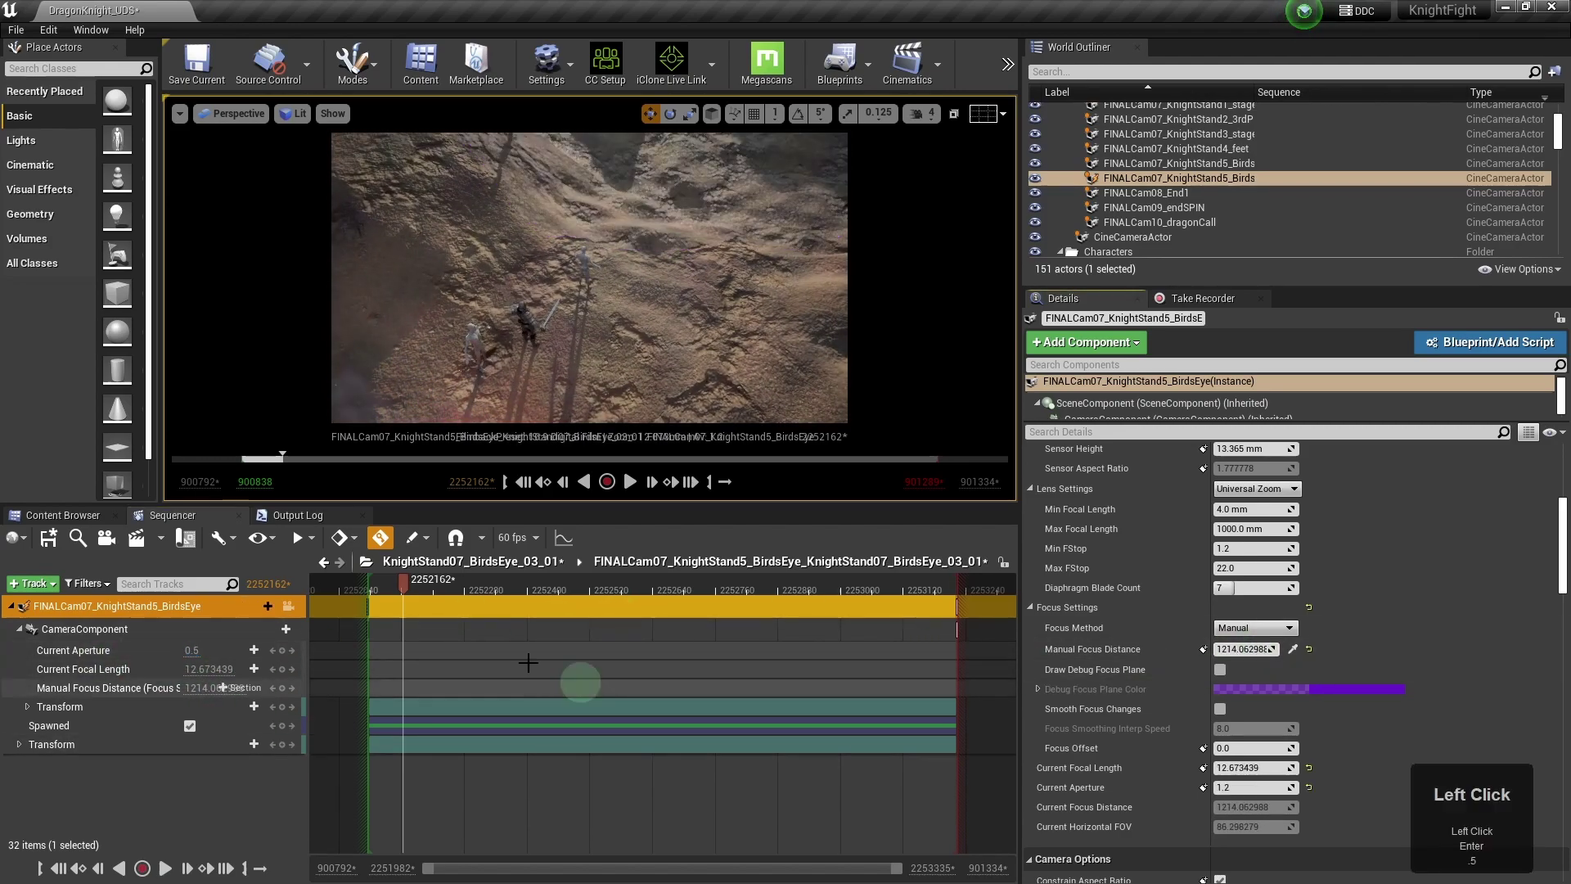